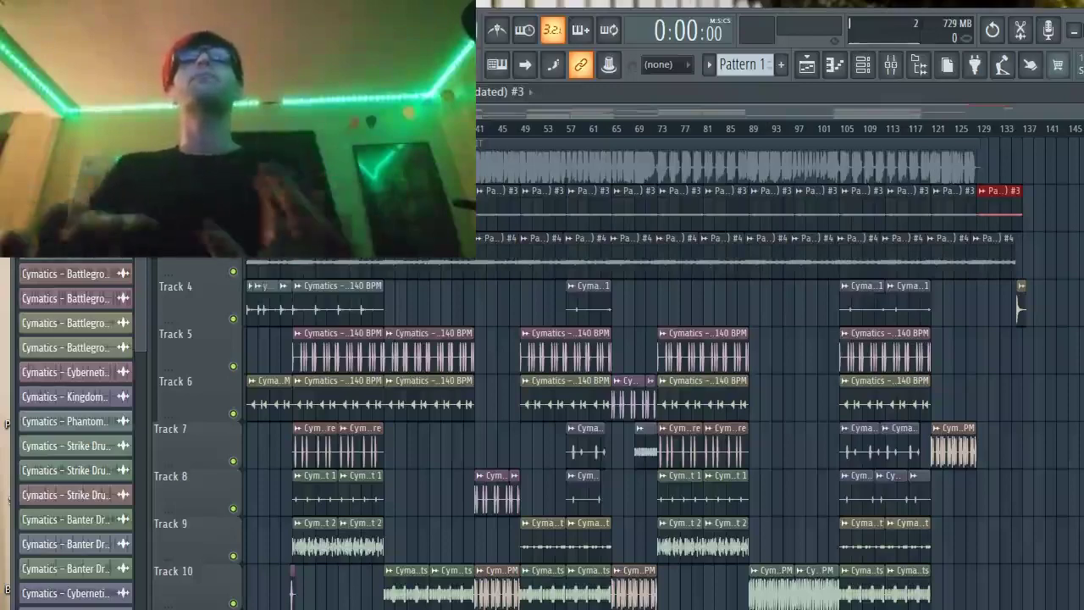
# Look over the playlist tracks and play the song from the start to hear the current mix.
pyautogui.scroll(-5, 1020, 309)
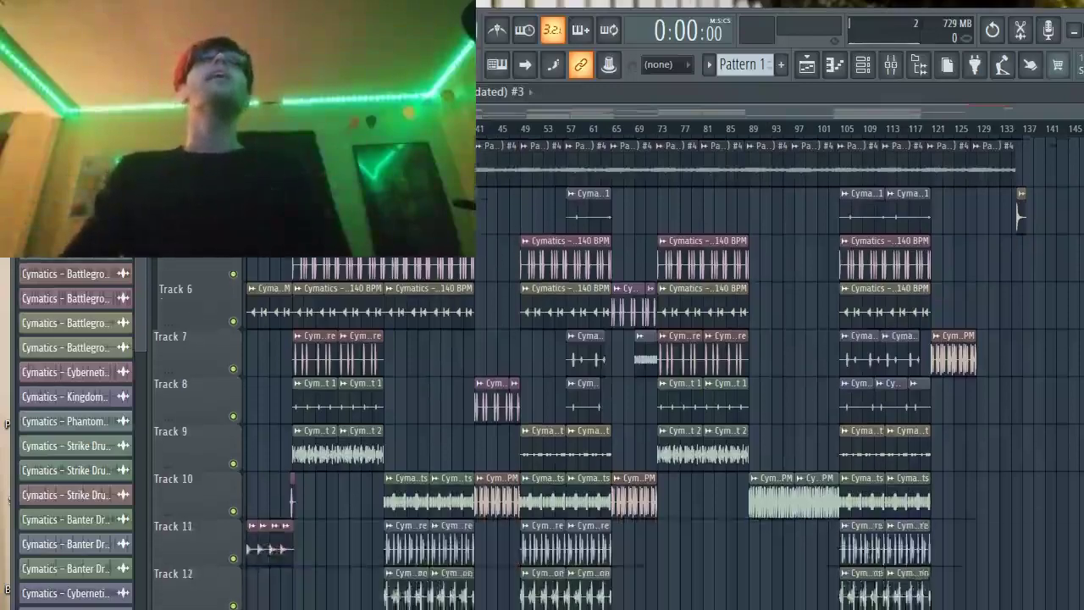
pyautogui.scroll(6, 1021, 310)
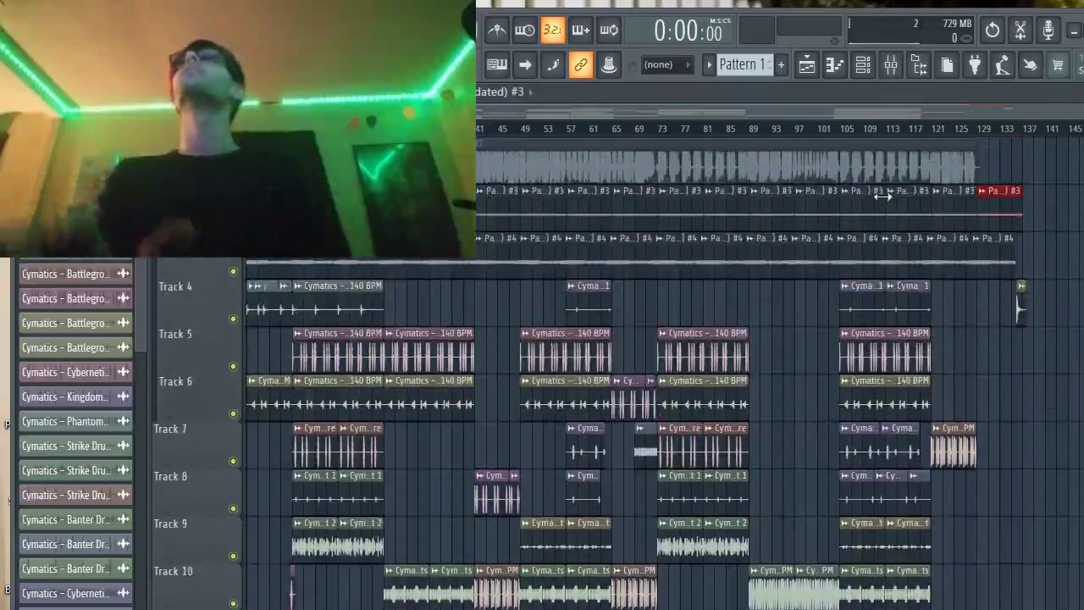
pyautogui.press('space')
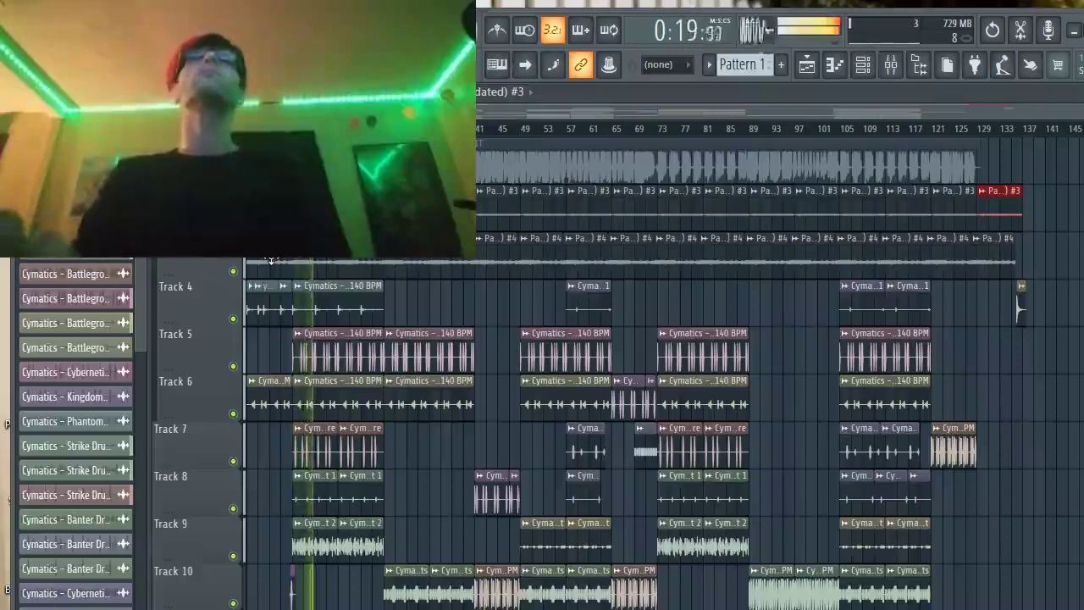
pyautogui.scroll(-3, 187, 346)
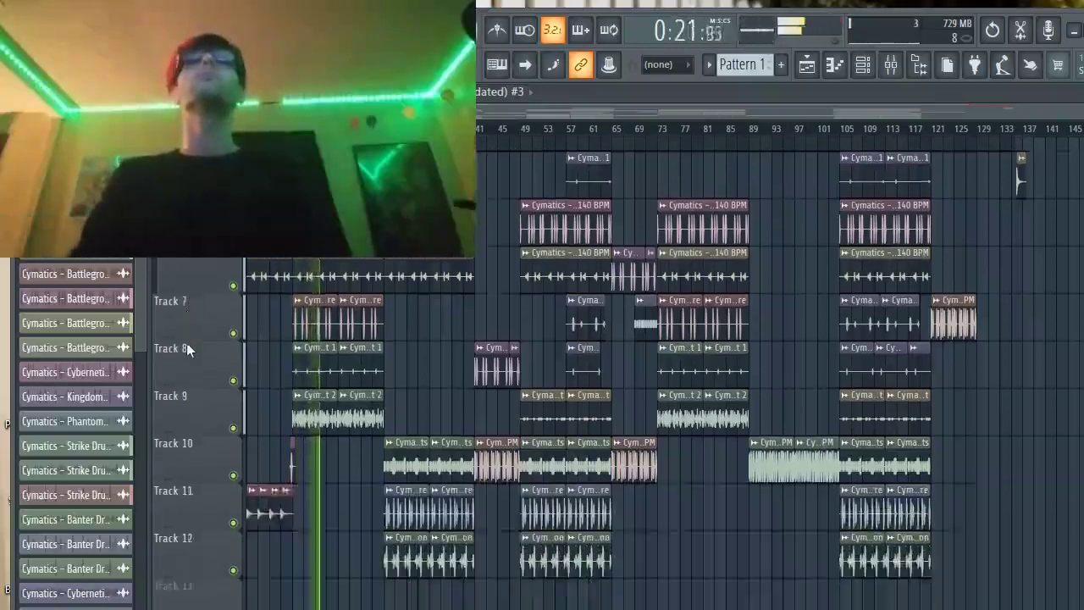
pyautogui.scroll(-4, 188, 348)
pyautogui.scroll(7, 188, 347)
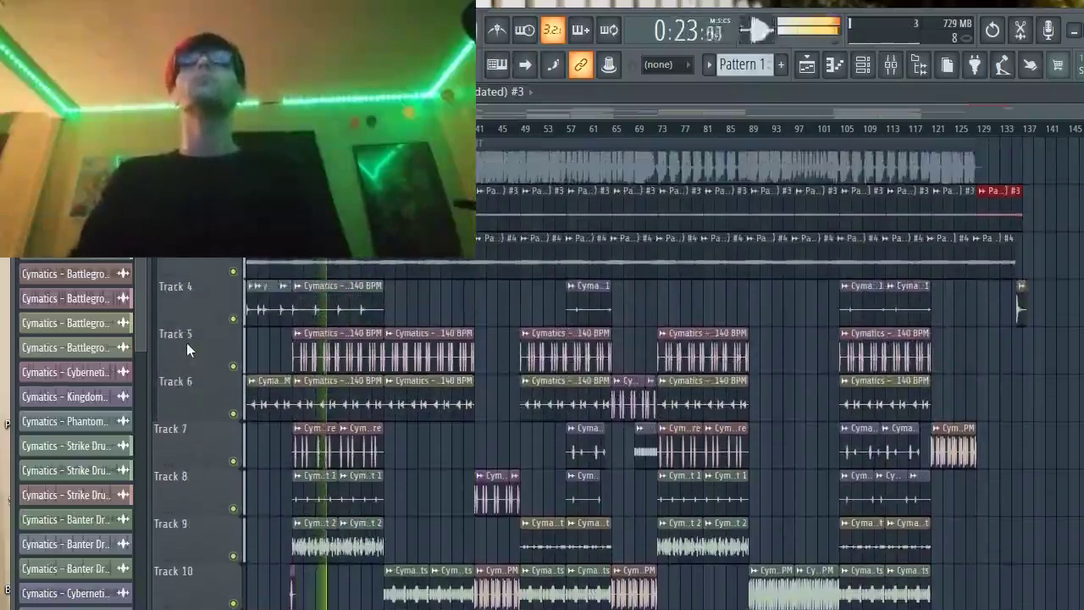
pyautogui.scroll(-1, 186, 342)
pyautogui.scroll(1, 186, 342)
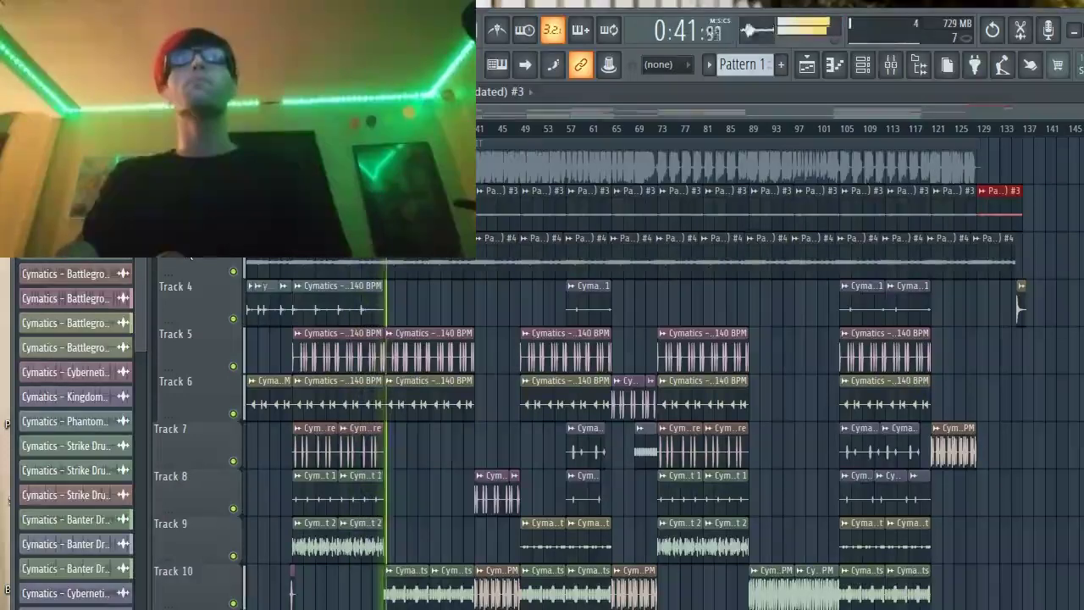
pyautogui.press('space')
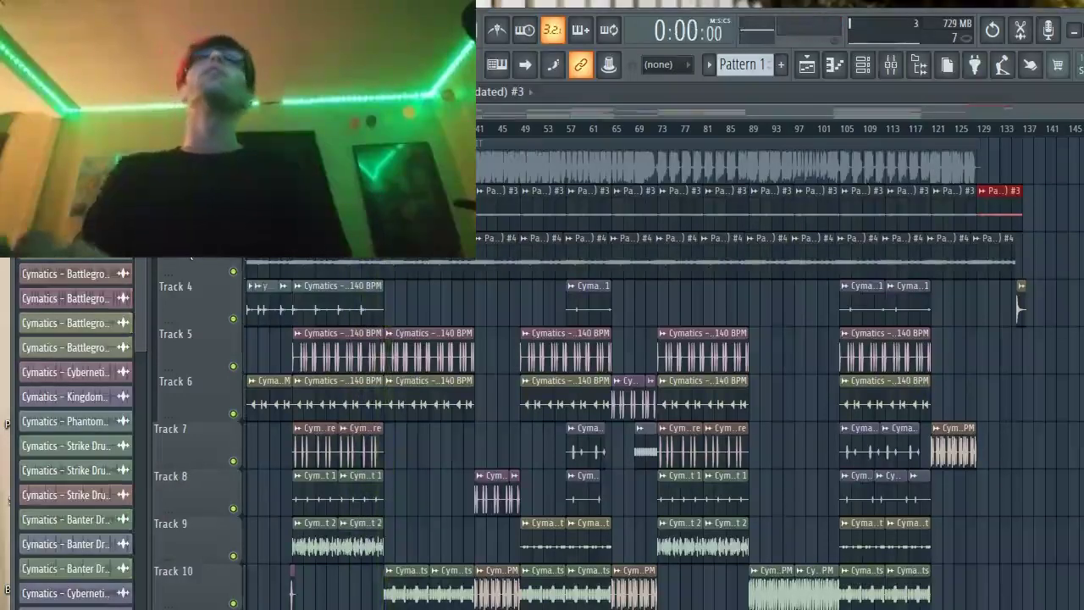
# Open the mixer, start playback and load Fruity Parametric EQ 2 in the first effect slot of the first pattern insert.
pyautogui.click(898, 67)
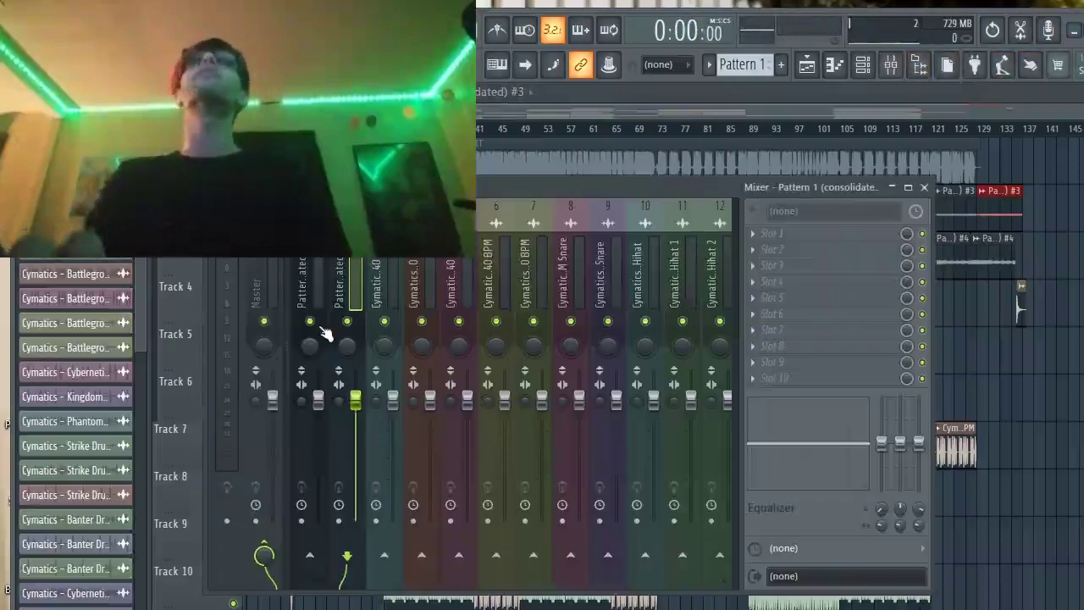
pyautogui.press('space')
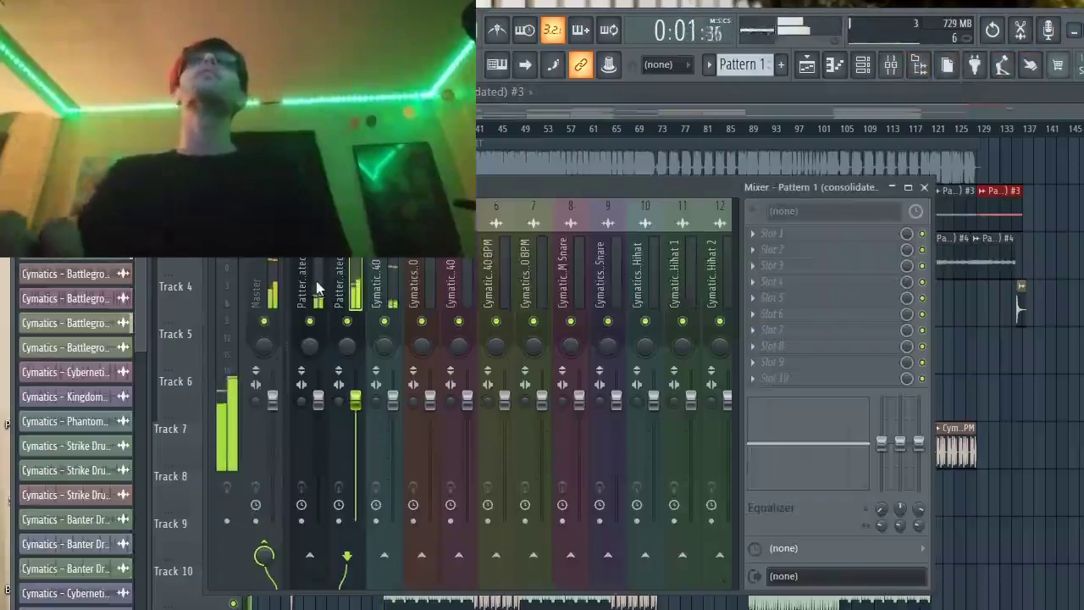
pyautogui.click(318, 289)
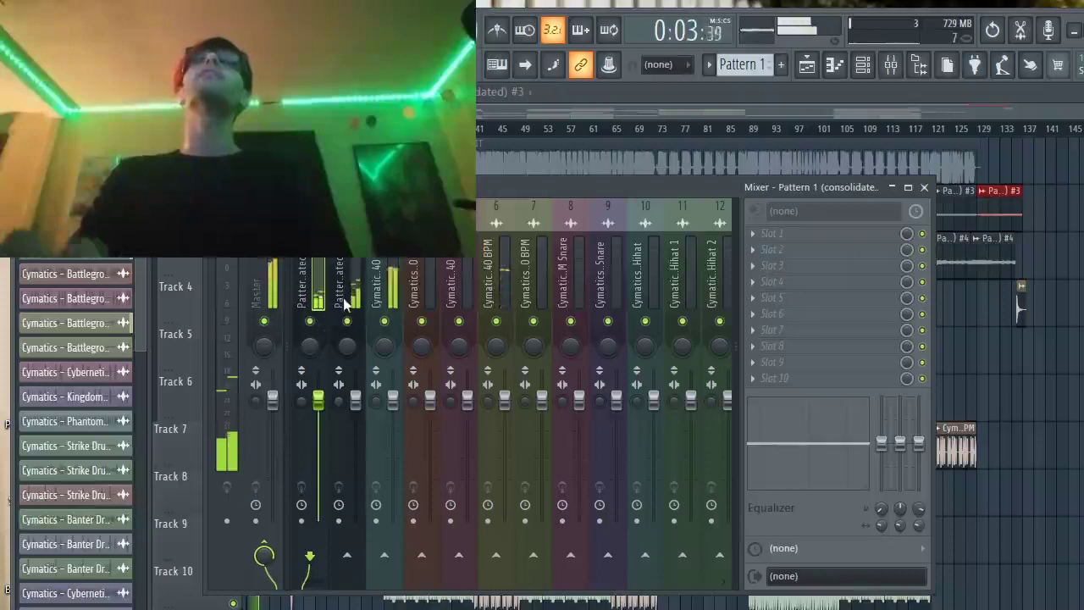
pyautogui.click(755, 233)
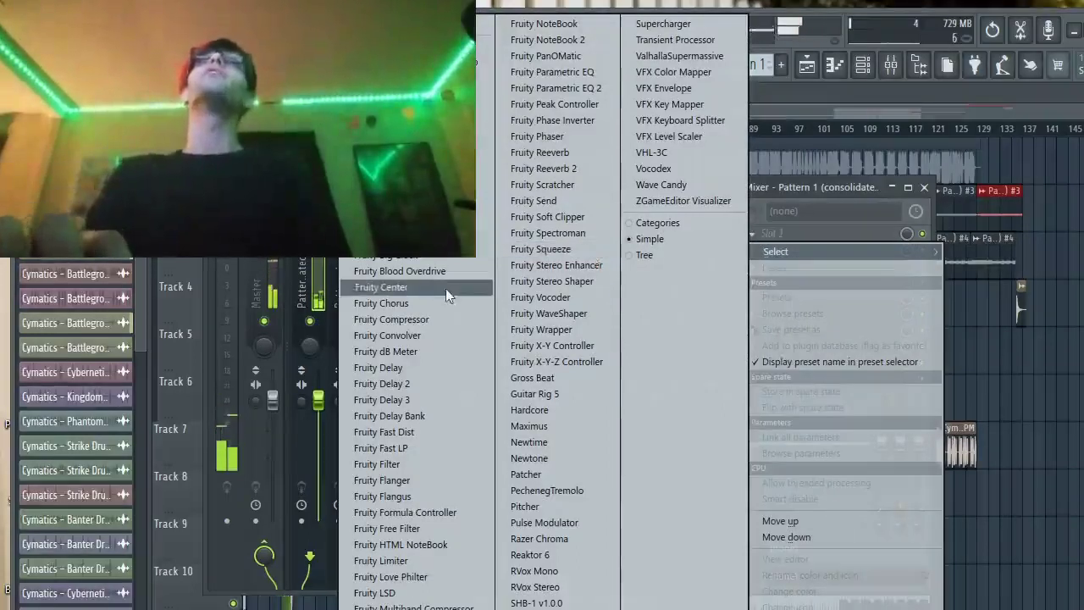
pyautogui.click(542, 89)
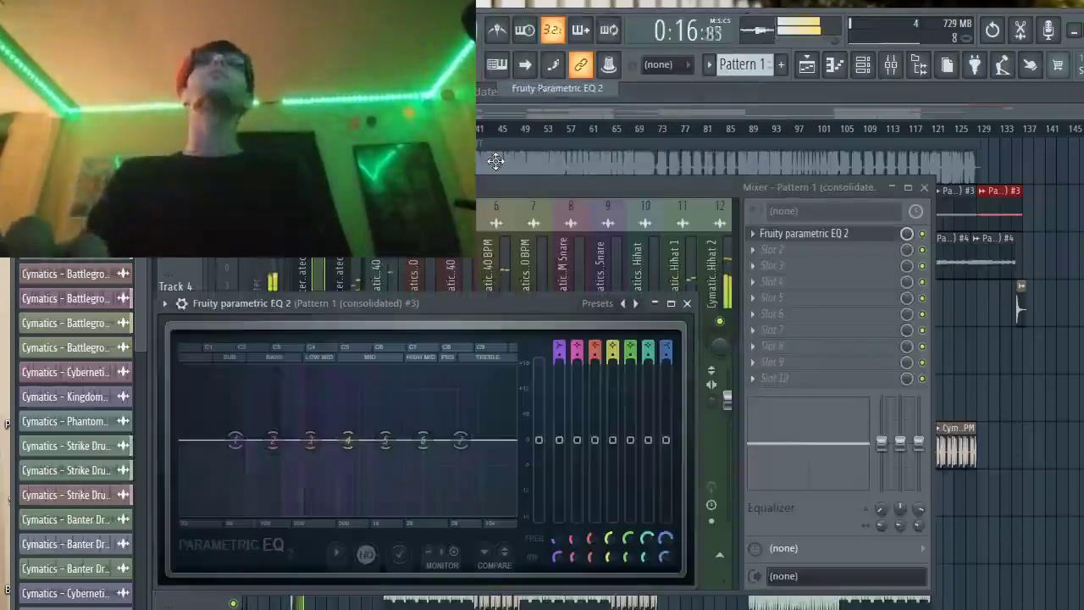
pyautogui.moveTo(458, 308); pyautogui.dragTo(464, 213)
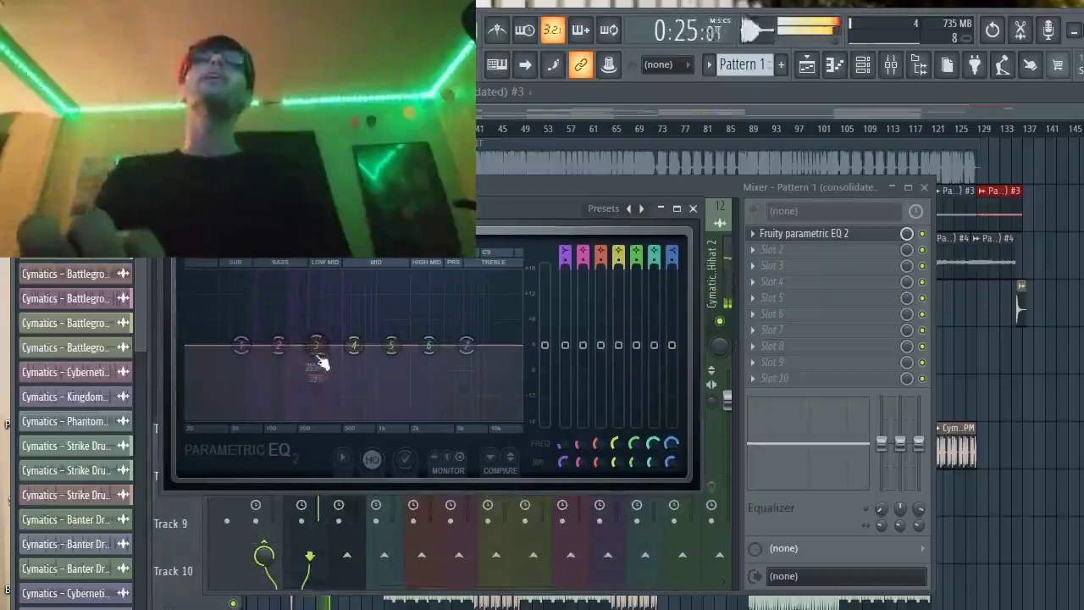
# Boost bands 3, 4 and 5 of the first pattern insert's EQ and raise band 7 at the high end of the spectrum.
pyautogui.moveTo(320, 357); pyautogui.dragTo(318, 315)
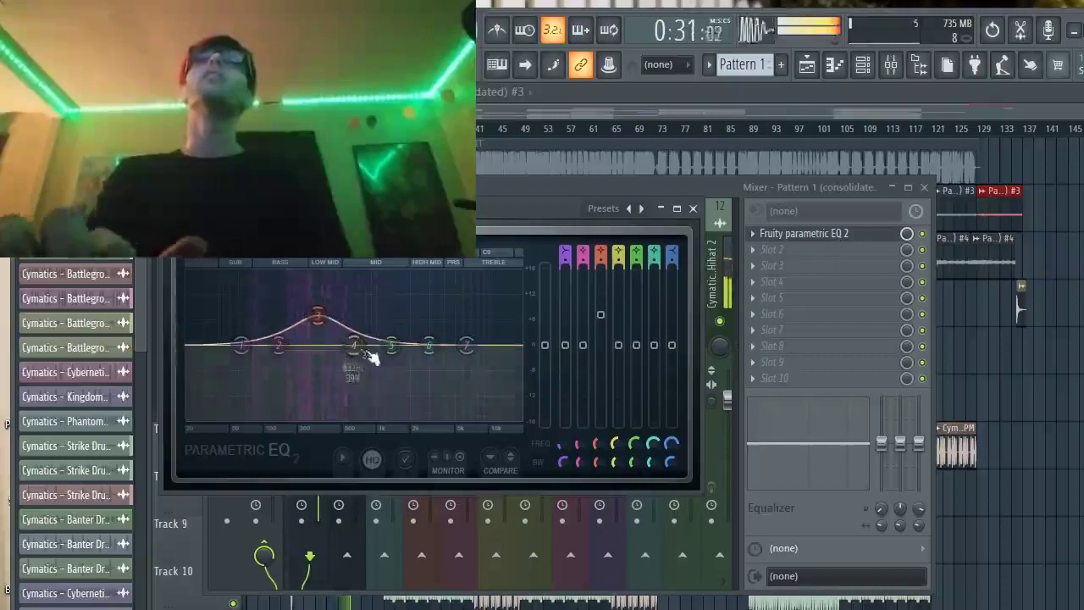
pyautogui.moveTo(391, 345); pyautogui.dragTo(367, 344)
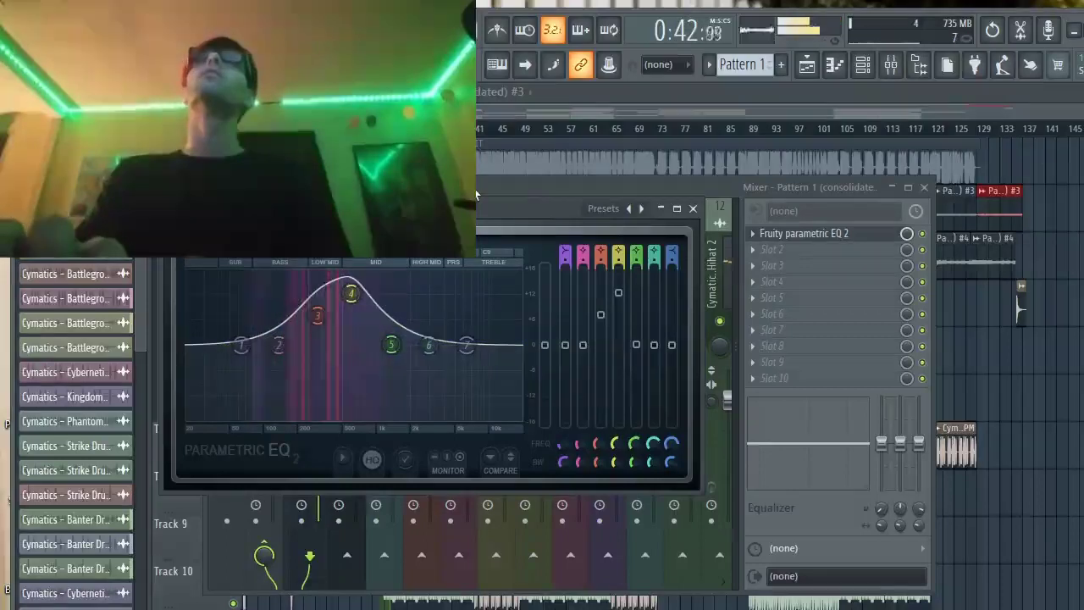
pyautogui.moveTo(466, 345); pyautogui.dragTo(522, 270)
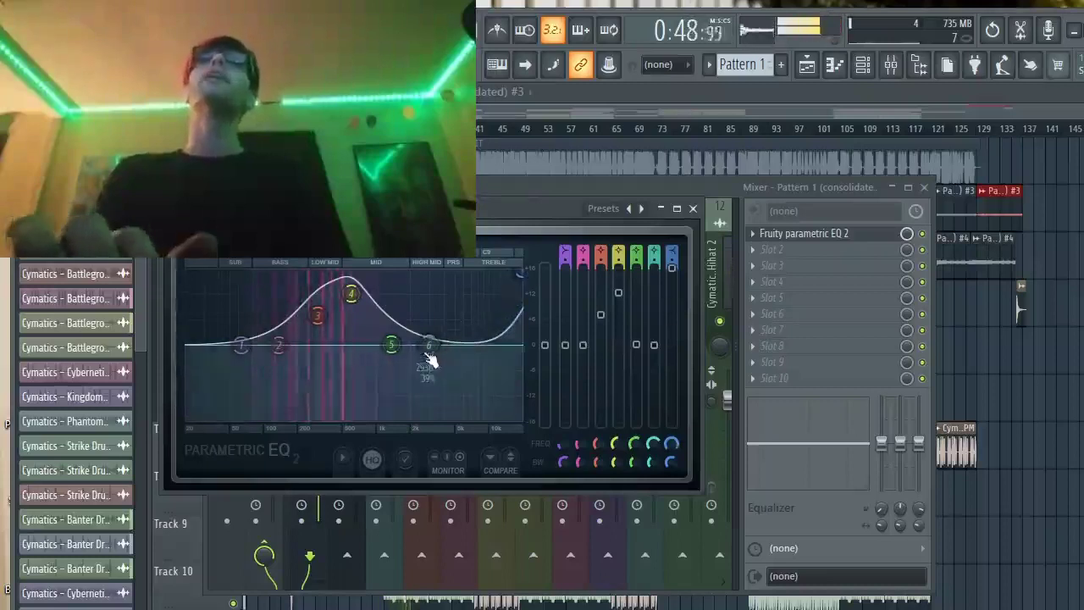
pyautogui.moveTo(392, 346); pyautogui.dragTo(393, 269)
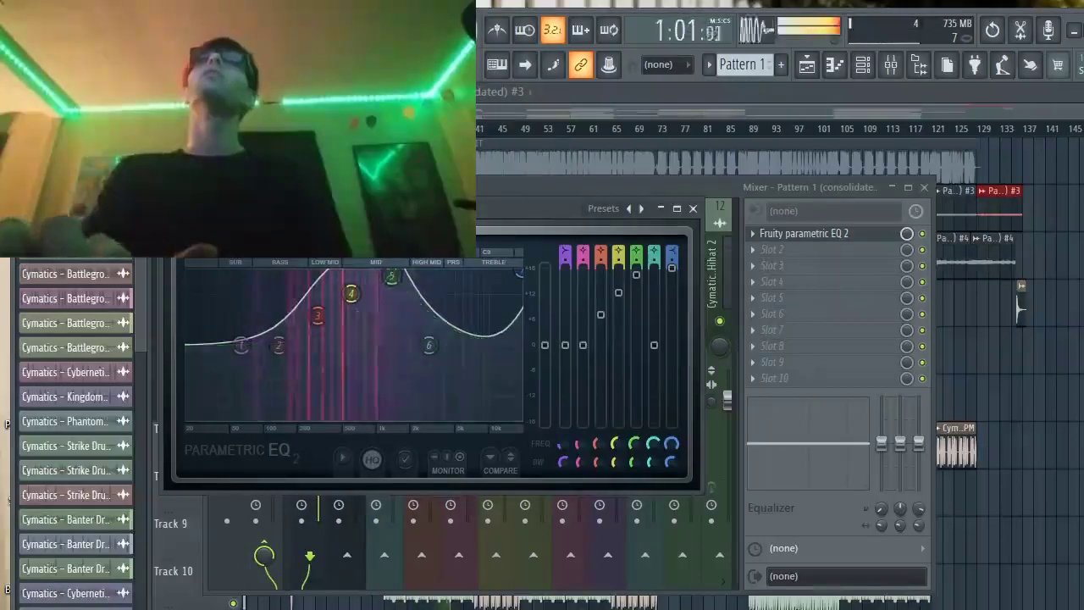
pyautogui.click(477, 197)
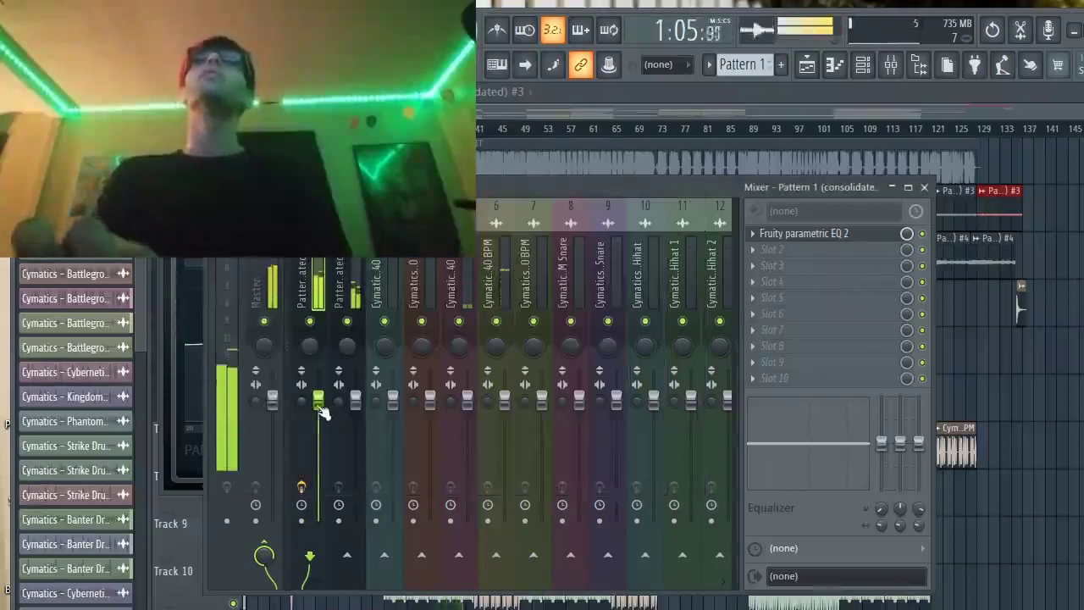
# Solo the two pattern inserts together and load Fruity Parametric EQ 2 in the second pattern insert's first effect slot.
pyautogui.rightClick(349, 323)
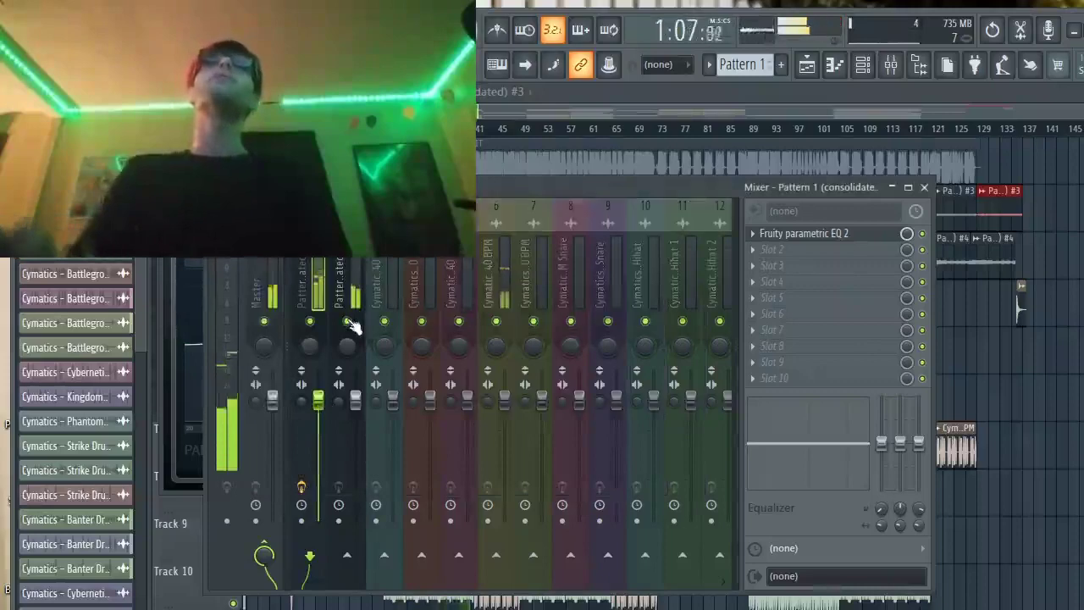
pyautogui.click(310, 322)
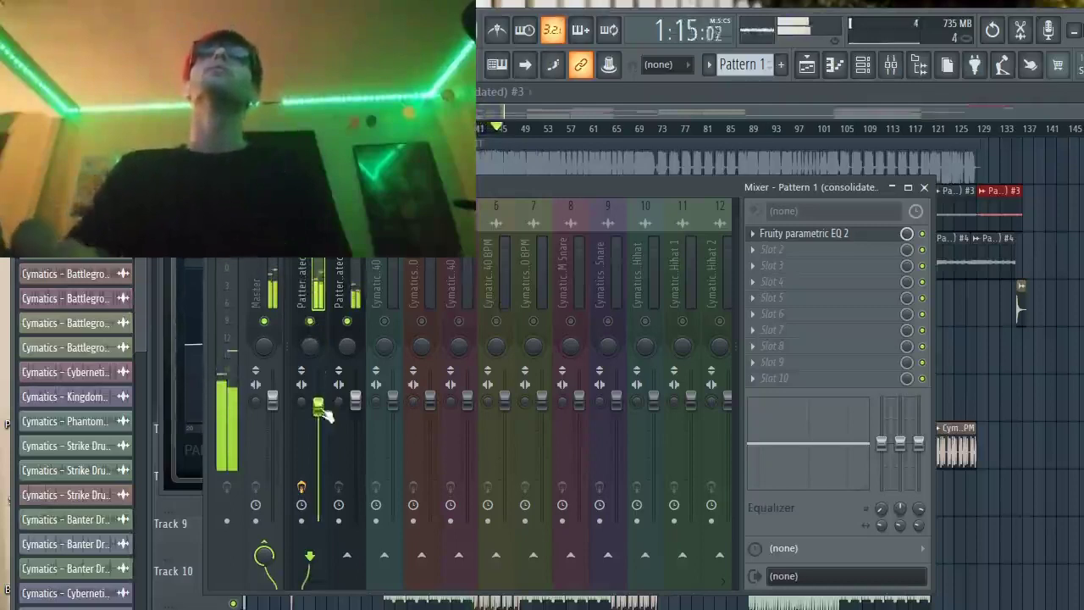
pyautogui.click(354, 297)
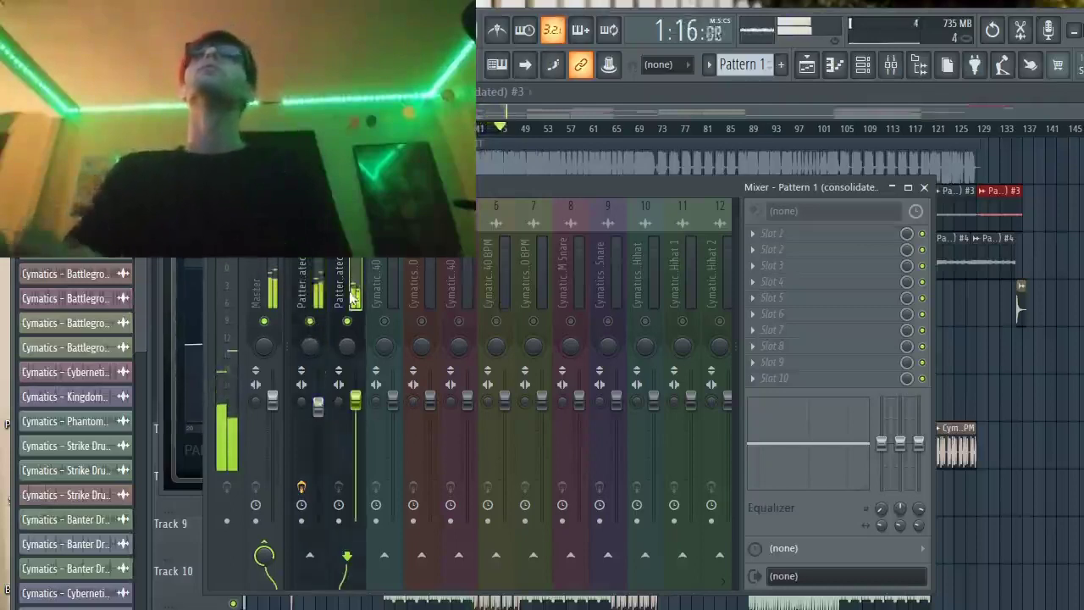
pyautogui.click(754, 234)
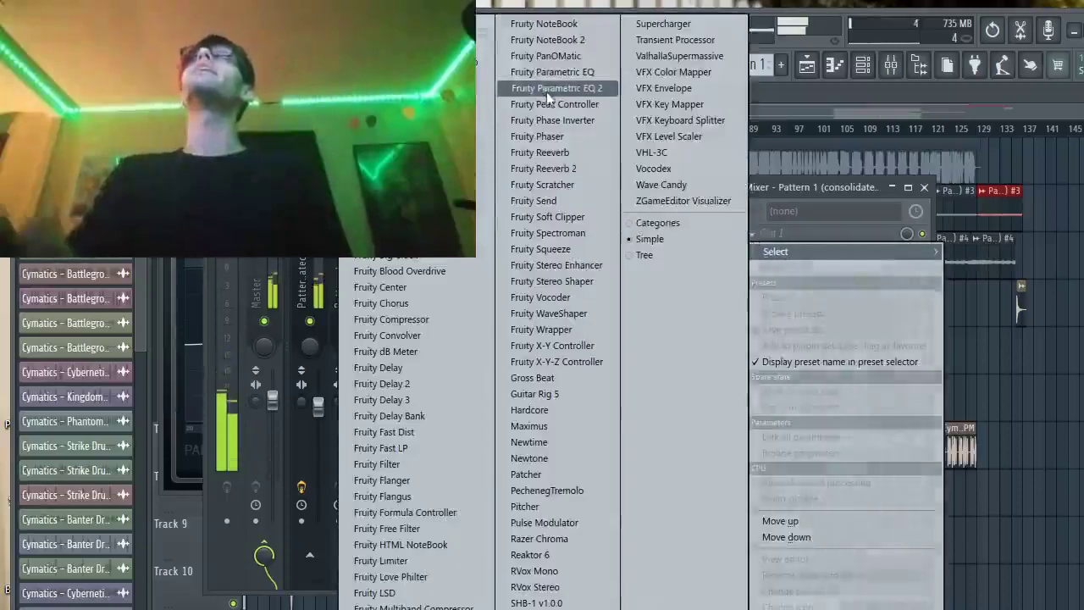
pyautogui.click(548, 90)
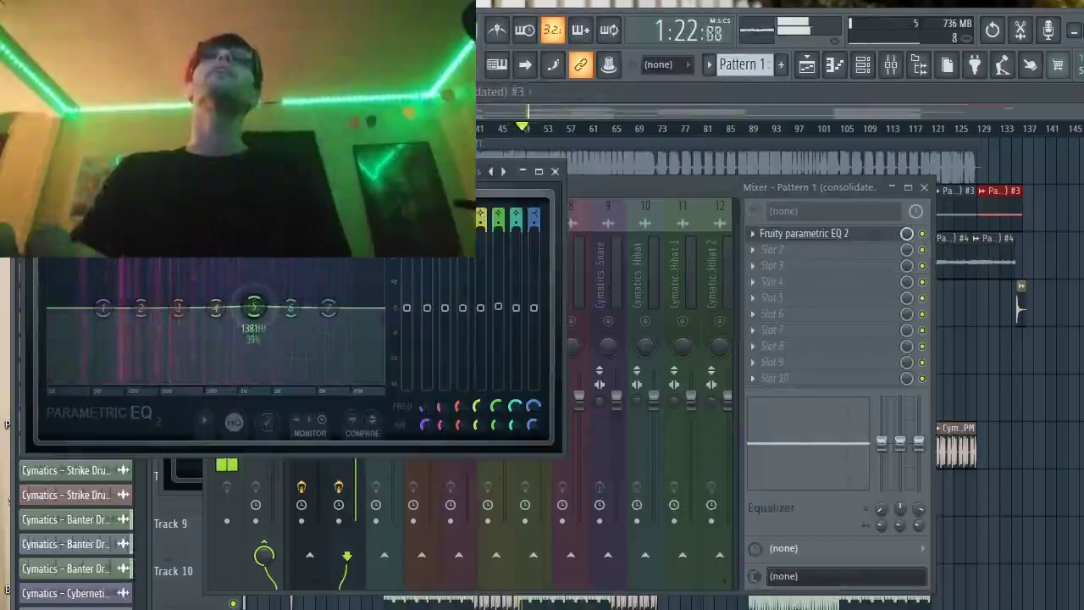
# Shape the second pattern insert's EQ by boosting bands 2, 3, 5 and 7 and cutting bands 1, 4 and 6.
pyautogui.moveTo(254, 307); pyautogui.dragTo(242, 285)
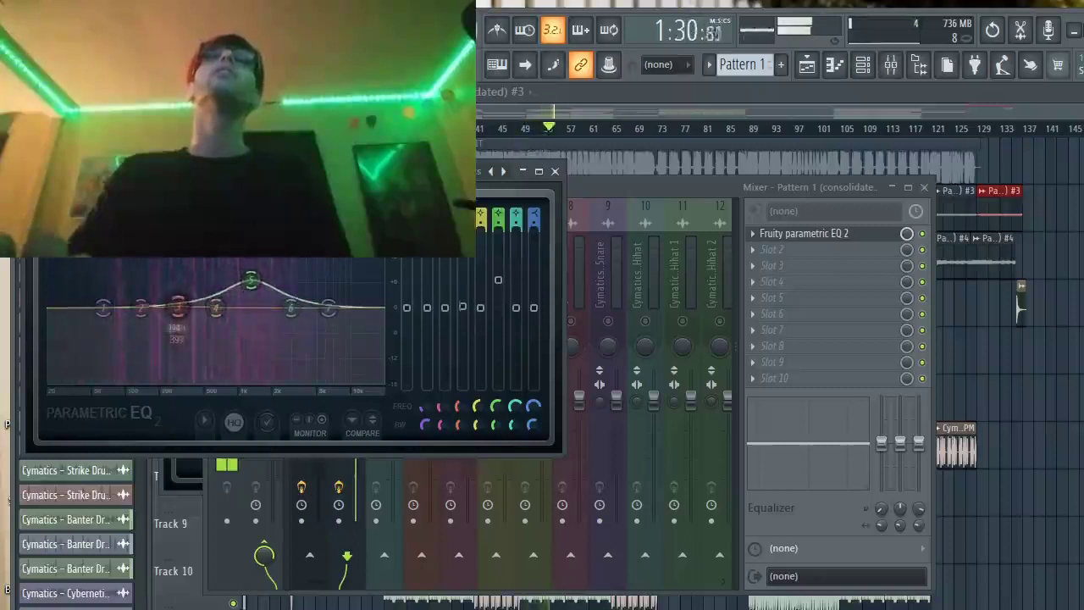
pyautogui.moveTo(174, 294); pyautogui.dragTo(173, 290)
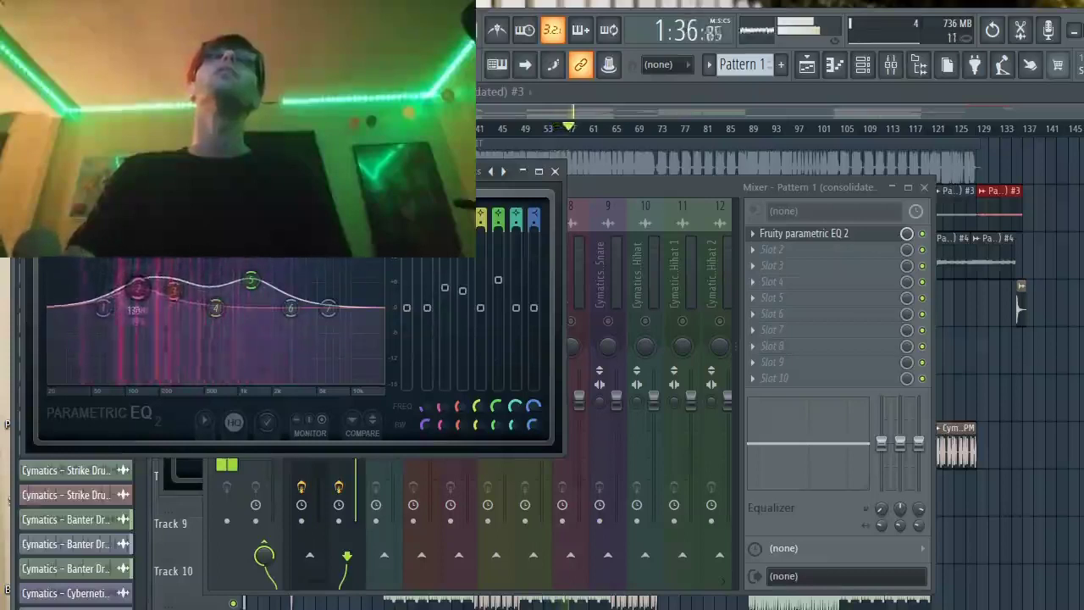
pyautogui.moveTo(102, 306); pyautogui.dragTo(51, 364)
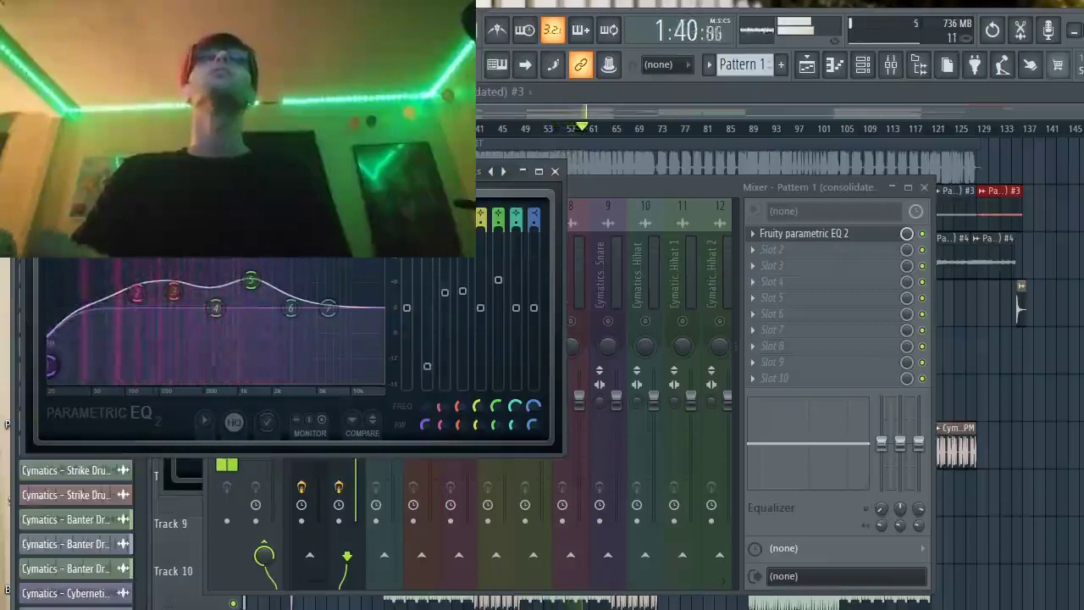
pyautogui.moveTo(215, 308); pyautogui.dragTo(215, 311)
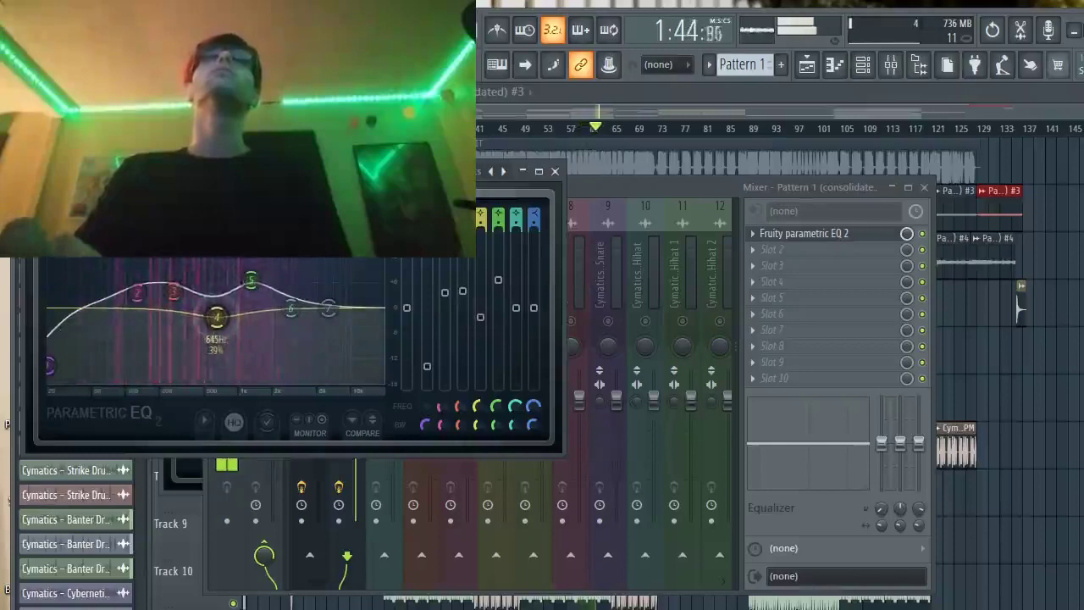
pyautogui.moveTo(290, 309); pyautogui.dragTo(382, 261)
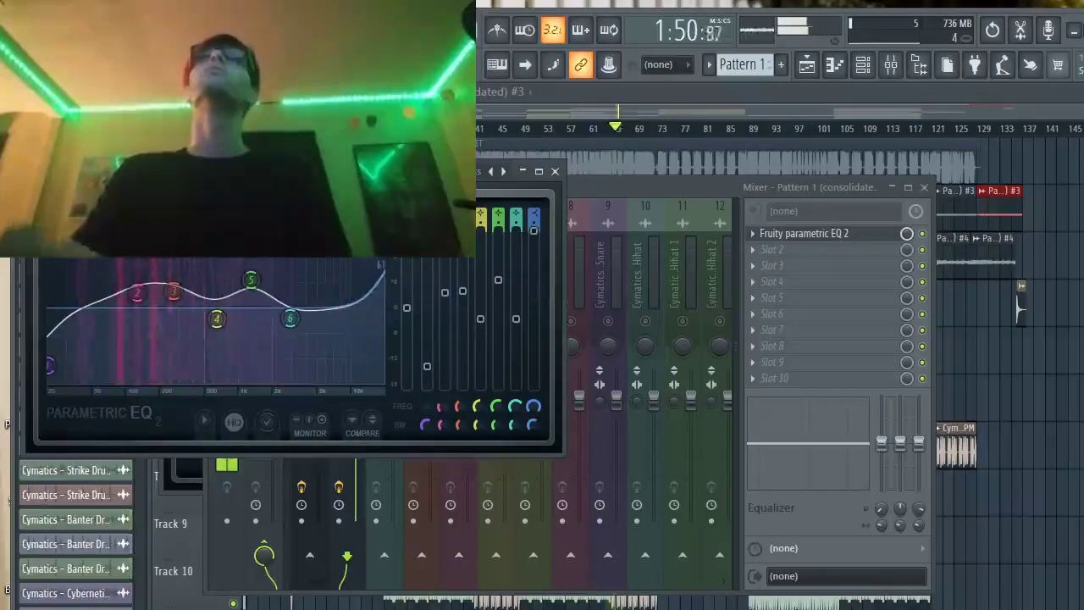
pyautogui.click(557, 172)
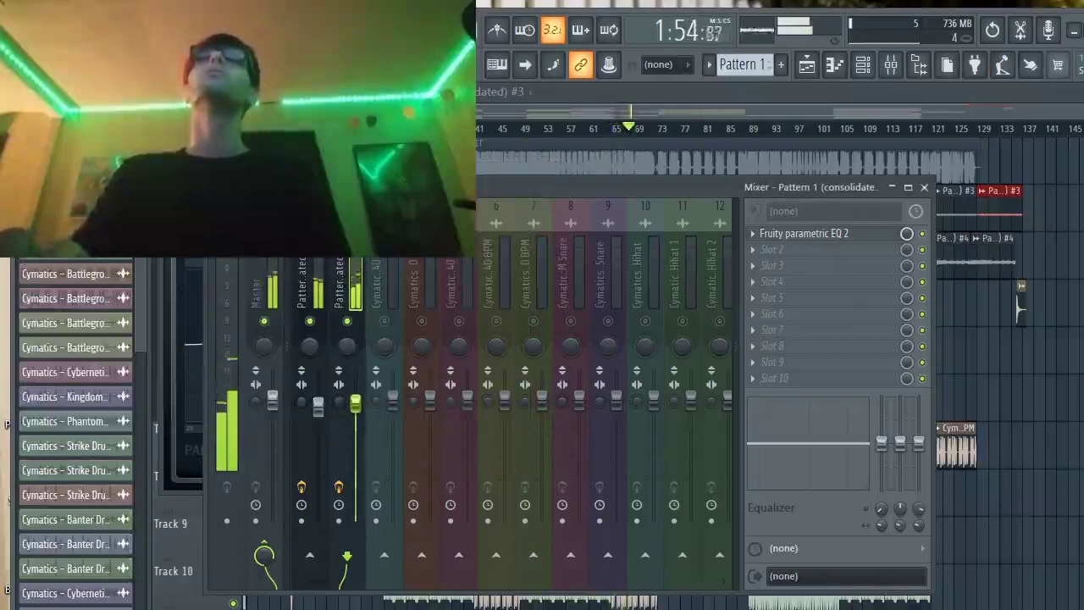
# Lower the first pattern insert's volume and add Fruity Soft Clipper to the second pattern insert's second effect slot.
pyautogui.moveTo(318, 403); pyautogui.dragTo(318, 421)
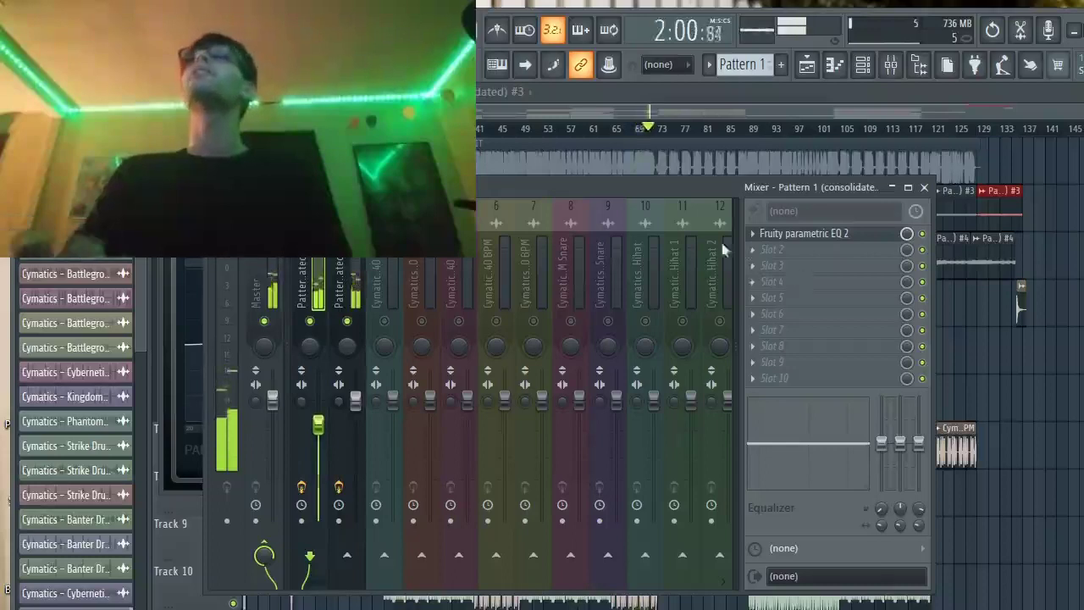
pyautogui.click(356, 280)
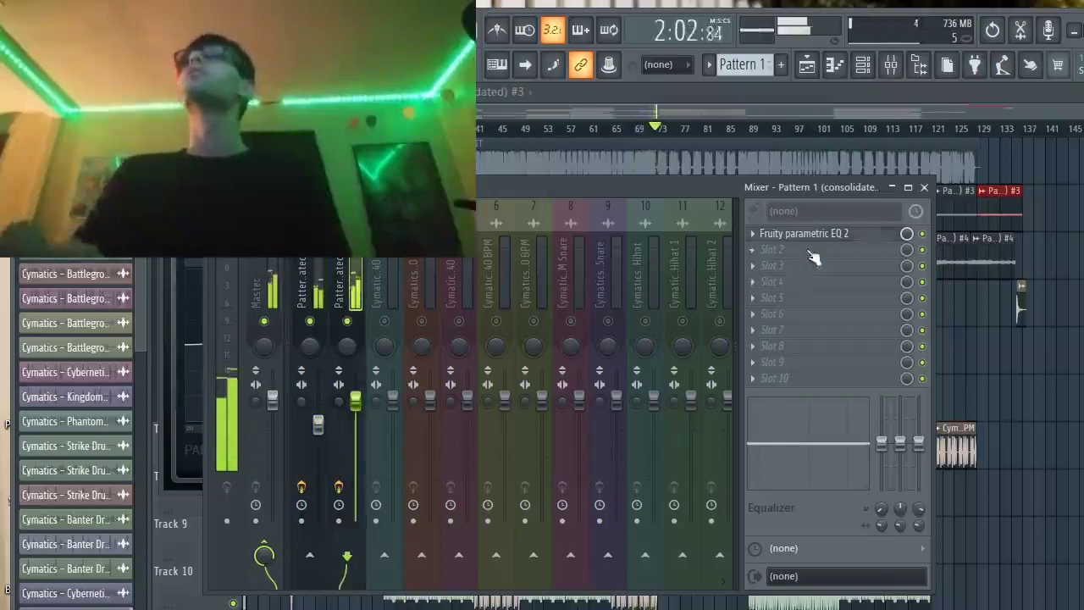
pyautogui.click(755, 249)
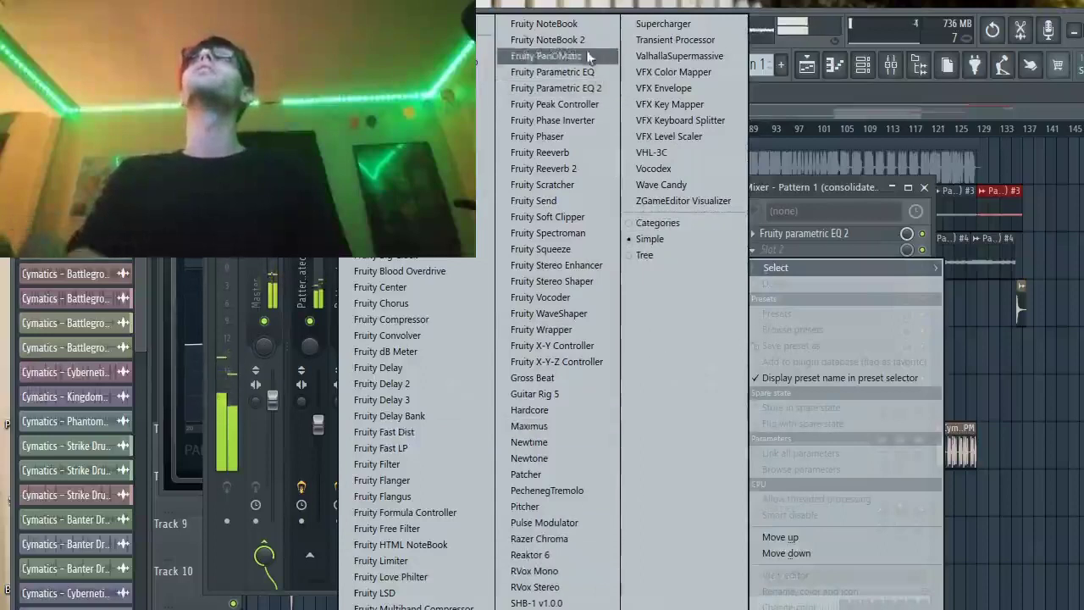
pyautogui.click(569, 217)
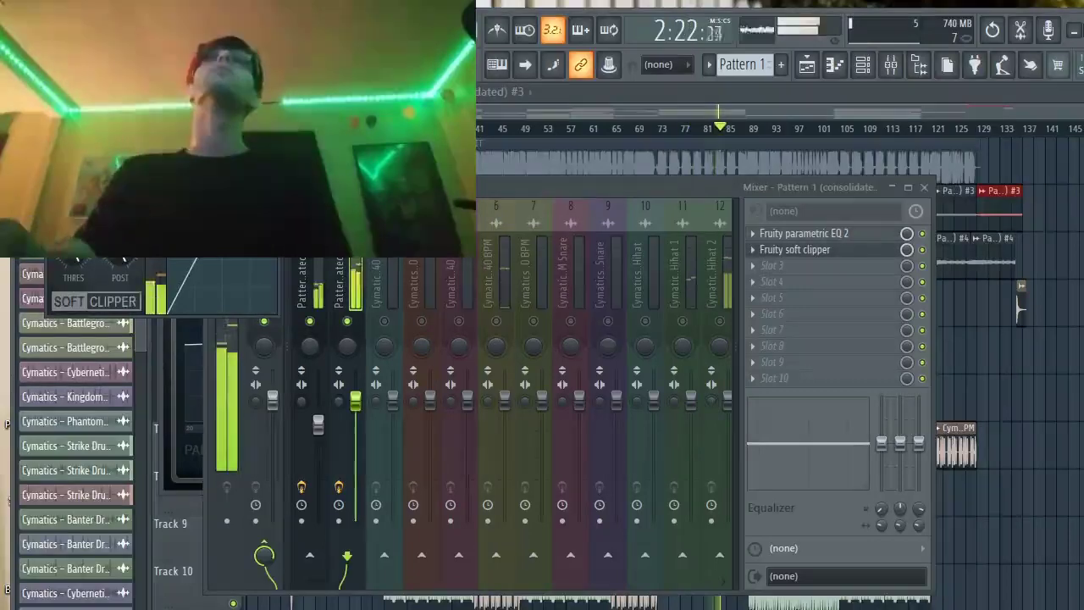
pyautogui.click(753, 250)
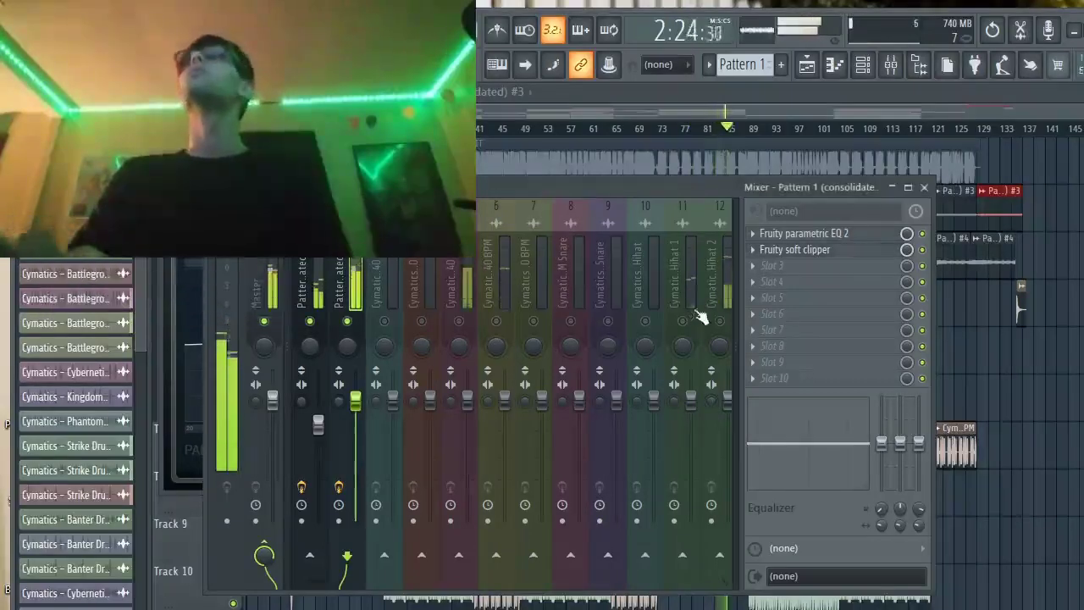
# Add Fruity Blood Overdrive to the second pattern insert's third effect slot and raise its PreAmp.
pyautogui.click(760, 266)
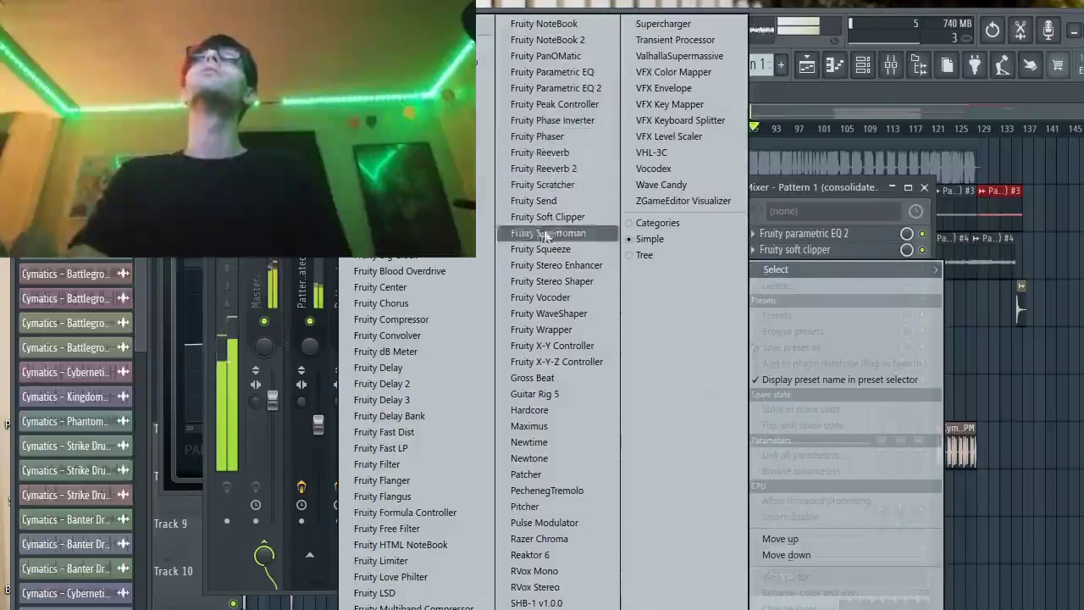
pyautogui.moveTo(451, 274); pyautogui.dragTo(451, 275)
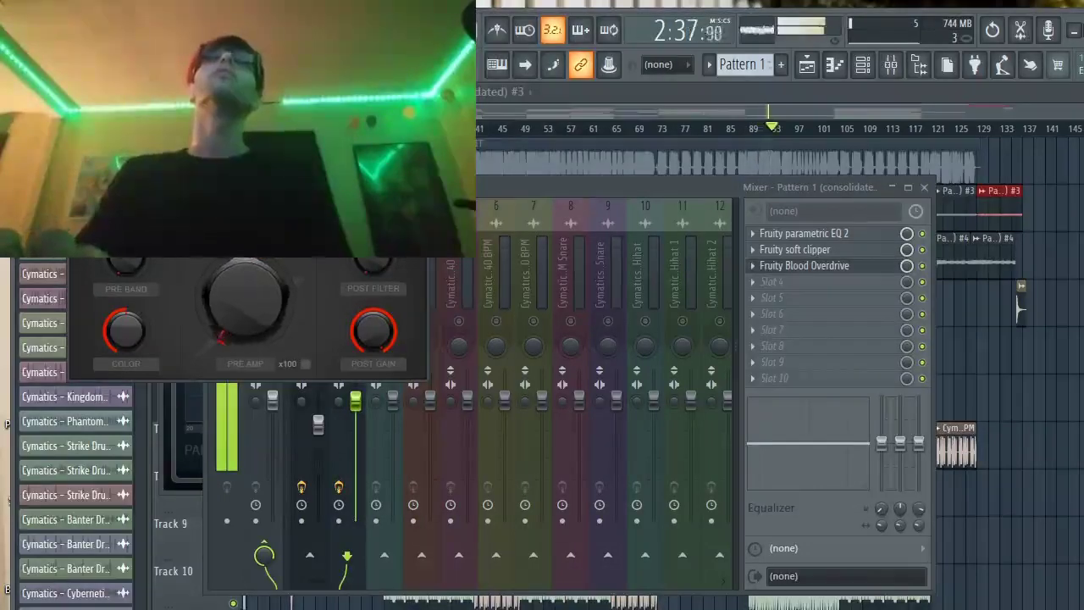
pyautogui.moveTo(245, 298); pyautogui.dragTo(245, 294)
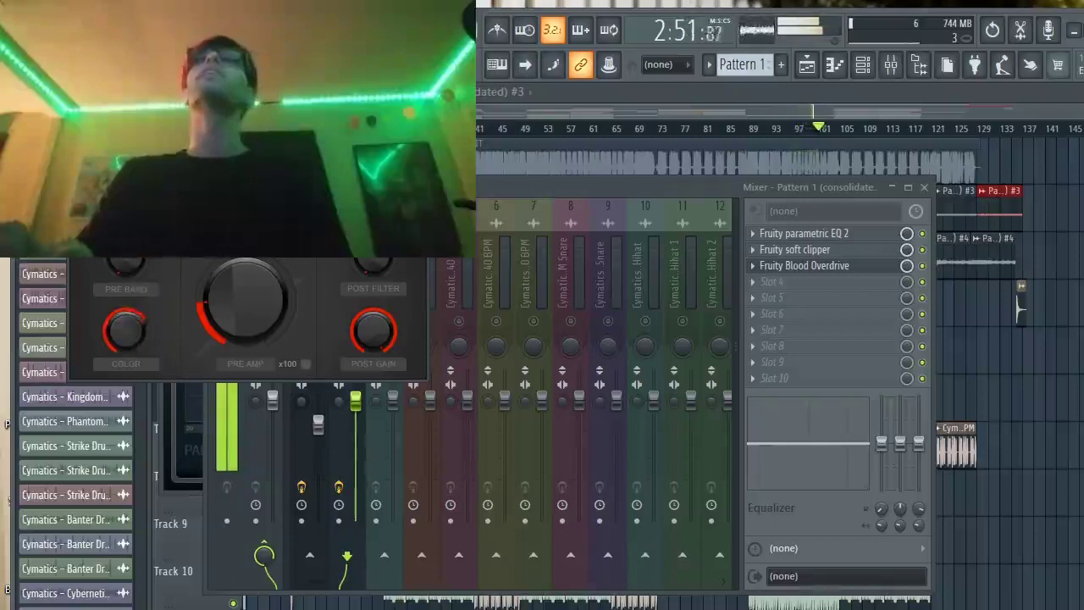
pyautogui.click(418, 199)
# Unmute insert 3, pan the second pattern insert right and pan the first pattern insert left.
pyautogui.press('space')
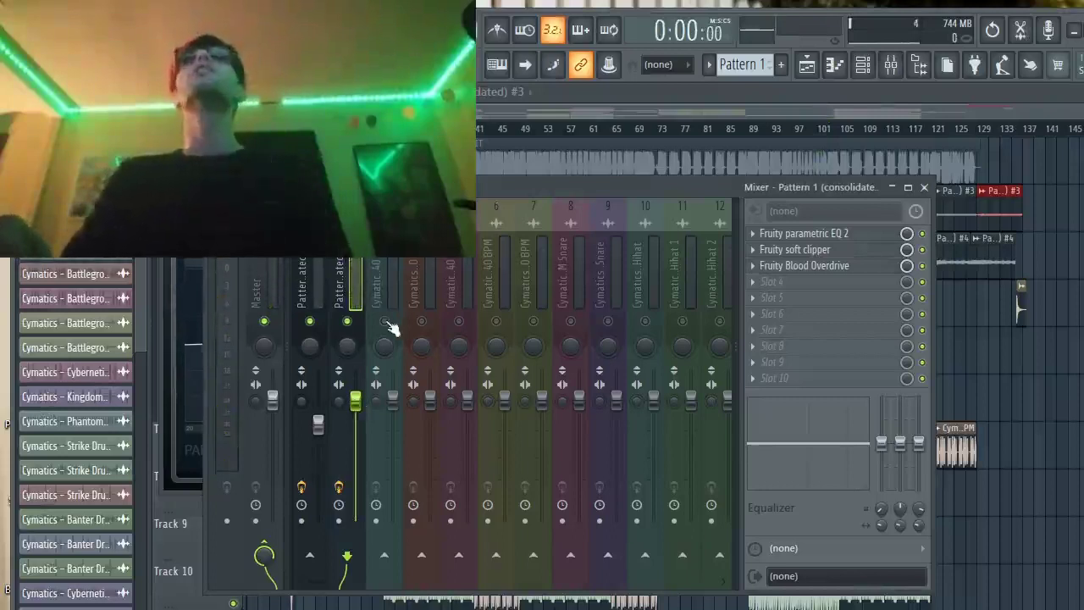
pyautogui.press('space')
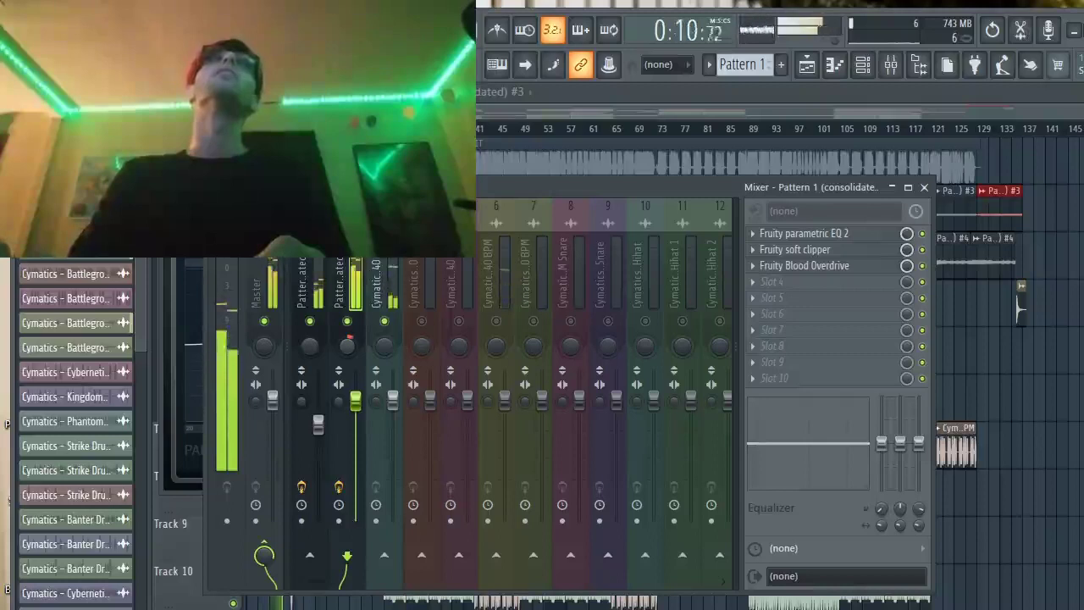
pyautogui.click(307, 340)
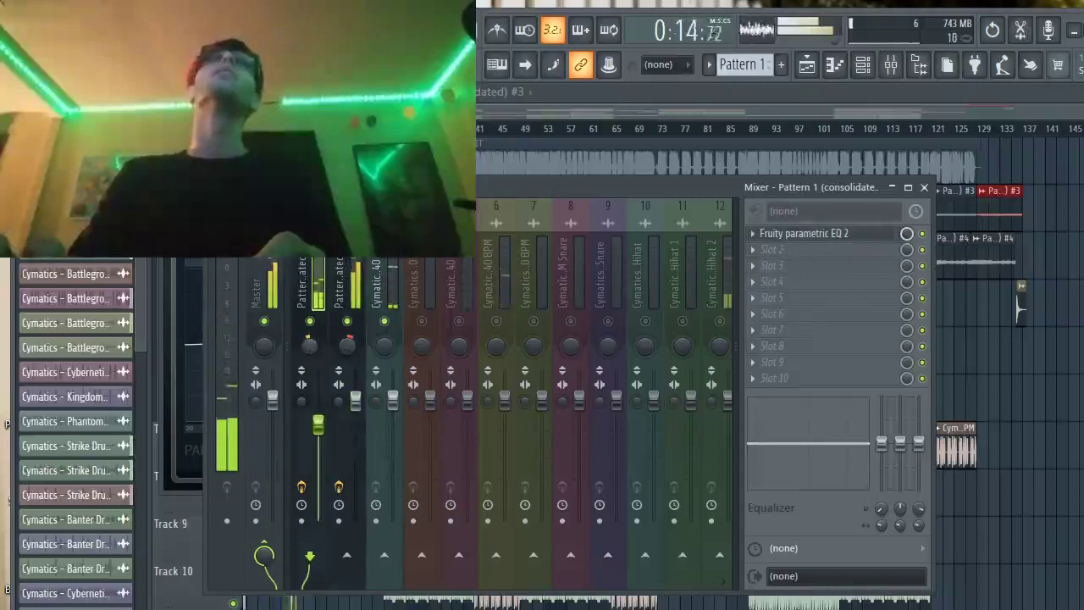
pyautogui.press('space')
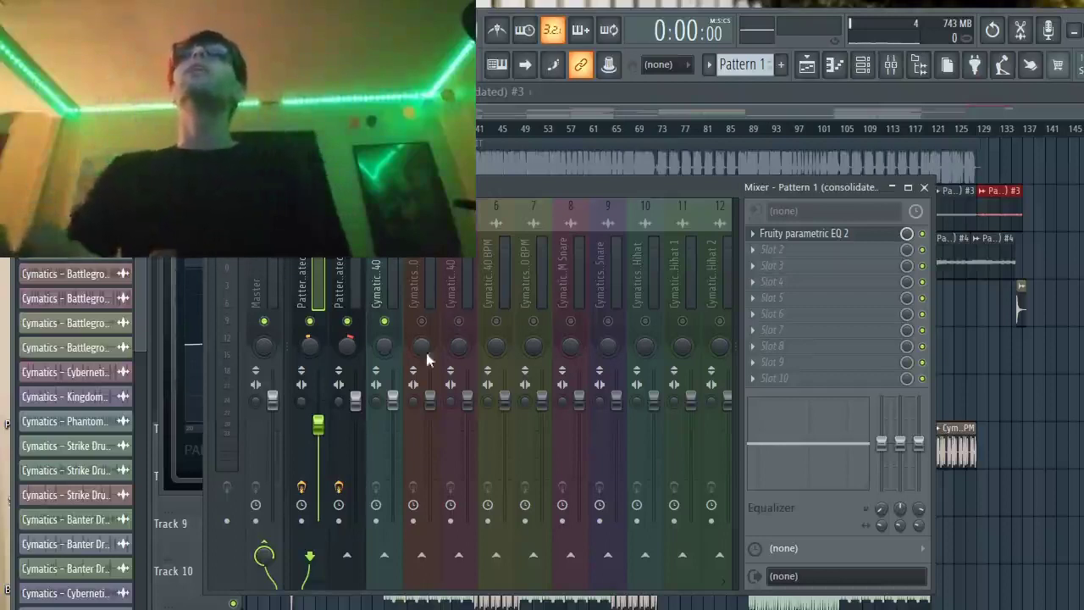
# Narrow the panning of both pattern inserts closer to the centre and restart playback.
pyautogui.click(351, 348)
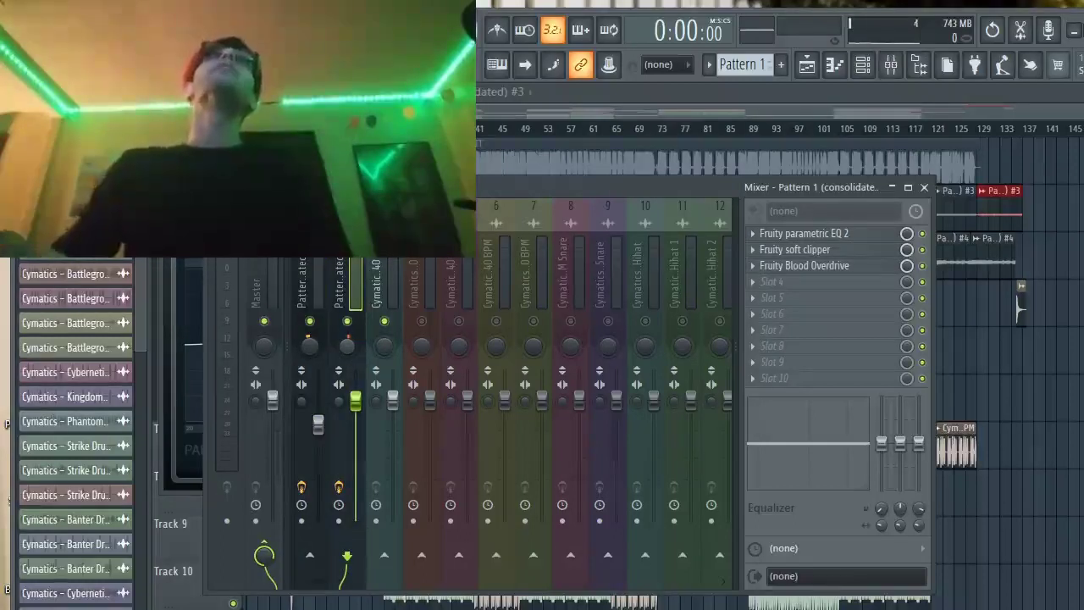
pyautogui.click(311, 348)
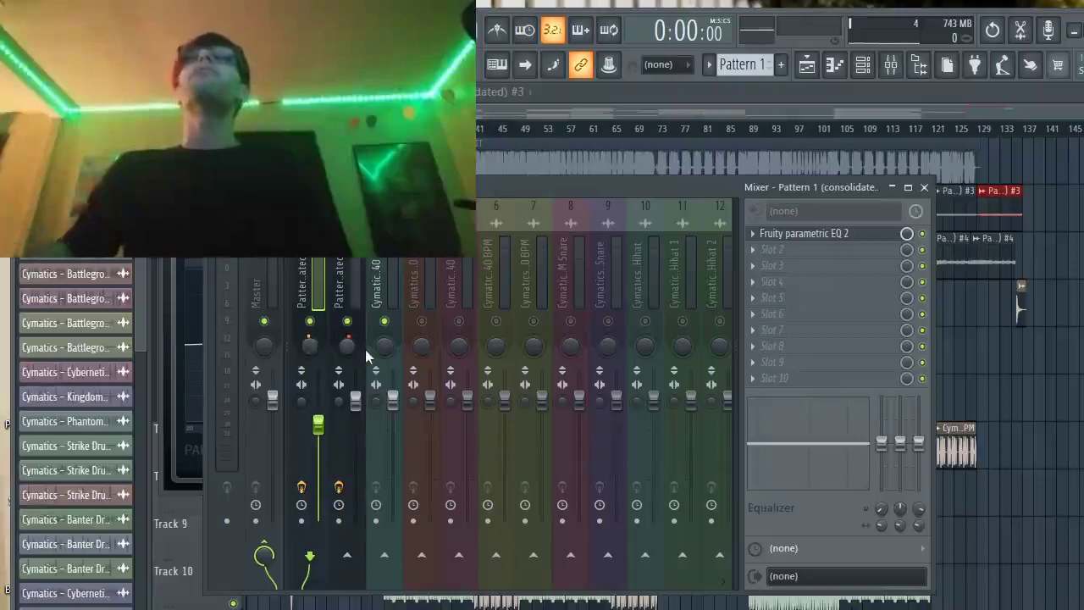
pyautogui.press('space')
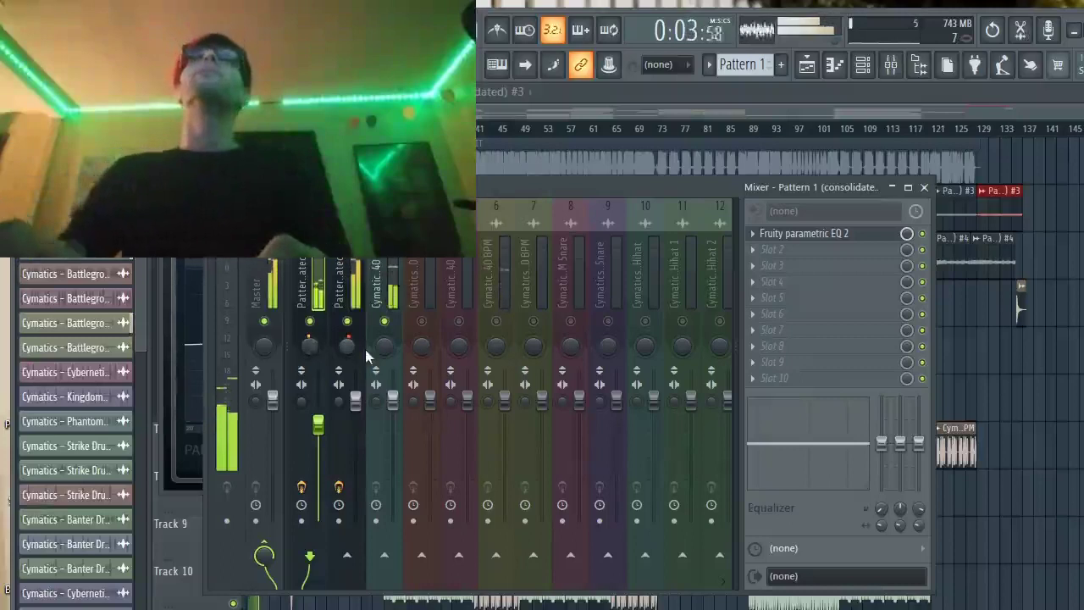
# Pan insert 3 slightly left and lower its volume.
pyautogui.click(381, 302)
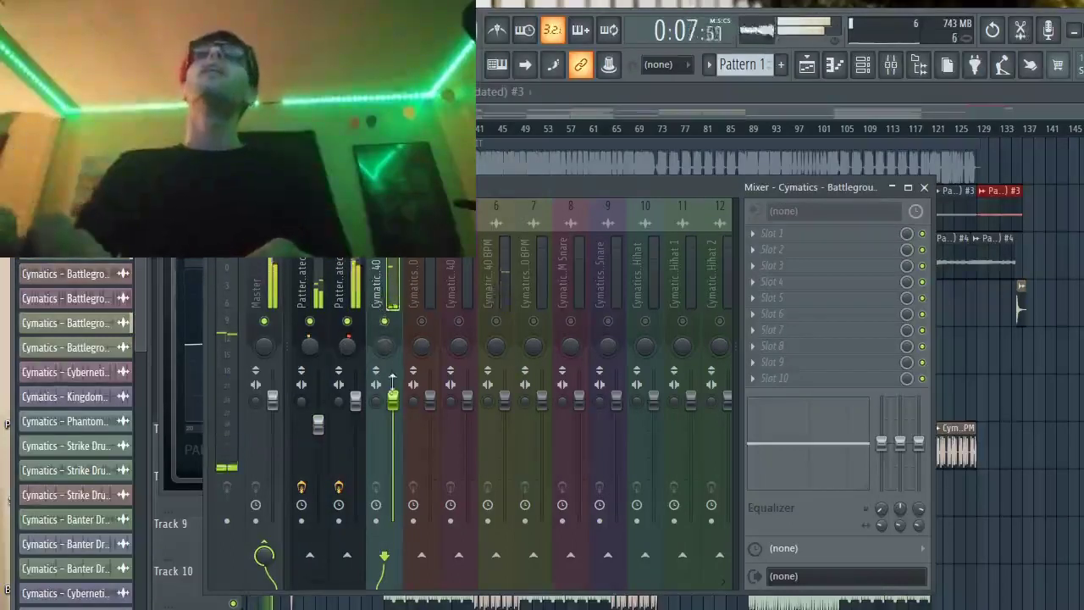
pyautogui.moveTo(387, 343); pyautogui.dragTo(394, 414)
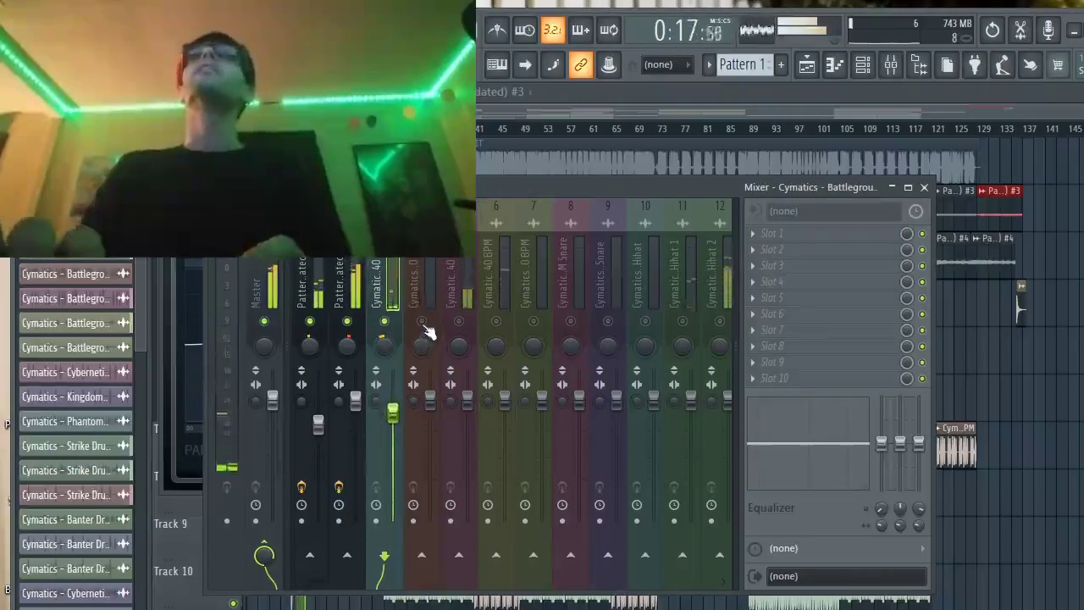
# Unmute inserts 4 to 12 so that all the drum sounds play with the melodies.
pyautogui.click(417, 273)
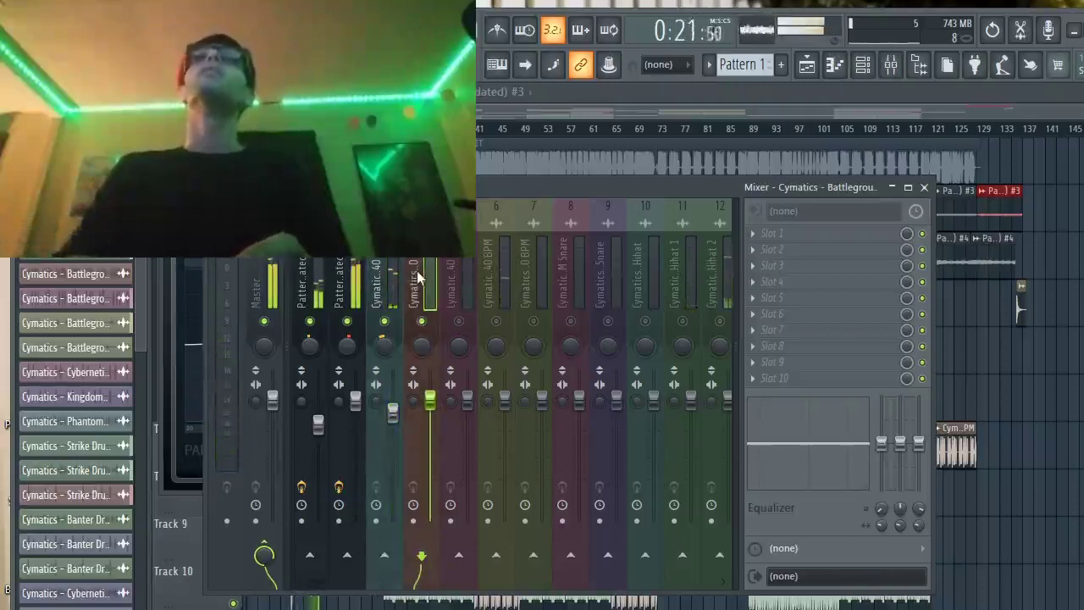
pyautogui.press('space')
pyautogui.press('space')
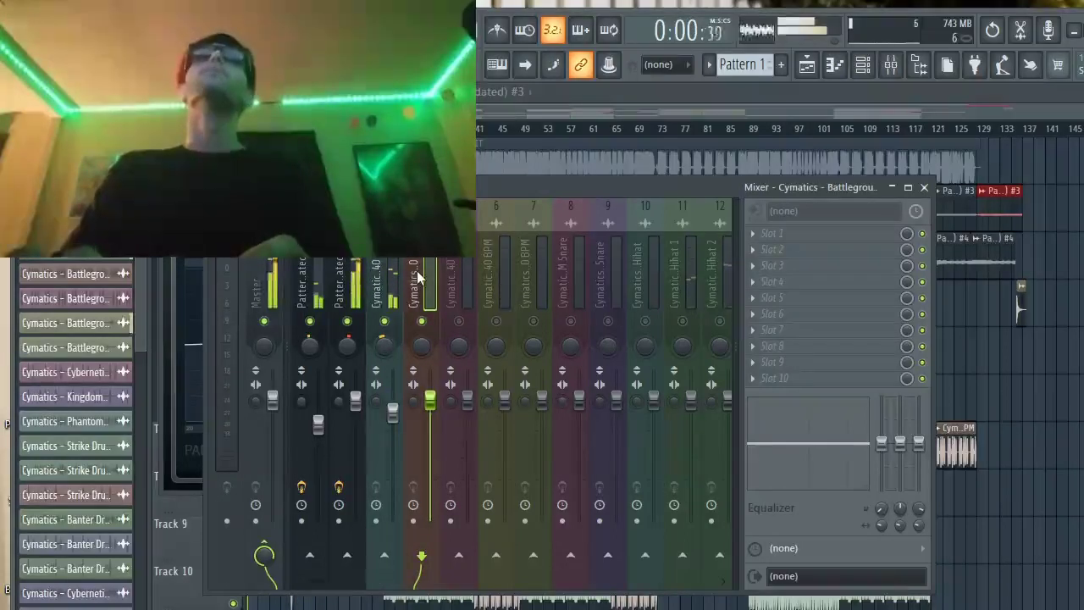
pyautogui.click(460, 324)
pyautogui.press('space')
pyautogui.press('space')
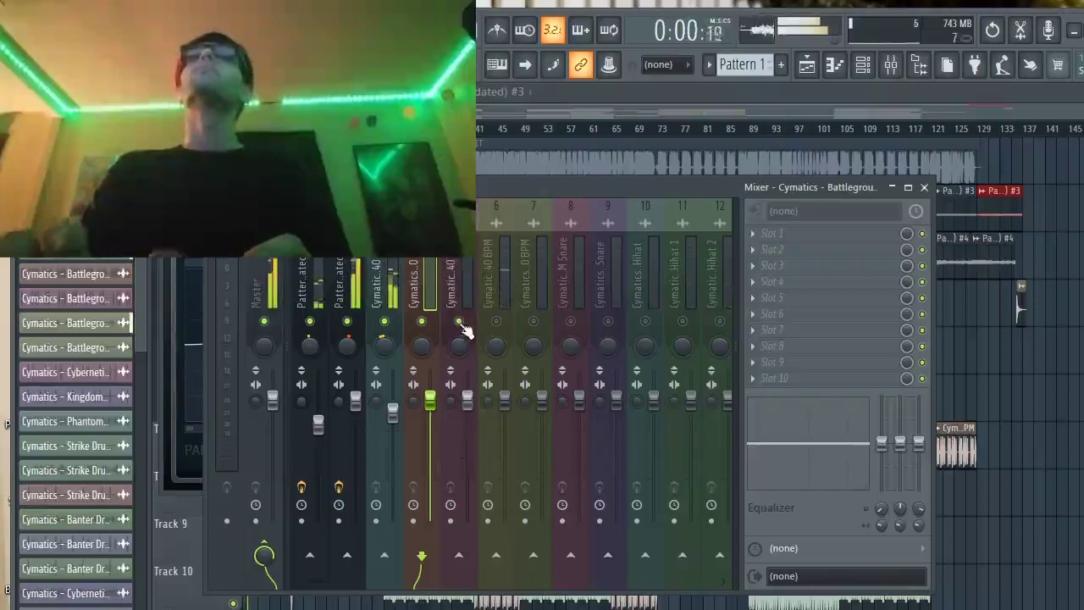
pyautogui.click(495, 323)
pyautogui.click(533, 323)
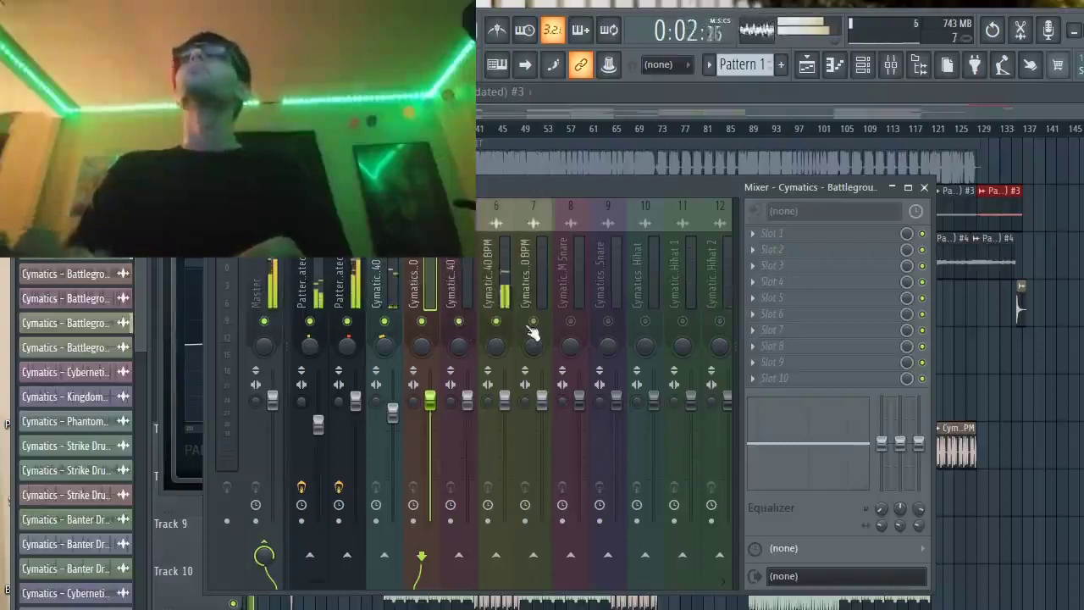
pyautogui.click(570, 323)
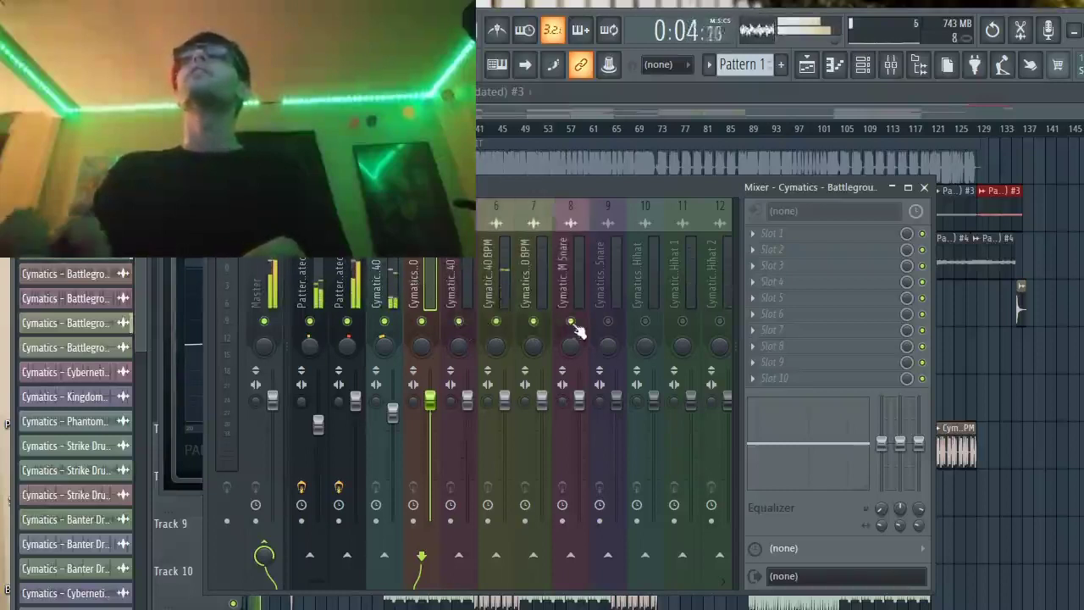
pyautogui.rightClick(572, 323)
pyautogui.rightClick(572, 324)
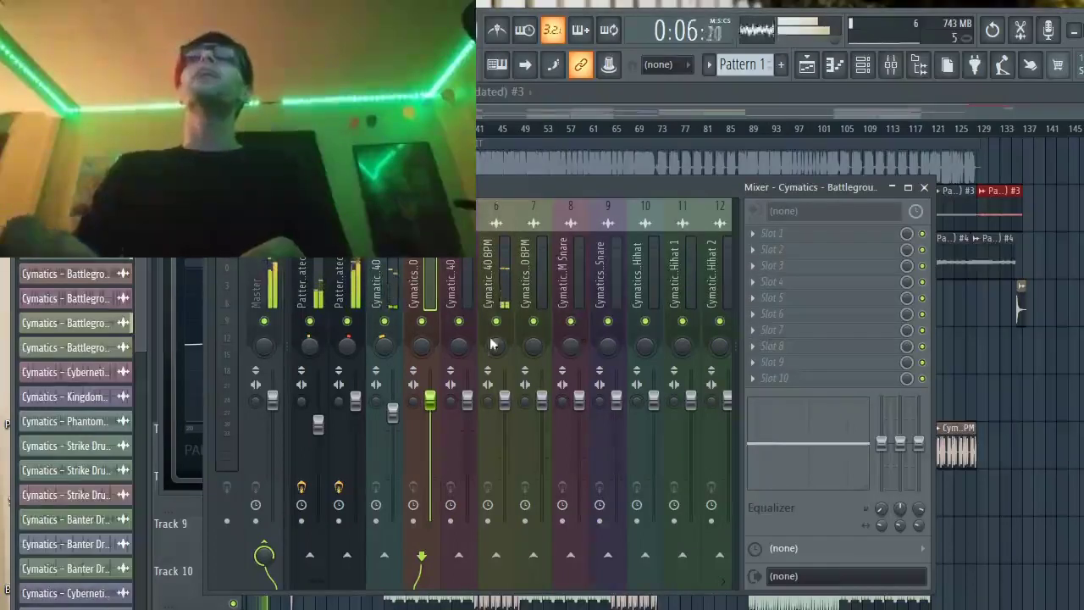
# Pan insert 6 slightly right while listening to the beat, and check inserts 5 and 4.
pyautogui.click(494, 358)
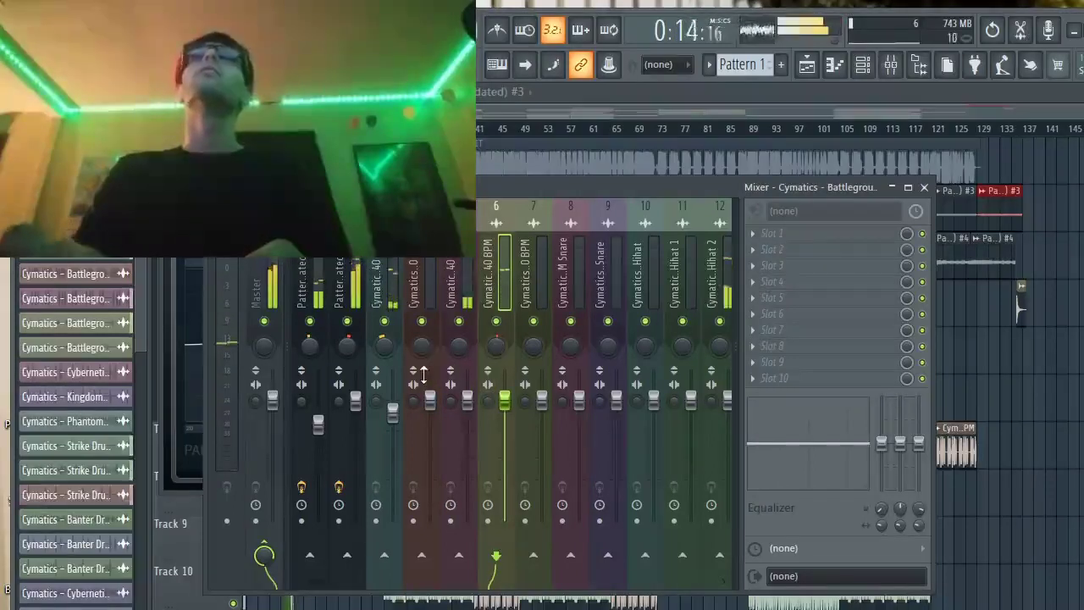
pyautogui.click(457, 345)
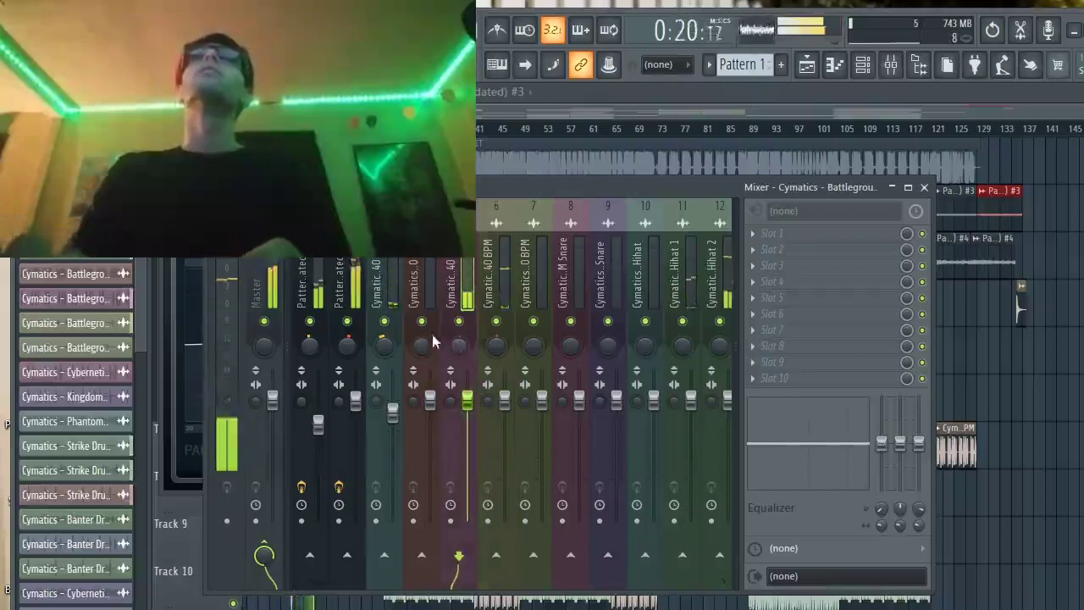
pyautogui.click(431, 278)
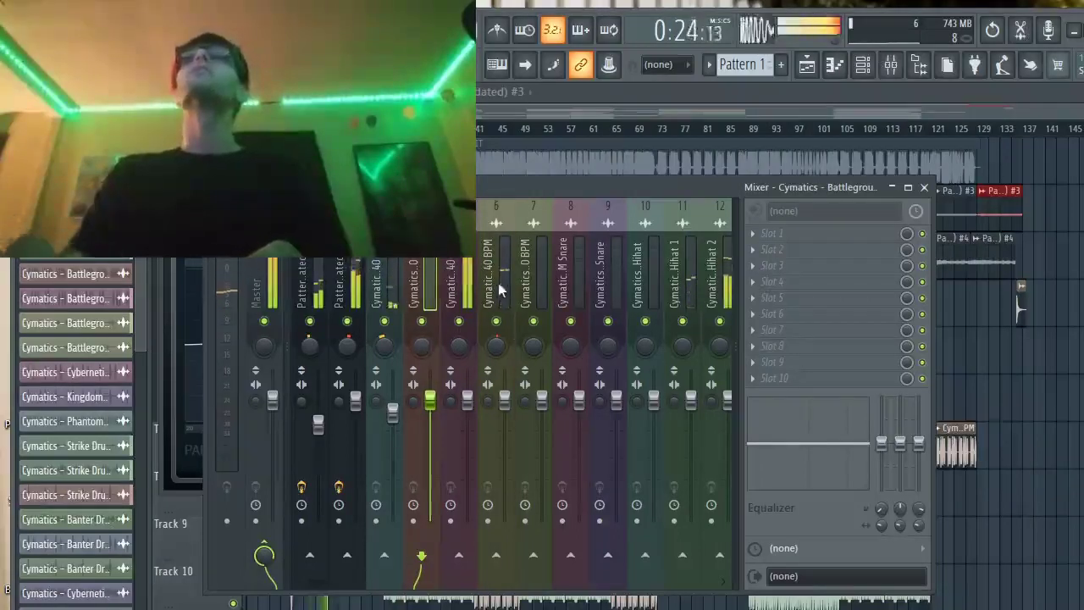
# Move the Hihat 2 insert from position 12 to position 6 in the mixer.
pyautogui.click(717, 290)
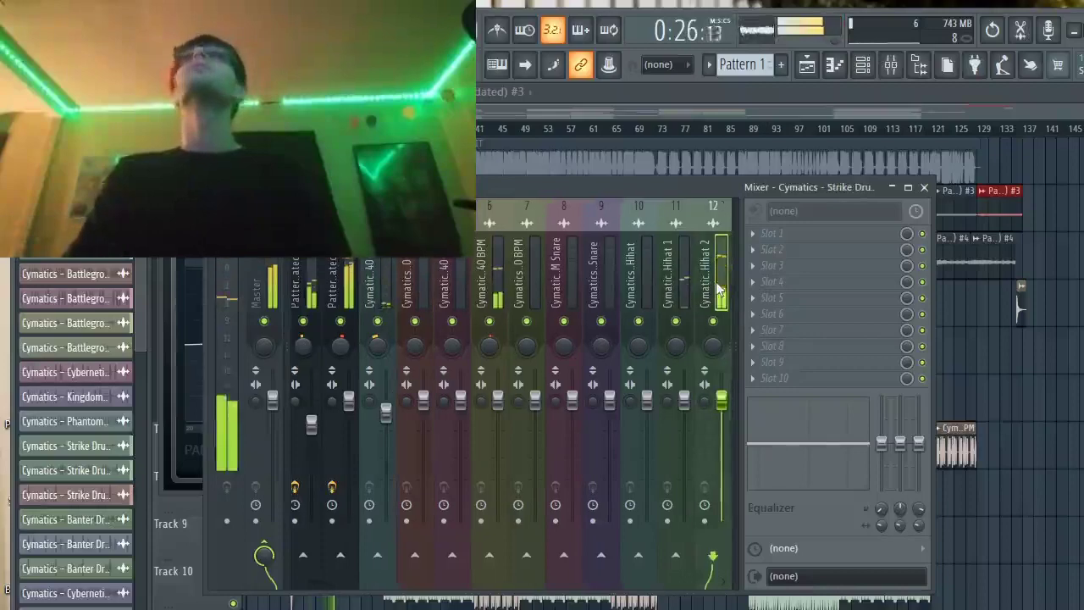
pyautogui.hotkey('alt', 'Left')
pyautogui.hotkey('alt', 'Left')
pyautogui.hotkey('alt', 'Left')
pyautogui.hotkey('alt', 'Left')
pyautogui.hotkey('alt', 'Left')
pyautogui.hotkey('alt', 'Left')
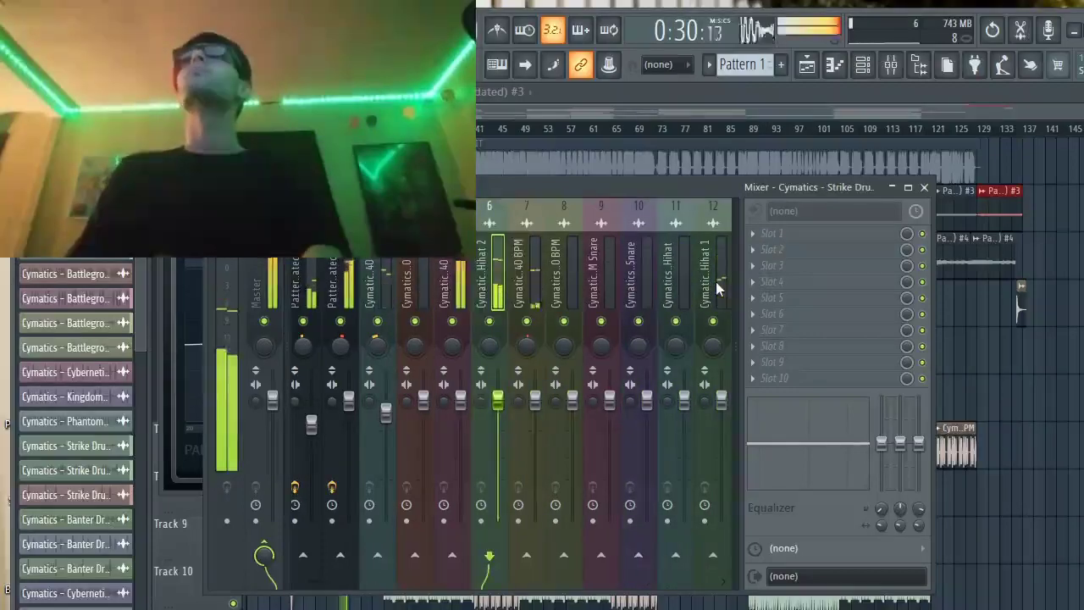
# Move the Hihat 1 insert from position 12 to beside the Hihat 2 insert.
pyautogui.press('Right')
pyautogui.press('Right')
pyautogui.press('Right')
pyautogui.press('Right')
pyautogui.press('Right')
pyautogui.press('Right')
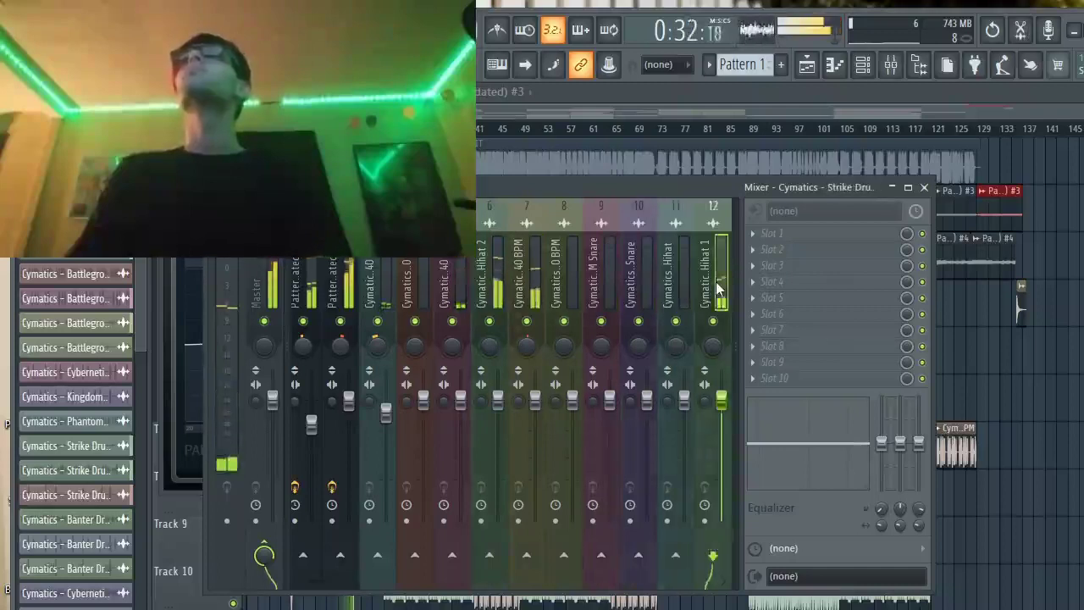
pyautogui.hotkey('alt', 'Left')
pyautogui.hotkey('alt', 'Left')
pyautogui.hotkey('alt', 'Left')
pyautogui.hotkey('alt', 'Left')
pyautogui.hotkey('alt', 'Left')
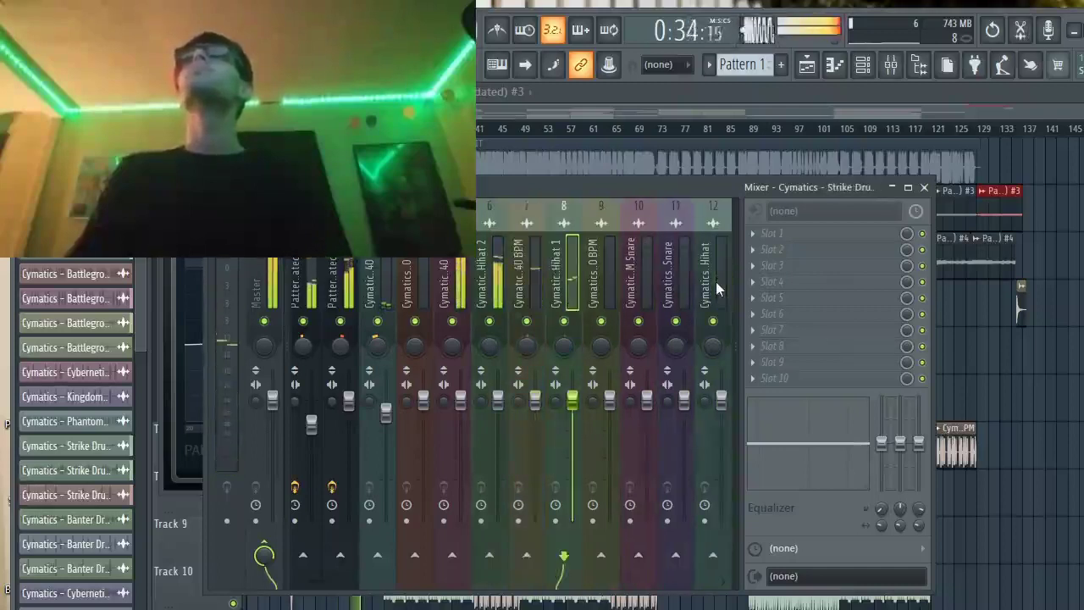
# Pan the Hihat 2 insert left and the Hihat 1 insert slightly right.
pyautogui.click(488, 345)
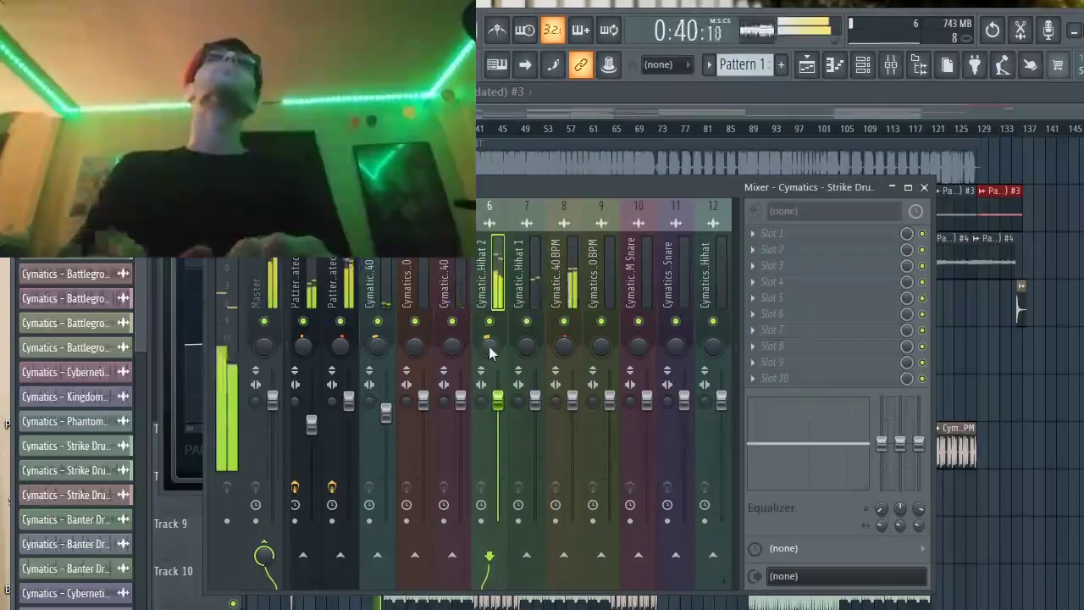
pyautogui.press('space')
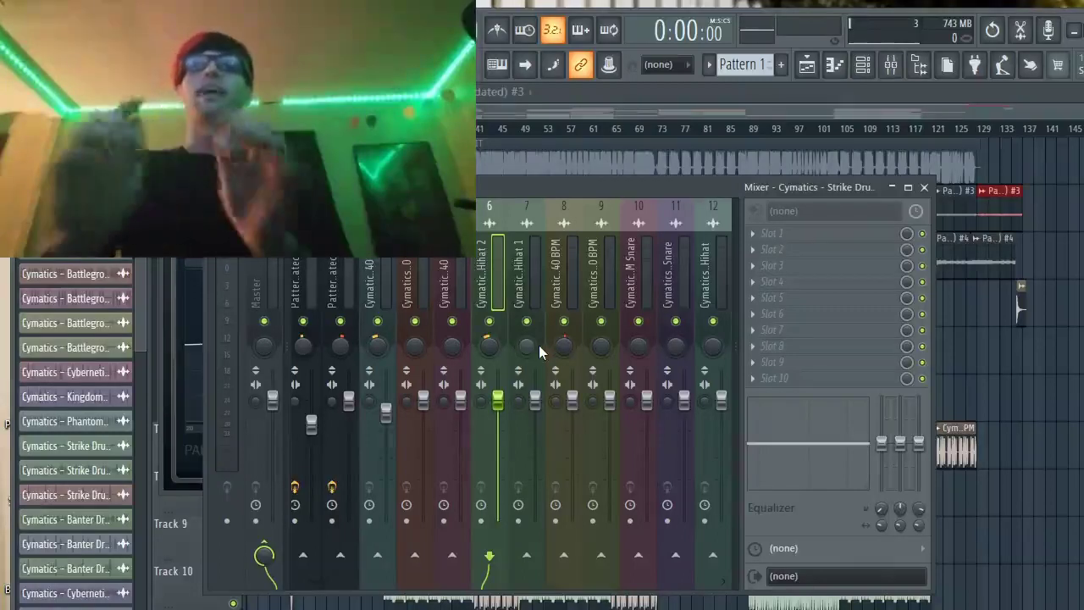
pyautogui.click(531, 346)
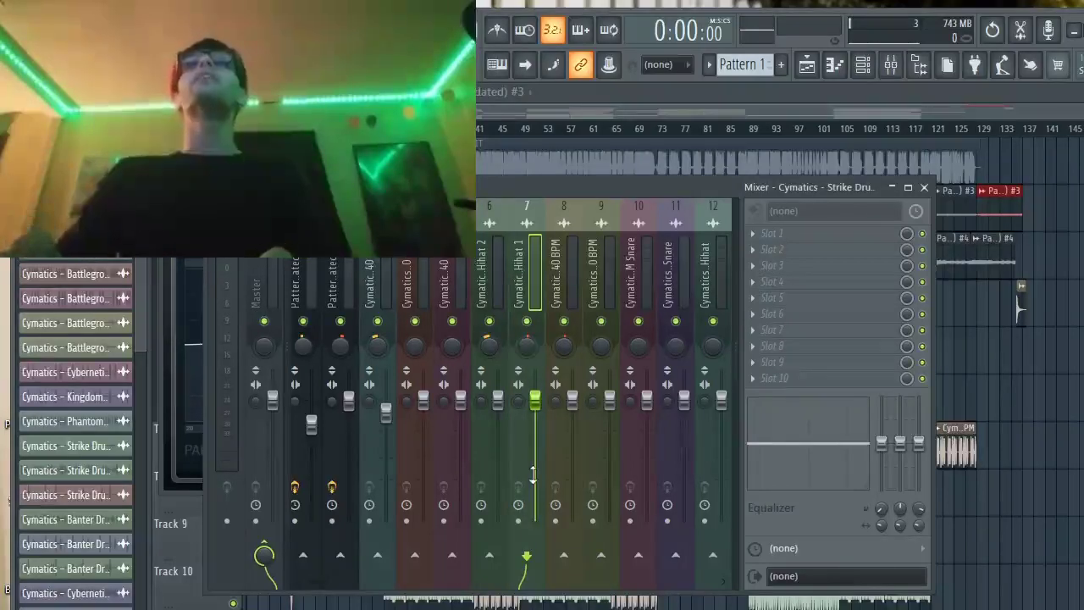
# Play the beat and pan inserts 13, 14 and 15 slightly off centre and the percussion insert 16 to the right.
pyautogui.press('space')
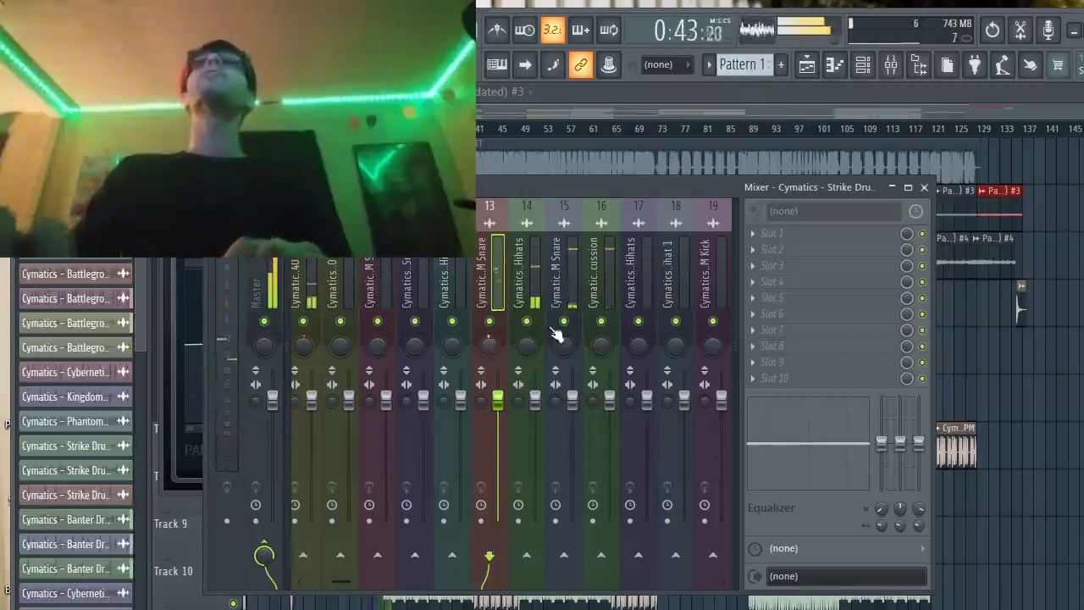
pyautogui.click(518, 283)
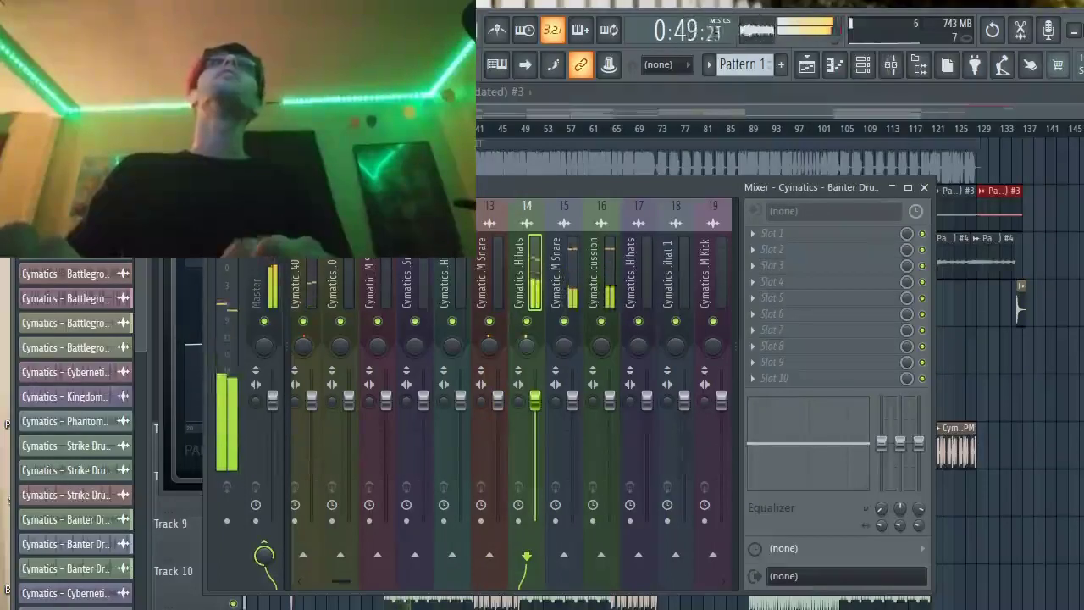
pyautogui.click(566, 293)
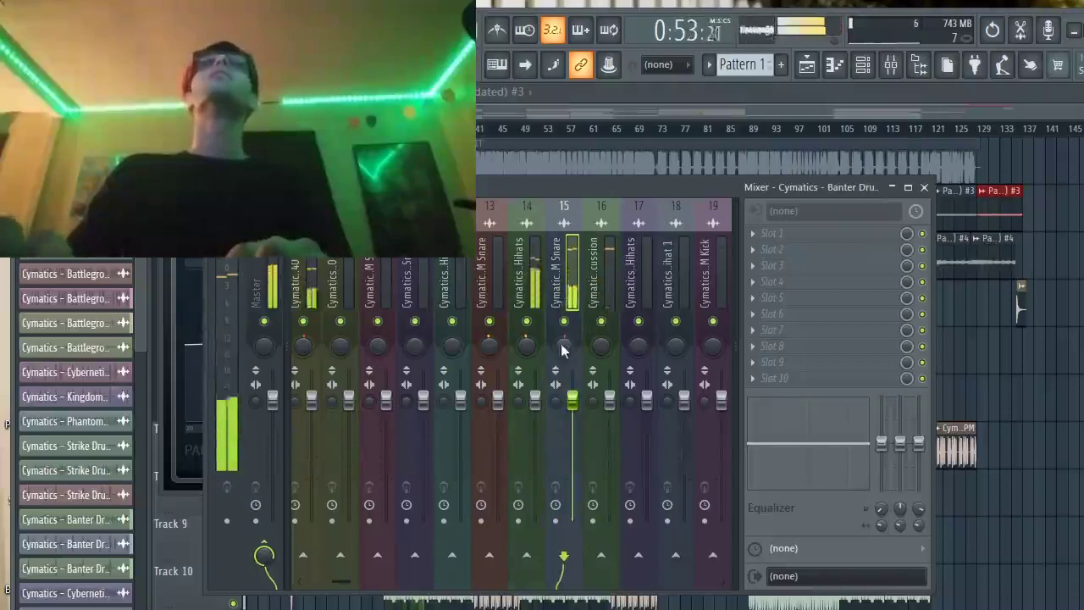
pyautogui.click(610, 272)
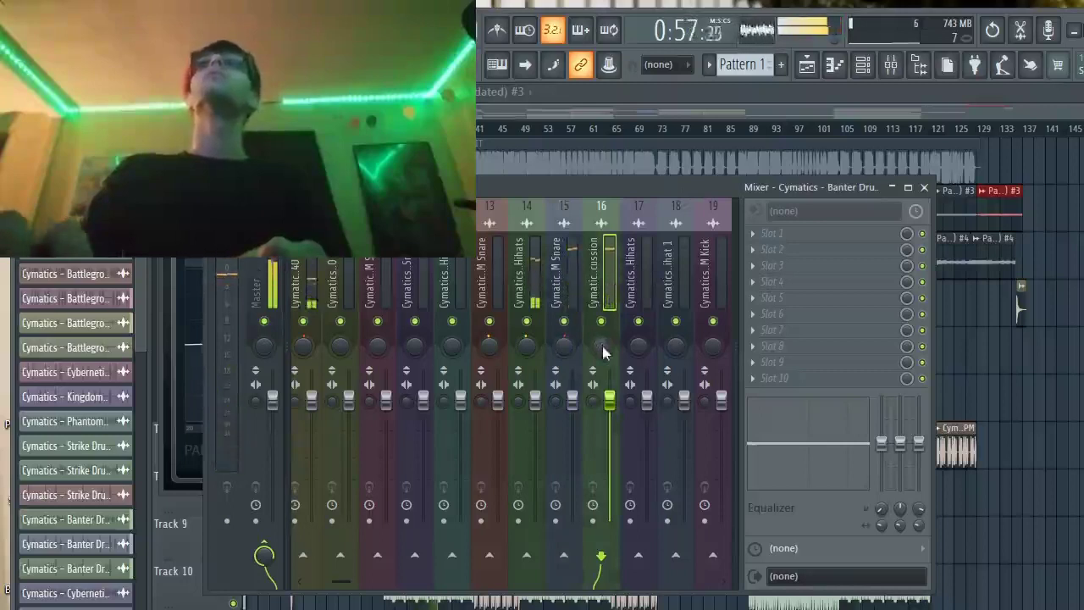
pyautogui.moveTo(602, 349); pyautogui.dragTo(602, 335)
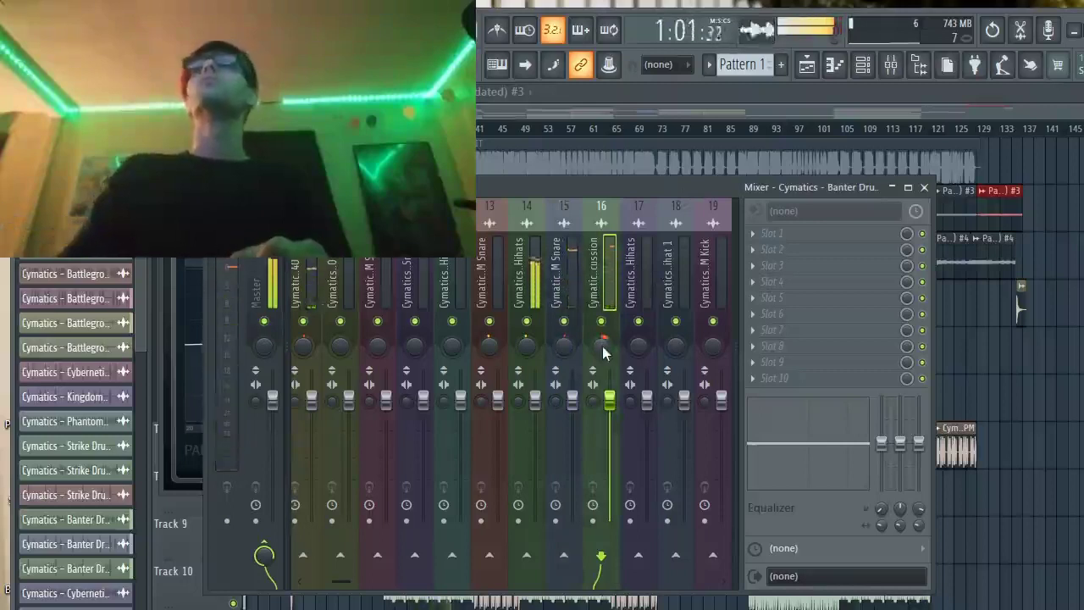
pyautogui.scroll(-9, 602, 353)
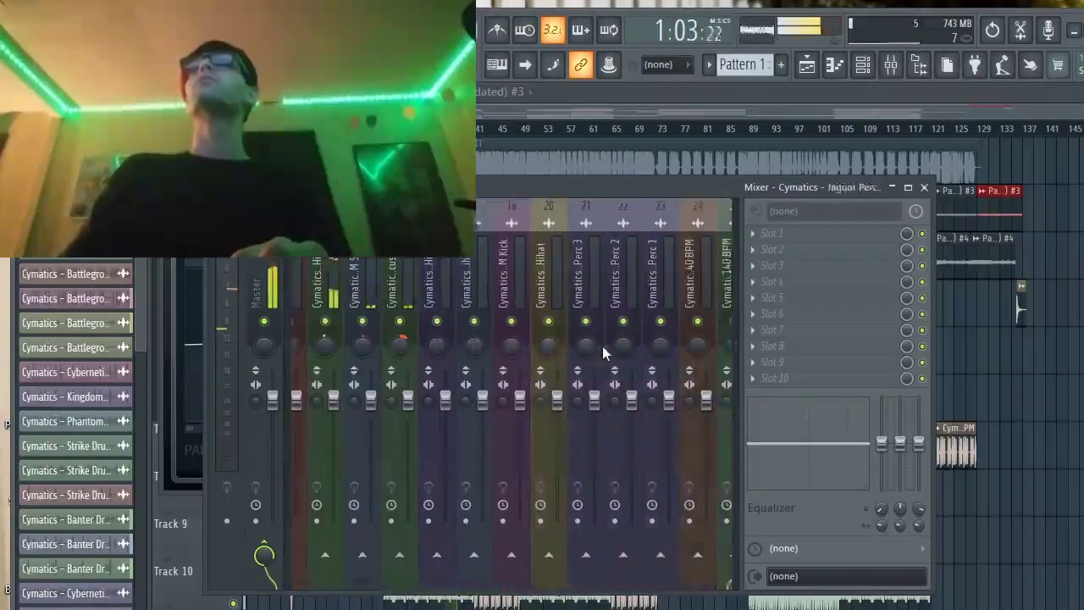
pyautogui.scroll(-8, 602, 346)
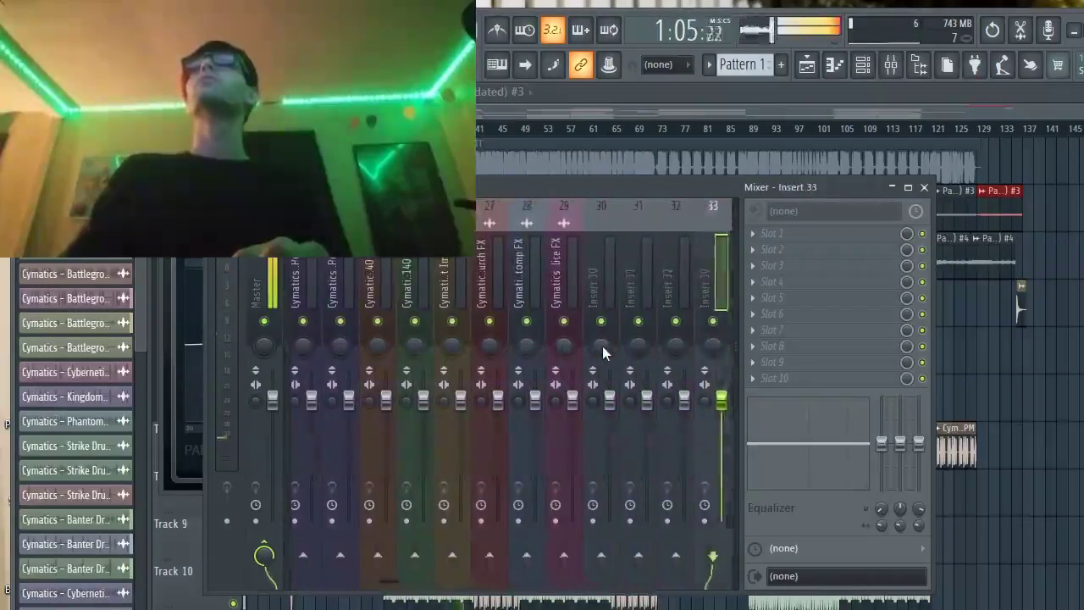
# Pan the Shooter 140 BPM insert 24 slightly right while the beat plays, and stop playback.
pyautogui.scroll(12, 603, 345)
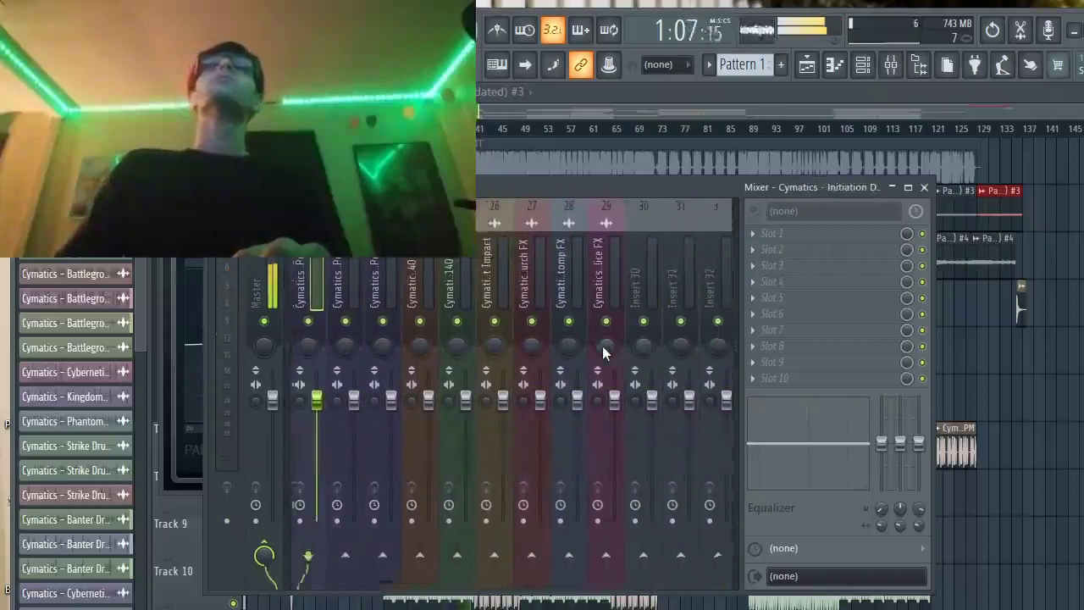
pyautogui.scroll(6, 603, 346)
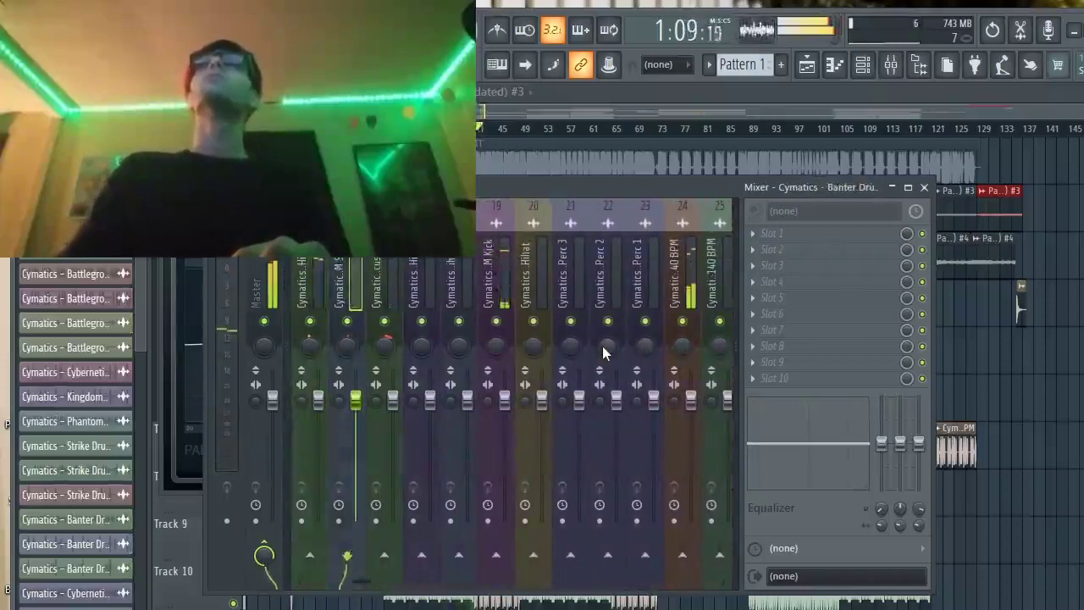
pyautogui.scroll(-4, 602, 345)
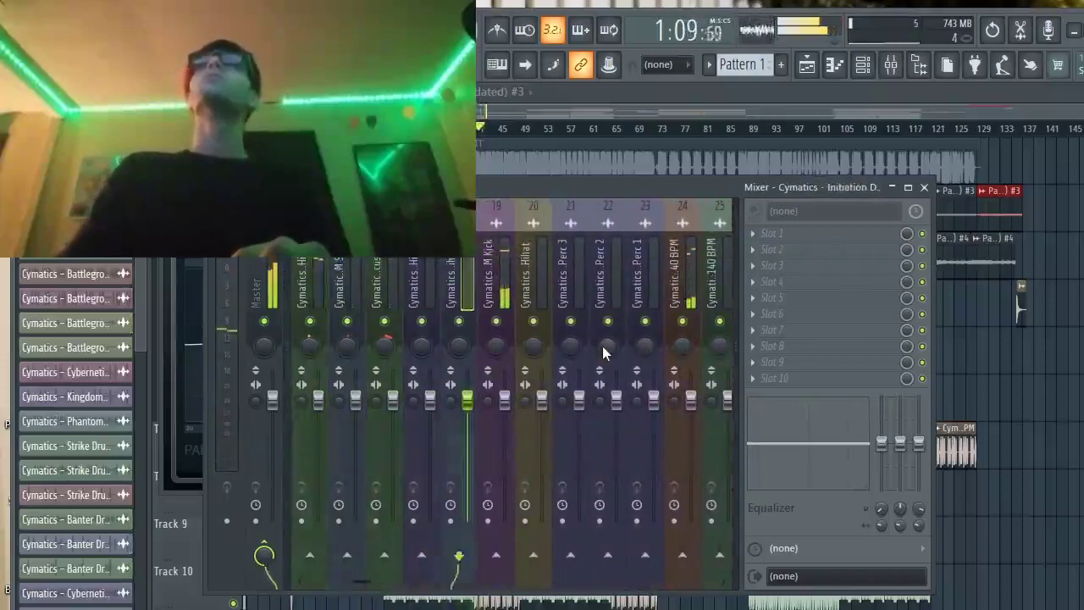
pyautogui.click(686, 356)
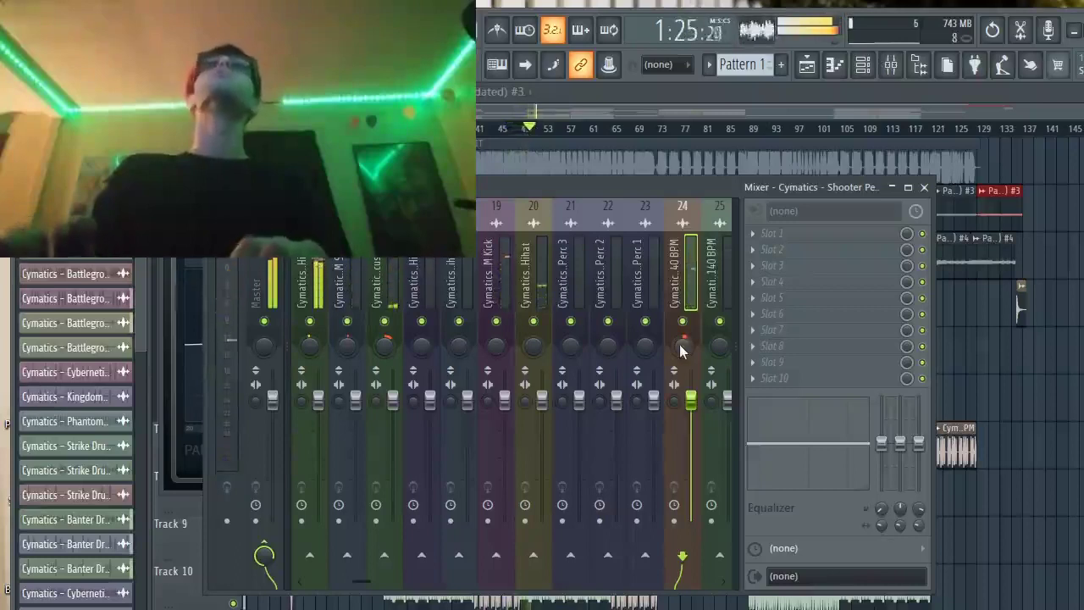
pyautogui.press('space')
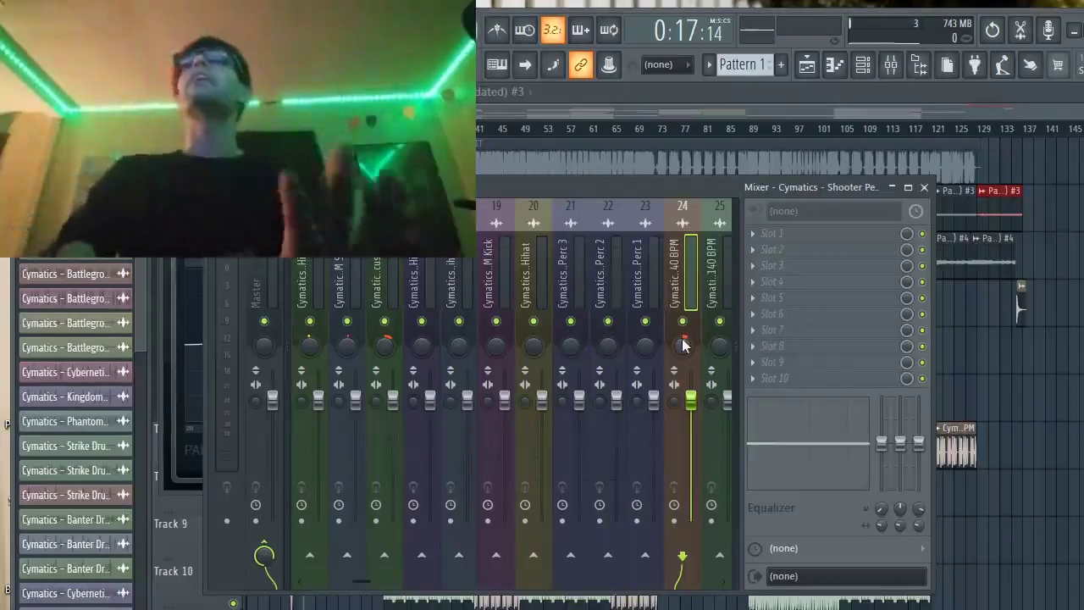
# Play the beat and step back through the drum and percussion inserts in the mixer to check their panning.
pyautogui.press('space')
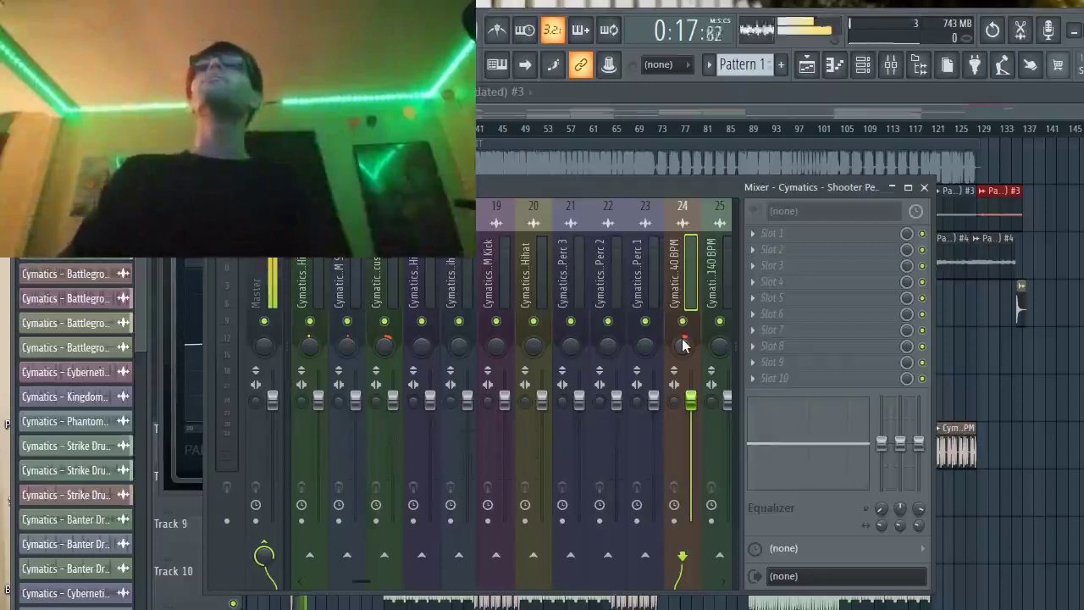
pyautogui.press('Left')
pyautogui.press('Left')
pyautogui.press('Left')
pyautogui.press('Left')
pyautogui.press('Left')
pyautogui.press('Left')
pyautogui.press('Left')
pyautogui.press('Left')
pyautogui.press('Left')
pyautogui.press('Left')
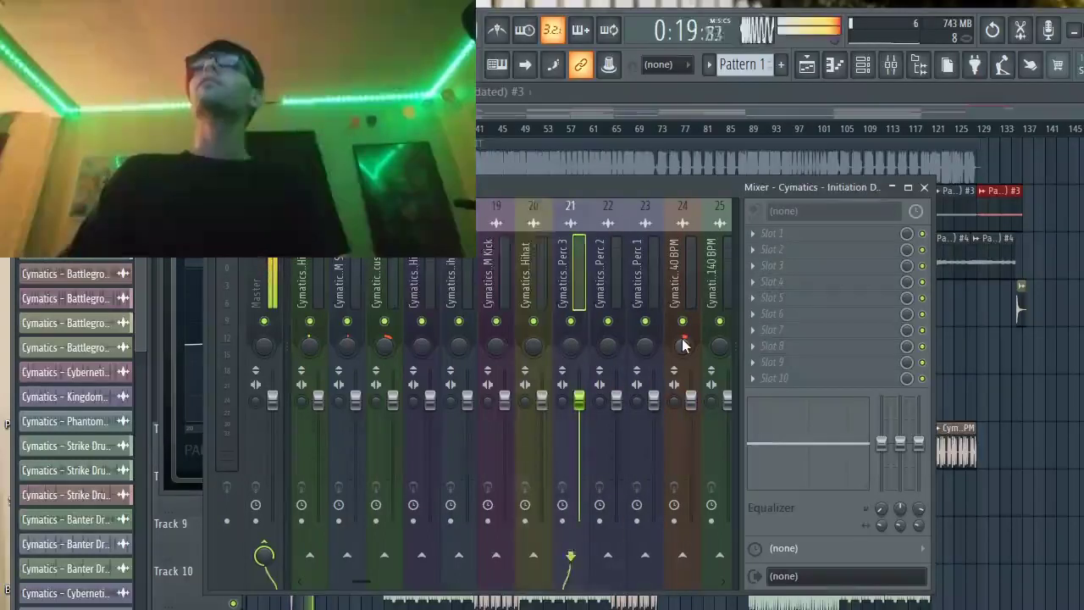
pyautogui.press('Right')
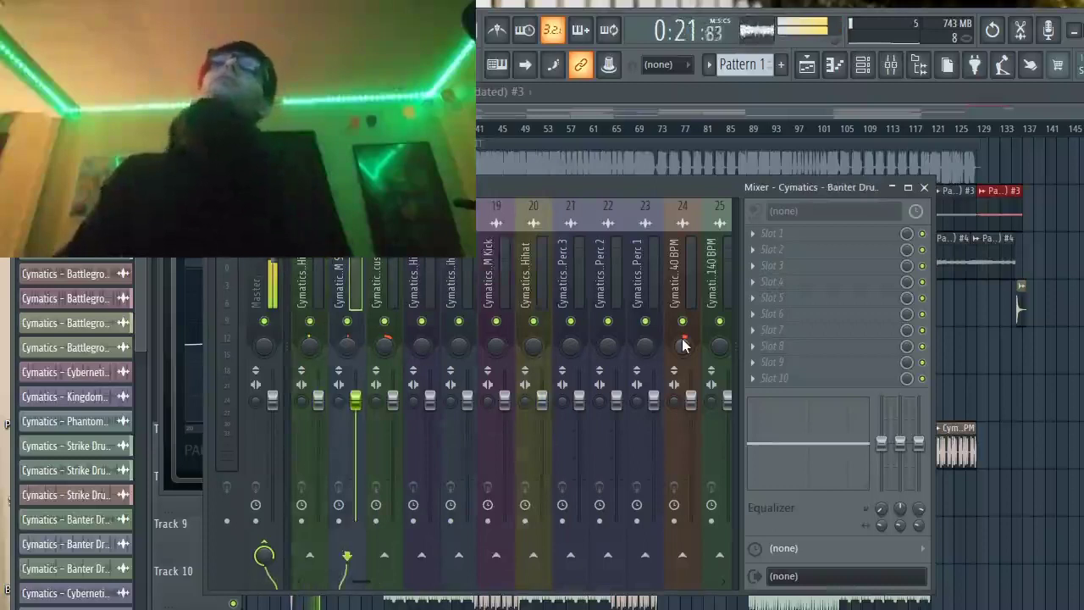
pyautogui.press('Right')
pyautogui.press('Right')
pyautogui.press('Left')
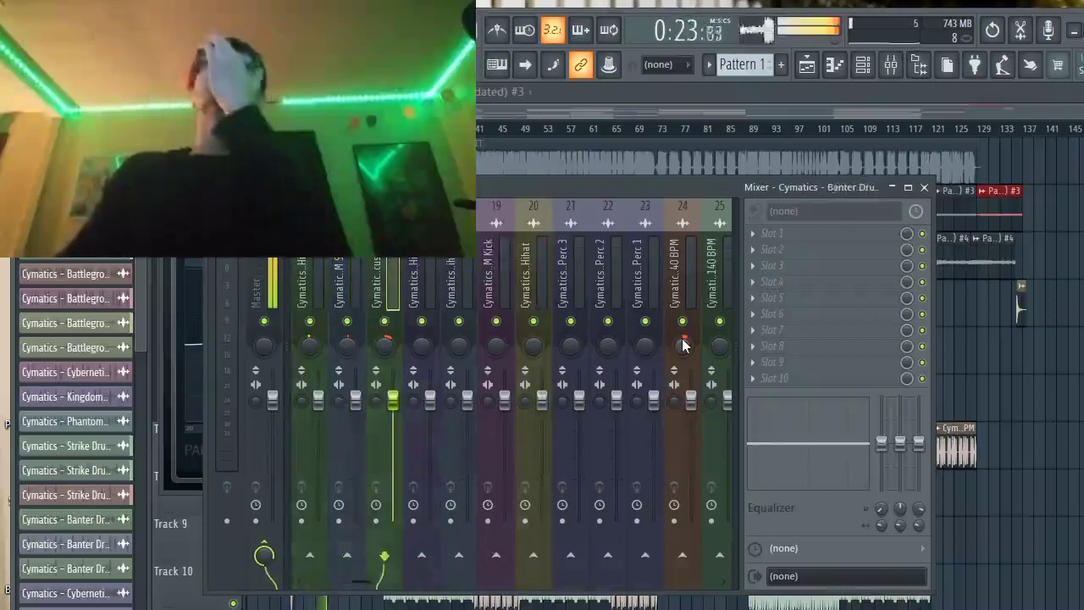
# Pan the Perc 1, Perc 2 and Perc 3 inserts 23, 22 and 21 slightly off centre.
pyautogui.press('Right')
pyautogui.press('Right')
pyautogui.press('Right')
pyautogui.press('Right')
pyautogui.press('Right')
pyautogui.press('Right')
pyautogui.press('Right')
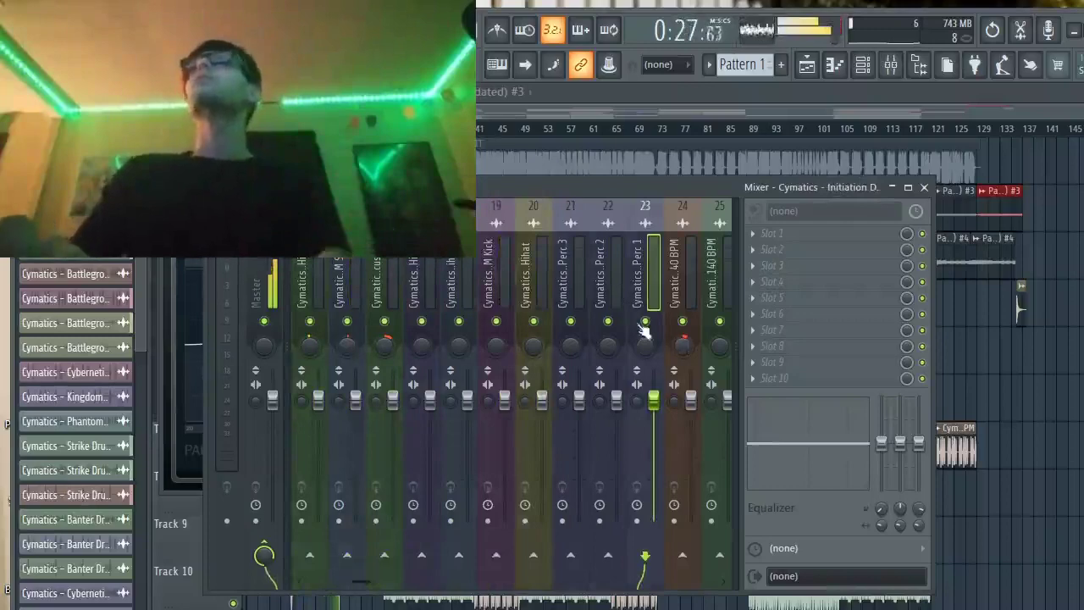
pyautogui.moveTo(641, 346); pyautogui.dragTo(641, 348)
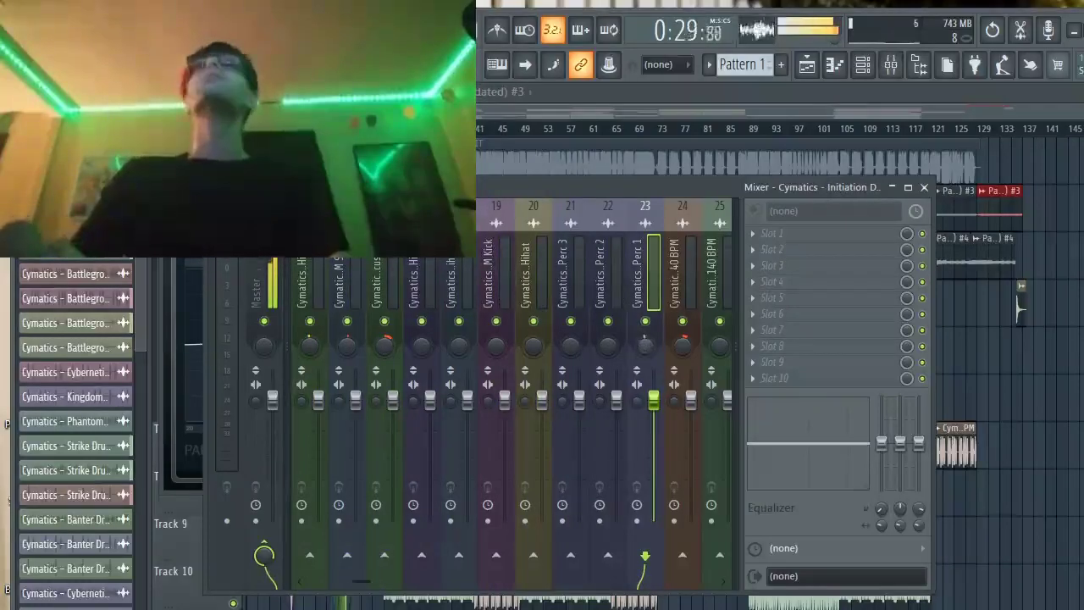
pyautogui.click(613, 342)
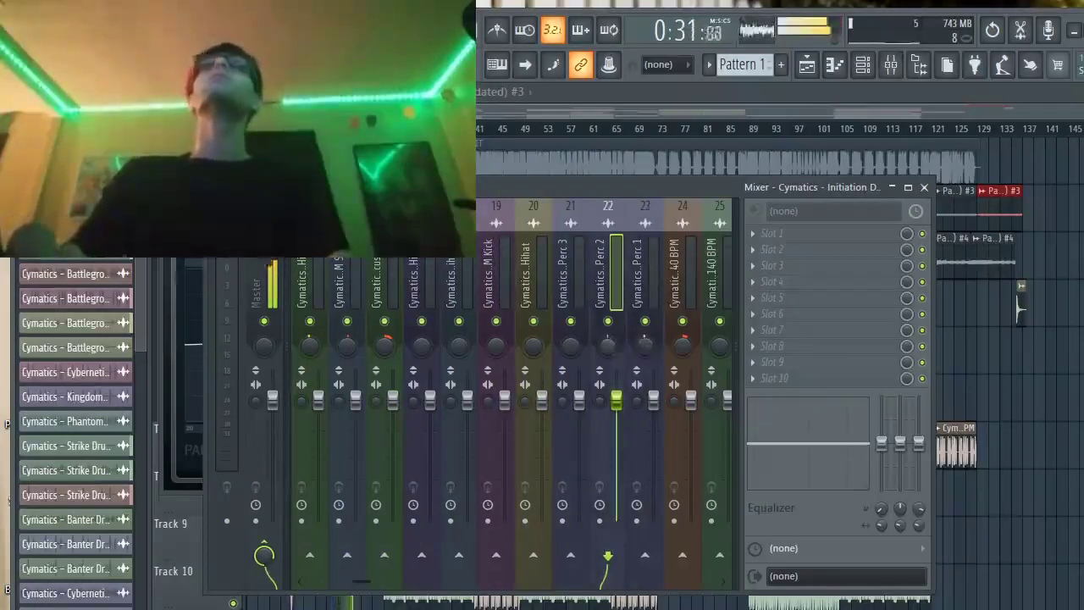
pyautogui.click(569, 348)
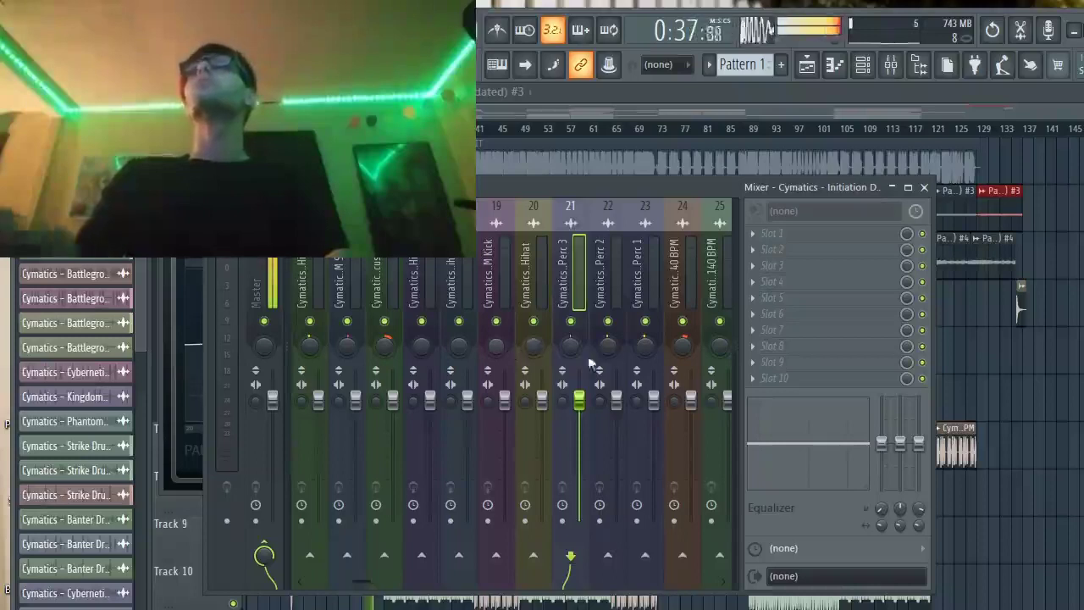
# Move the Hihats insert from position 17 to position 29, behind the Slice FX insert.
pyautogui.scroll(-6, 642, 375)
pyautogui.scroll(-3, 642, 375)
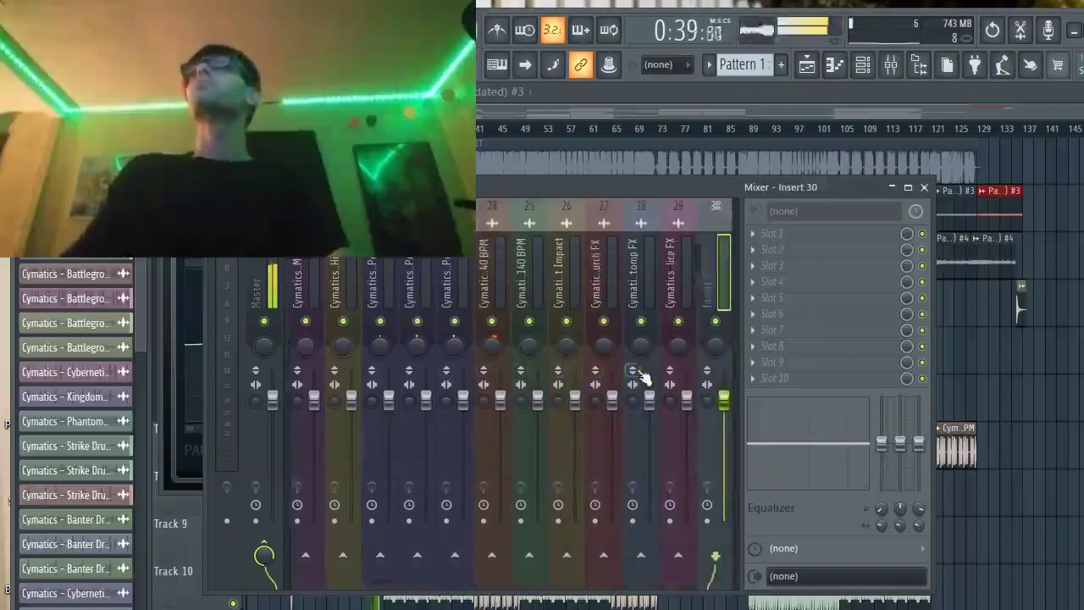
pyautogui.scroll(16, 643, 375)
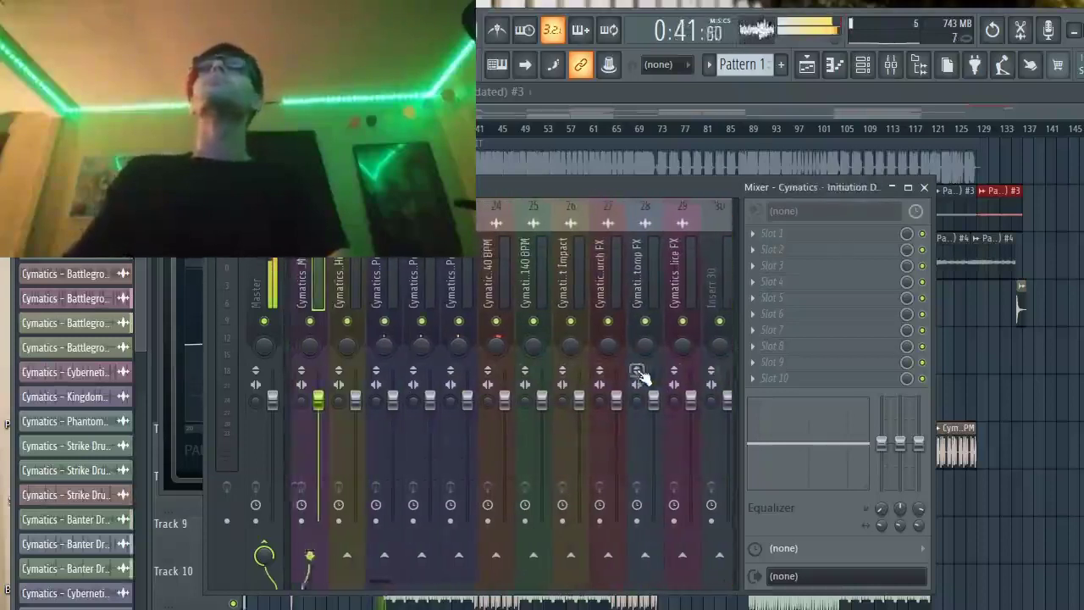
pyautogui.scroll(-5, 642, 375)
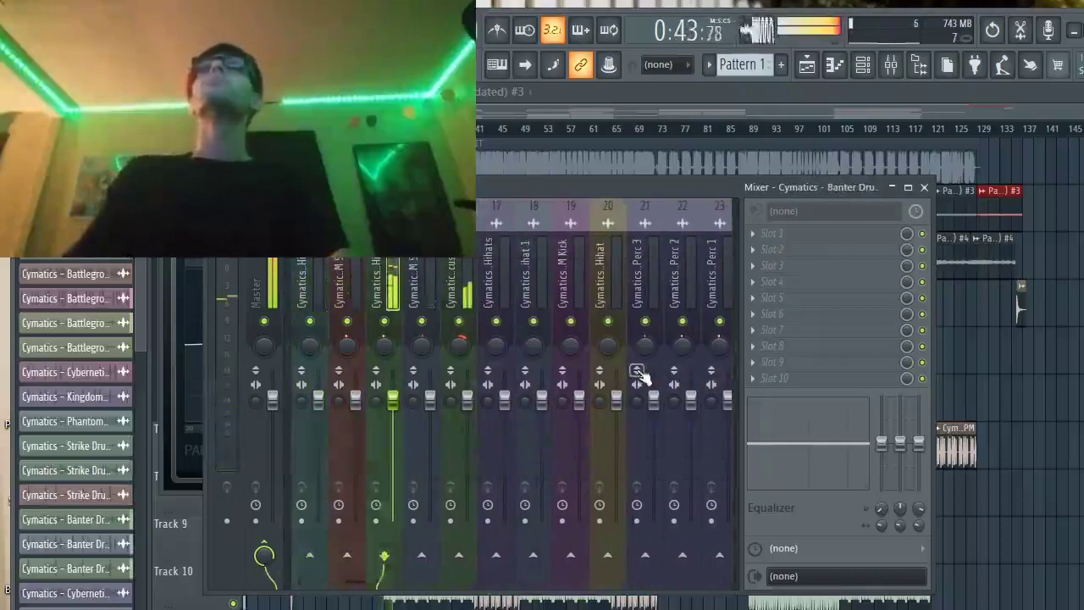
pyautogui.scroll(-5, 643, 375)
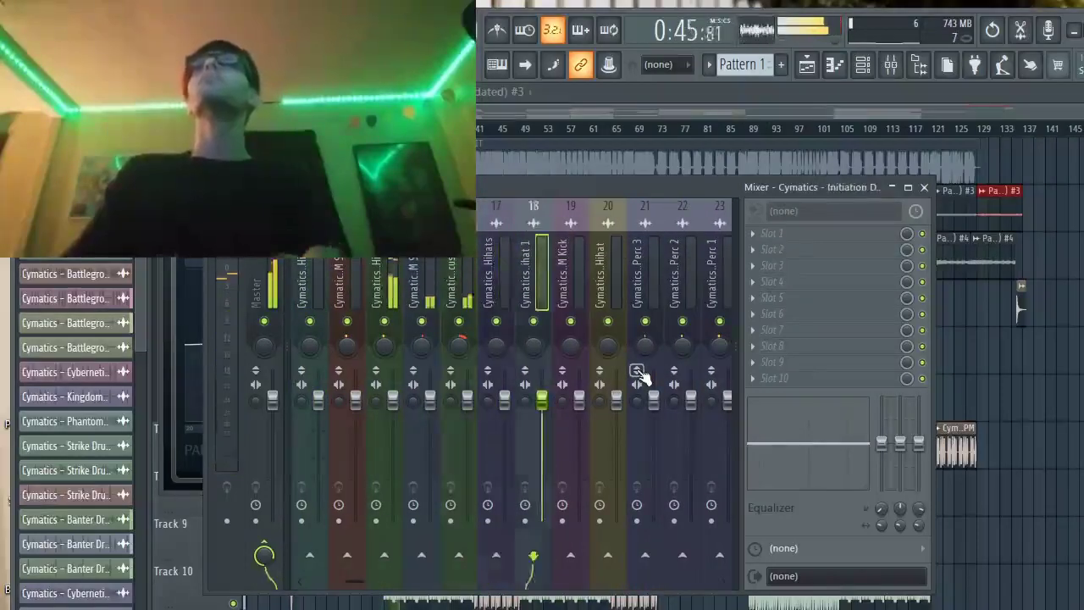
pyautogui.scroll(4, 643, 375)
pyautogui.scroll(1, 642, 375)
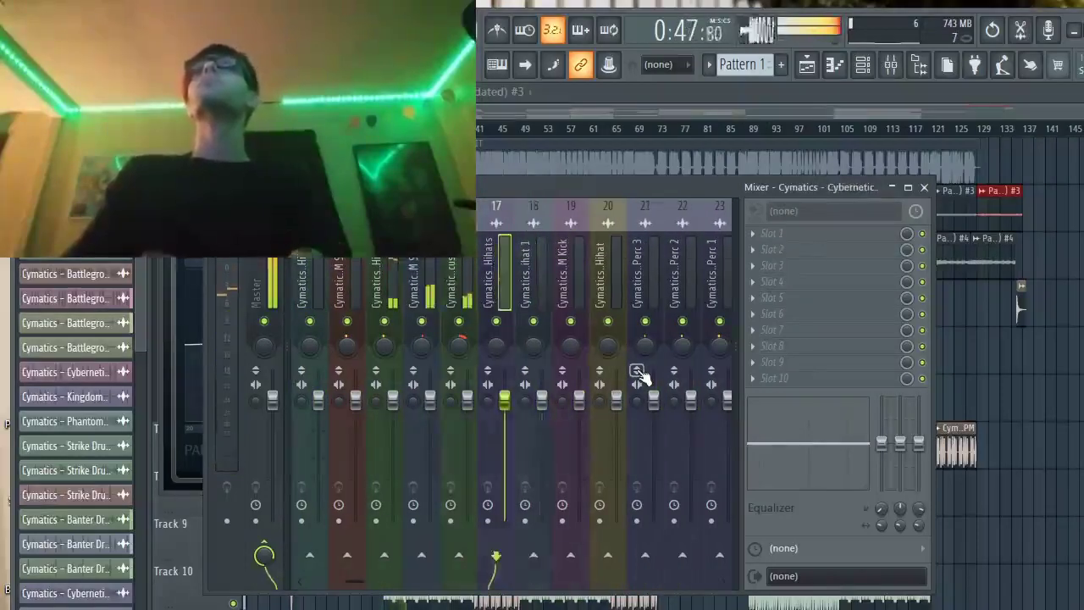
pyautogui.scroll(-8, 642, 375)
pyautogui.scroll(-4, 642, 375)
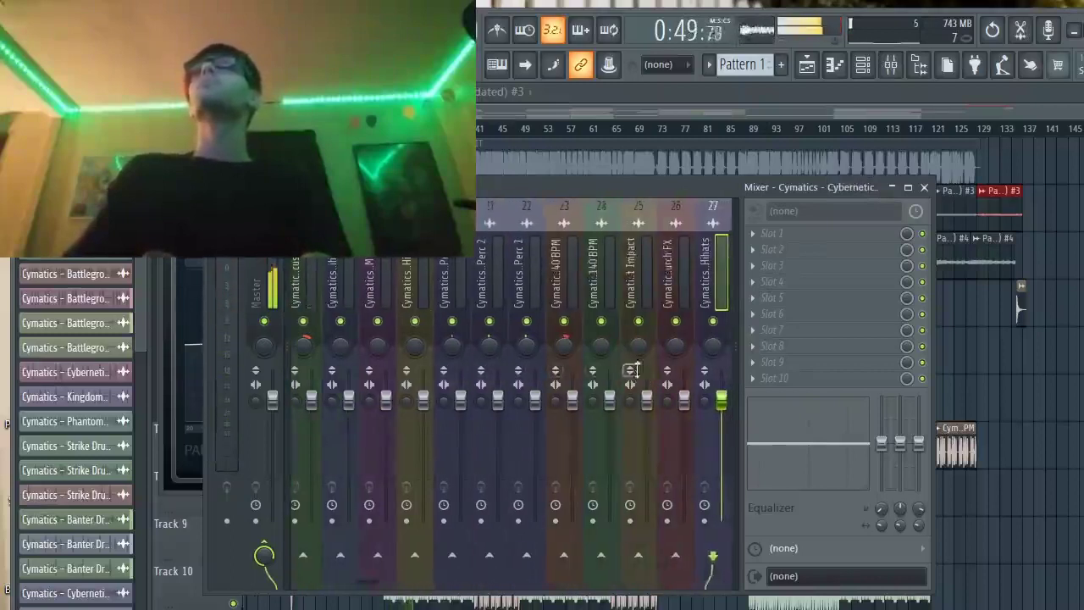
pyautogui.scroll(-1, 642, 375)
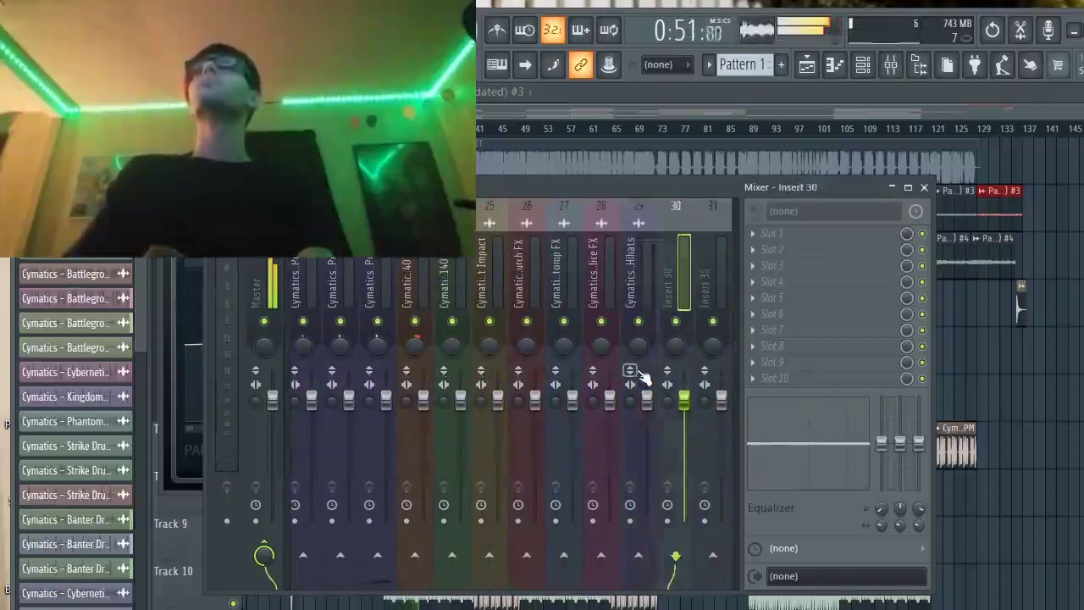
# Move the Hihat 1 insert from position 17 to position 29, directly behind the Hihats insert, and stop playback.
pyautogui.scroll(9, 642, 376)
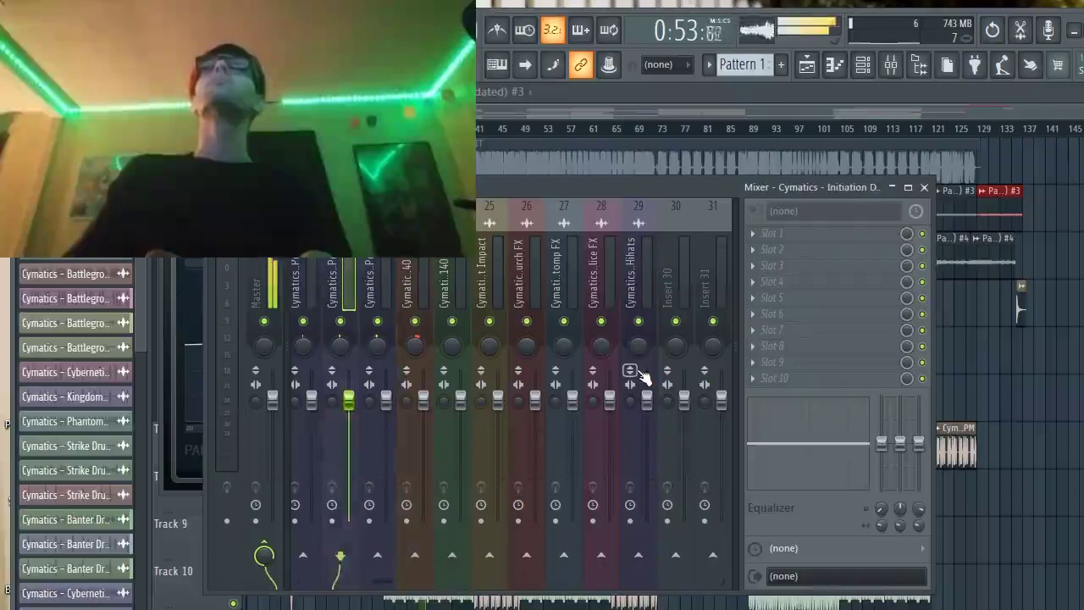
pyautogui.scroll(-1, 642, 375)
pyautogui.scroll(8, 642, 376)
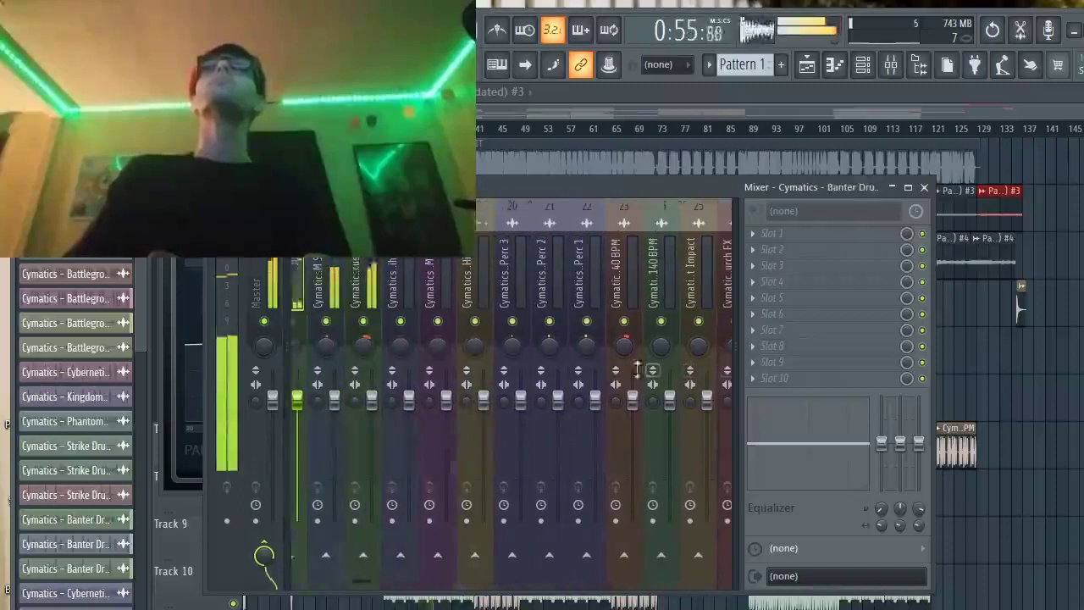
pyautogui.scroll(-1, 639, 373)
pyautogui.scroll(-11, 642, 376)
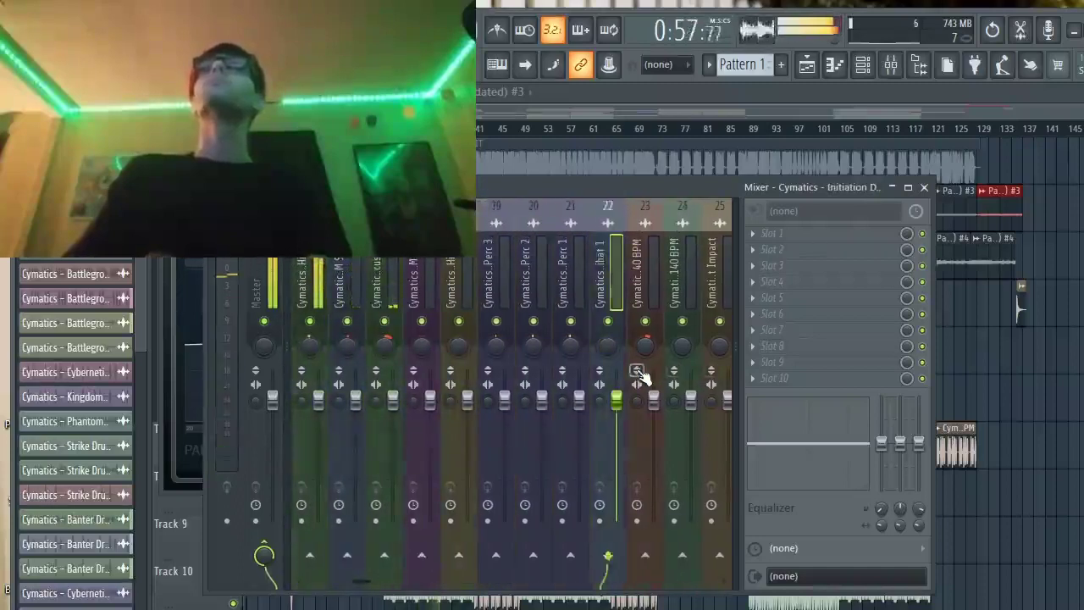
pyautogui.scroll(-3, 642, 375)
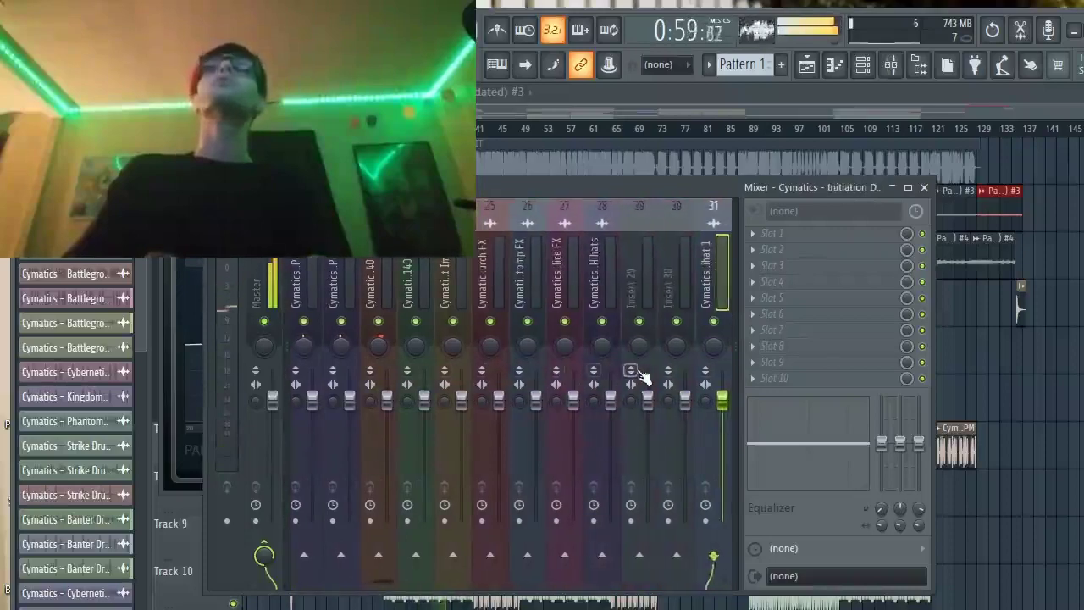
pyautogui.scroll(2, 642, 375)
pyautogui.press('space')
# Move the Kick insert from position 17 to position 29, directly behind the Hihat 1 insert.
pyautogui.scroll(7, 642, 376)
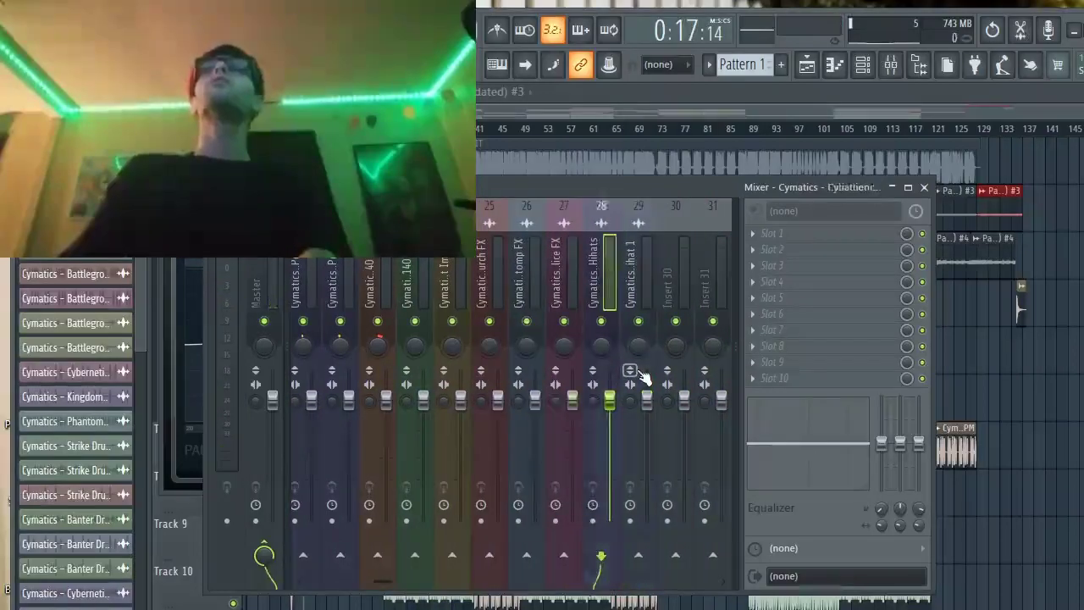
pyautogui.scroll(4, 642, 376)
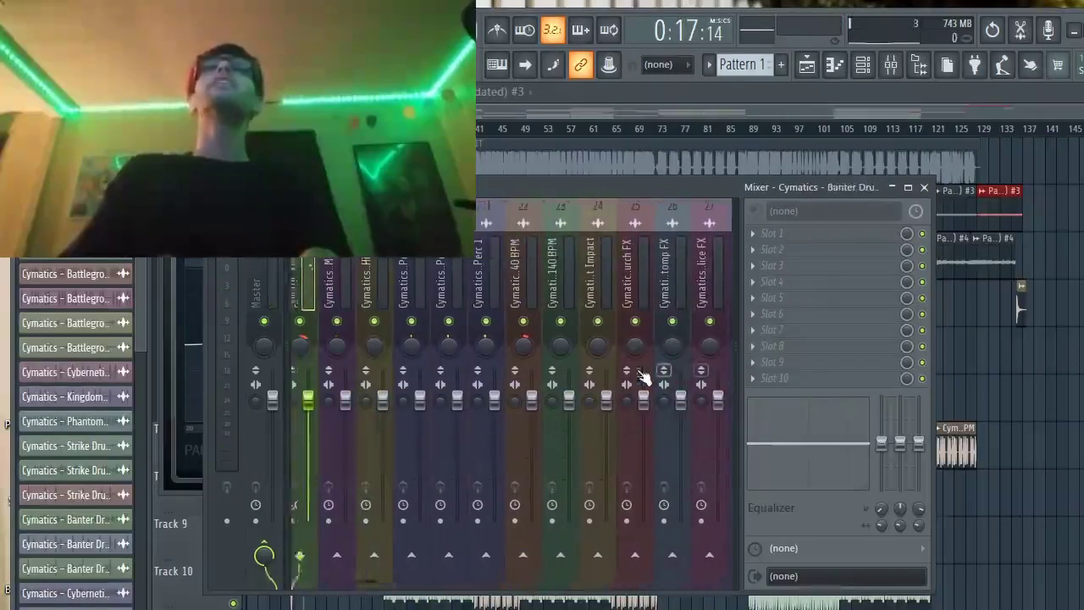
pyautogui.scroll(1, 642, 375)
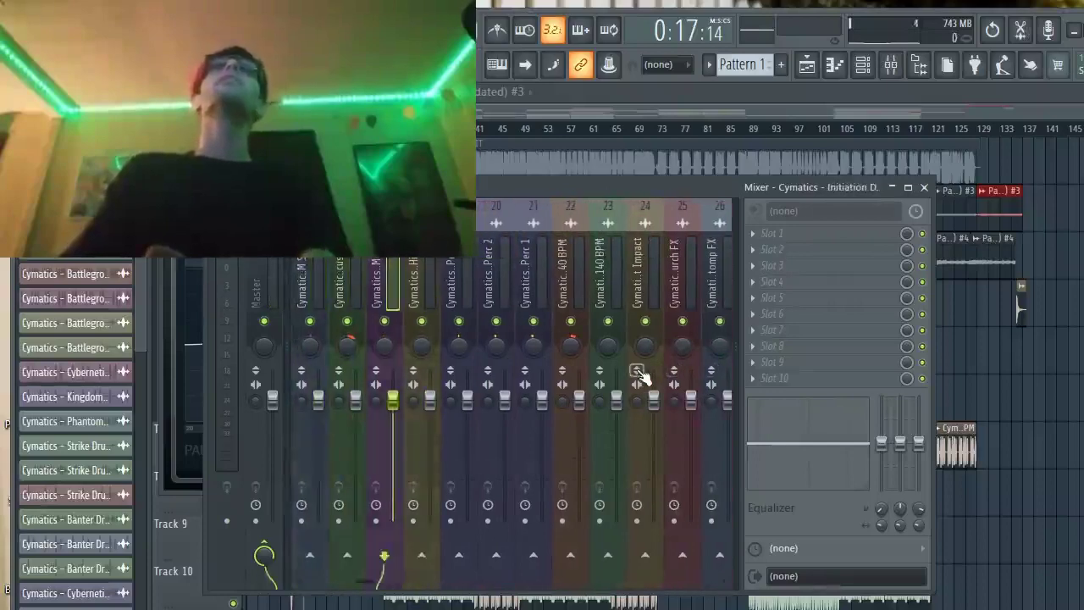
pyautogui.scroll(-10, 642, 376)
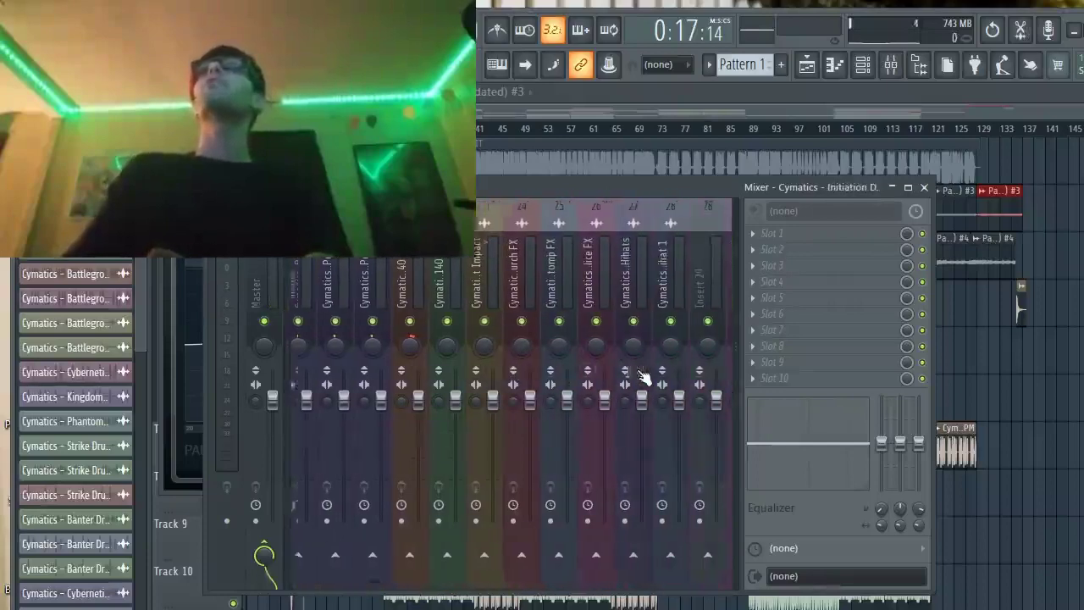
pyautogui.scroll(-8, 642, 375)
# Move the Hihat insert from position 17 to position 29, directly behind the Kick insert.
pyautogui.scroll(6, 643, 375)
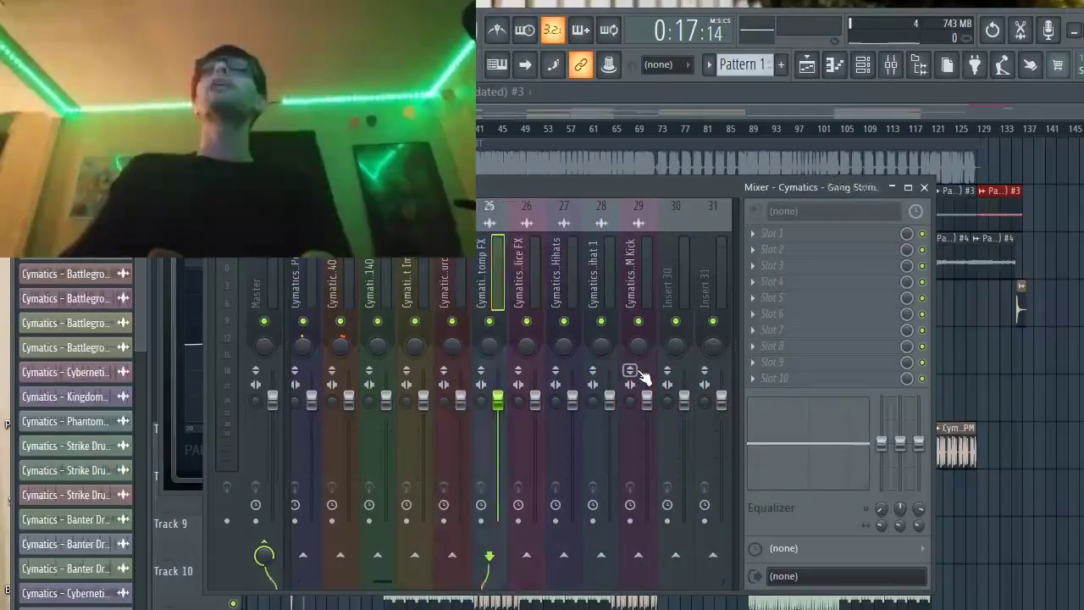
pyautogui.scroll(20, 642, 375)
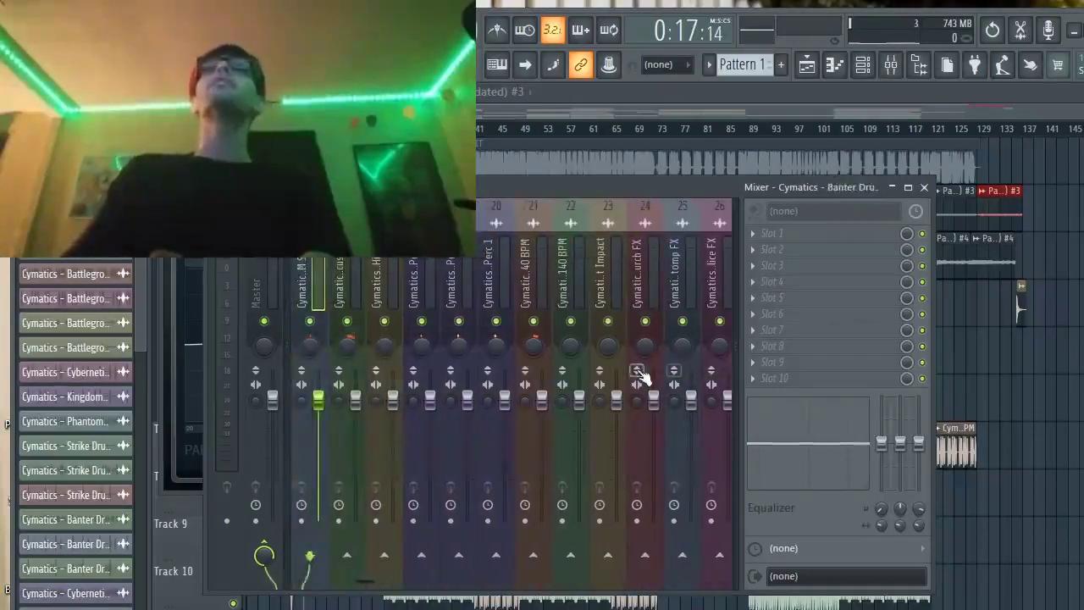
pyautogui.scroll(-2, 642, 376)
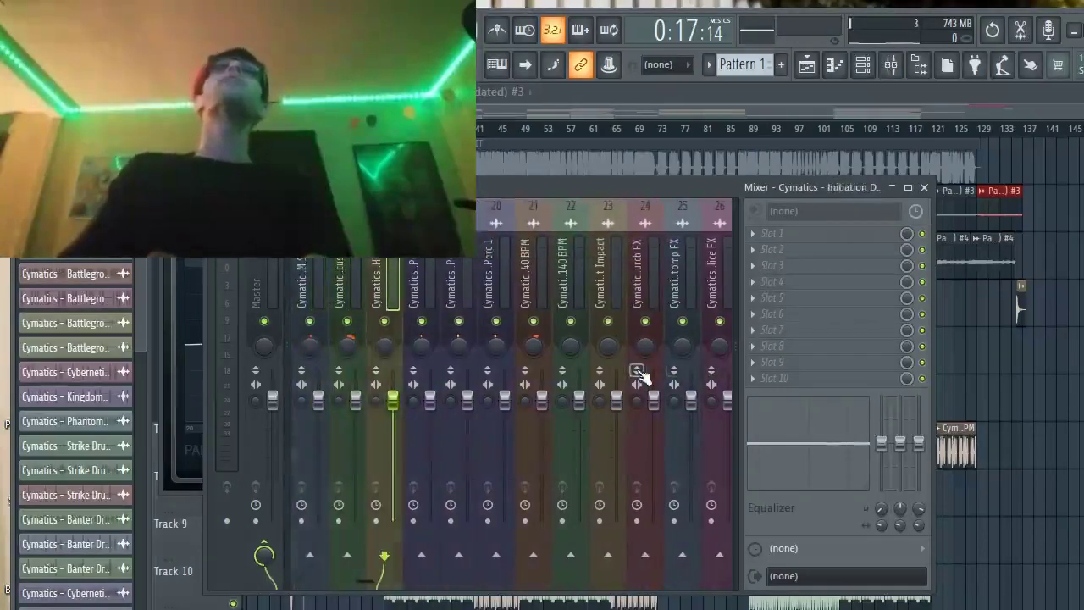
pyautogui.scroll(-20, 642, 376)
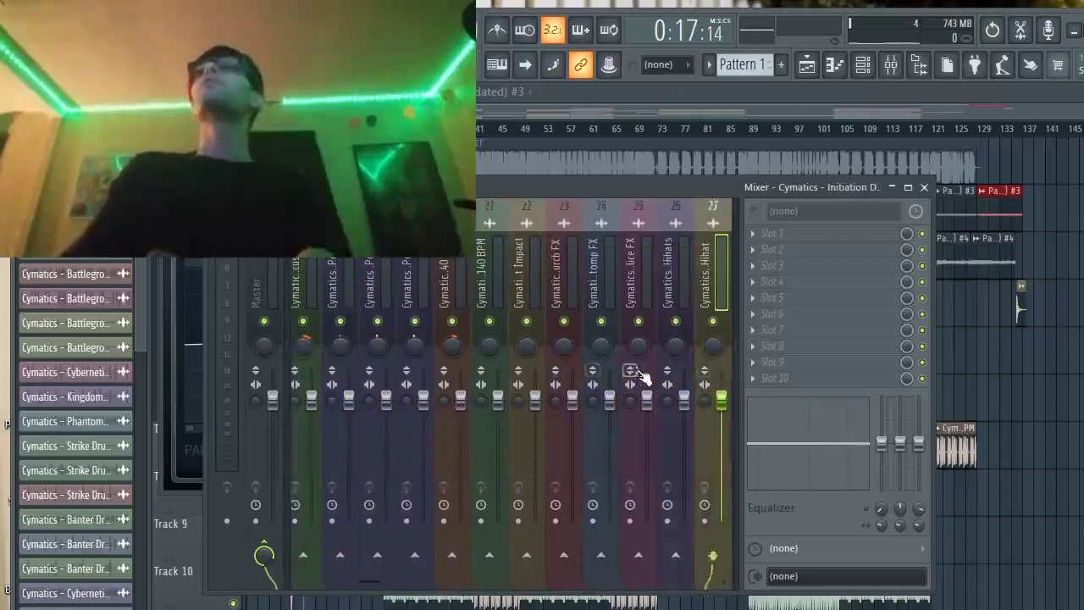
pyautogui.scroll(-1, 643, 375)
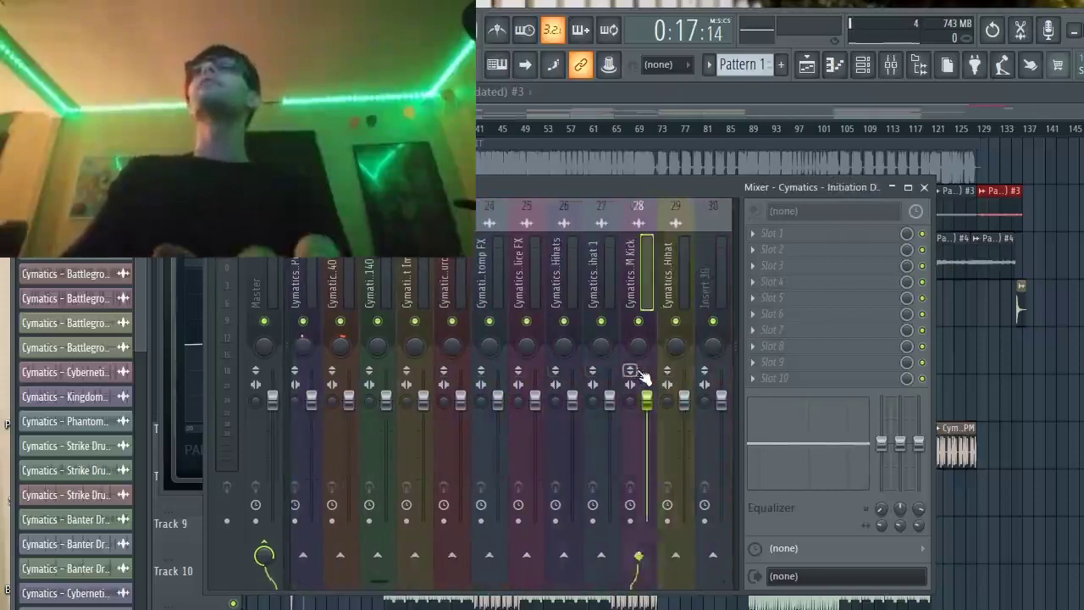
# Select the Gang Stomp FX insert at position 24 in the mixer.
pyautogui.scroll(3, 642, 375)
pyautogui.scroll(-1, 642, 375)
pyautogui.scroll(1, 643, 375)
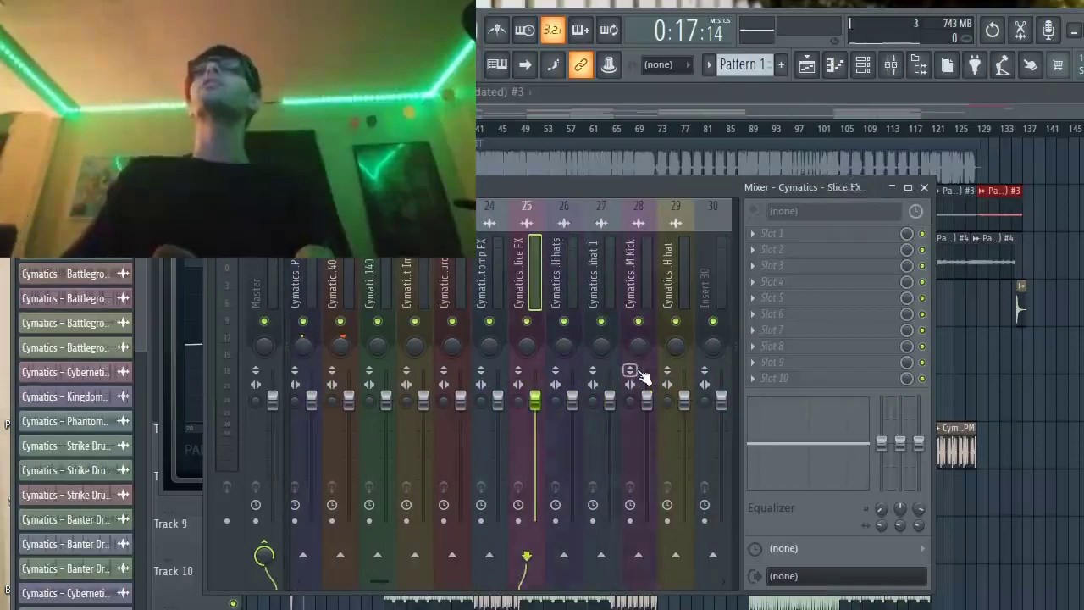
pyautogui.scroll(1, 642, 375)
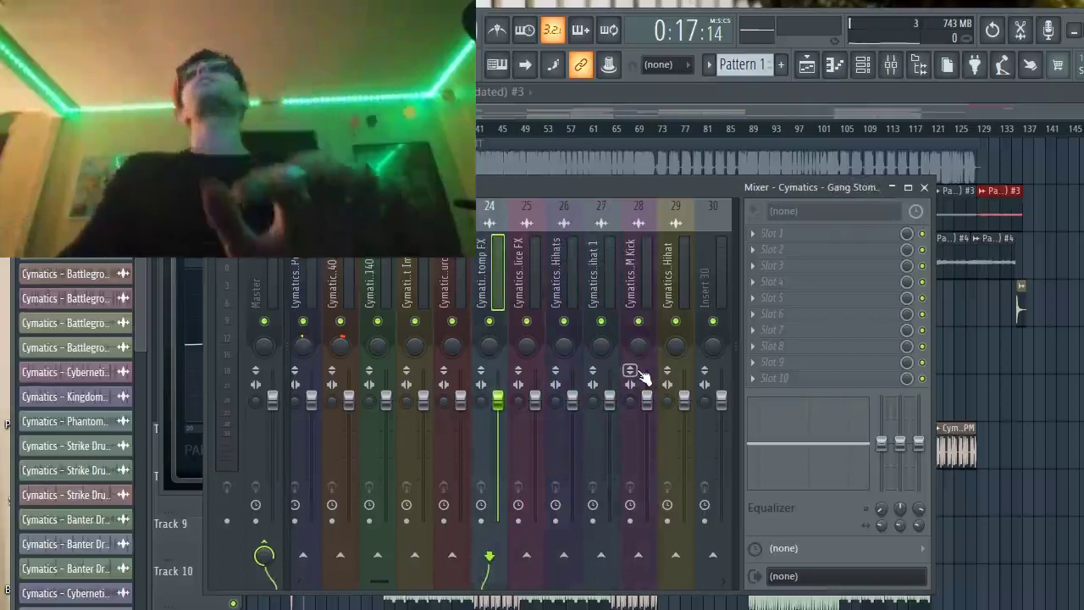
# Play the song and review the drum, percussion and FX inserts between positions 15 and 24 in the mixer.
pyautogui.scroll(5, 642, 375)
pyautogui.scroll(7, 642, 375)
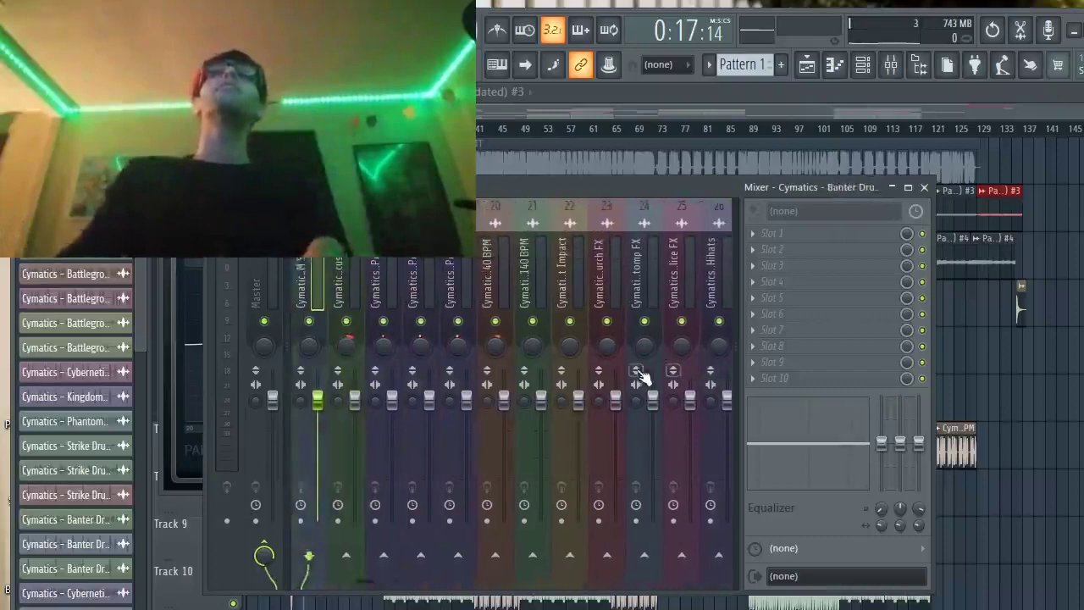
pyautogui.scroll(-10, 642, 375)
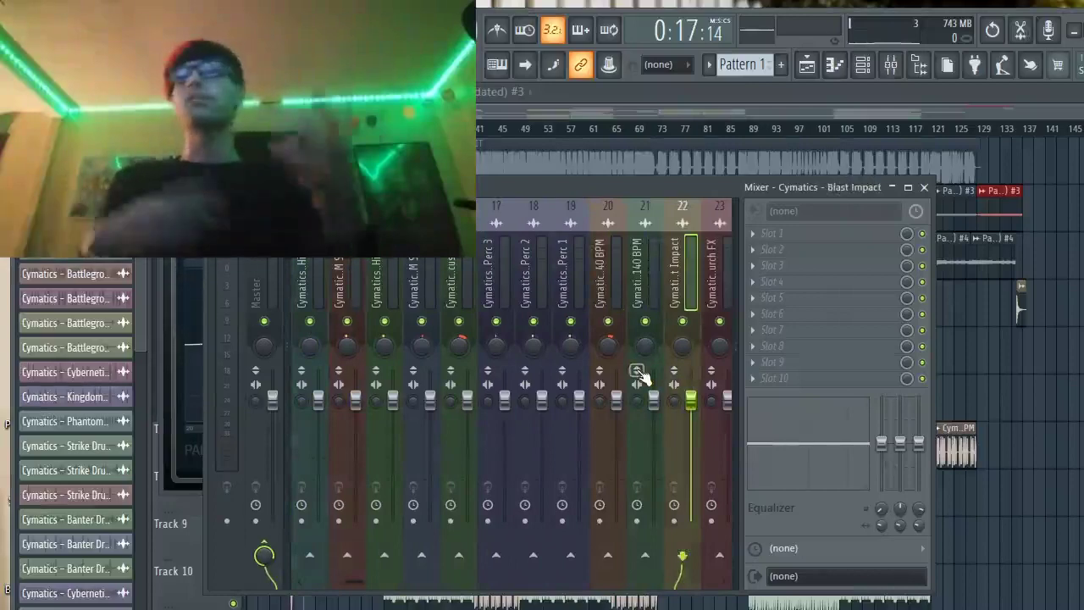
pyautogui.press('Left')
pyautogui.press('Left')
pyautogui.press('Left')
pyautogui.press('Left')
pyautogui.press('Left')
pyautogui.press('Left')
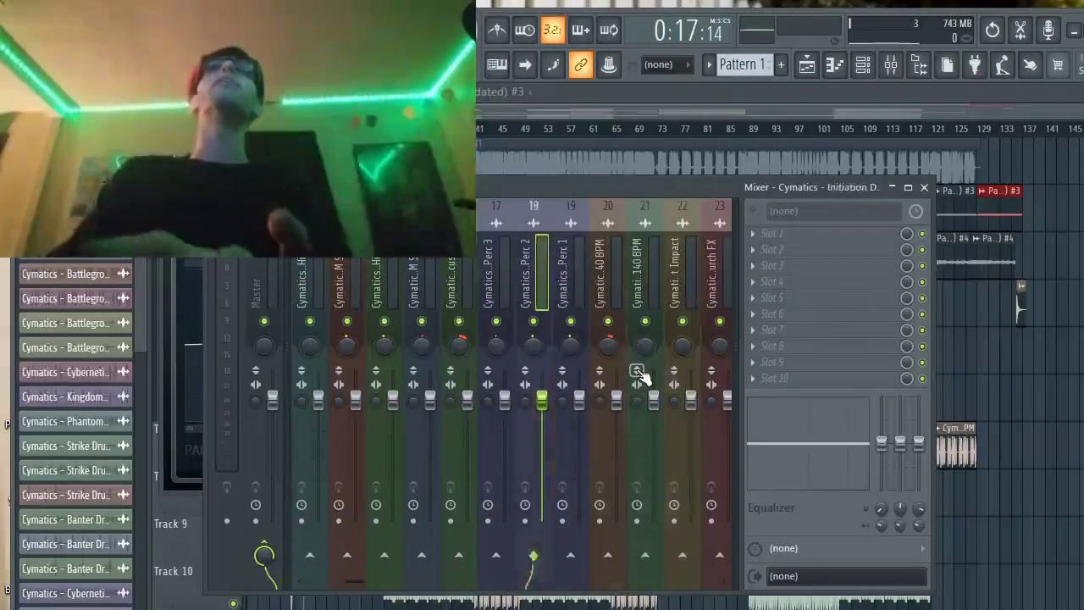
pyautogui.press('Left')
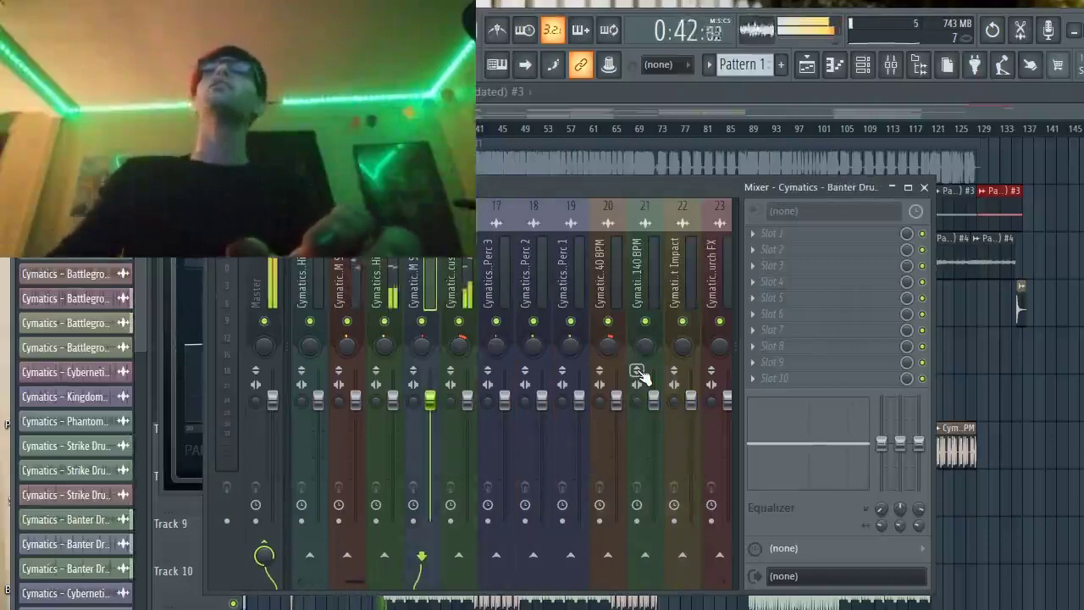
pyautogui.press('Right')
pyautogui.press('Right')
pyautogui.press('Right')
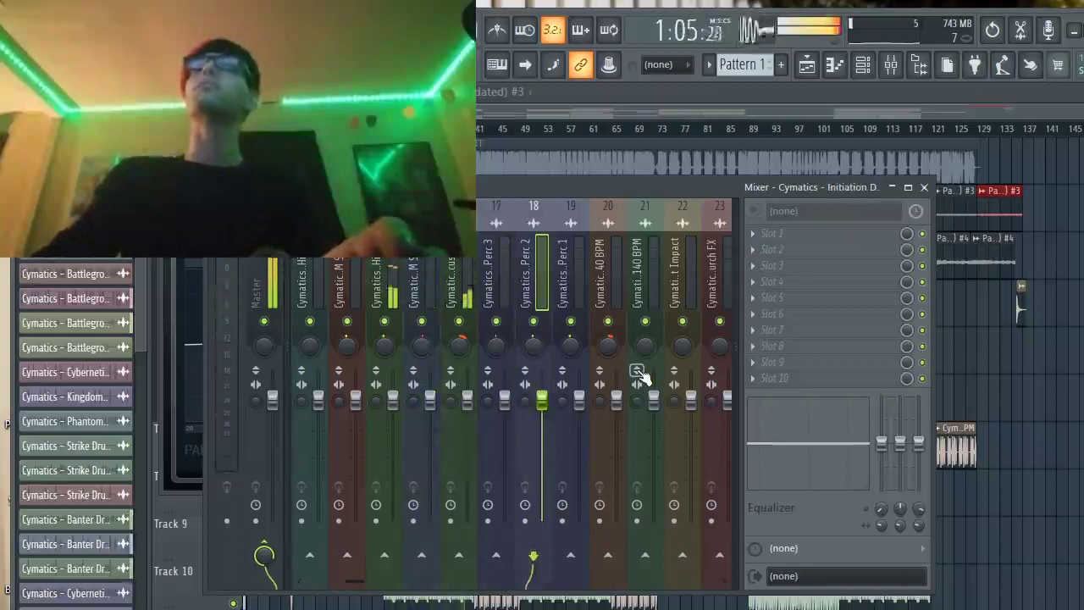
pyautogui.press('Right')
pyautogui.press('Right')
pyautogui.press('Right')
pyautogui.press('Right')
pyautogui.press('Right')
pyautogui.press('Right')
pyautogui.press('Right')
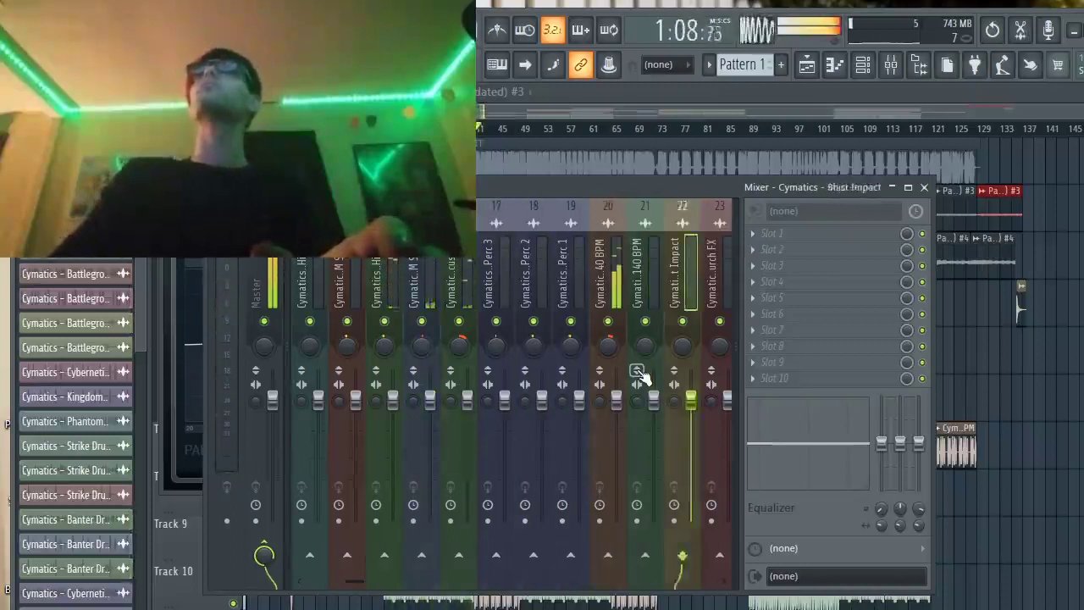
# Move the Shooter Perc 140 BPM insert from position 20 to position 17, directly ahead of the three Perc inserts.
pyautogui.press('Left')
pyautogui.press('Left')
pyautogui.press('Left')
pyautogui.press('Left')
pyautogui.press('Left')
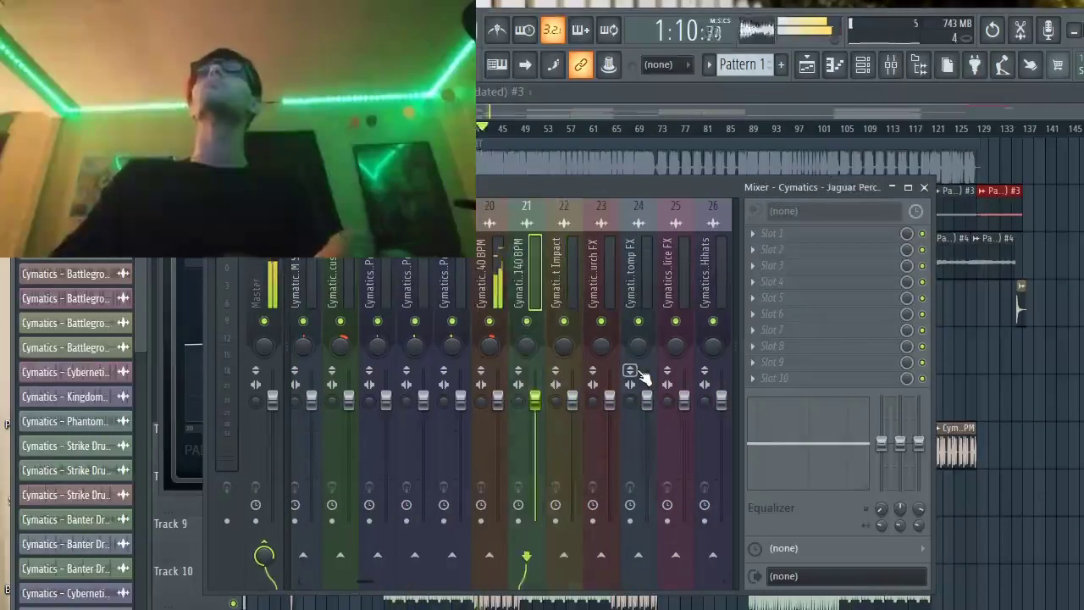
pyautogui.hotkey('alt', 'Left')
pyautogui.hotkey('alt', 'Left')
pyautogui.hotkey('alt', 'Left')
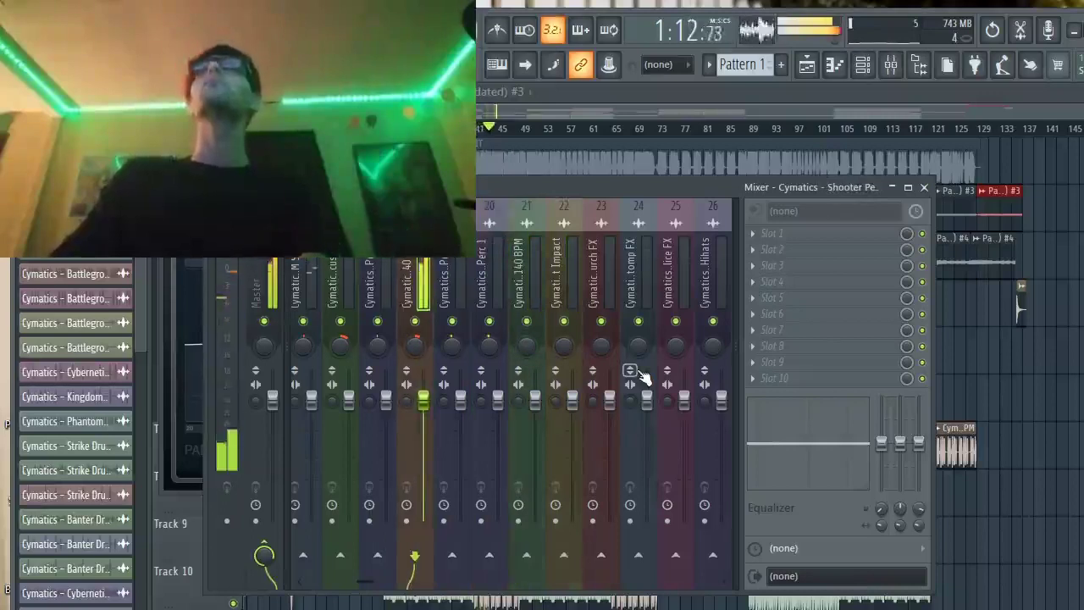
pyautogui.press('Right')
pyautogui.press('Right')
pyautogui.press('Right')
pyautogui.press('Right')
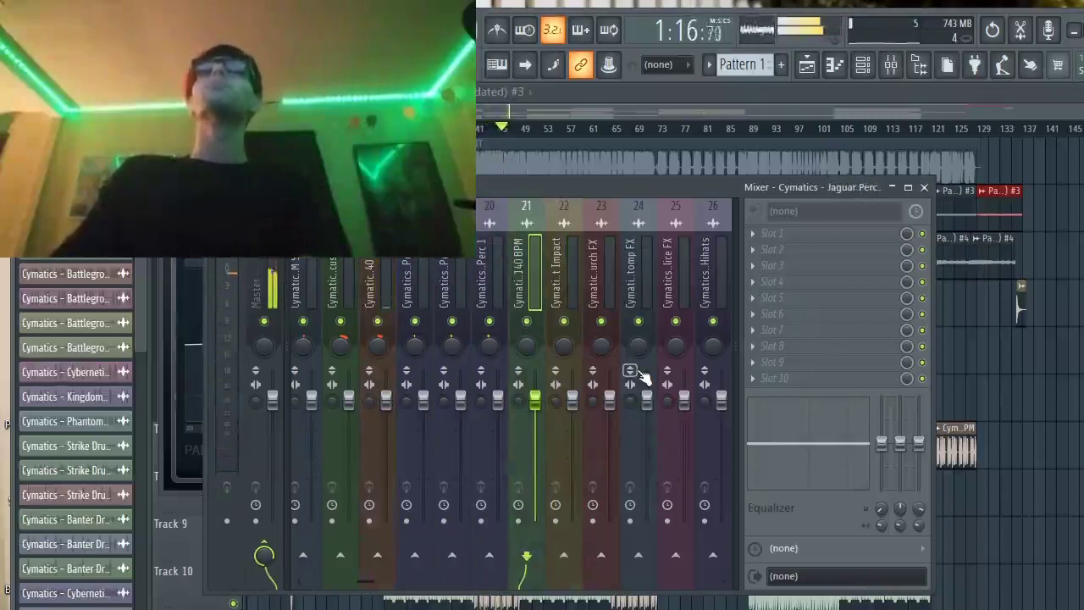
# Check the mixer inserts back to the snare at position 10 and forward to the Church FX during playback.
pyautogui.press('Left')
pyautogui.press('Left')
pyautogui.press('Left')
pyautogui.press('Left')
pyautogui.press('Left')
pyautogui.press('Left')
pyautogui.press('Left')
pyautogui.press('Left')
pyautogui.press('Left')
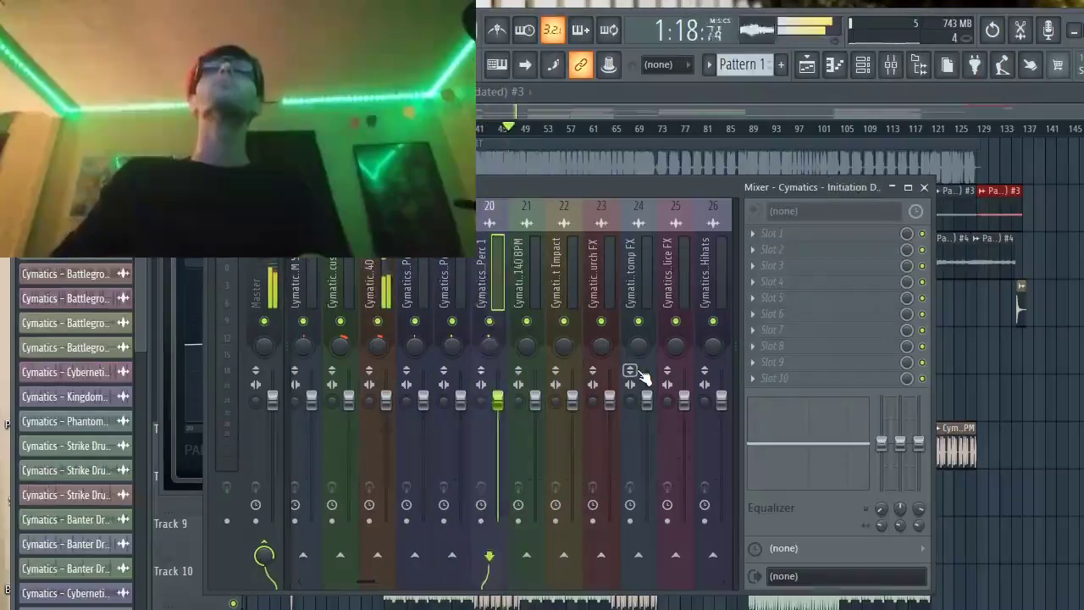
pyautogui.press('Left')
pyautogui.press('Left')
pyautogui.press('Left')
pyautogui.press('Left')
pyautogui.press('Left')
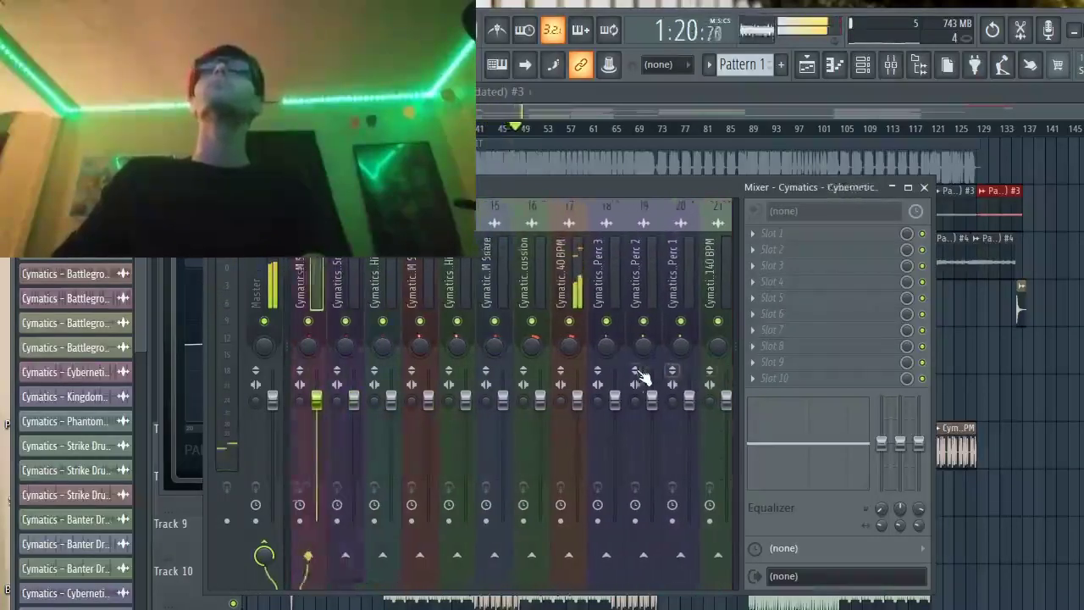
pyautogui.press('Right')
pyautogui.press('Right')
pyautogui.press('Right')
pyautogui.press('Right')
pyautogui.press('Right')
pyautogui.press('Right')
pyautogui.press('Right')
pyautogui.press('Right')
pyautogui.press('Right')
pyautogui.press('Right')
pyautogui.press('Right')
pyautogui.press('Right')
pyautogui.press('Right')
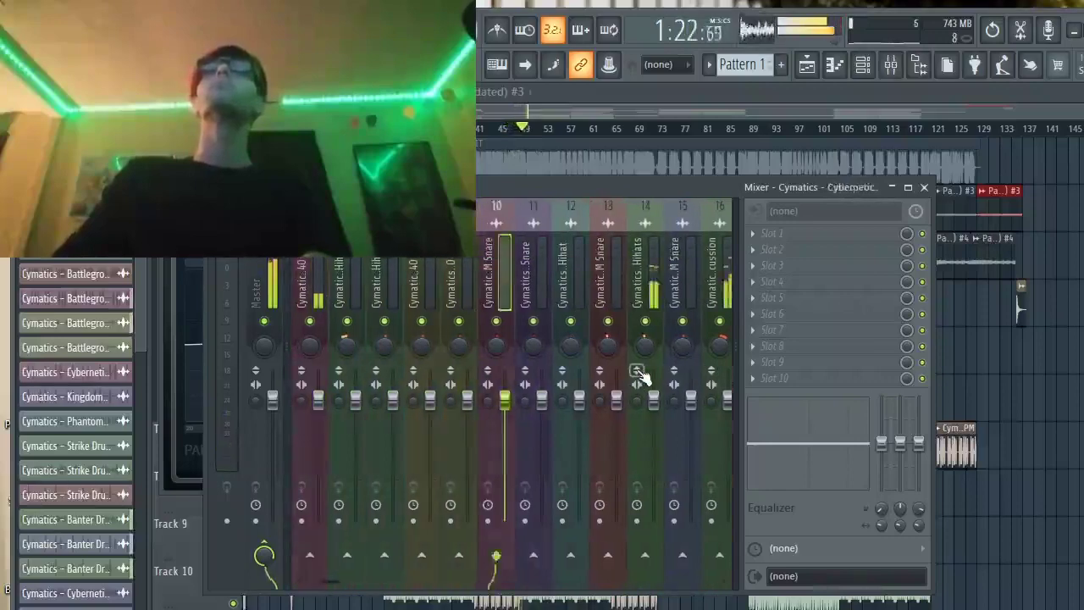
pyautogui.press('Right')
pyautogui.press('Right')
pyautogui.press('Right')
pyautogui.press('Right')
pyautogui.press('Right')
pyautogui.press('Right')
pyautogui.press('Right')
pyautogui.press('Right')
pyautogui.press('Right')
pyautogui.press('Right')
pyautogui.press('Right')
pyautogui.press('Right')
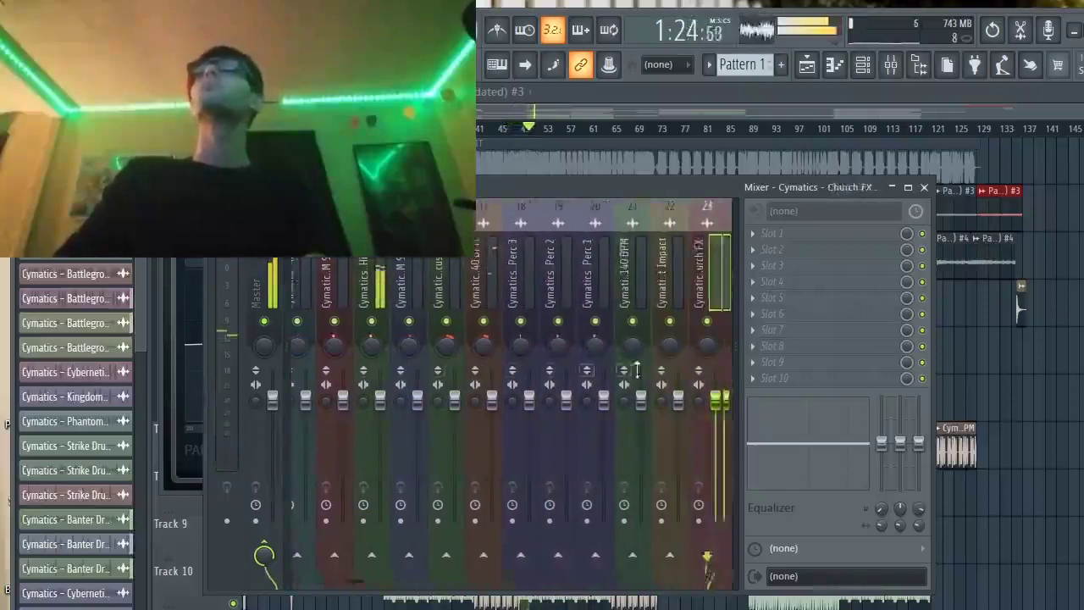
# Move the Hihat insert from position 29 to position 17, directly ahead of the Shooter Perc 140 BPM insert.
pyautogui.press('Left')
pyautogui.press('Left')
pyautogui.press('Left')
pyautogui.press('Left')
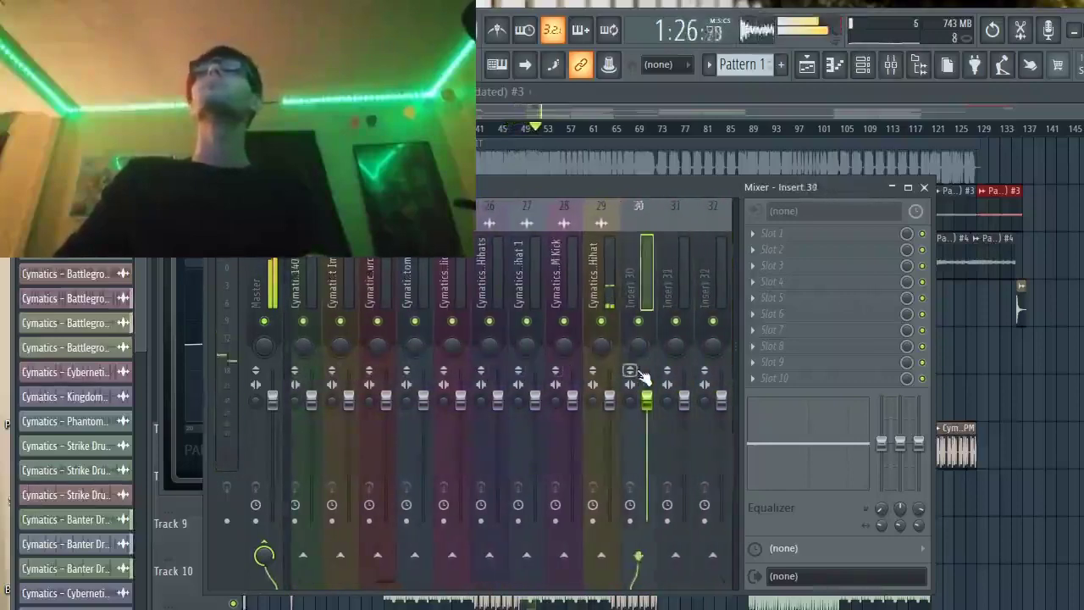
pyautogui.press('Right')
pyautogui.hotkey('alt', 'Left')
pyautogui.hotkey('alt', 'Left')
pyautogui.hotkey('alt', 'Left')
pyautogui.hotkey('alt', 'Left')
pyautogui.hotkey('alt', 'Left')
pyautogui.hotkey('alt', 'Left')
pyautogui.hotkey('alt', 'Left')
pyautogui.hotkey('alt', 'Left')
pyautogui.hotkey('alt', 'Left')
pyautogui.hotkey('alt', 'Left')
pyautogui.hotkey('alt', 'Left')
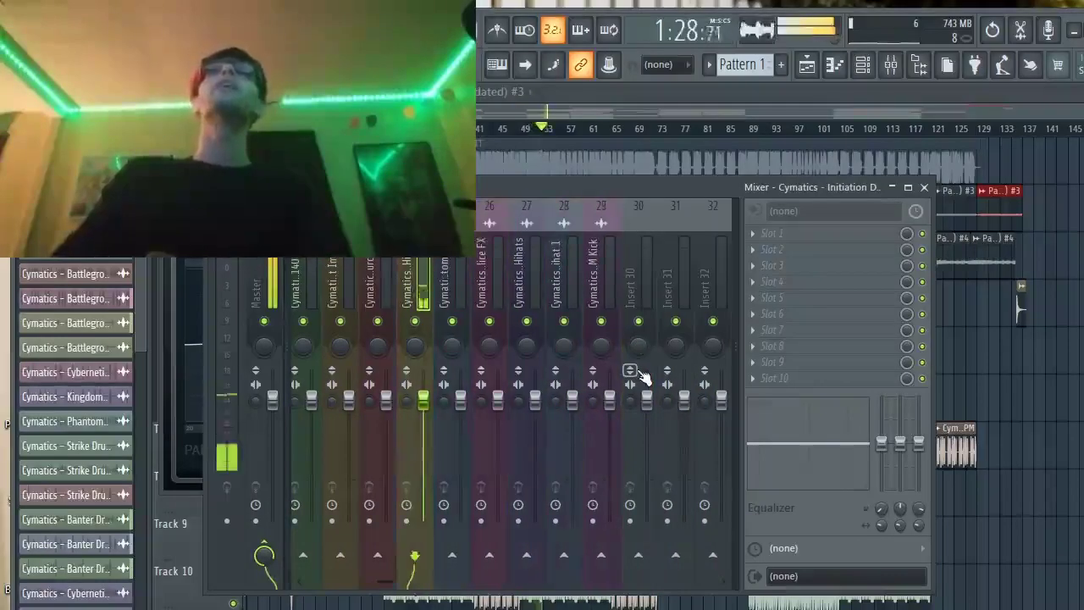
pyautogui.hotkey('alt', 'Left')
pyautogui.hotkey('alt', 'Left')
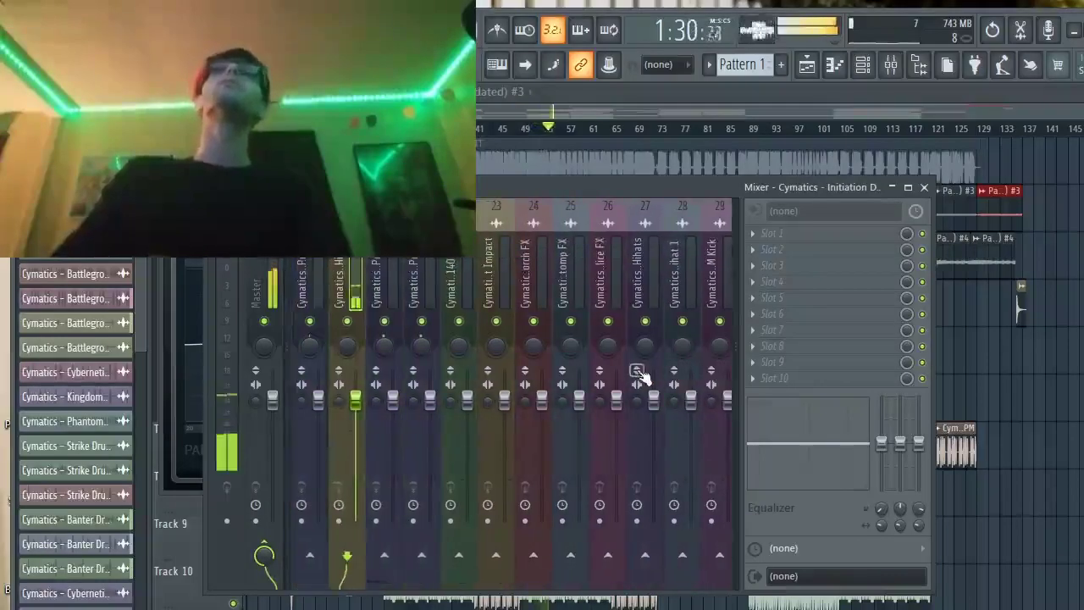
pyautogui.hotkey('alt', 'Right')
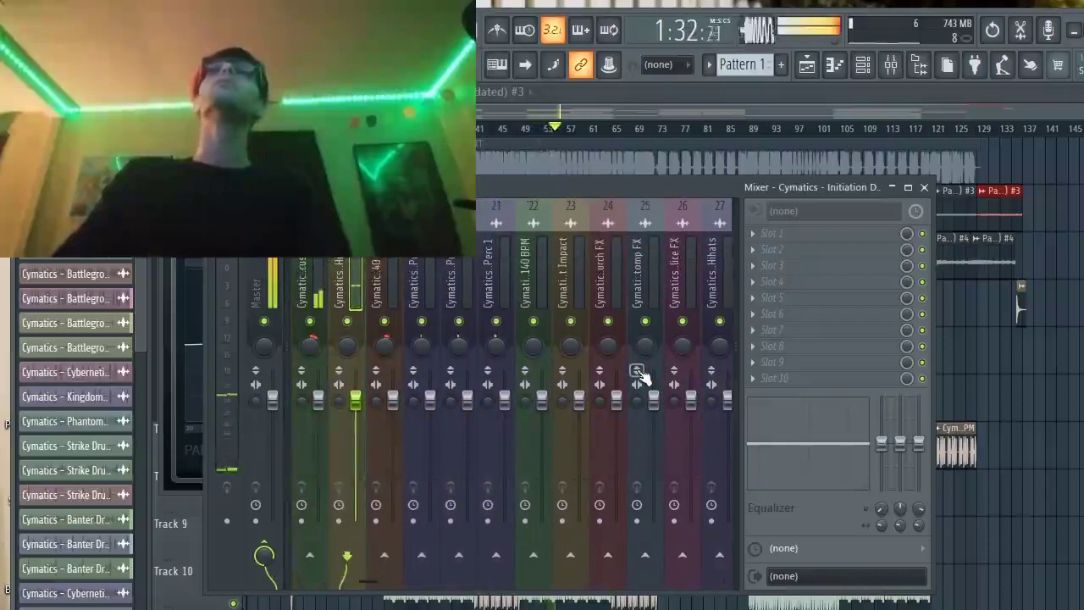
# Pan the Hihat insert at position 17 slightly to the left.
pyautogui.press('Right')
pyautogui.press('Right')
pyautogui.press('Left')
pyautogui.press('Left')
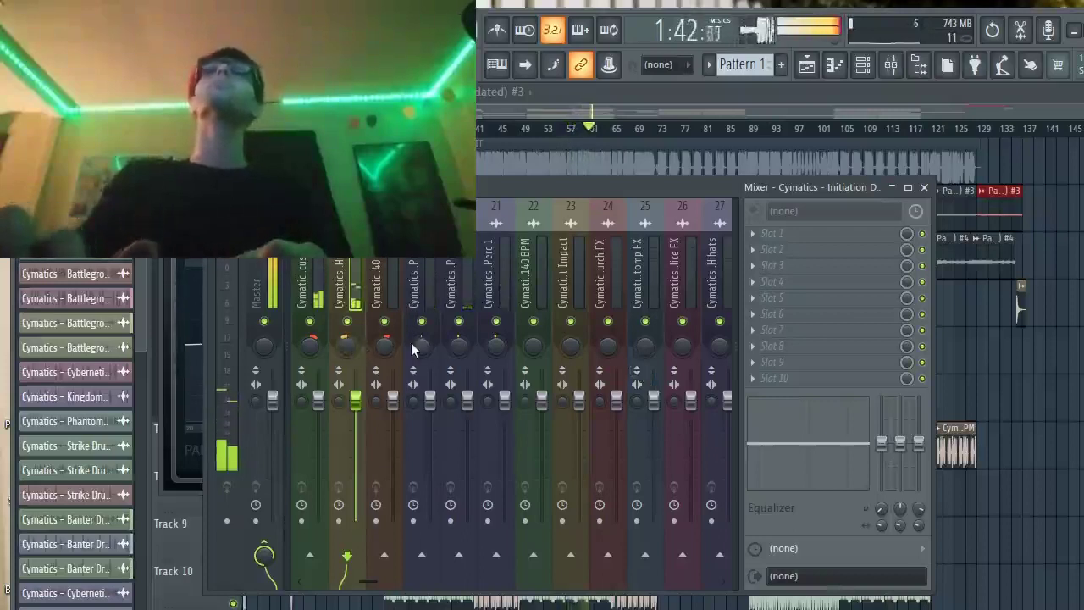
# Move the Kick insert from position 29 to position 22, directly behind the three Perc inserts.
pyautogui.click(469, 272)
pyautogui.scroll(1, 469, 272)
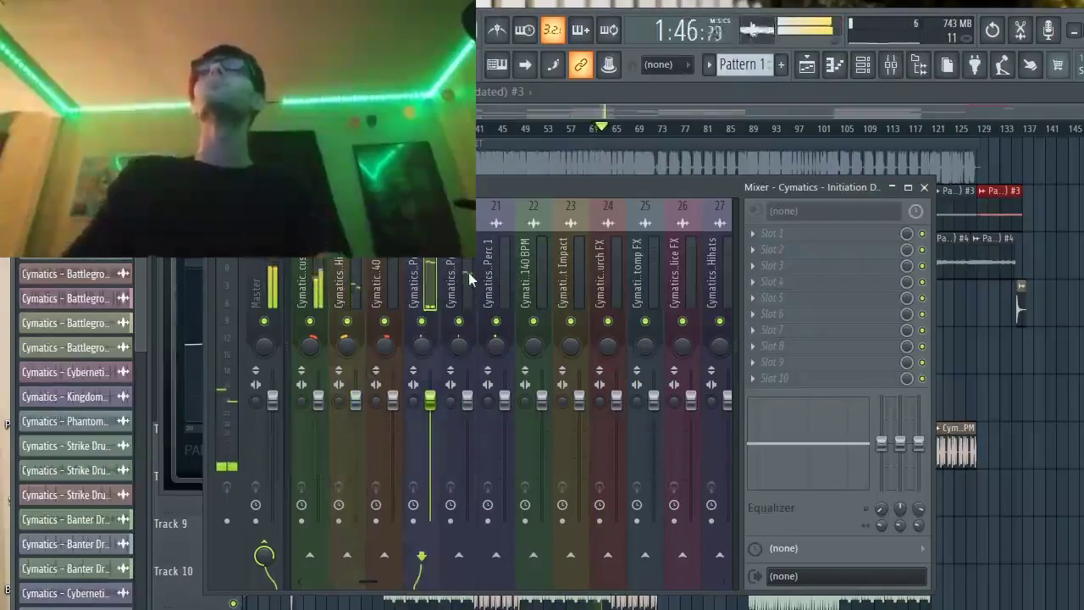
pyautogui.scroll(-2, 469, 272)
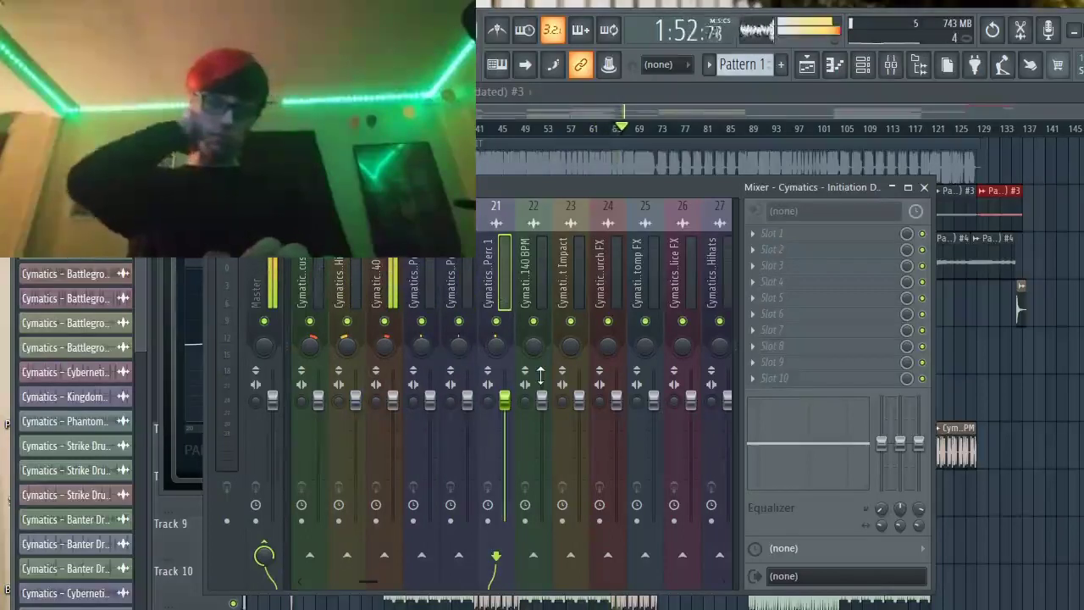
pyautogui.scroll(-3, 541, 375)
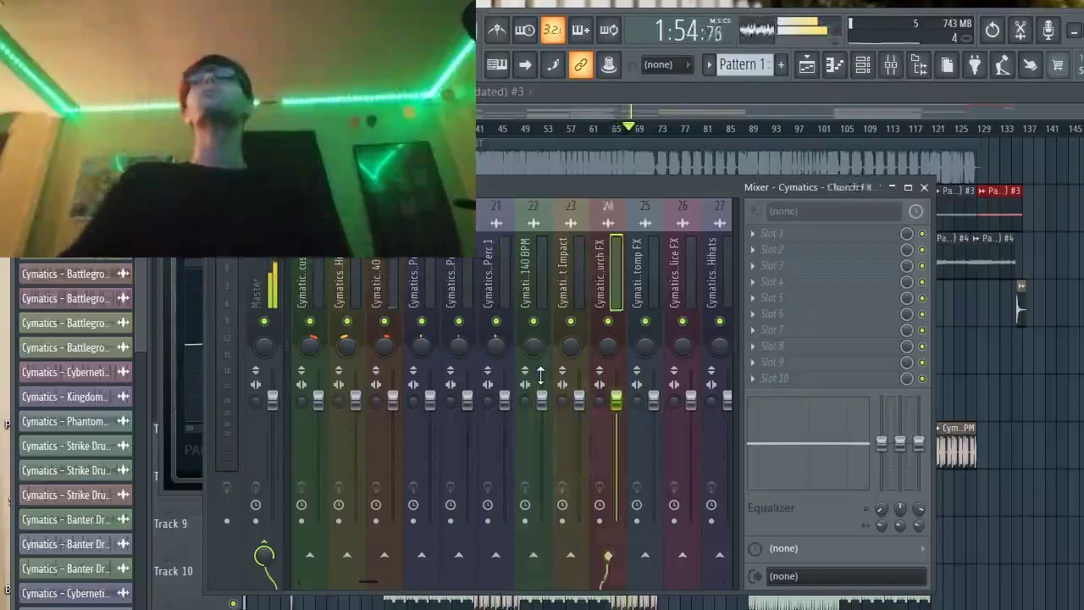
pyautogui.scroll(-8, 540, 375)
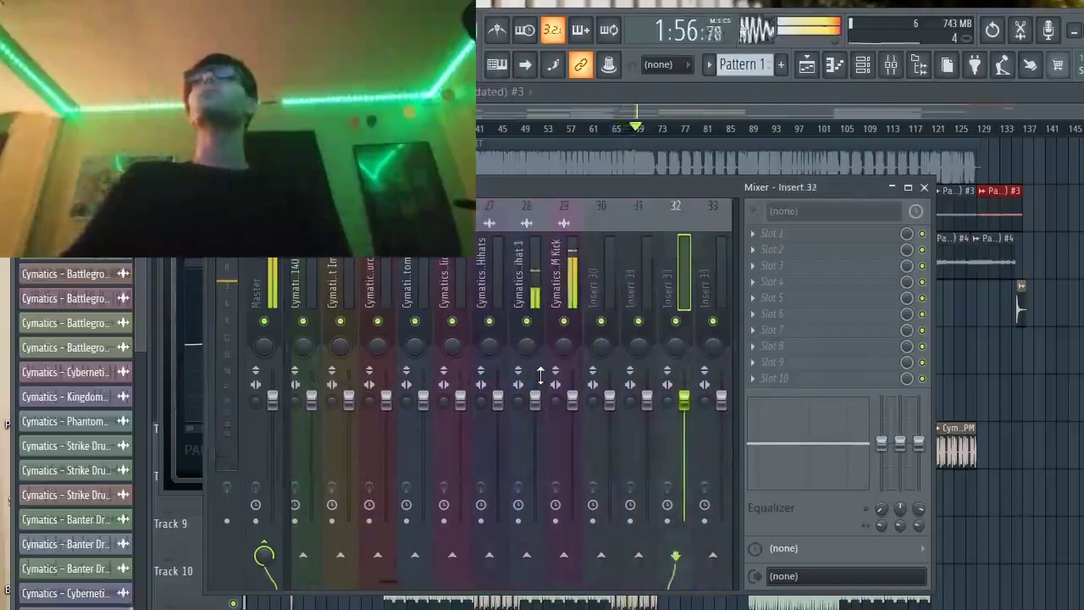
pyautogui.scroll(3, 540, 375)
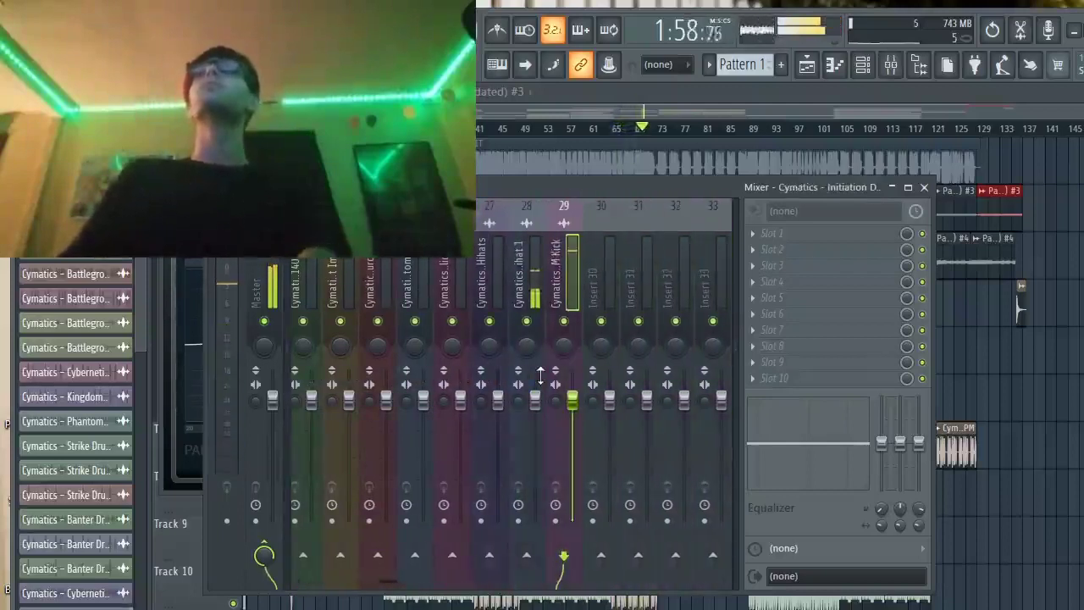
pyautogui.scroll(10, 540, 376)
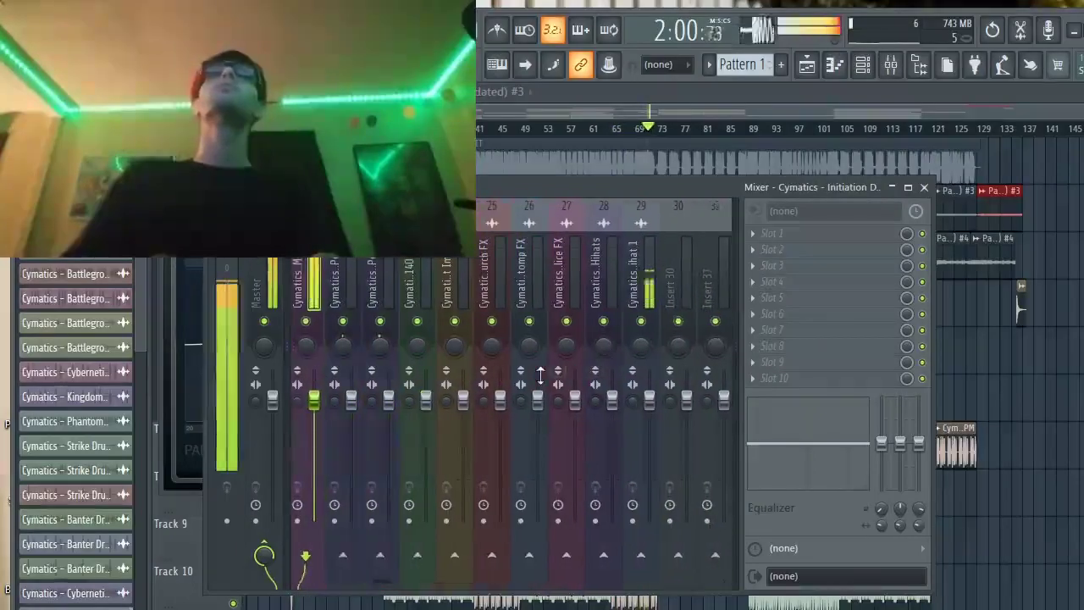
pyautogui.scroll(-1, 541, 375)
pyautogui.scroll(-7, 540, 375)
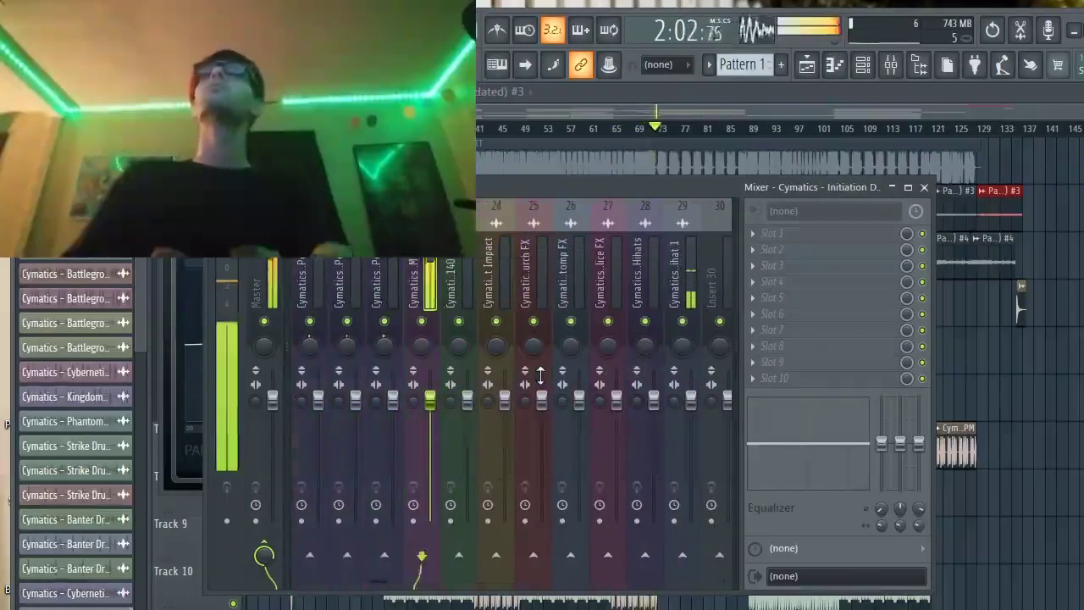
# Move the Hihat 1 insert from position 29 to position 24, directly behind the Jaguar Perc 140 BPM insert.
pyautogui.hotkey('alt', 'Left')
pyautogui.hotkey('alt', 'Left')
pyautogui.hotkey('alt', 'Left')
pyautogui.hotkey('alt', 'Left')
pyautogui.hotkey('alt', 'Left')
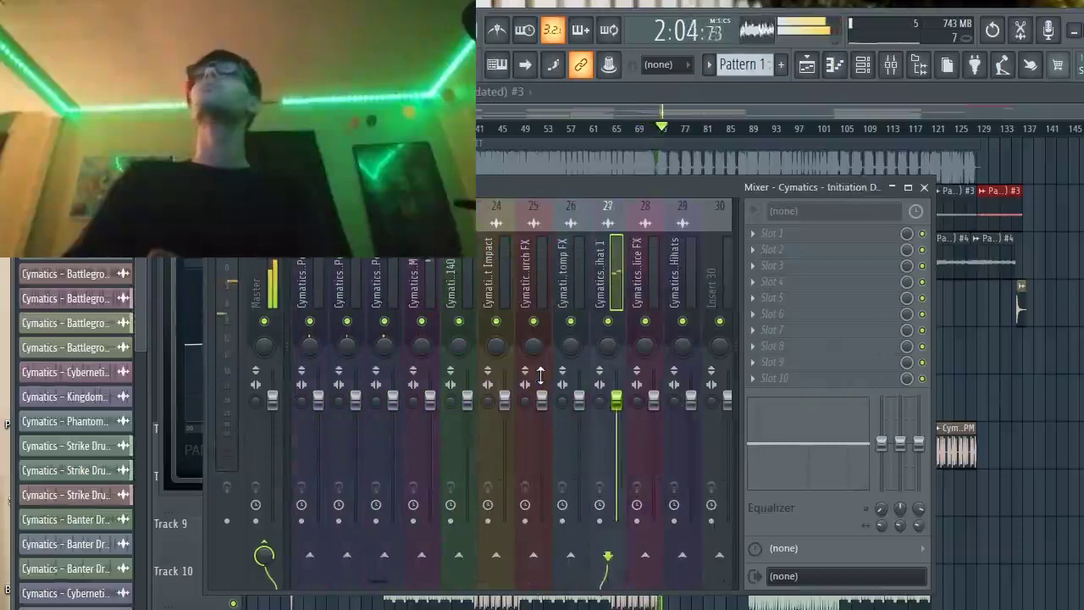
pyautogui.press('Right')
pyautogui.press('Right')
pyautogui.press('Right')
pyautogui.press('Right')
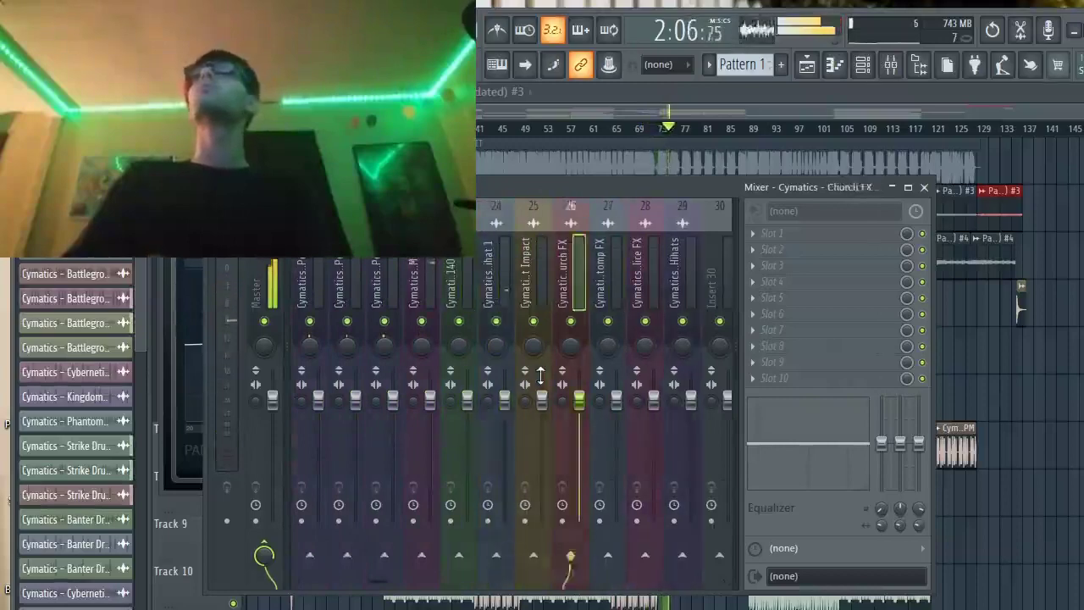
pyautogui.press('Right')
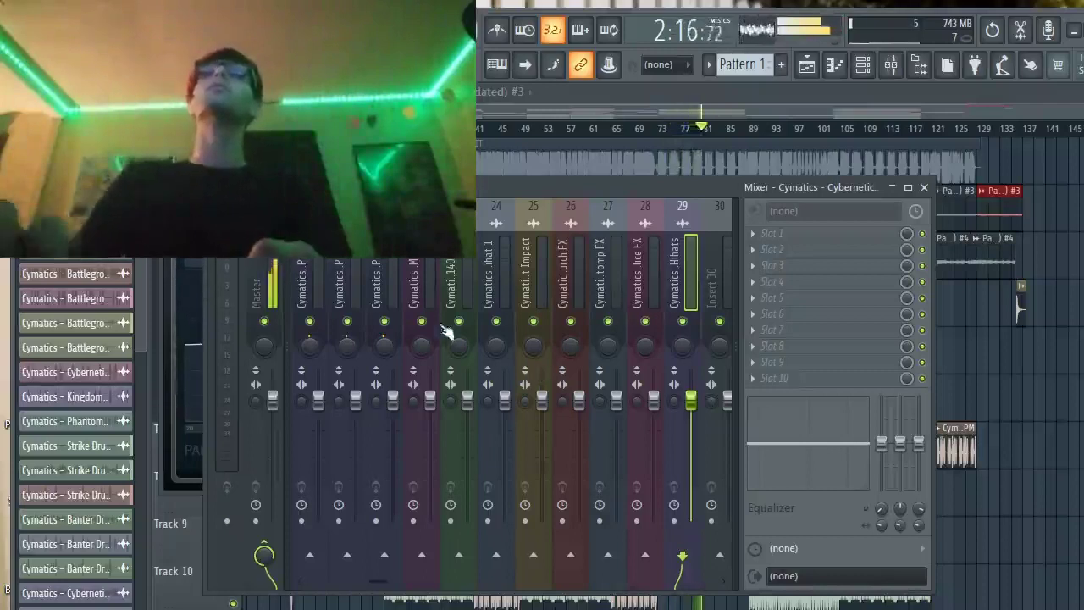
# Adjust the panning of the Hihat 1 insert at position 24 and the Jaguar Perc insert at position 23.
pyautogui.click(496, 349)
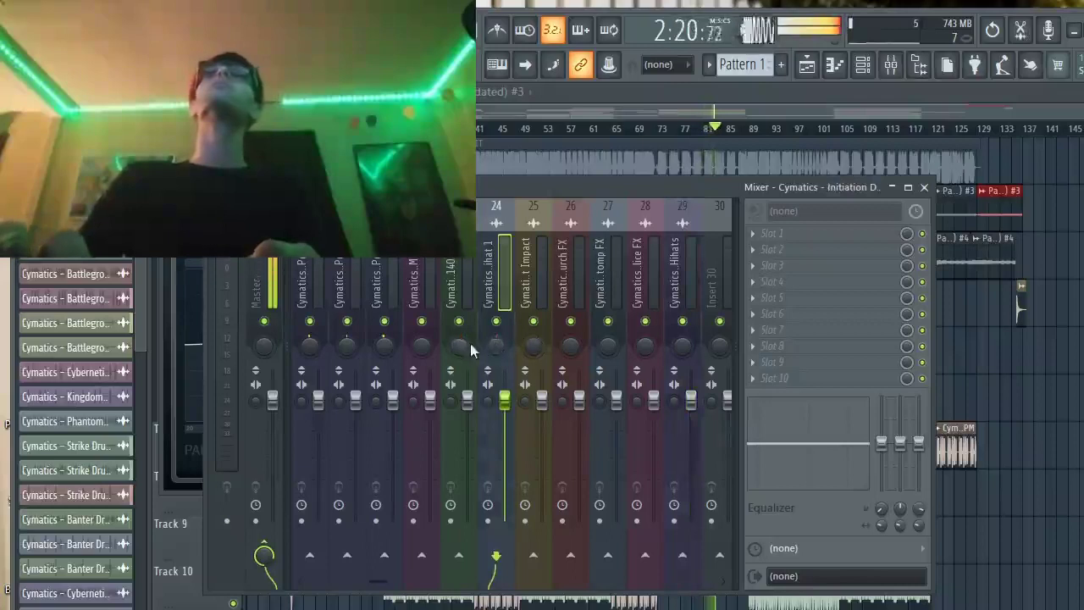
pyautogui.click(472, 351)
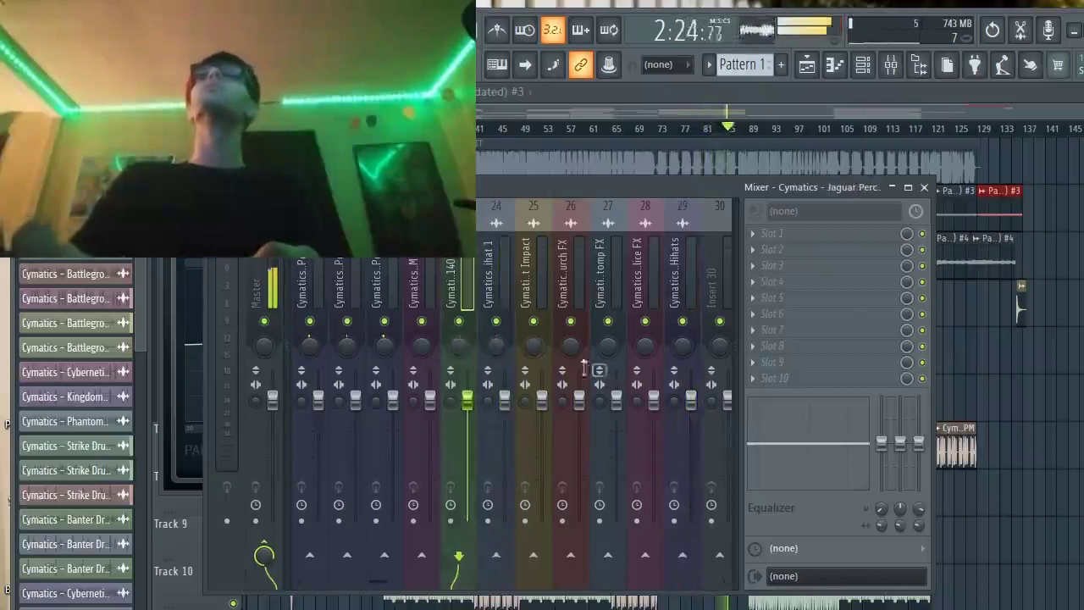
# Review the levels and order of the inserts back to the start of the mixer and forward to position 9.
pyautogui.press('Left')
pyautogui.press('Left')
pyautogui.press('Left')
pyautogui.press('Left')
pyautogui.press('Left')
pyautogui.press('Left')
pyautogui.press('Left')
pyautogui.press('Left')
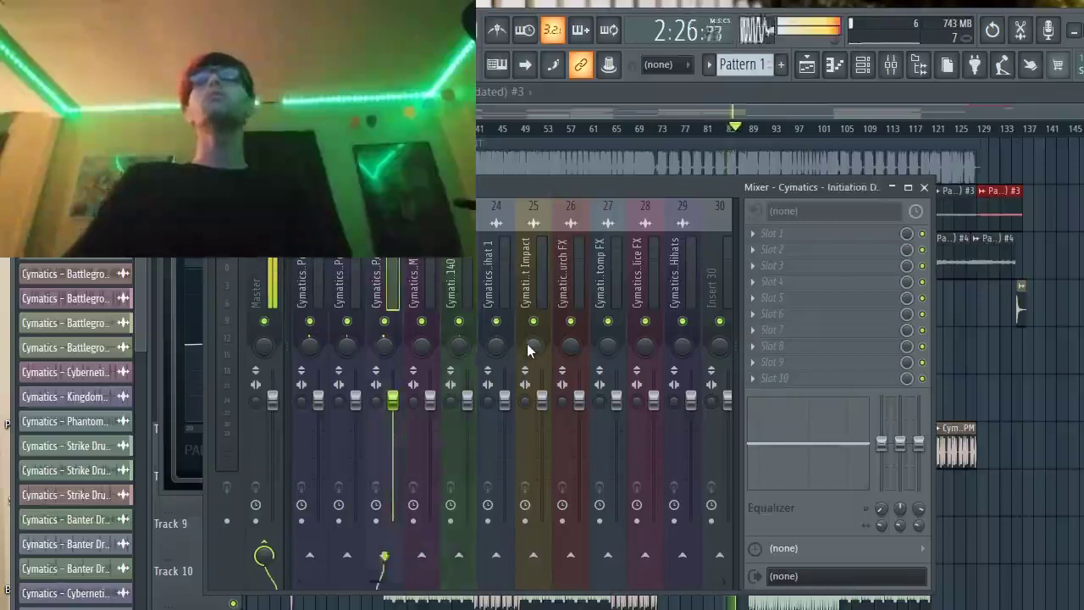
pyautogui.press('Left')
pyautogui.press('Left')
pyautogui.press('Left')
pyautogui.press('Left')
pyautogui.press('Left')
pyautogui.press('Left')
pyautogui.press('Left')
pyautogui.press('Left')
pyautogui.press('Left')
pyautogui.press('Left')
pyautogui.press('Left')
pyautogui.press('Left')
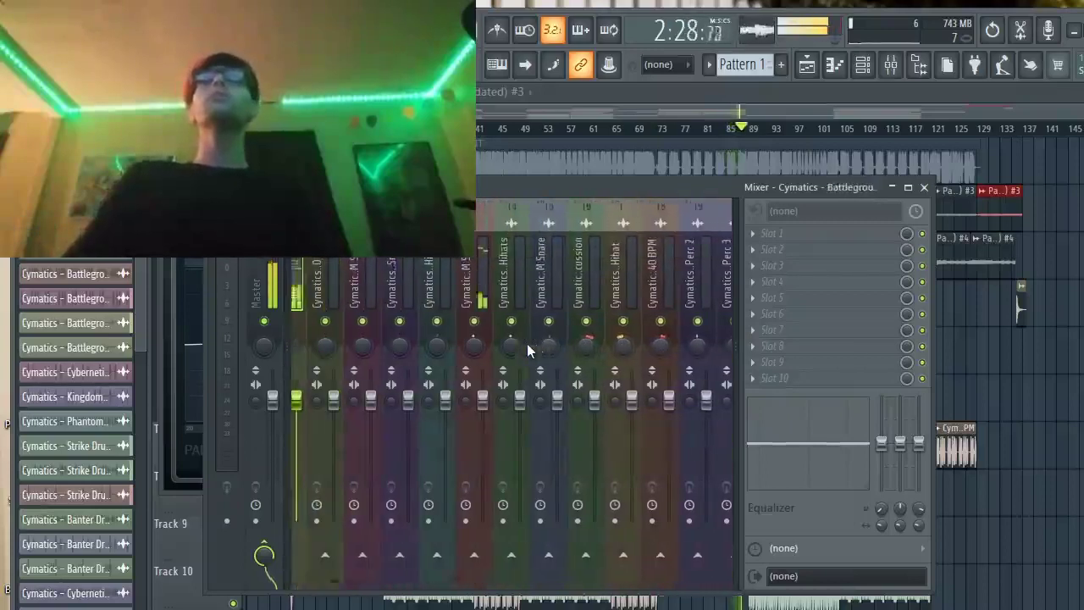
pyautogui.press('Left')
pyautogui.press('Left')
pyautogui.press('Left')
pyautogui.press('Left')
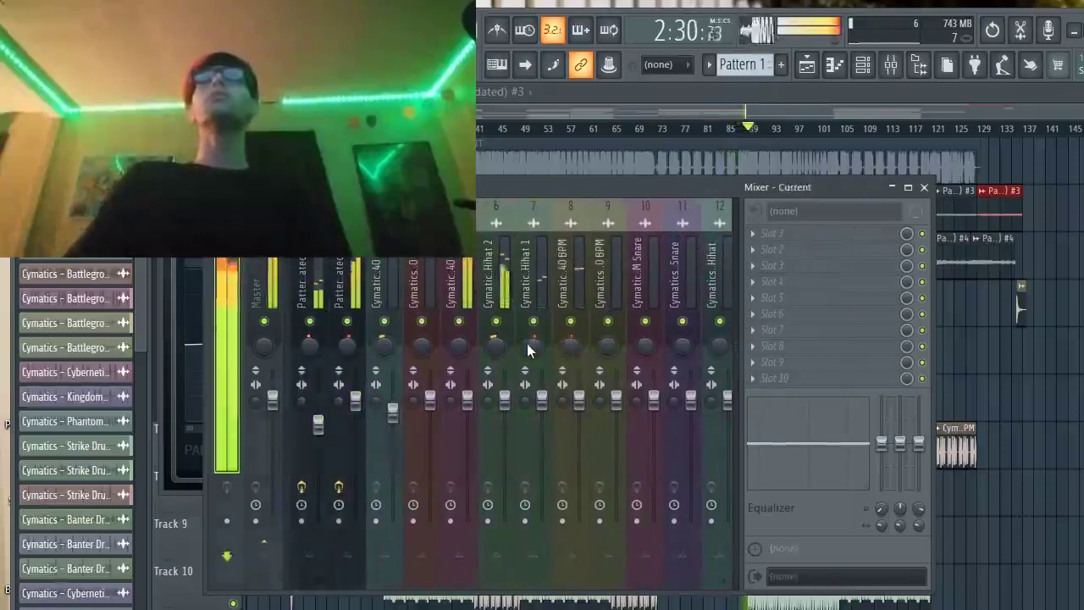
pyautogui.press('Right')
pyautogui.press('Right')
pyautogui.press('Right')
pyautogui.press('Right')
pyautogui.press('Right')
pyautogui.press('Right')
pyautogui.press('Right')
pyautogui.press('Right')
pyautogui.press('Right')
pyautogui.press('Right')
pyautogui.press('Right')
pyautogui.press('Right')
pyautogui.press('Right')
pyautogui.press('Right')
pyautogui.press('Right')
pyautogui.press('Right')
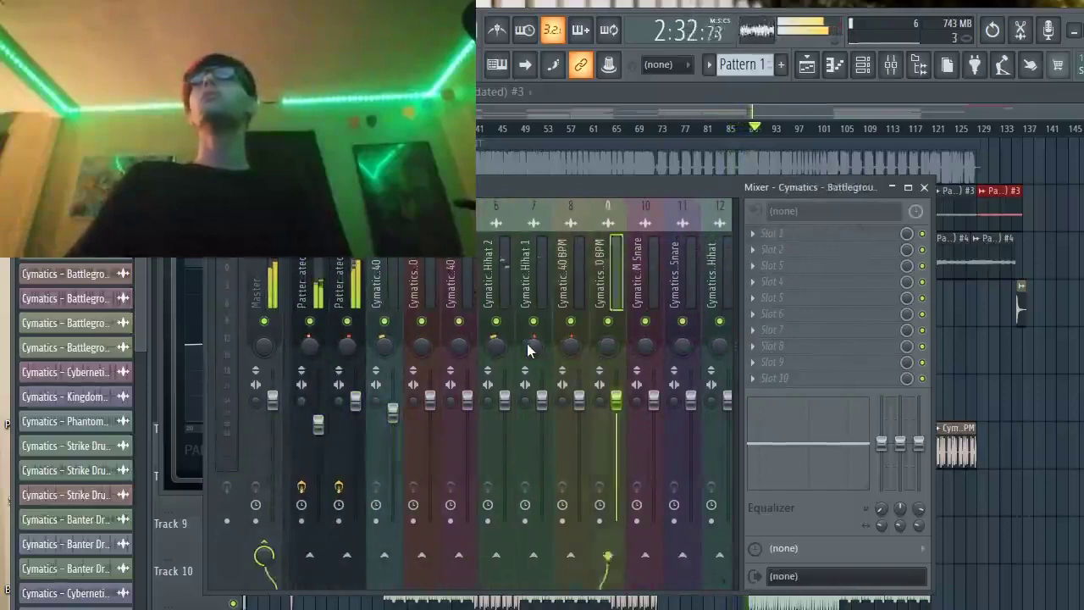
# Slightly lower the volume fader of the Jaguar Perc 140 BPM insert at position 23.
pyautogui.press('Right')
pyautogui.press('Right')
pyautogui.press('Right')
pyautogui.press('Right')
pyautogui.press('Right')
pyautogui.press('Right')
pyautogui.press('Right')
pyautogui.press('Right')
pyautogui.press('Right')
pyautogui.press('Right')
pyautogui.press('Right')
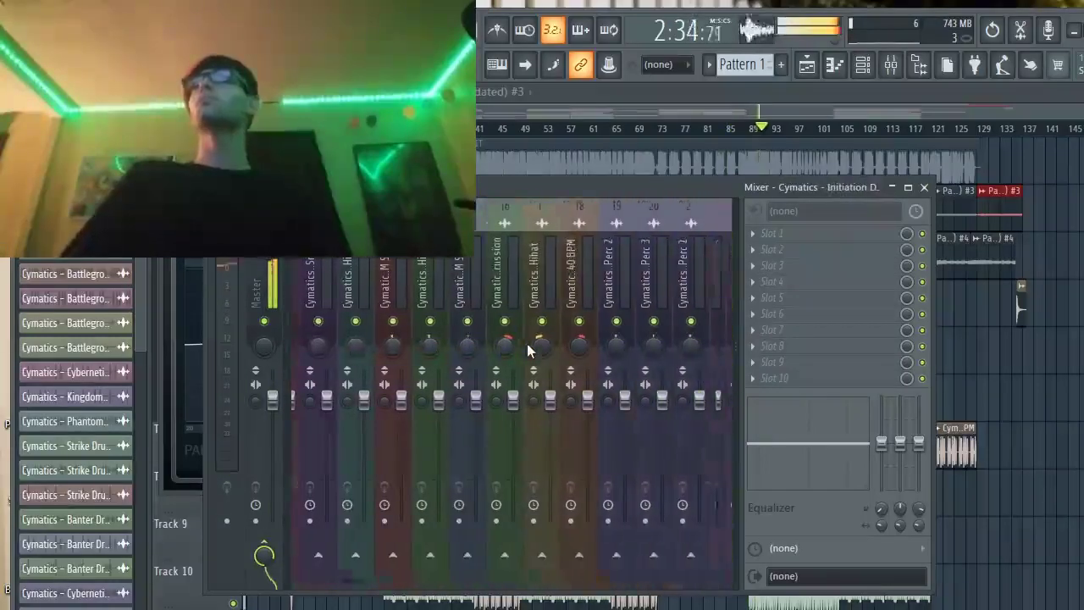
pyautogui.press('Left')
pyautogui.press('Left')
pyautogui.press('Left')
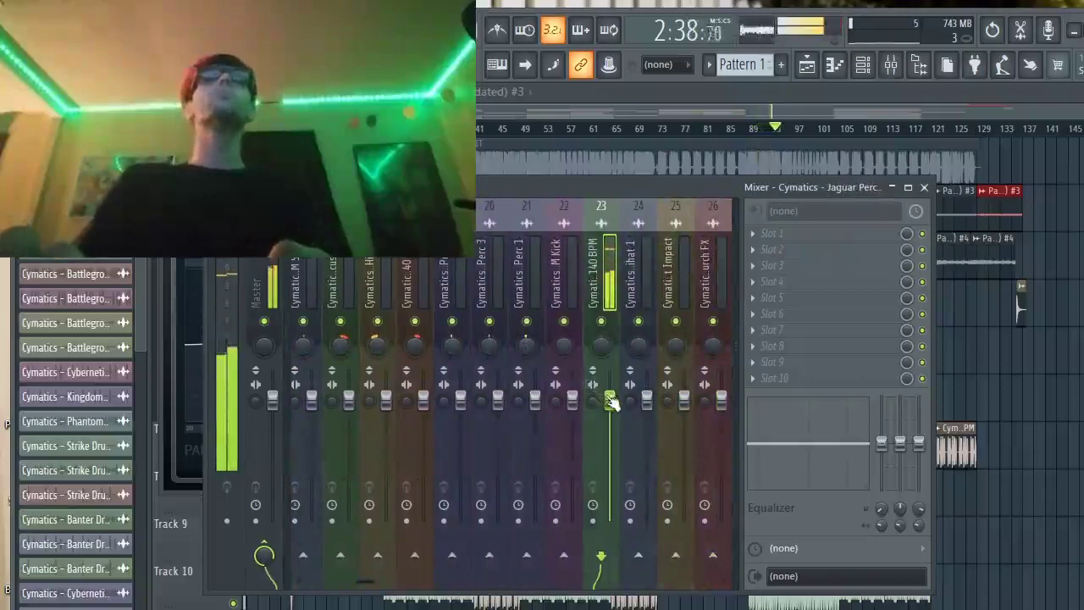
pyautogui.moveTo(612, 402); pyautogui.dragTo(612, 412)
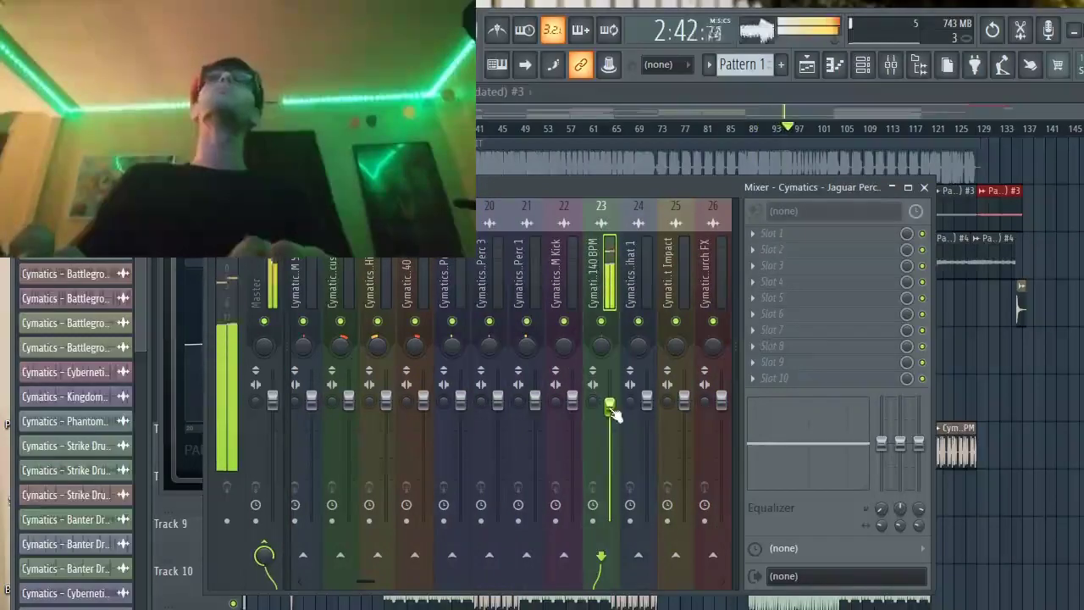
# Shift the Hihats, Slice FX and Gang Stomp FX inserts one position later, into positions 30, 29 and 28.
pyautogui.scroll(-9, 623, 424)
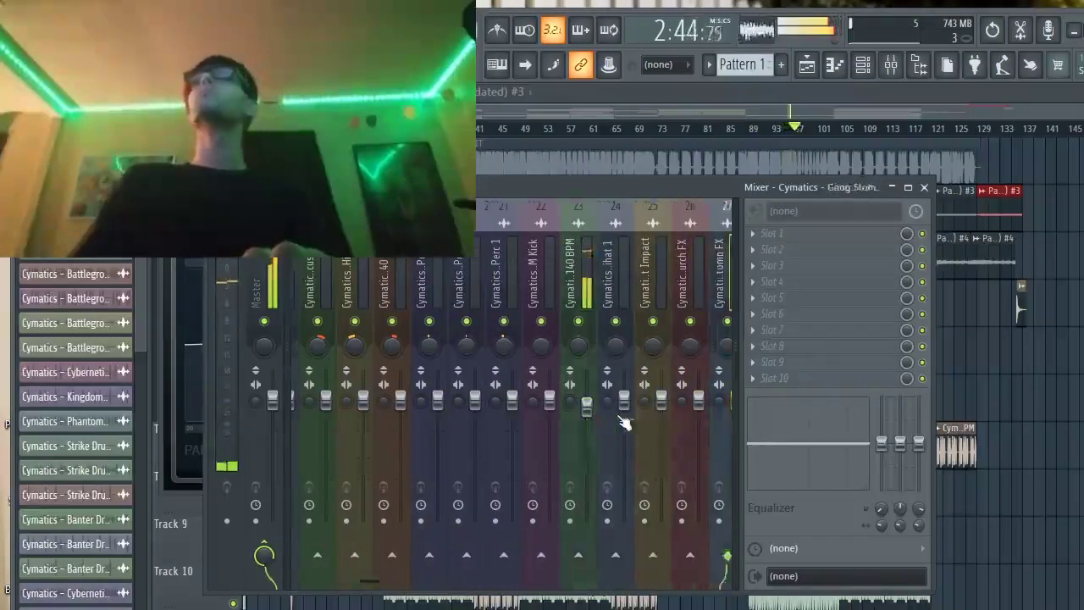
pyautogui.scroll(4, 624, 423)
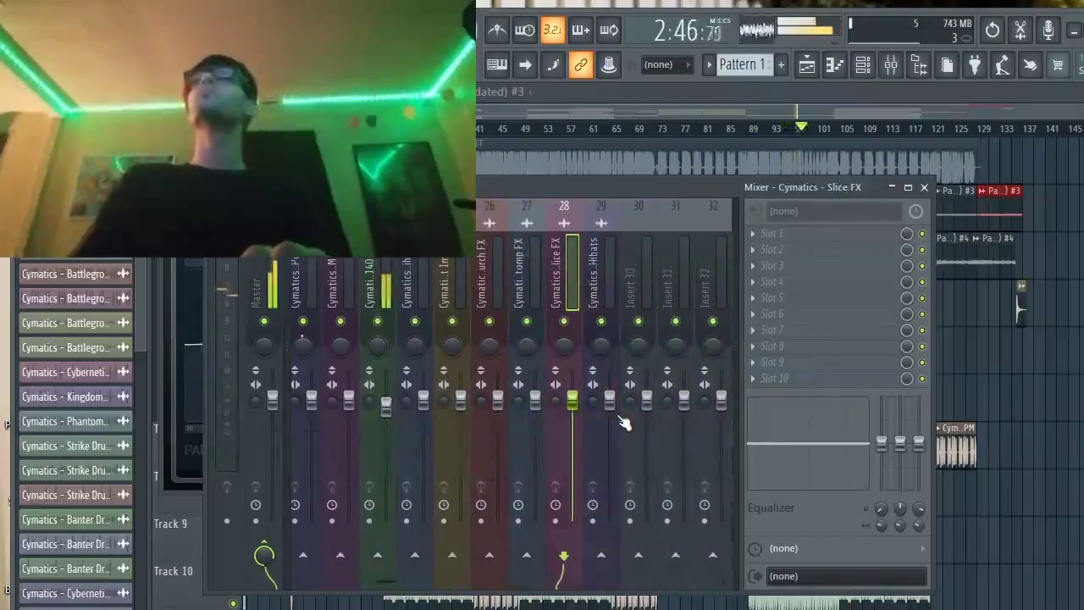
pyautogui.scroll(-1, 623, 424)
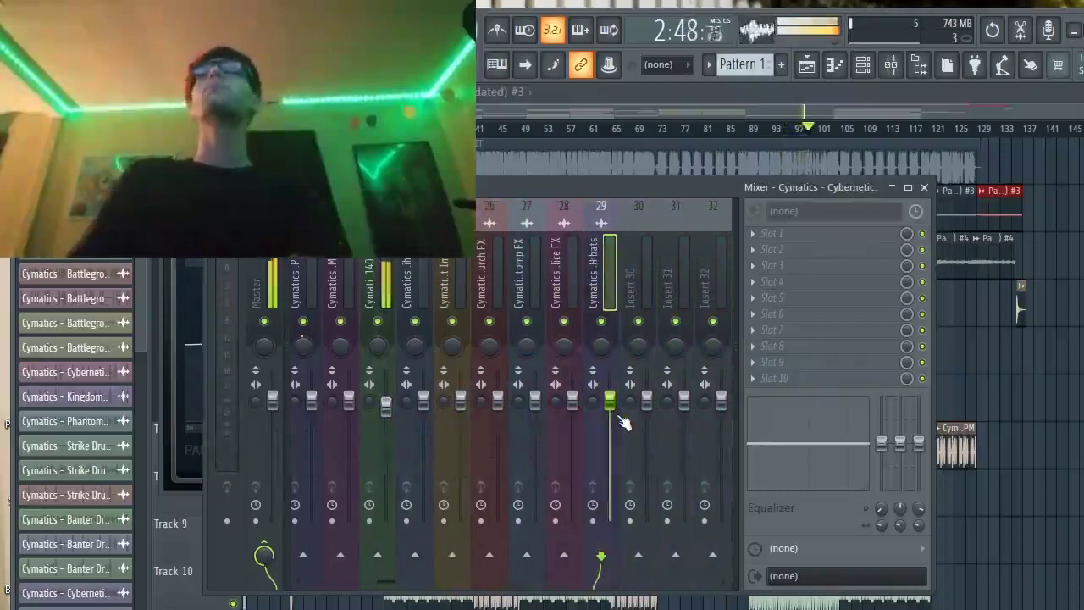
pyautogui.hotkey('alt', 'Right')
pyautogui.press('Left')
pyautogui.press('Left')
pyautogui.hotkey('alt', 'Right')
pyautogui.press('Left')
pyautogui.press('Left')
pyautogui.hotkey('alt', 'Right')
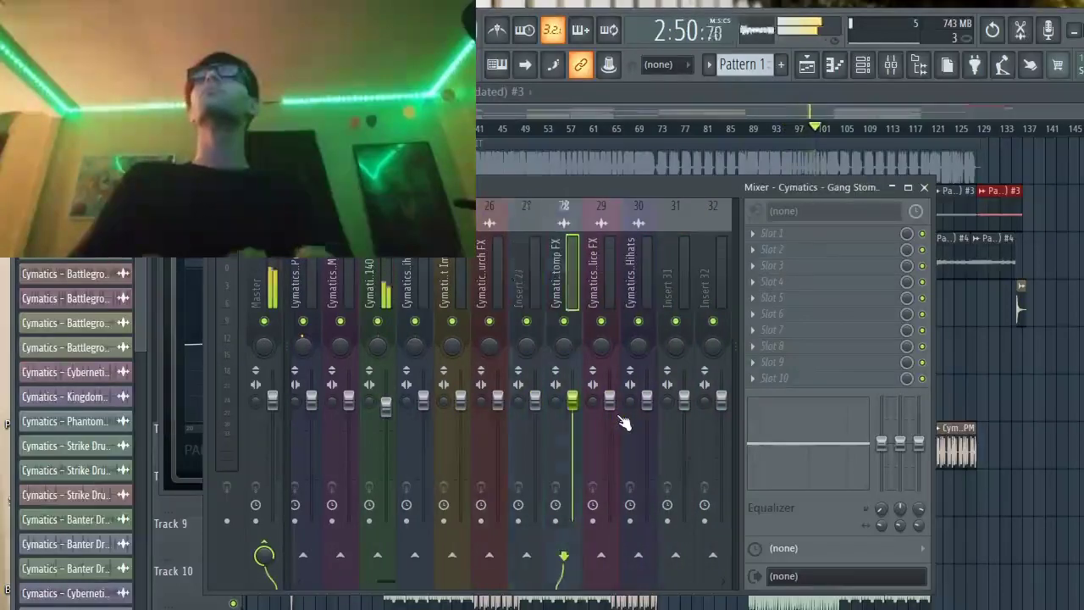
# Shift the FX insert at position 26 to 27 and the Impact insert at position 25 to 26, freeing Insert 25.
pyautogui.press('Left')
pyautogui.press('Left')
pyautogui.hotkey('alt', 'Right')
pyautogui.press('Left')
pyautogui.press('Left')
pyautogui.hotkey('alt', 'Right')
pyautogui.press('Left')
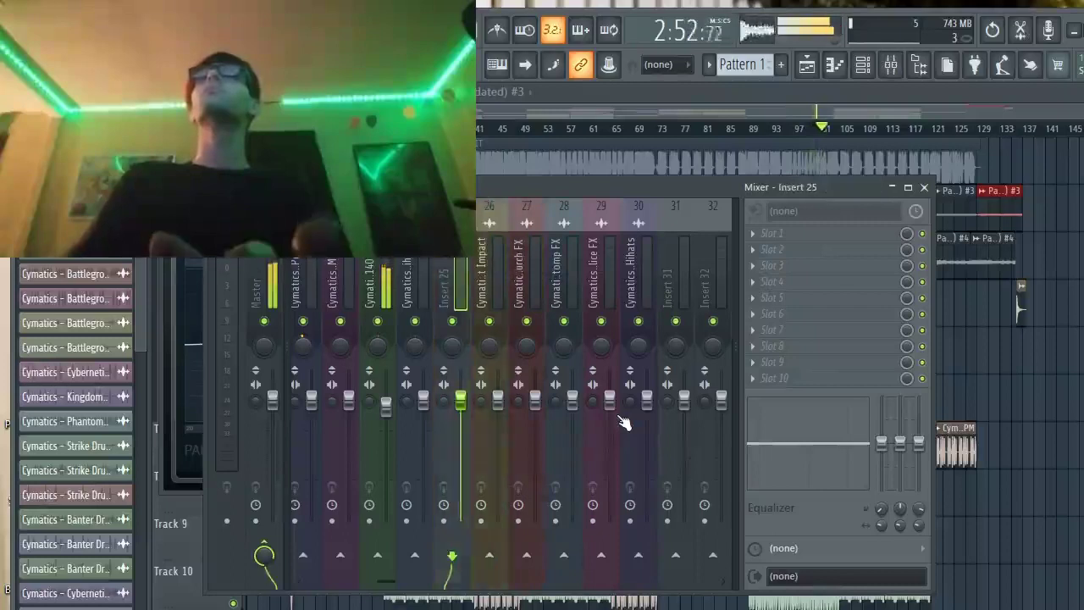
# Stop playback and route the Hihat 1 insert at position 24 and the Jaguar Perc insert at position 23 only to Insert 25.
pyautogui.press('space')
pyautogui.press('Left')
pyautogui.press('Left')
pyautogui.press('Right')
pyautogui.press('Right')
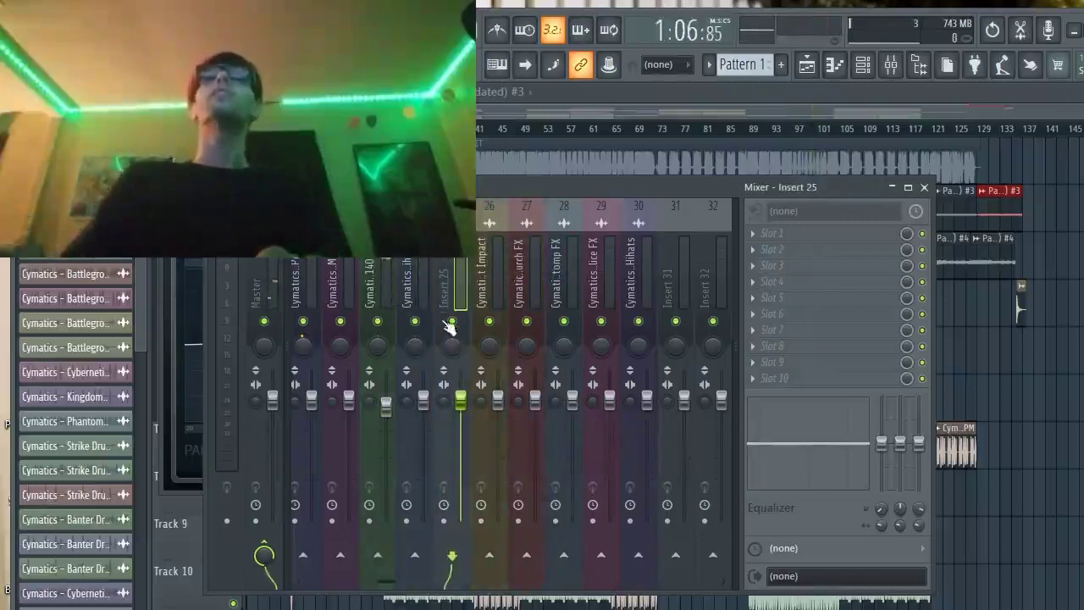
pyautogui.press('Left')
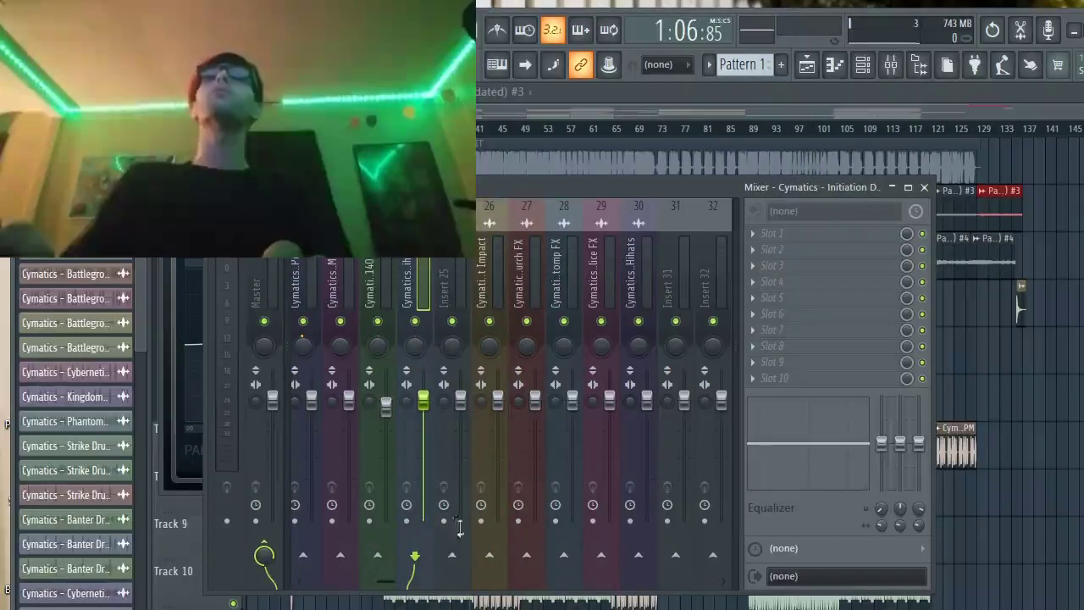
pyautogui.rightClick(453, 559)
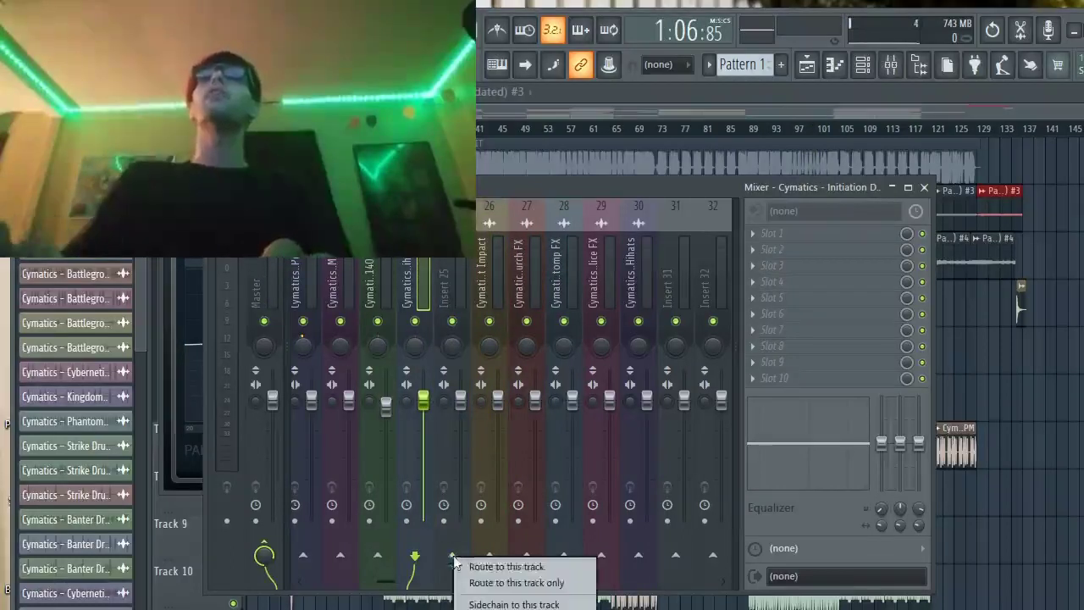
pyautogui.click(500, 587)
pyautogui.press('Left')
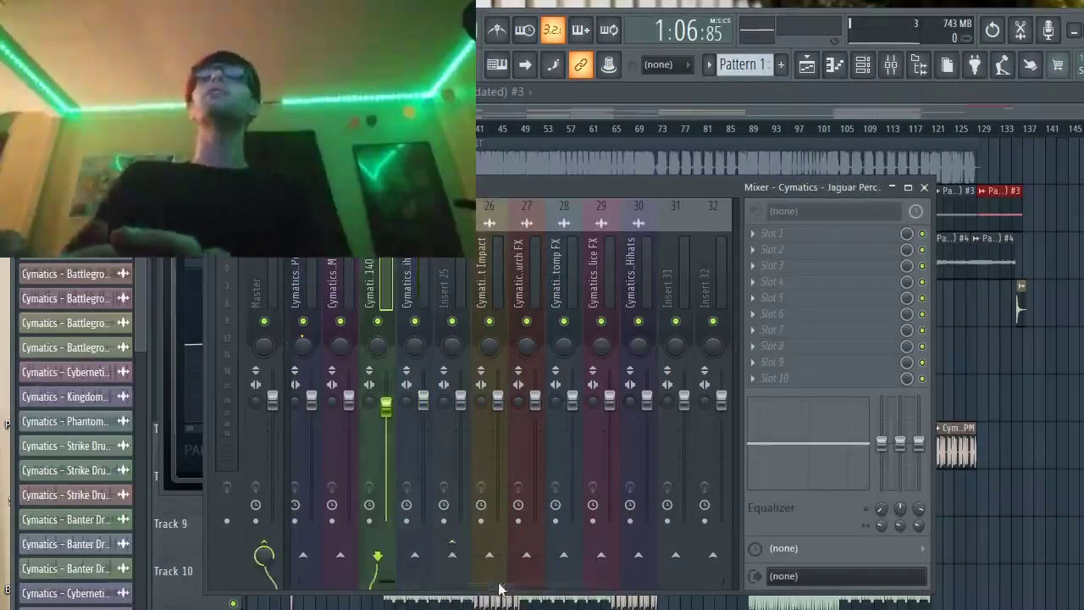
pyautogui.rightClick(455, 562)
pyautogui.click(463, 584)
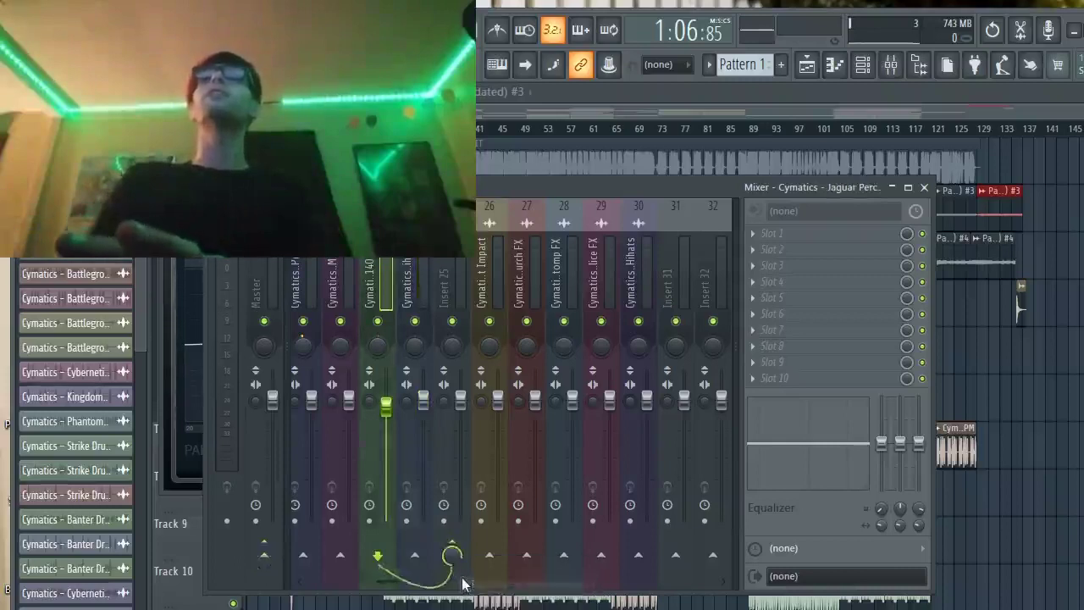
# Route the Kick insert at position 22 and the Perc 1 insert at position 21 only to Insert 25.
pyautogui.press('Left')
pyautogui.rightClick(455, 559)
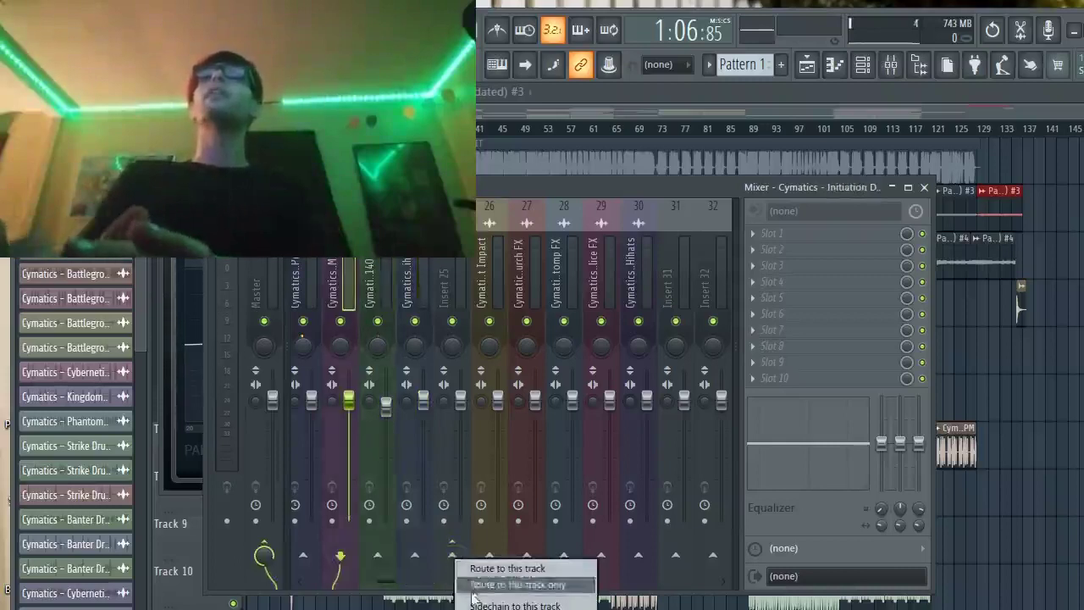
pyautogui.click(472, 586)
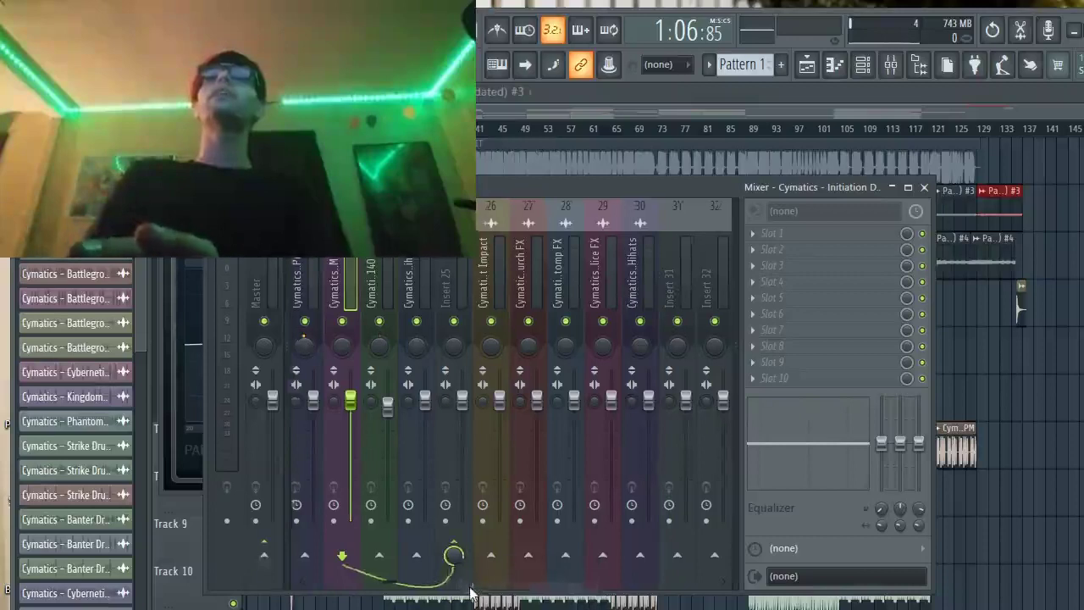
pyautogui.press('Left')
pyautogui.rightClick(460, 561)
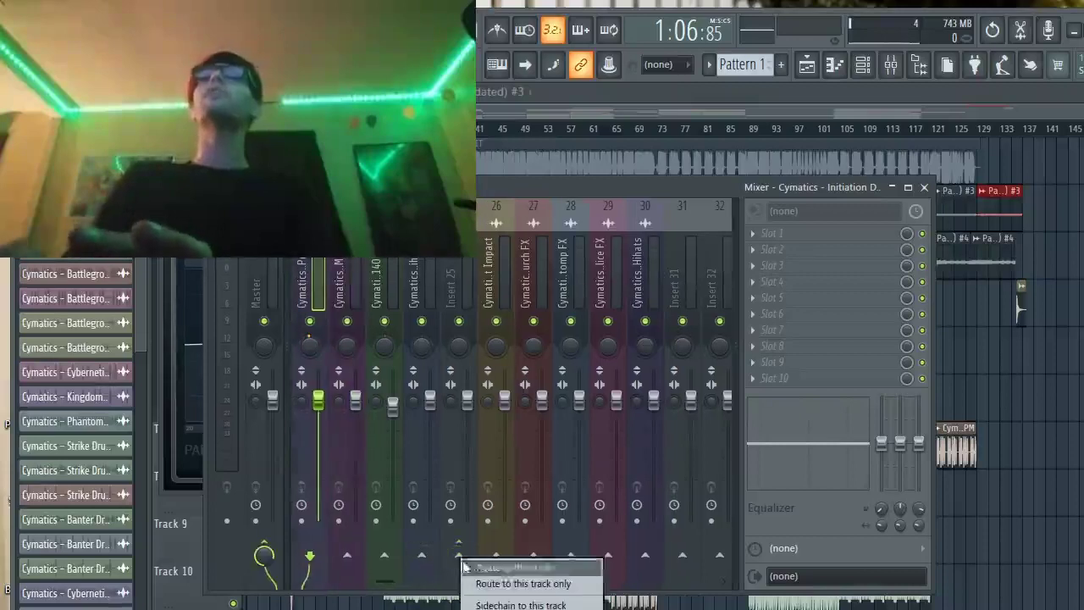
pyautogui.click(487, 587)
# Route the Perc 3 insert at position 20 and the Perc 2 insert at position 19 only to Insert 25.
pyautogui.press('Left')
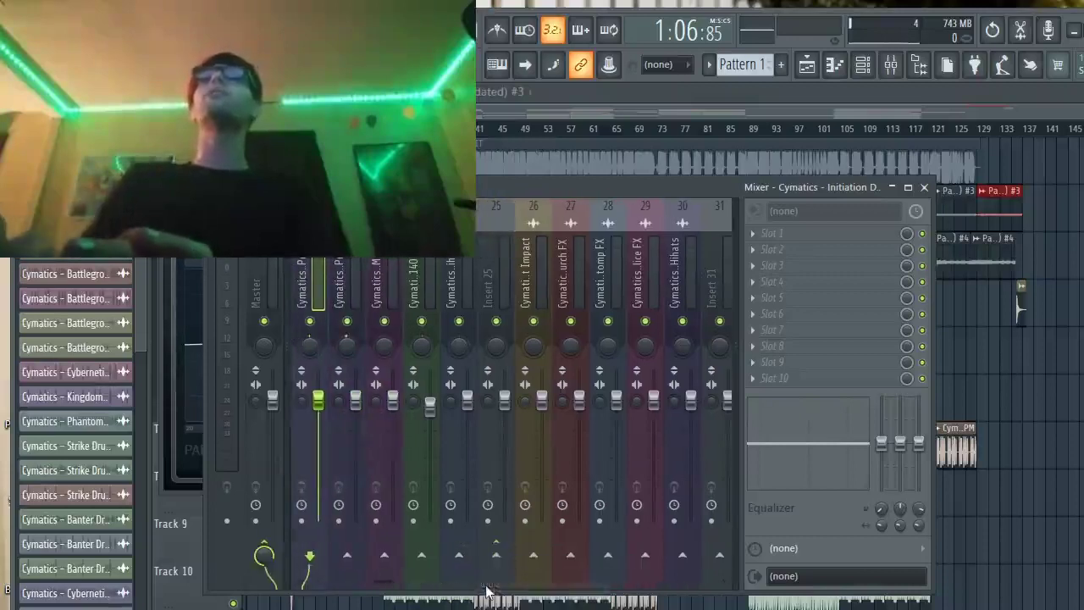
pyautogui.rightClick(496, 557)
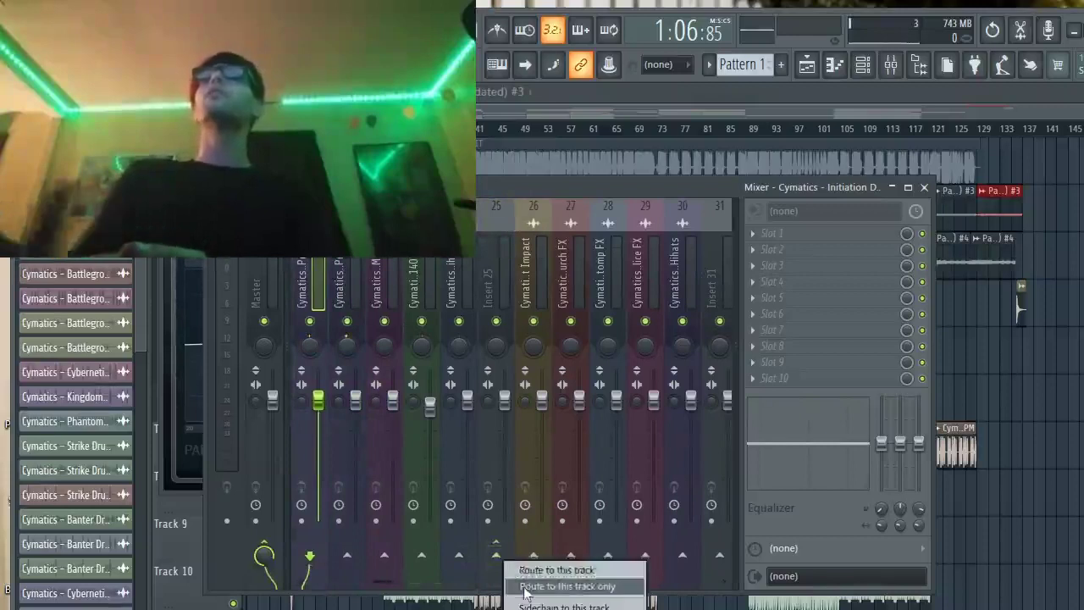
pyautogui.click(523, 586)
pyautogui.press('Left')
pyautogui.rightClick(536, 556)
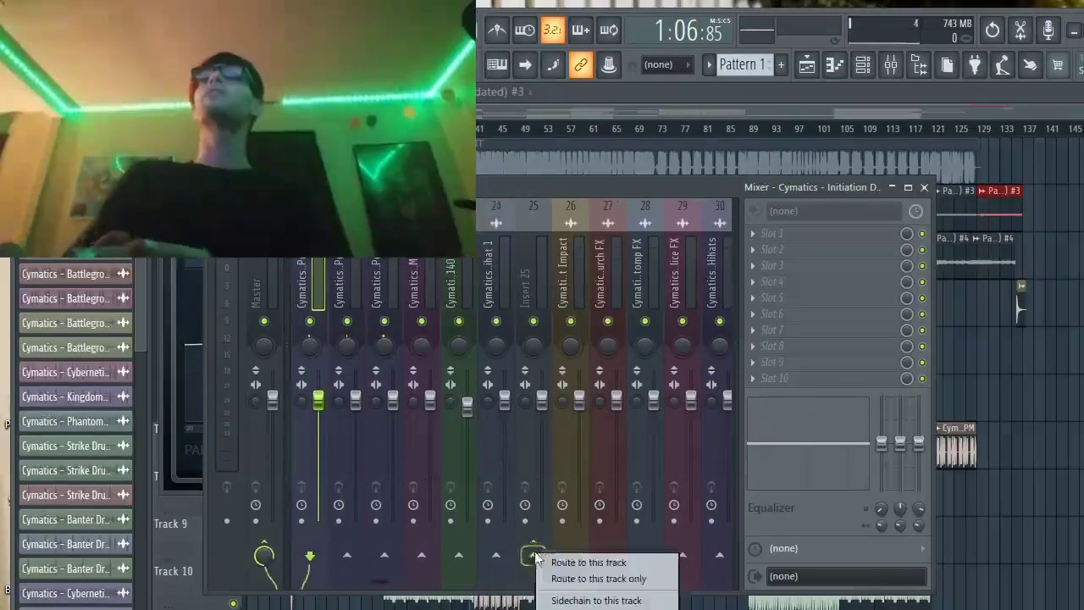
pyautogui.click(546, 579)
# Route the Shooter Perc insert at position 18 and the Hihat insert at position 17 only to Insert 25.
pyautogui.press('Left')
pyautogui.press('Left')
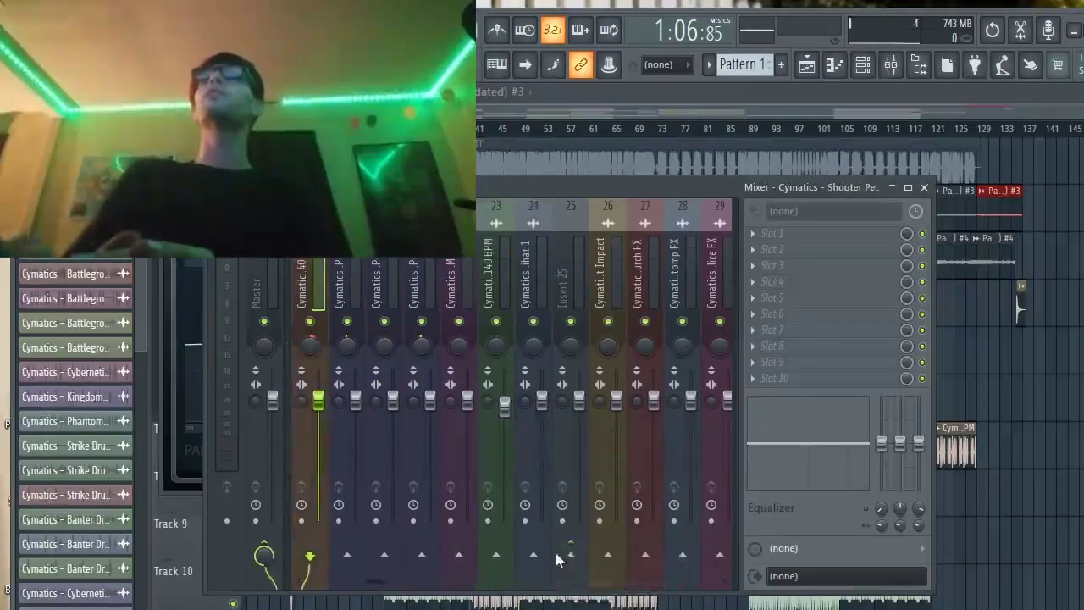
pyautogui.rightClick(575, 559)
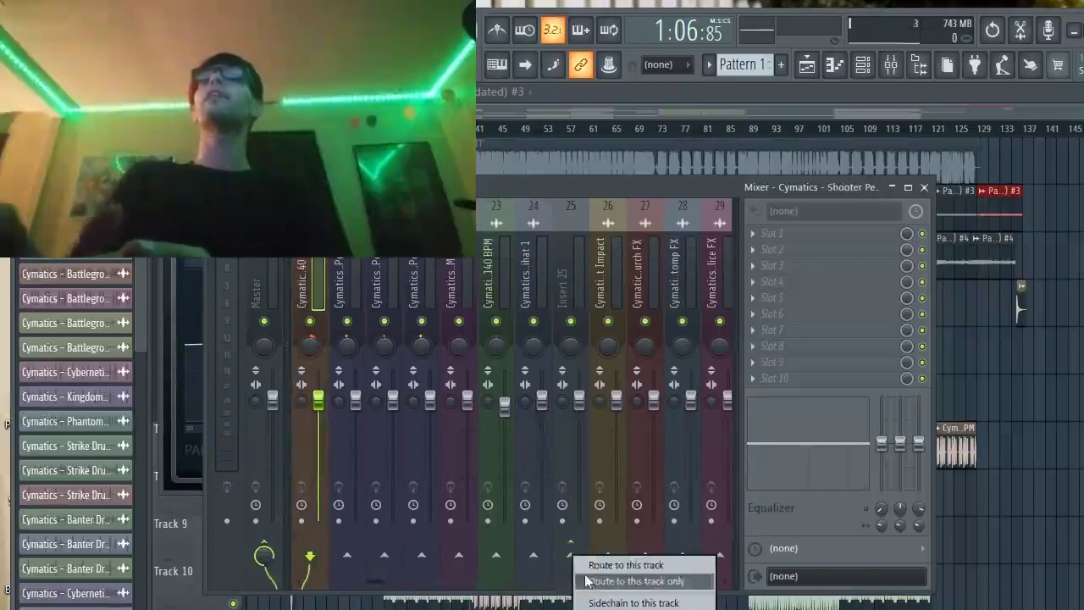
pyautogui.click(587, 581)
pyautogui.press('Left')
pyautogui.rightClick(608, 556)
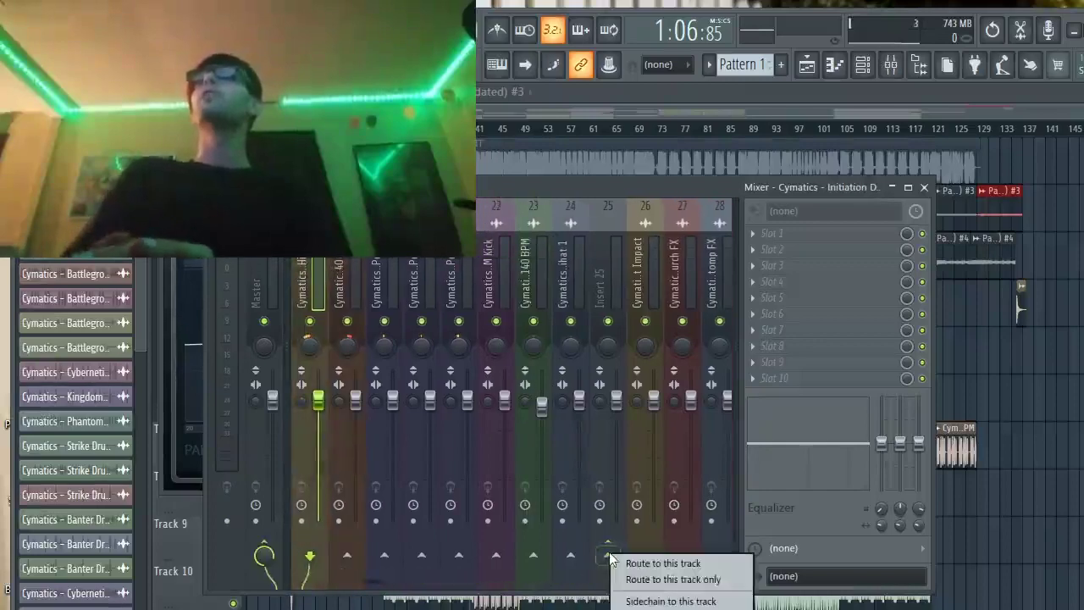
pyautogui.click(622, 578)
# Route the Banter percussion insert at position 16 and the Banter drum insert at position 15 only to Insert 25.
pyautogui.press('Left')
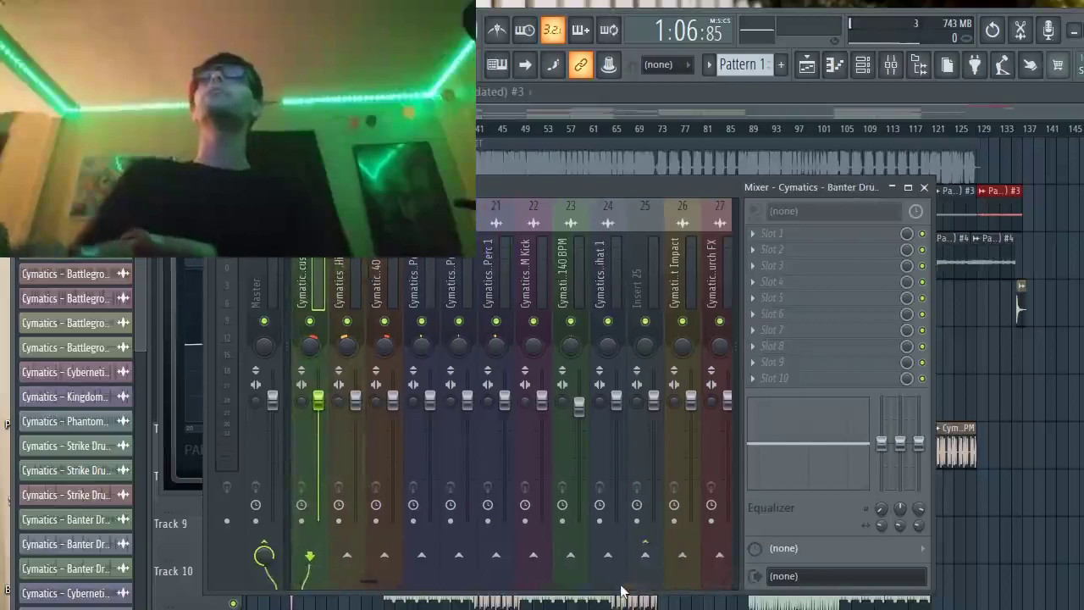
pyautogui.rightClick(644, 559)
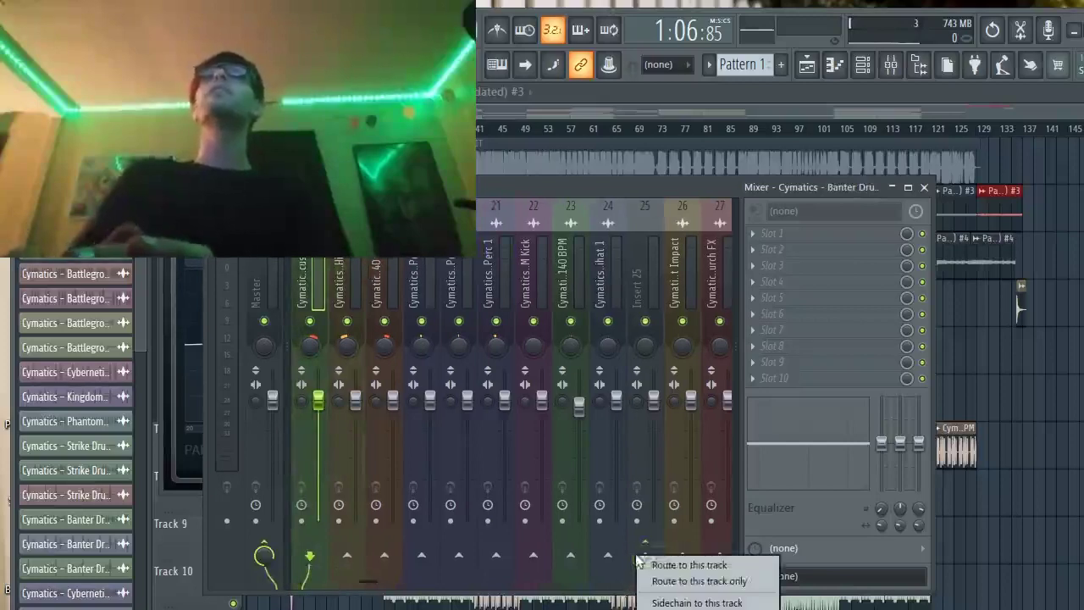
pyautogui.click(654, 581)
pyautogui.press('Left')
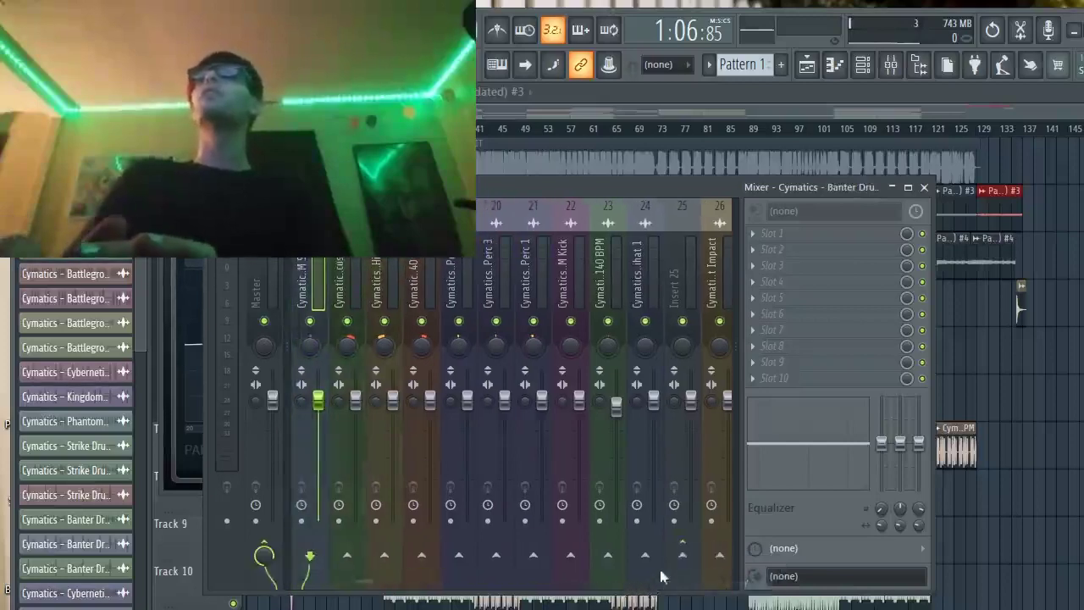
pyautogui.rightClick(683, 557)
pyautogui.click(690, 581)
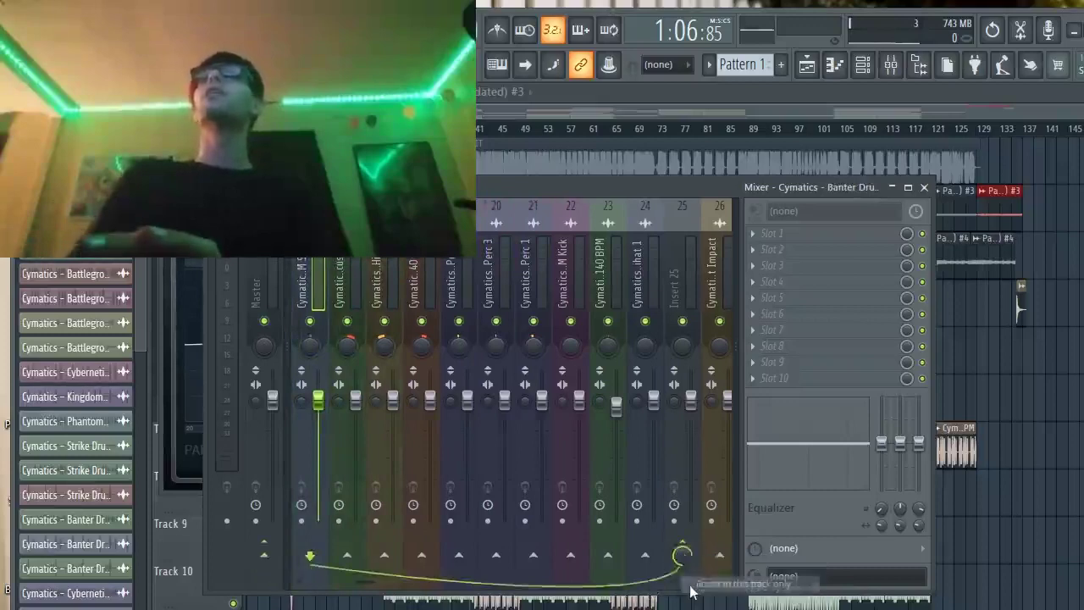
# Route the Banter hihat insert at position 14 only to Insert 25 and widen the mixer window to show more inserts.
pyautogui.press('Left')
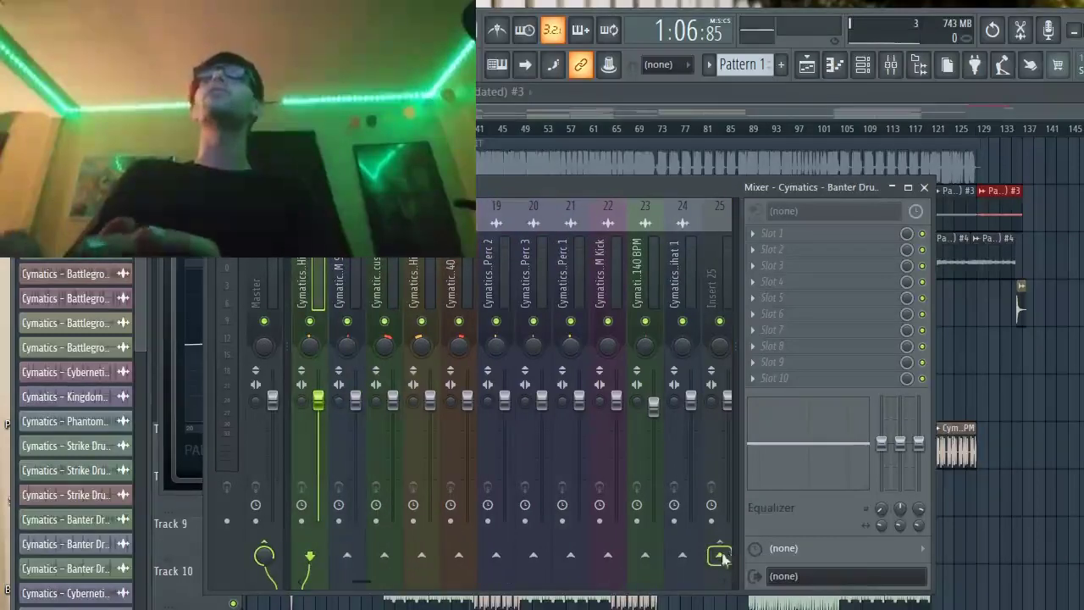
pyautogui.rightClick(722, 557)
pyautogui.click(738, 582)
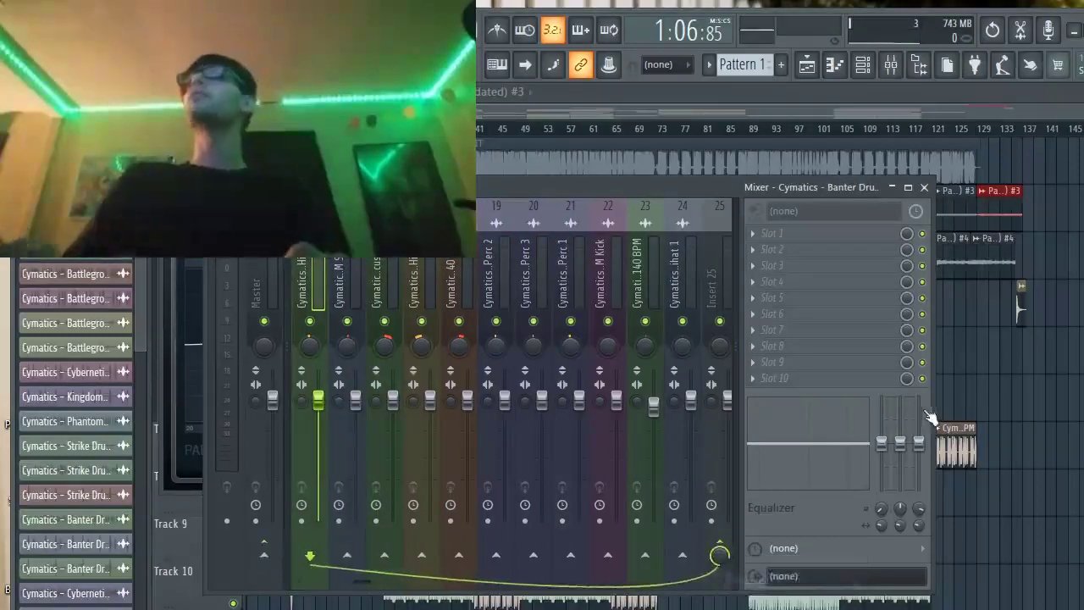
pyautogui.moveTo(933, 406); pyautogui.dragTo(1083, 405)
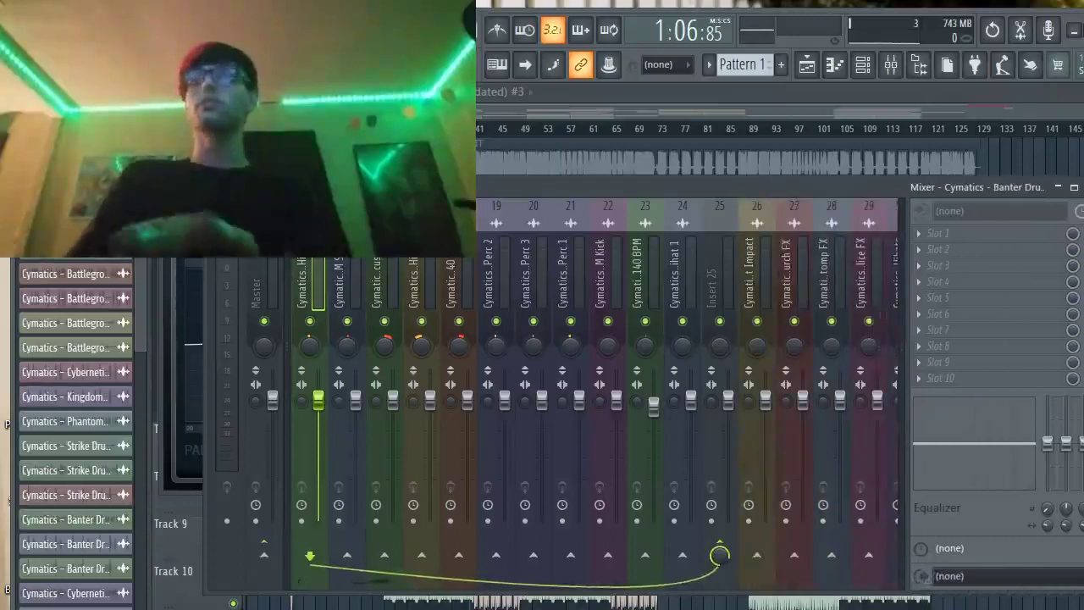
# Route the Strike snare insert at position 13 and the Phantom hihat insert at position 12 only to Insert 25.
pyautogui.moveTo(719, 555); pyautogui.dragTo(263, 555)
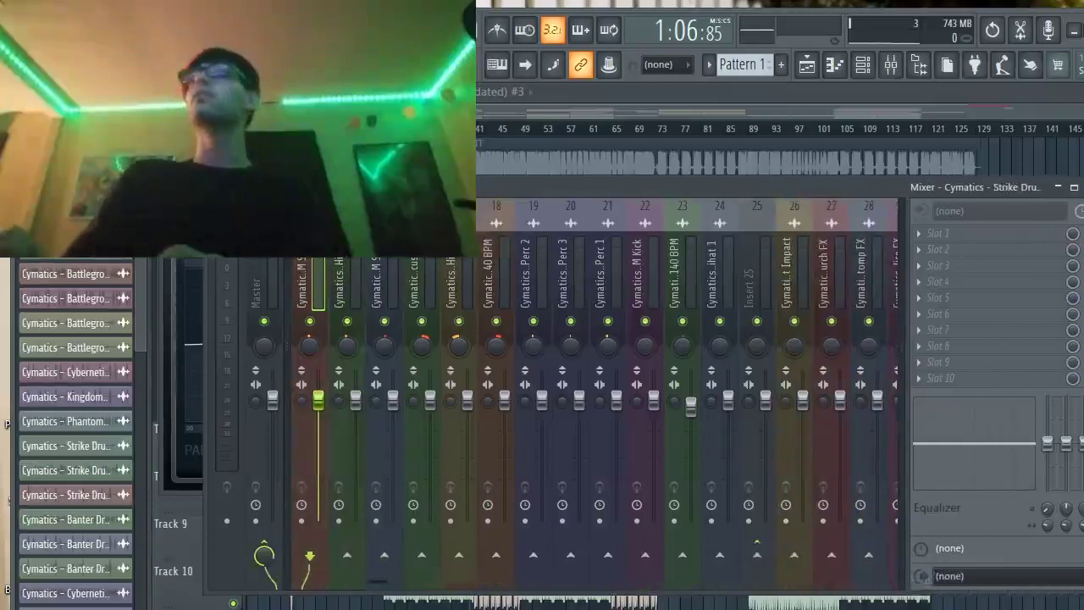
pyautogui.rightClick(762, 561)
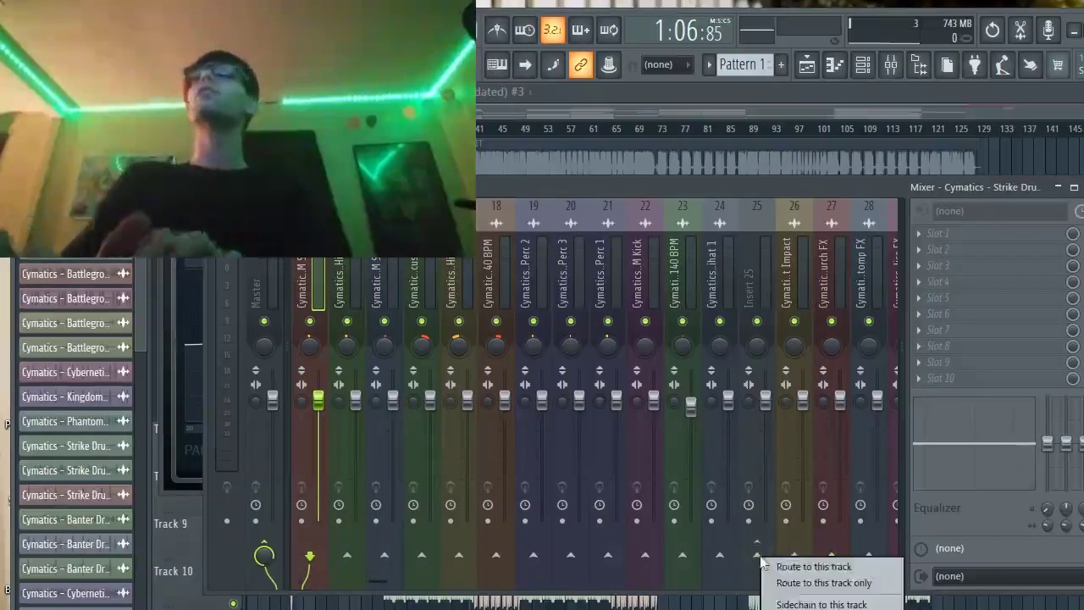
pyautogui.click(787, 583)
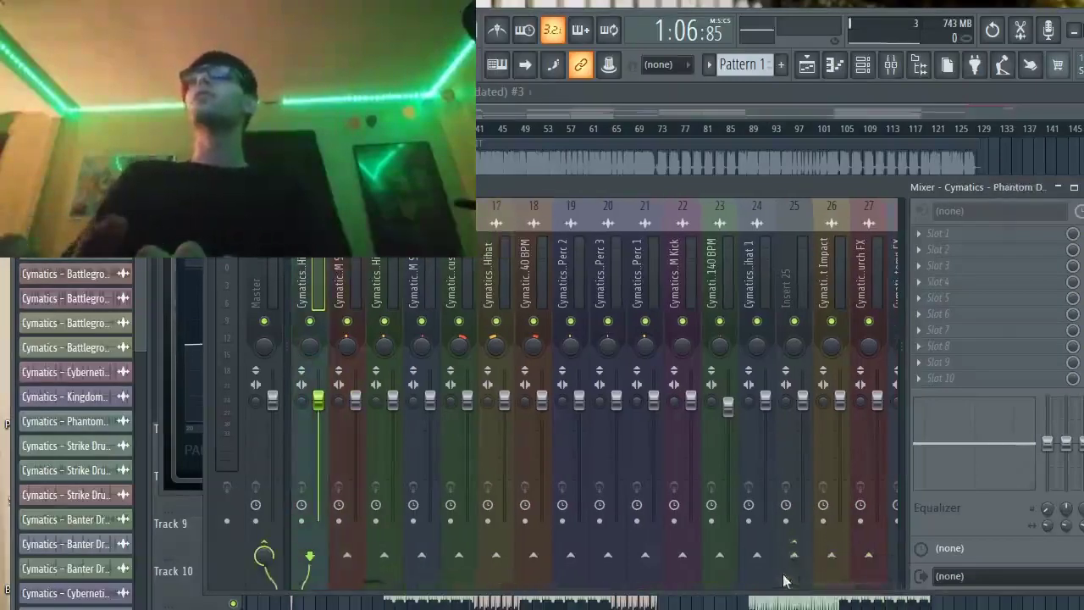
pyautogui.rightClick(796, 558)
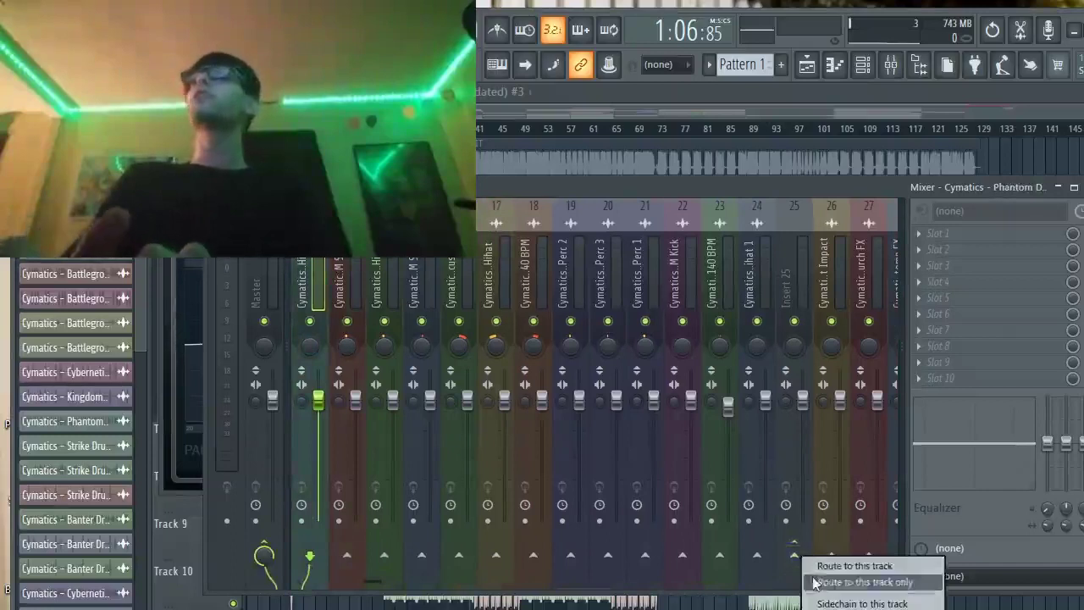
pyautogui.click(818, 583)
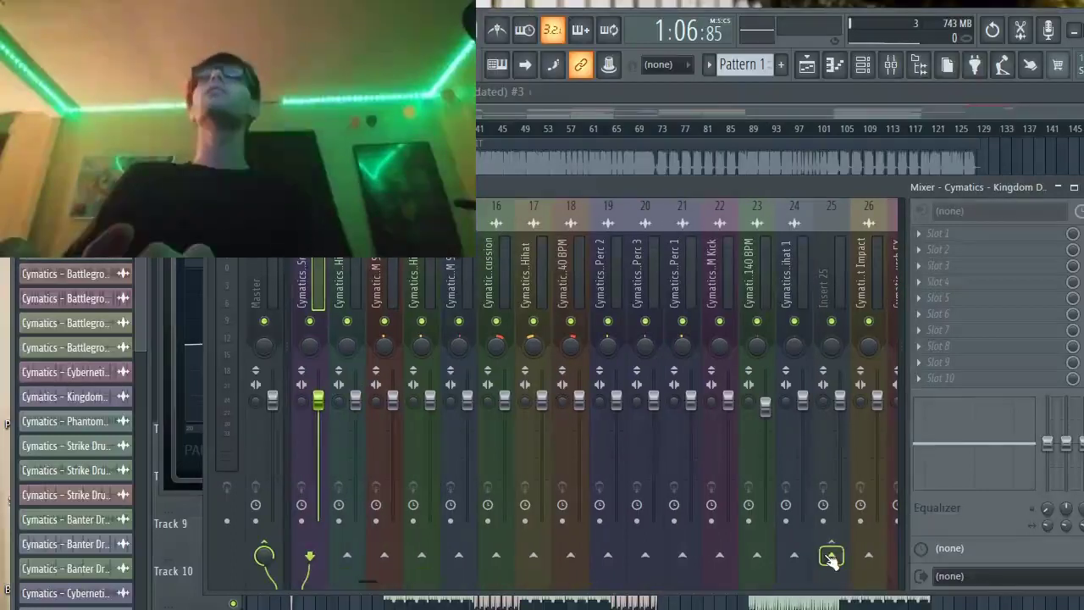
# Route the Kingdom insert at position 11 and the Cybernetic insert at position 10 only to Insert 25.
pyautogui.rightClick(831, 560)
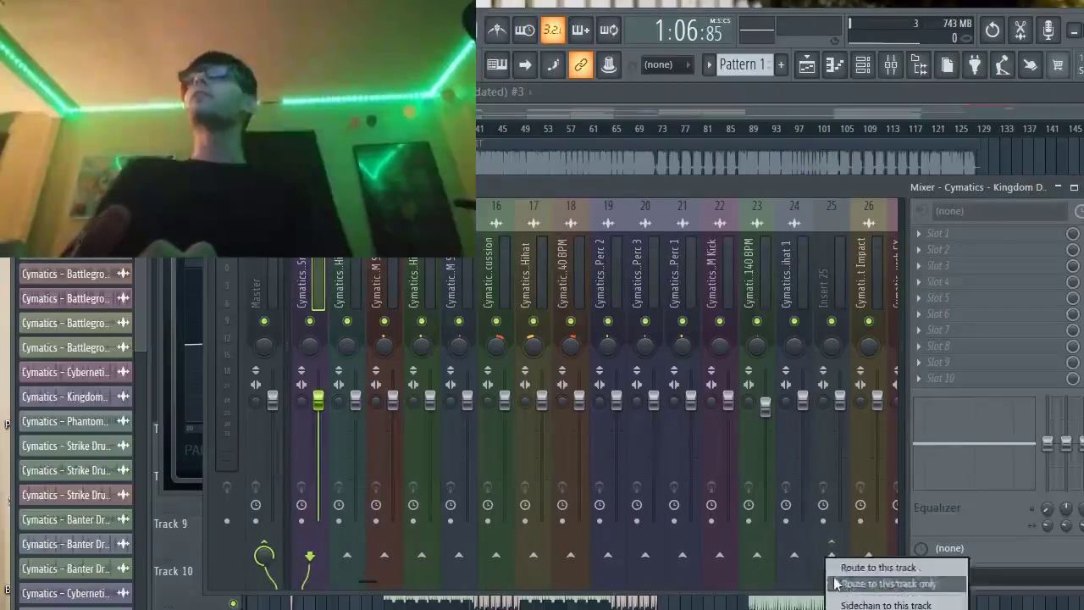
pyautogui.click(834, 583)
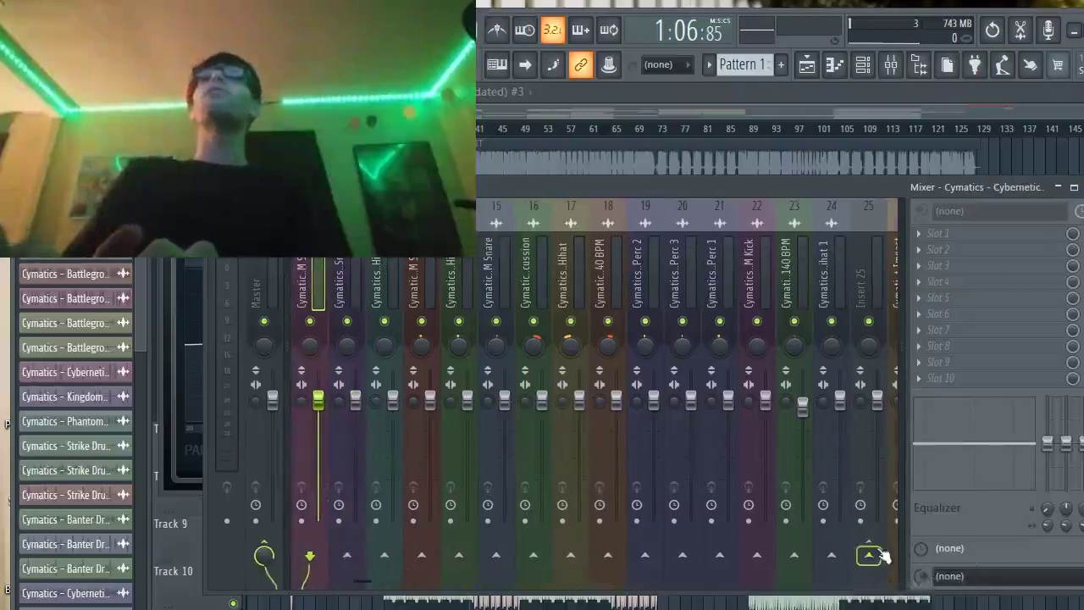
pyautogui.rightClick(869, 556)
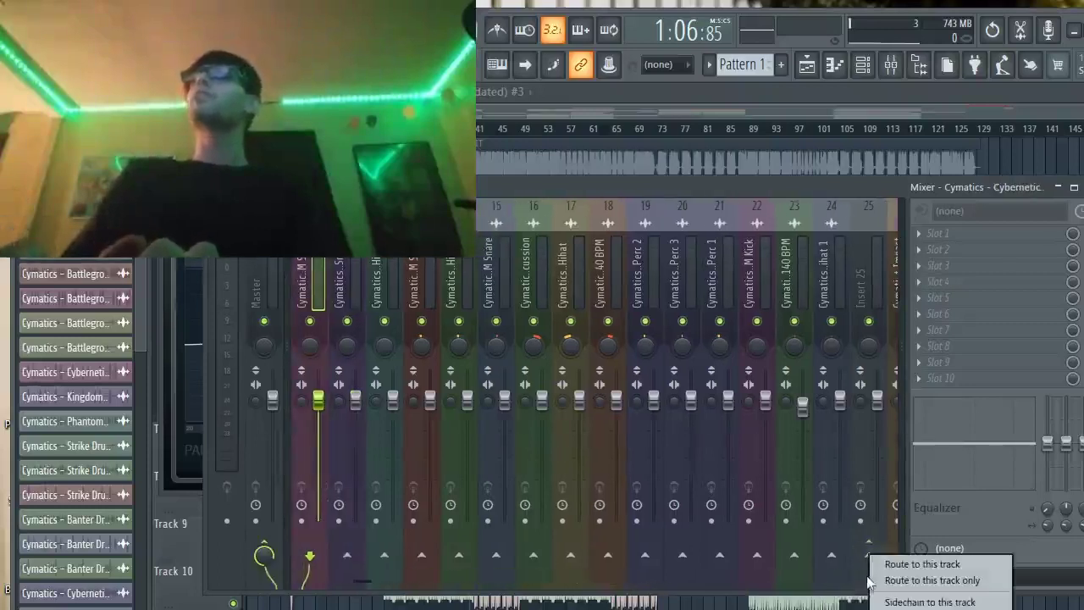
pyautogui.click(871, 581)
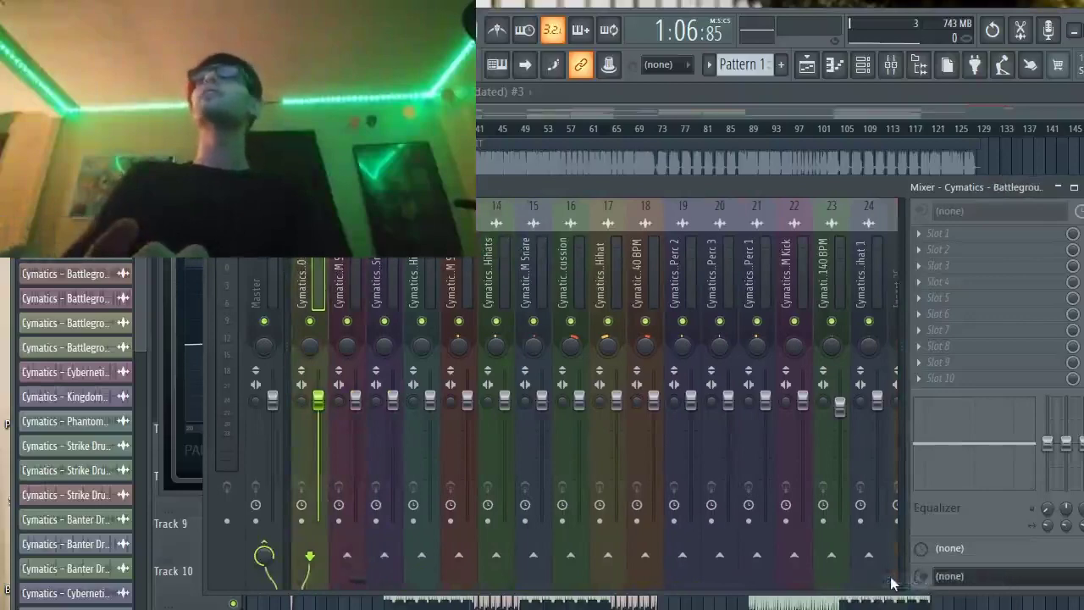
# Route the Battleground insert at position 9 only to Insert 25, clearing its stray route to insert 24, and widen the mixer window.
pyautogui.rightClick(877, 555)
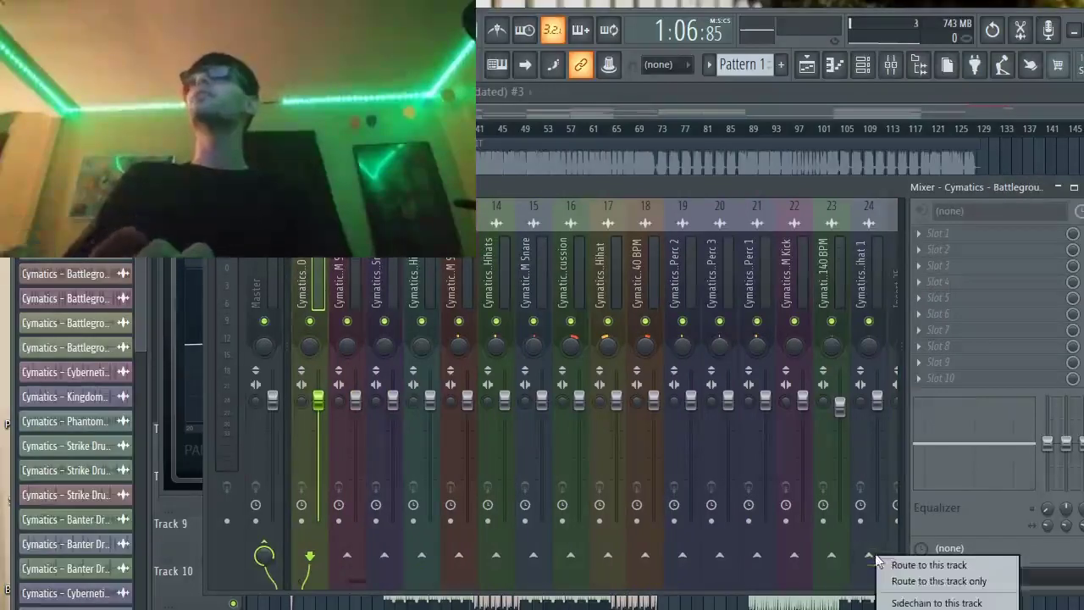
pyautogui.click(911, 584)
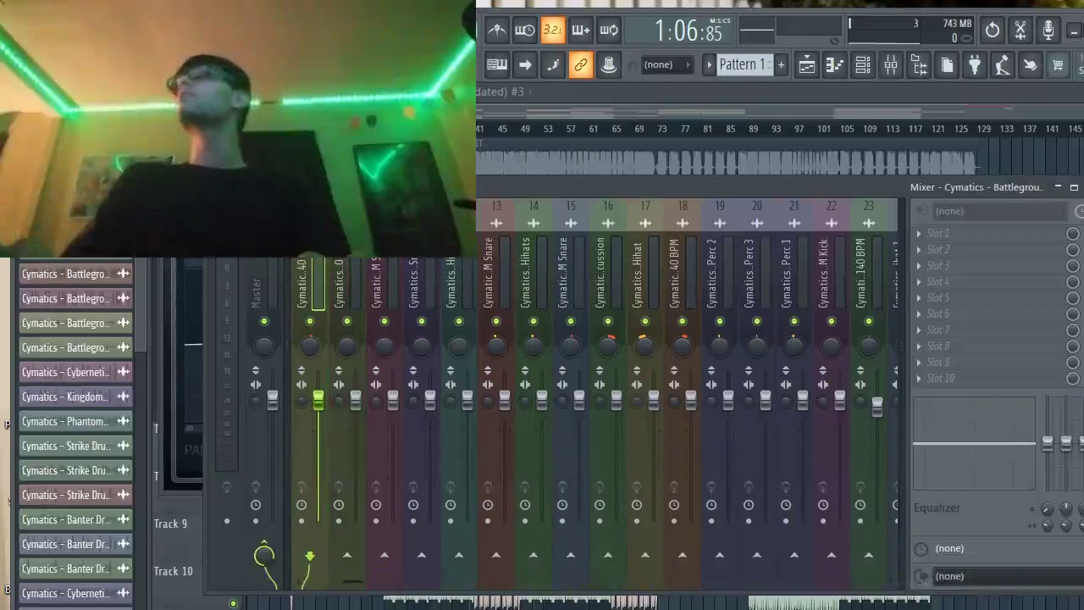
pyautogui.moveTo(1078, 382); pyautogui.dragTo(1083, 381)
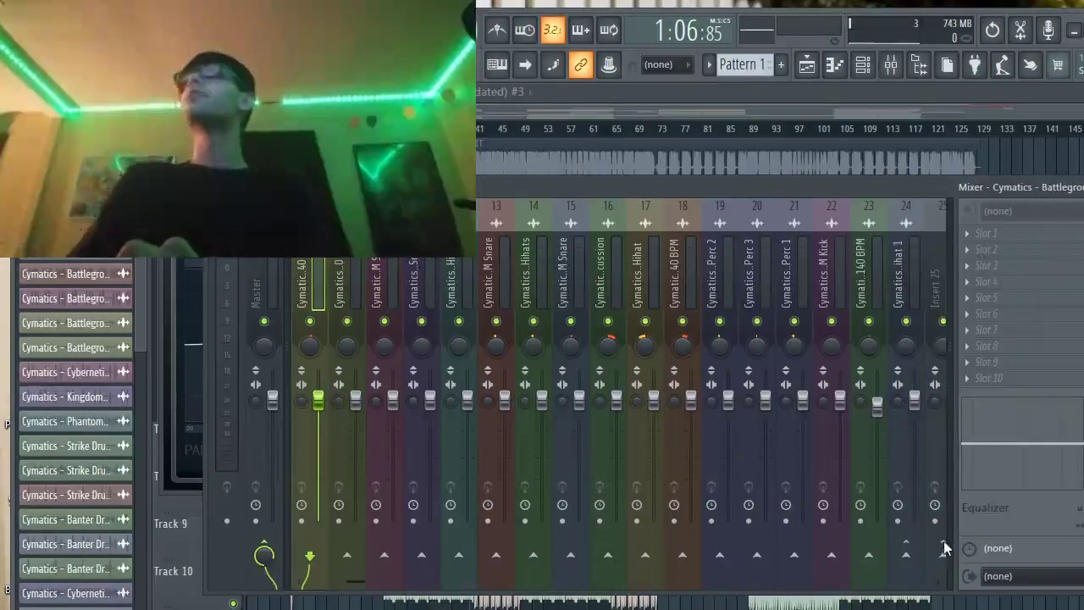
pyautogui.press('Right')
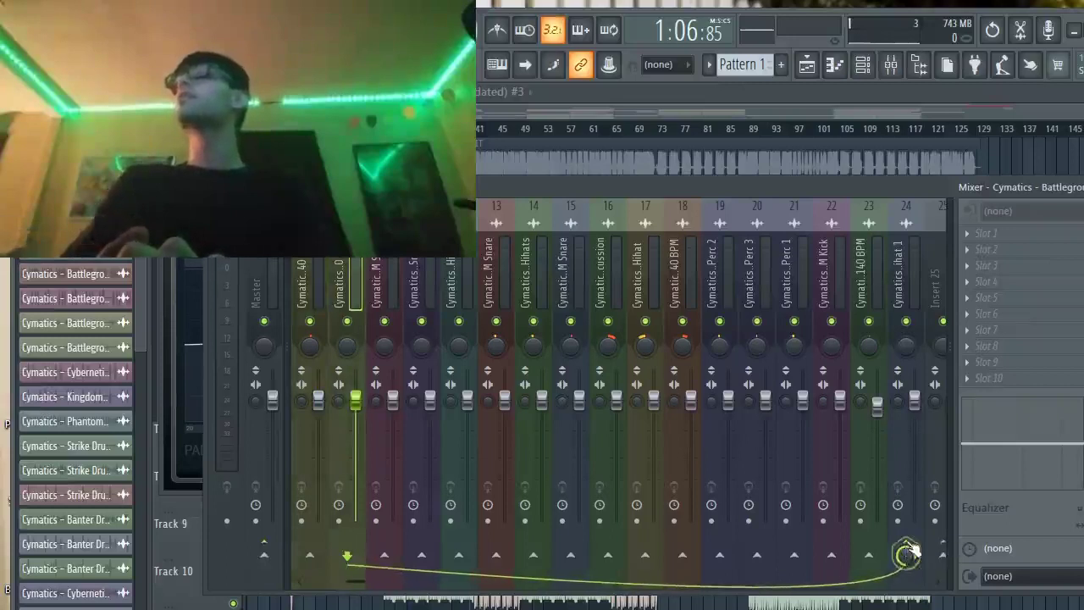
pyautogui.click(912, 553)
pyautogui.rightClick(942, 555)
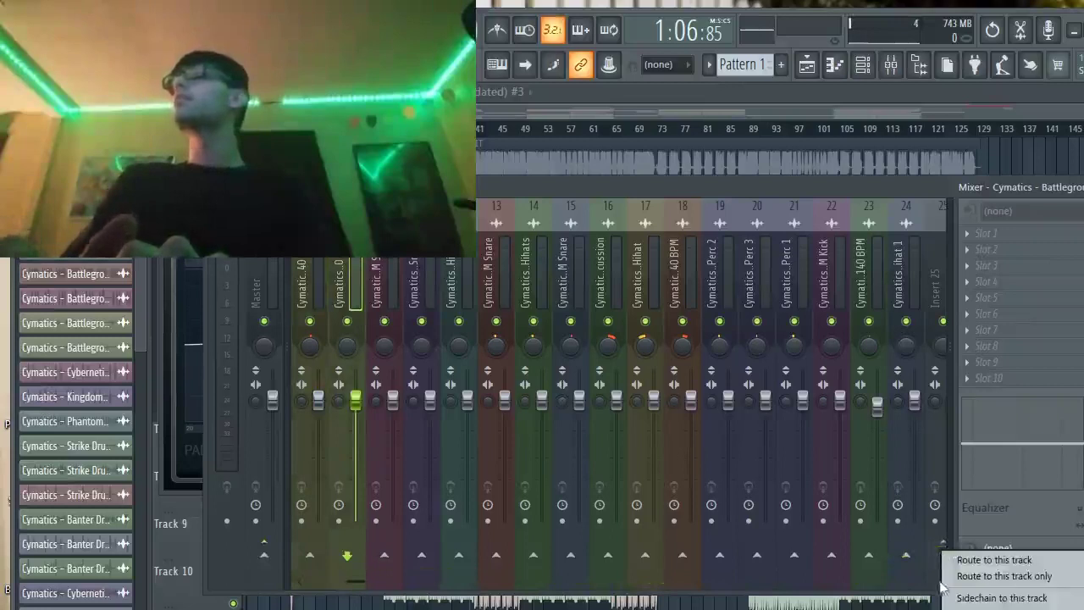
pyautogui.click(966, 573)
# Check the routing of insert 10 and route the Battleground insert at position 8 only to Insert 25.
pyautogui.press('Right')
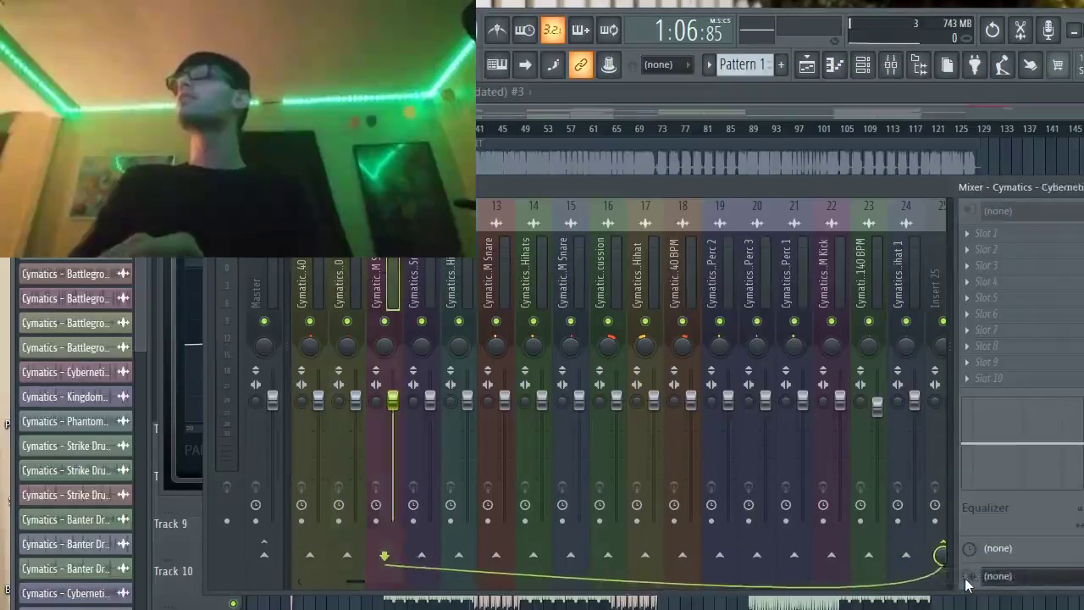
pyautogui.press('Left')
pyautogui.press('Left')
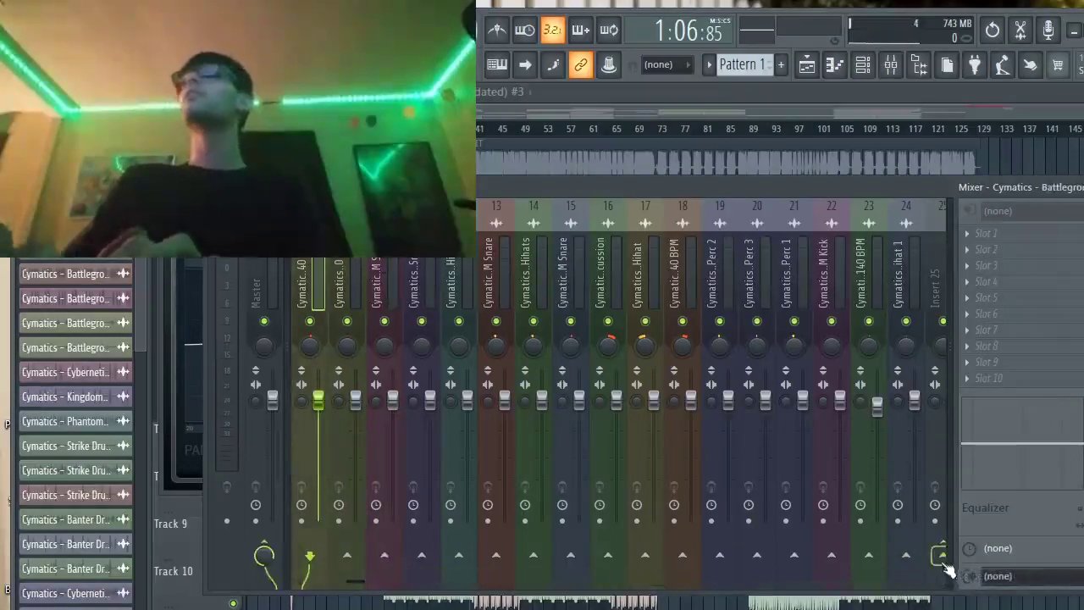
pyautogui.rightClick(943, 557)
pyautogui.click(970, 584)
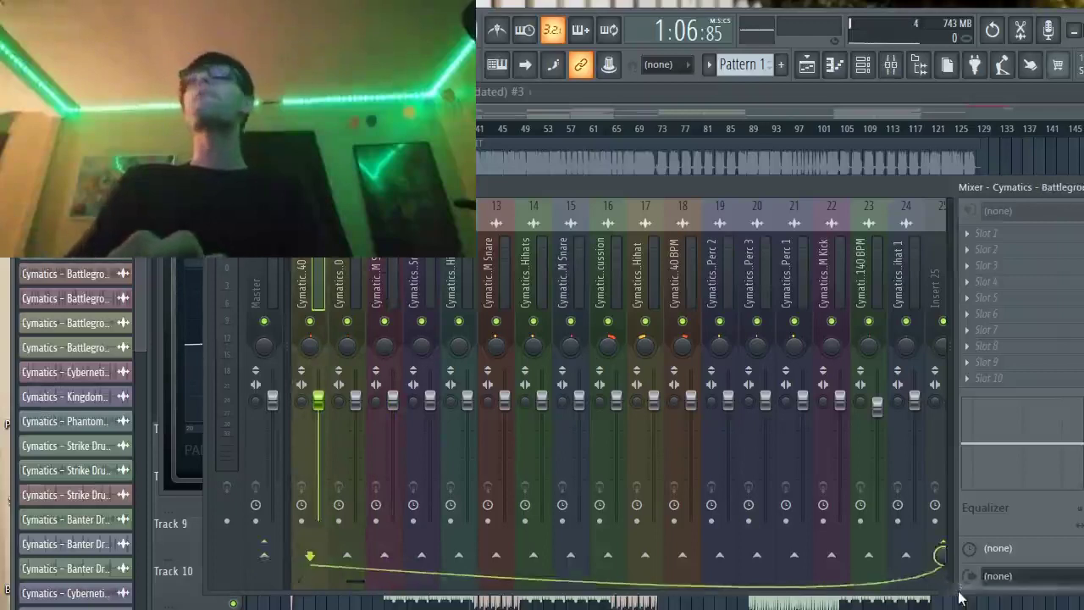
# Widen the mixer window further and route the Strike hihat inserts at positions 7 and 6 only to Insert 25.
pyautogui.press('Left')
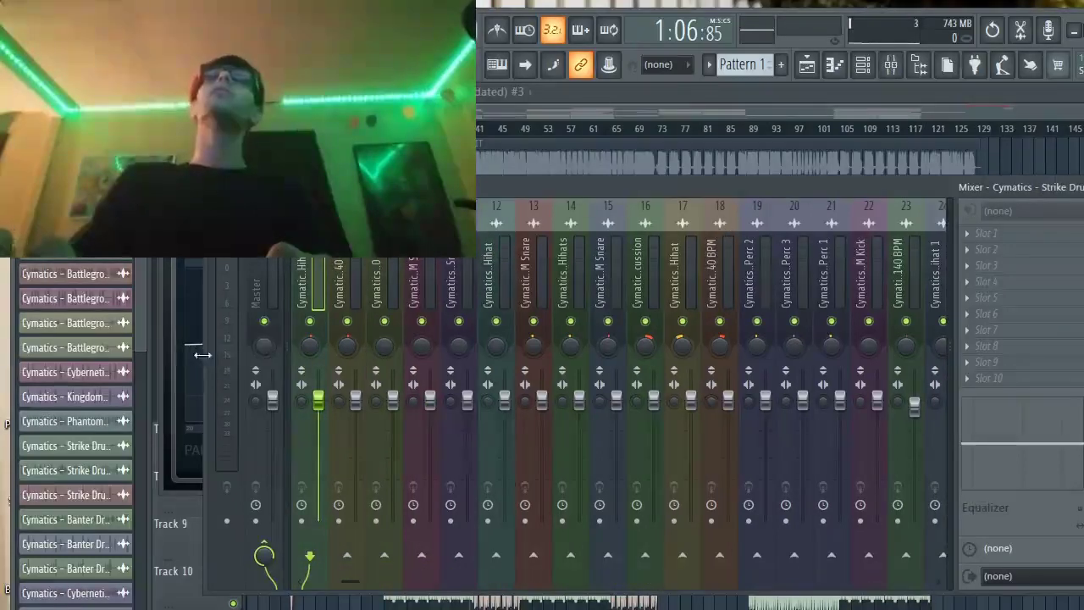
pyautogui.moveTo(204, 355); pyautogui.dragTo(62, 357)
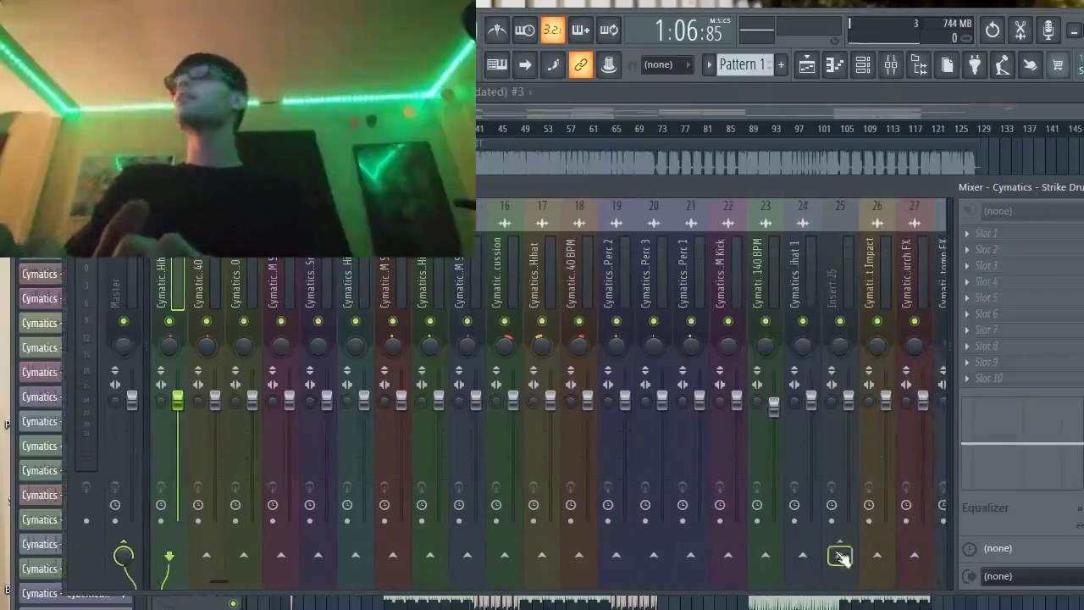
pyautogui.rightClick(840, 557)
pyautogui.click(871, 581)
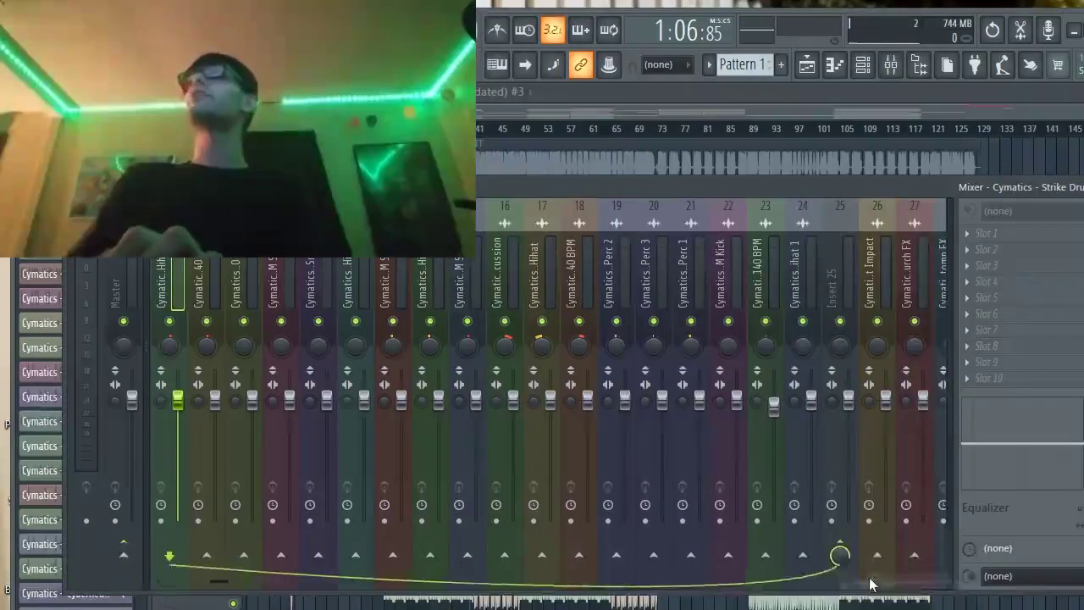
pyautogui.press('Left')
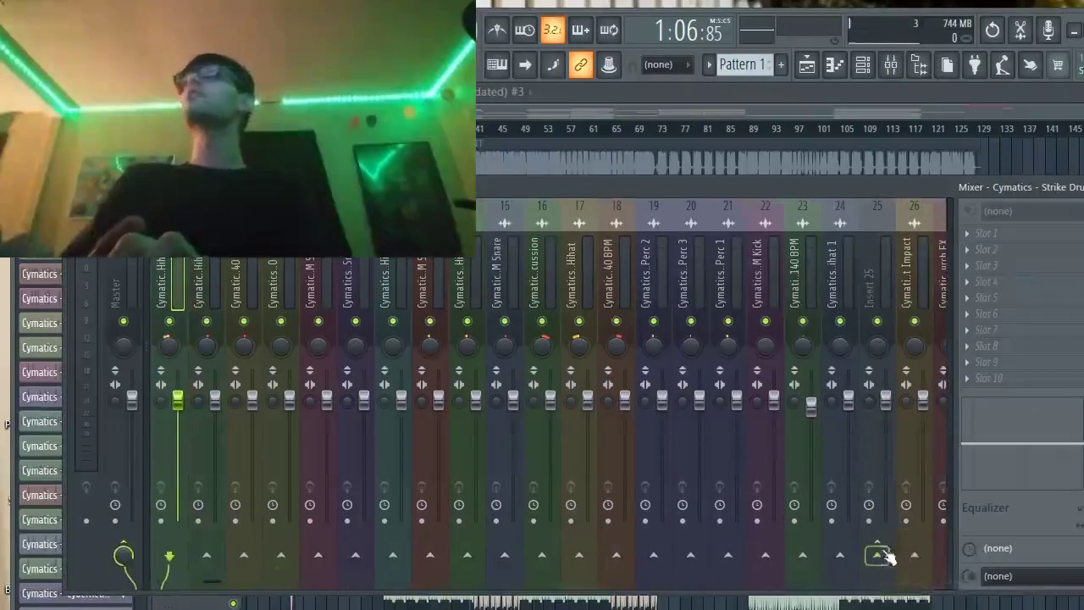
pyautogui.rightClick(882, 554)
pyautogui.click(896, 577)
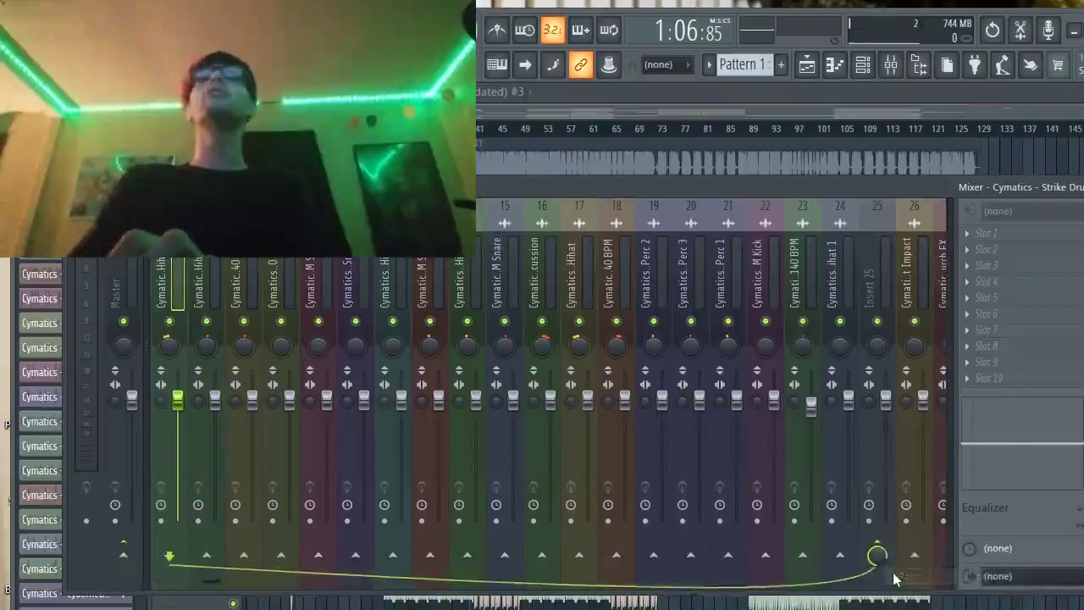
# Route the Battleground inserts at positions 5 and 4 only to Insert 25, widening the mixer window to keep the bus in view.
pyautogui.press('Left')
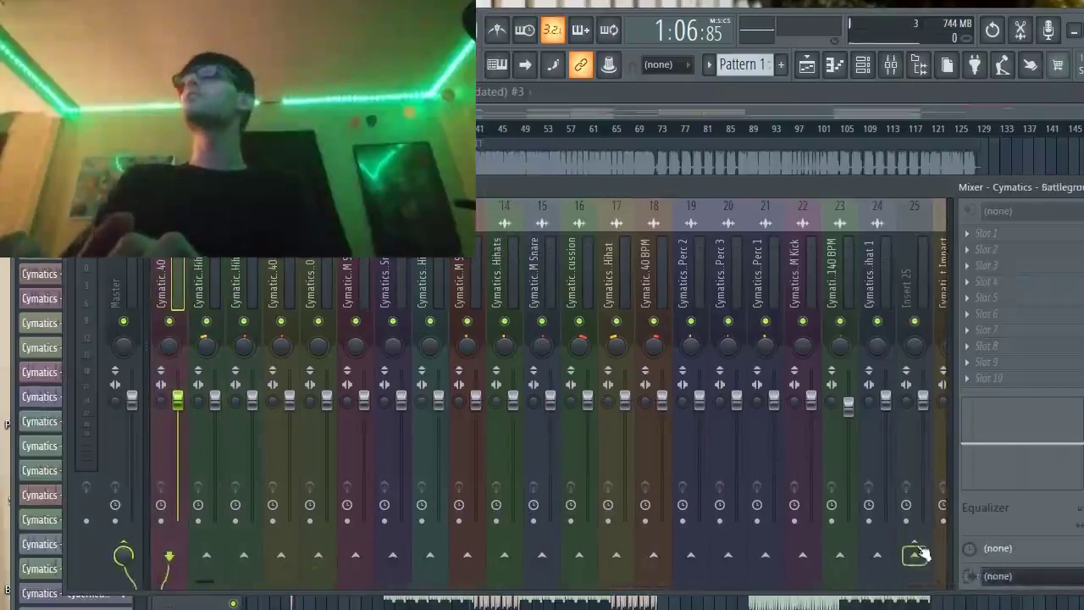
pyautogui.rightClick(915, 556)
pyautogui.click(936, 578)
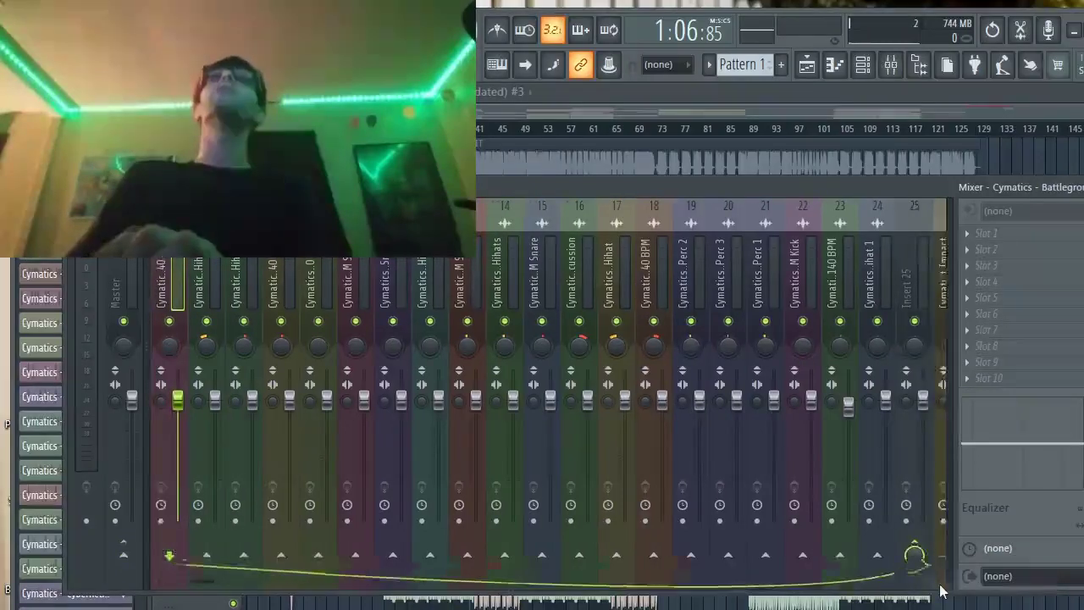
pyautogui.press('Left')
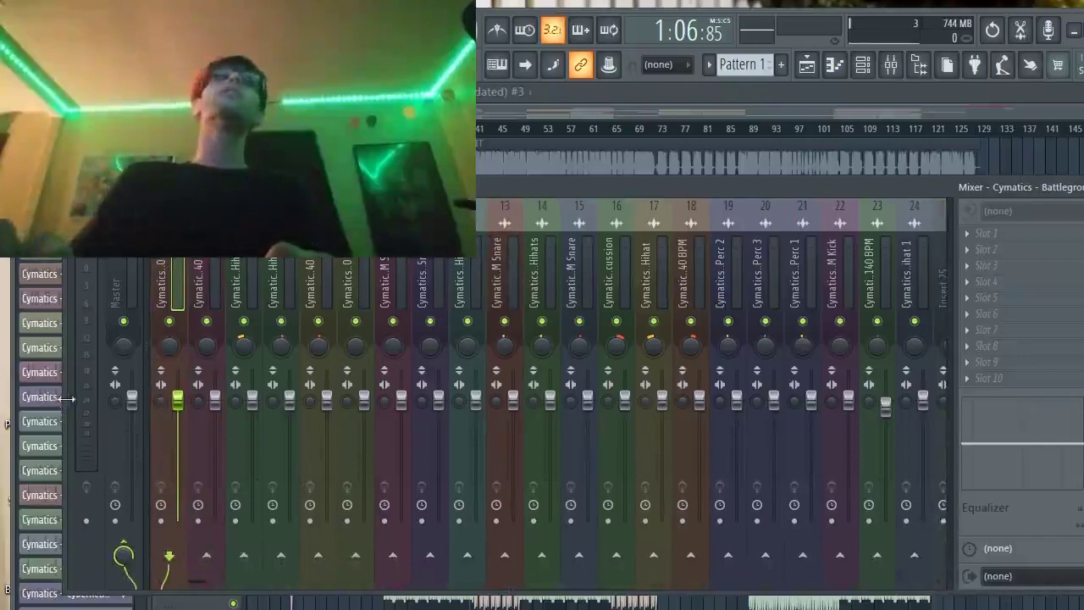
pyautogui.moveTo(66, 396); pyautogui.dragTo(8, 396)
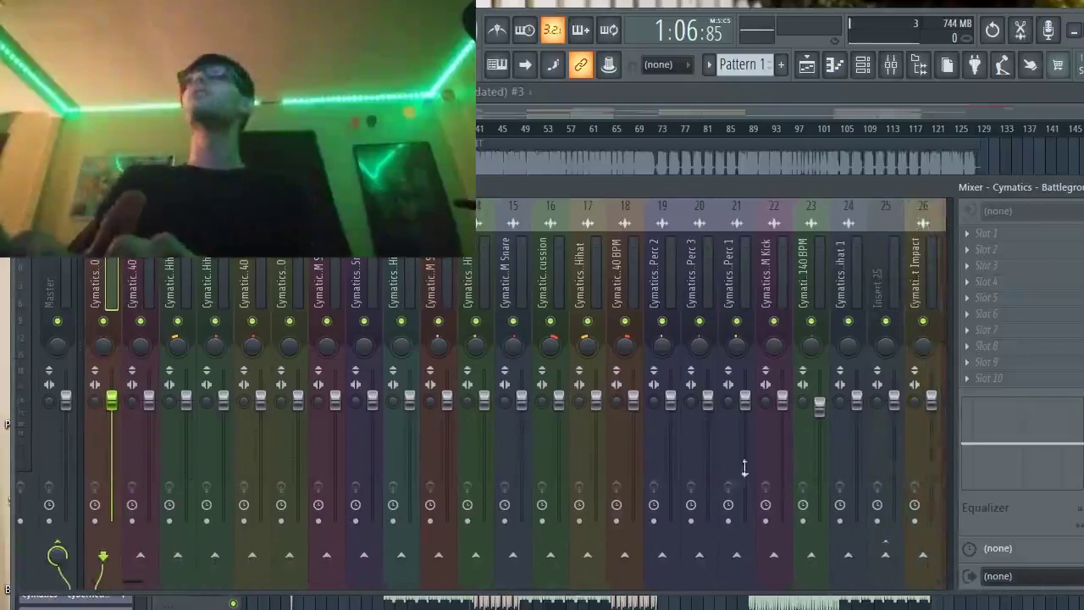
pyautogui.rightClick(886, 556)
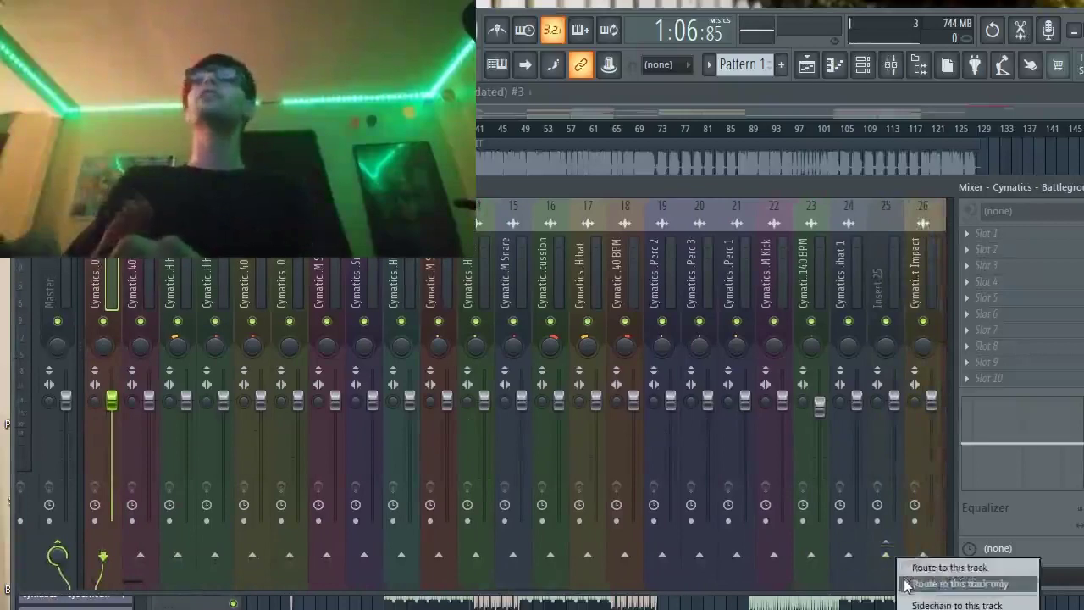
pyautogui.click(908, 583)
# Examine the routing of each insert from the melody tracks up to Insert 25, going through them in both directions.
pyautogui.press('Left')
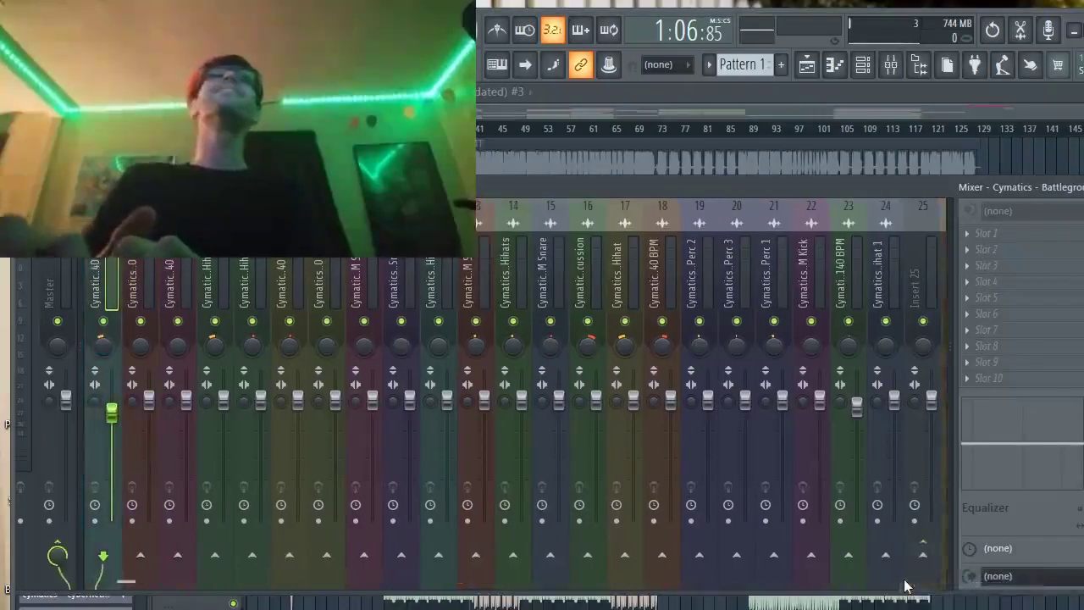
pyautogui.press('Left')
pyautogui.press('Left')
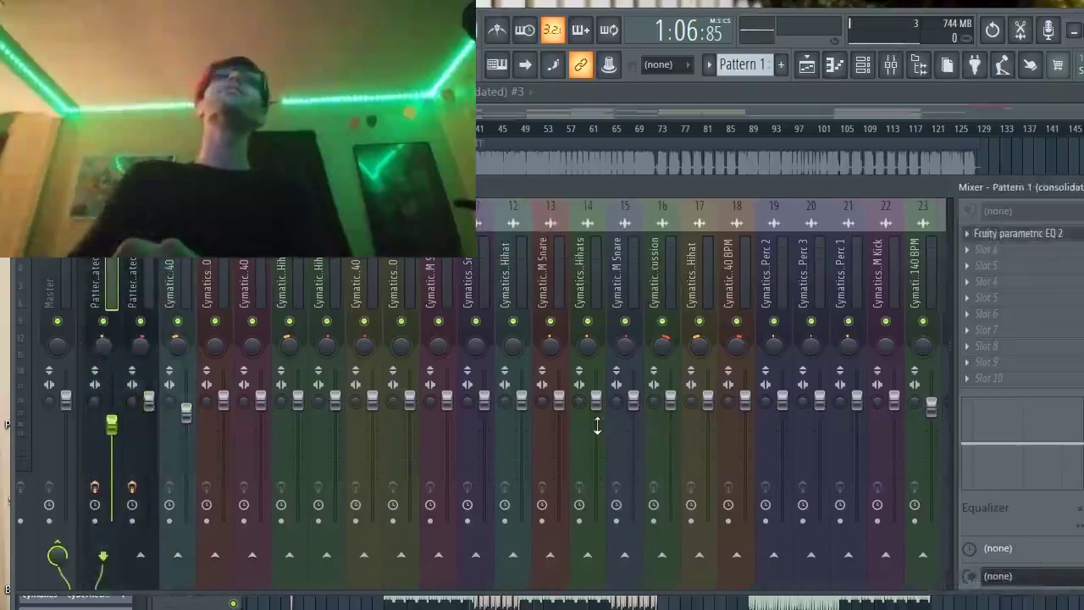
pyautogui.press('Right')
pyautogui.press('Right')
pyautogui.press('Right')
pyautogui.press('Right')
pyautogui.press('Right')
pyautogui.press('Right')
pyautogui.press('Right')
pyautogui.press('Right')
pyautogui.press('Right')
pyautogui.press('Right')
pyautogui.press('Right')
pyautogui.press('Right')
pyautogui.press('Right')
pyautogui.press('Right')
pyautogui.press('Right')
pyautogui.press('Right')
pyautogui.press('Right')
pyautogui.press('Right')
pyautogui.press('Right')
pyautogui.press('Right')
pyautogui.press('Right')
pyautogui.press('Right')
pyautogui.press('Right')
pyautogui.press('Right')
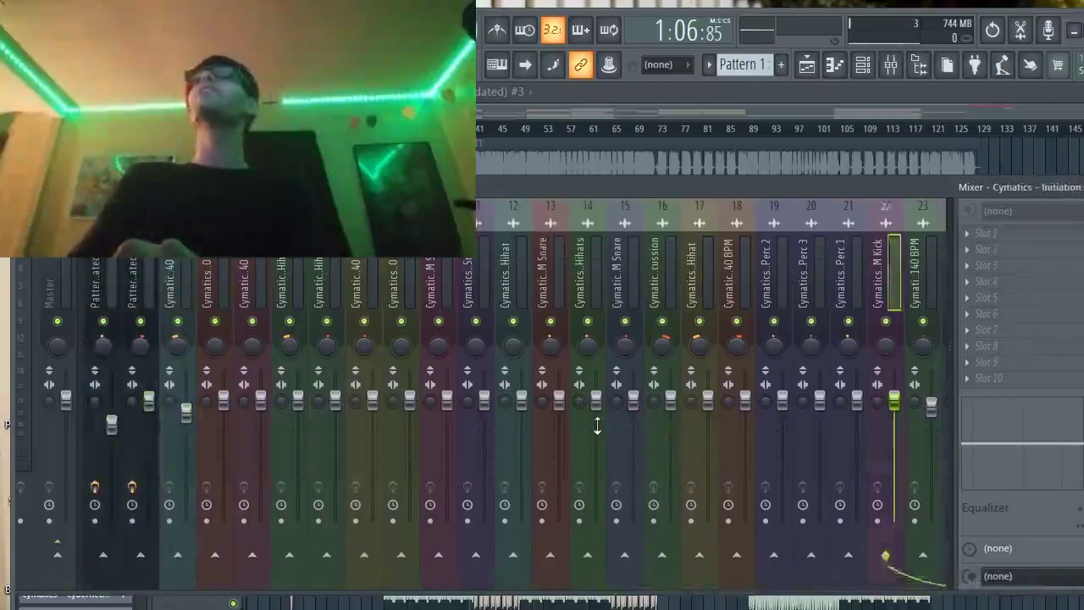
pyautogui.press('Left')
pyautogui.press('Left')
pyautogui.press('Left')
pyautogui.press('Left')
pyautogui.press('Left')
pyautogui.press('Left')
pyautogui.press('Left')
pyautogui.press('Left')
pyautogui.press('Left')
pyautogui.press('Left')
pyautogui.press('Left')
pyautogui.press('Left')
pyautogui.press('Left')
pyautogui.press('Left')
pyautogui.press('Left')
pyautogui.press('Left')
pyautogui.press('Left')
pyautogui.press('Left')
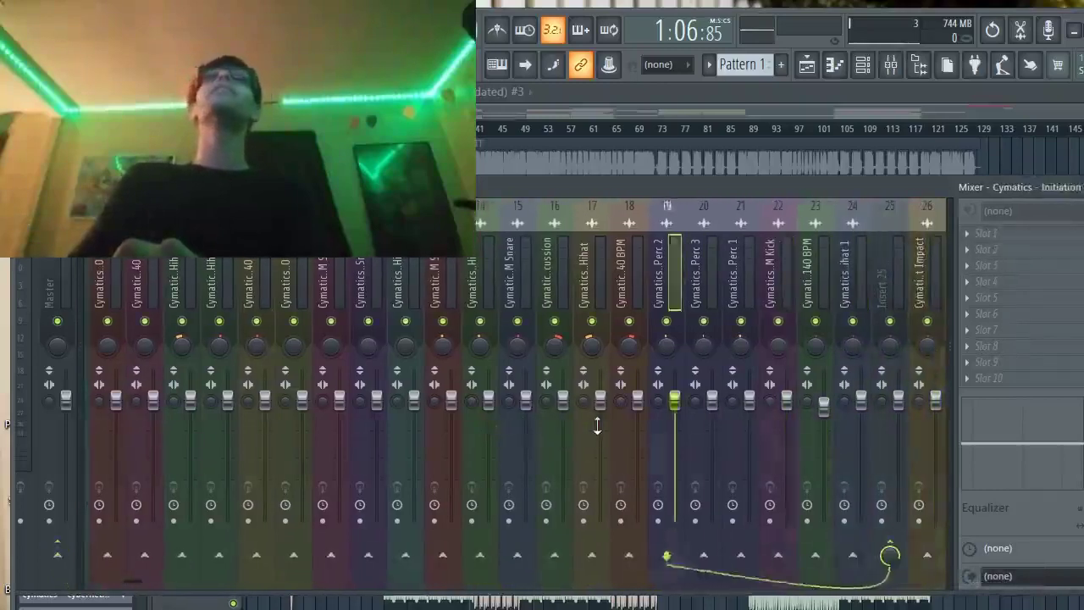
pyautogui.press('Left')
pyautogui.press('Left')
pyautogui.press('Left')
pyautogui.press('Left')
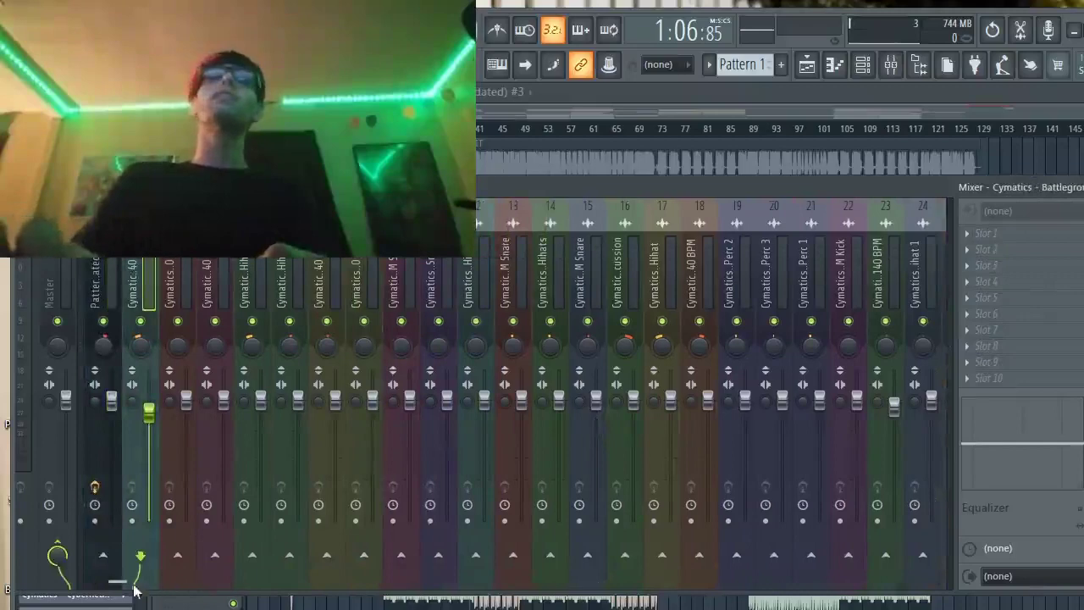
# Route the Battleground insert at position 3 only to Insert 25 and select Insert 25.
pyautogui.moveTo(125, 585); pyautogui.dragTo(130, 585)
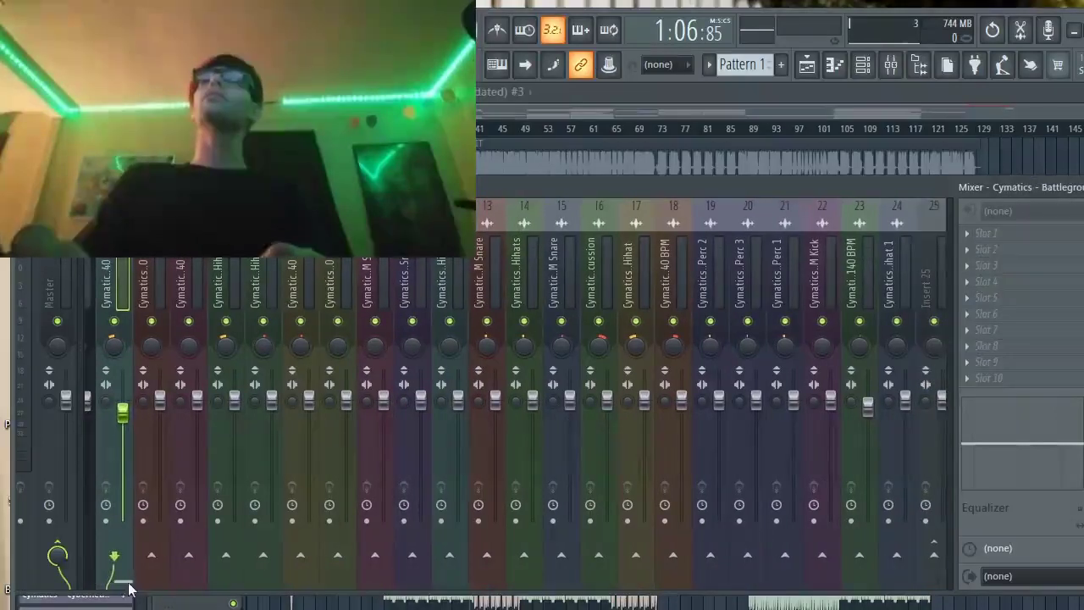
pyautogui.rightClick(945, 562)
pyautogui.click(976, 583)
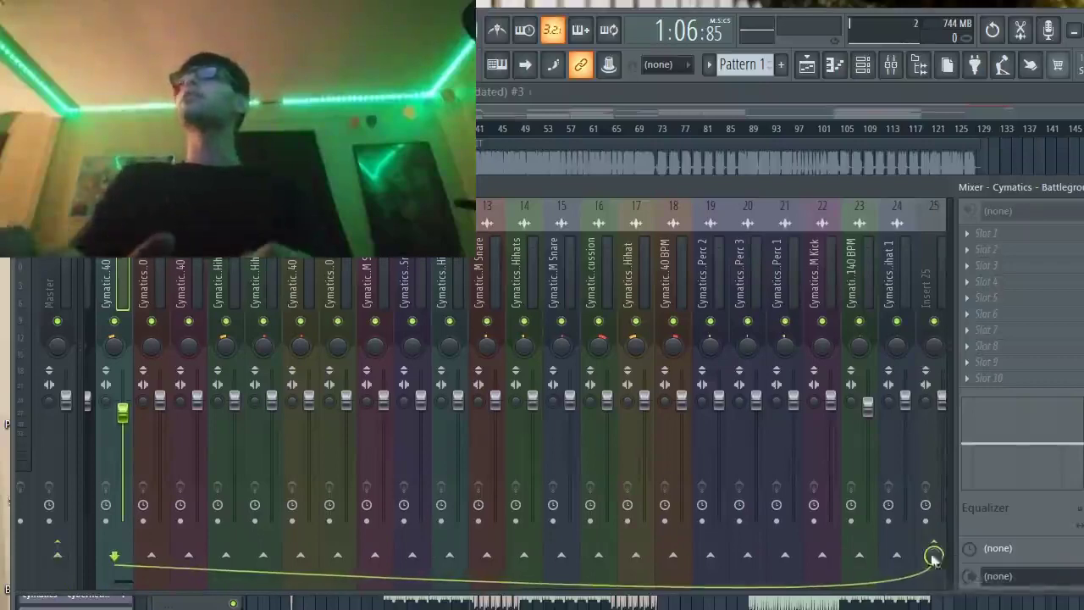
pyautogui.click(935, 267)
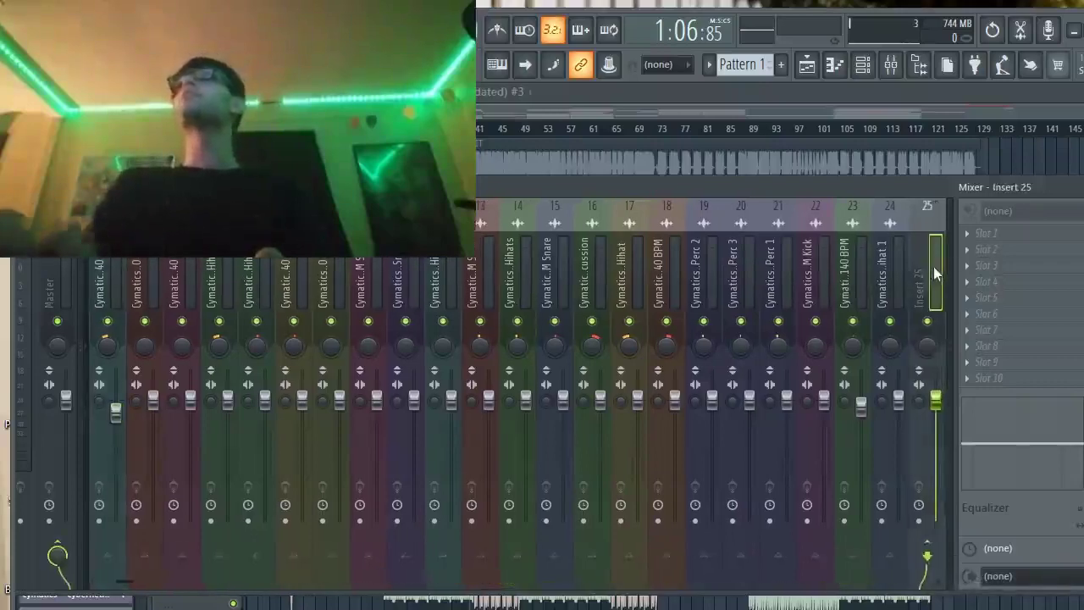
# Rename Insert 25 as "Drum Bus" and give it a purple colour.
pyautogui.rightClick(911, 276)
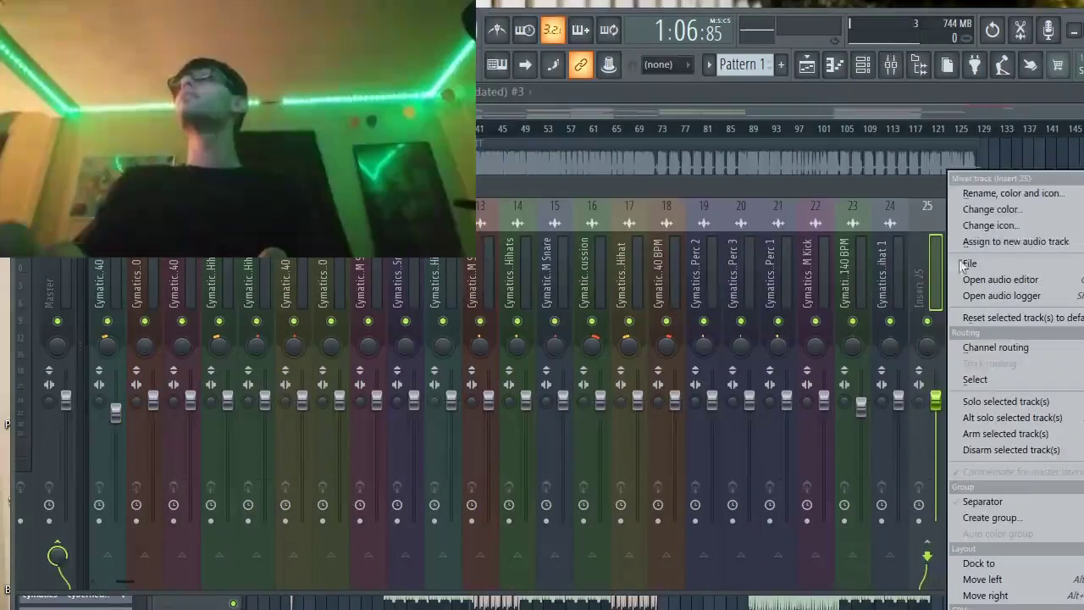
pyautogui.click(1014, 194)
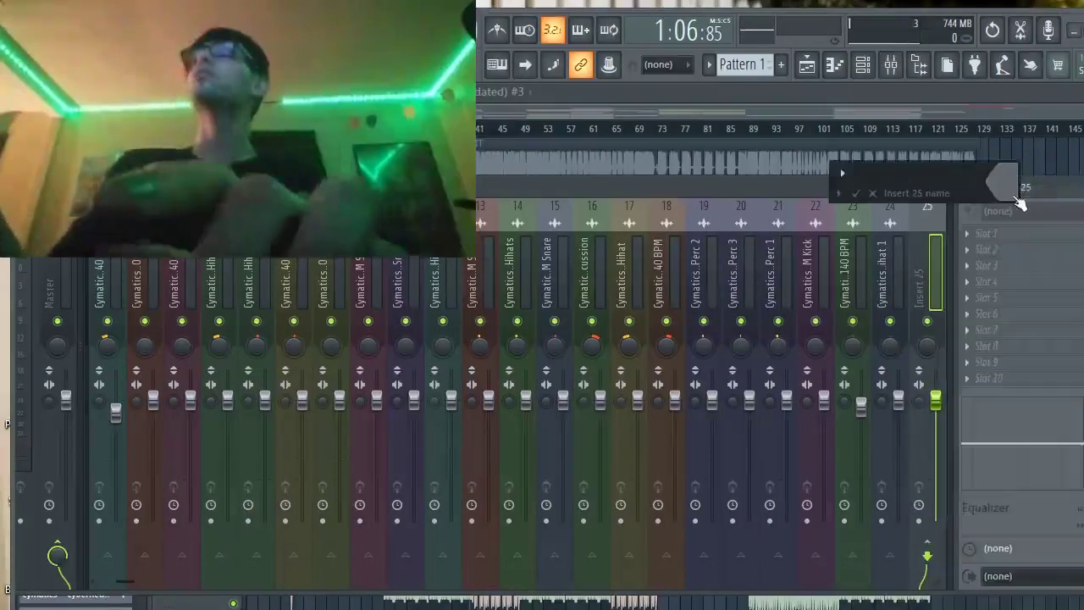
pyautogui.write('Drum Bus')
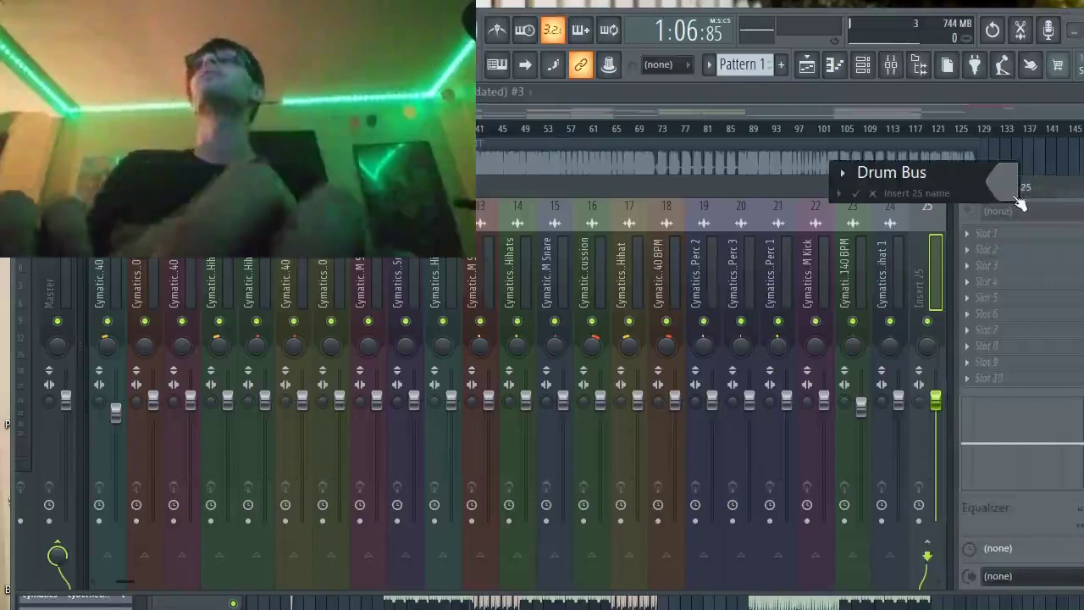
pyautogui.press('Return')
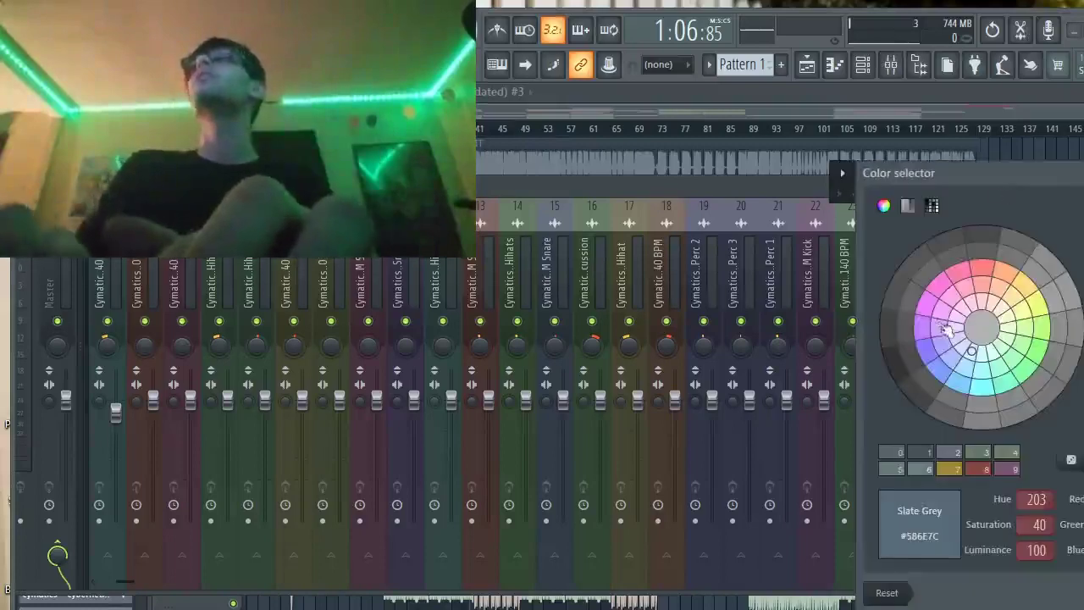
pyautogui.click(927, 305)
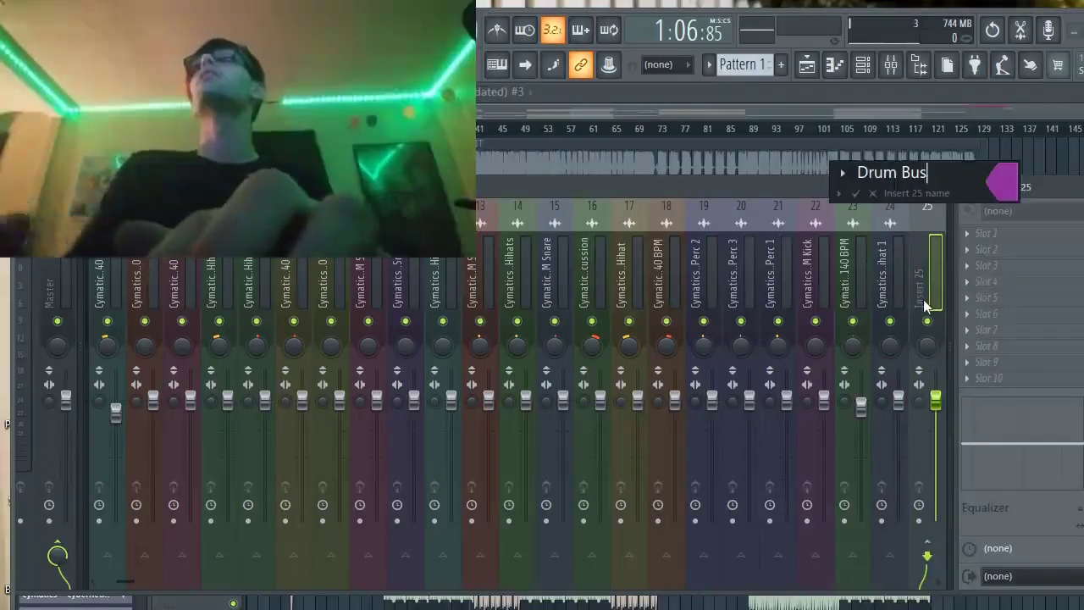
pyautogui.press('Return')
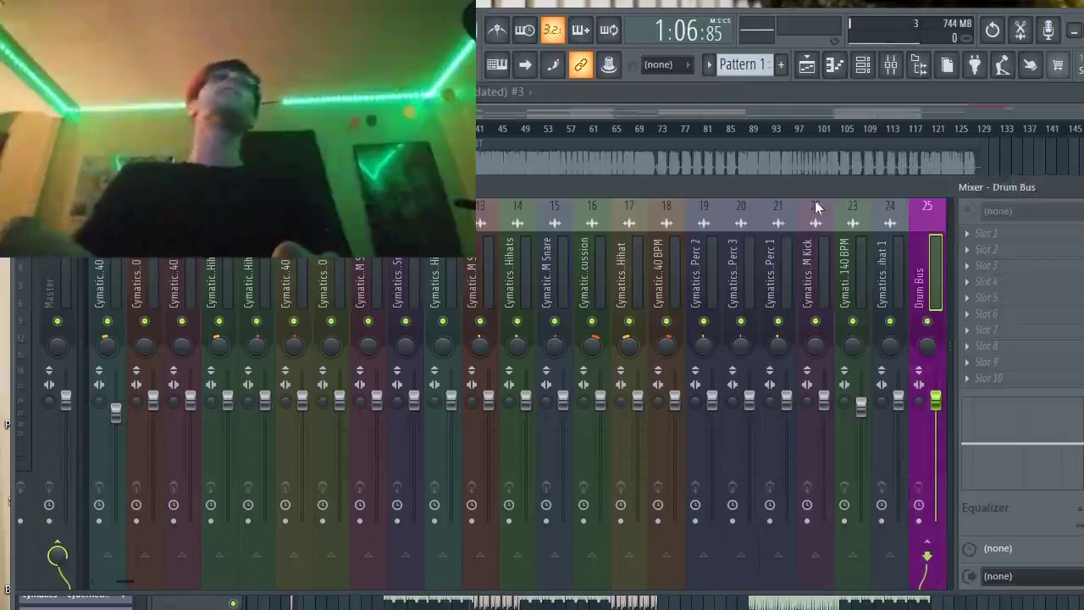
# Route the Cymatics Hihats insert at position 30 only to the Drum Bus.
pyautogui.scroll(-6, 300, 305)
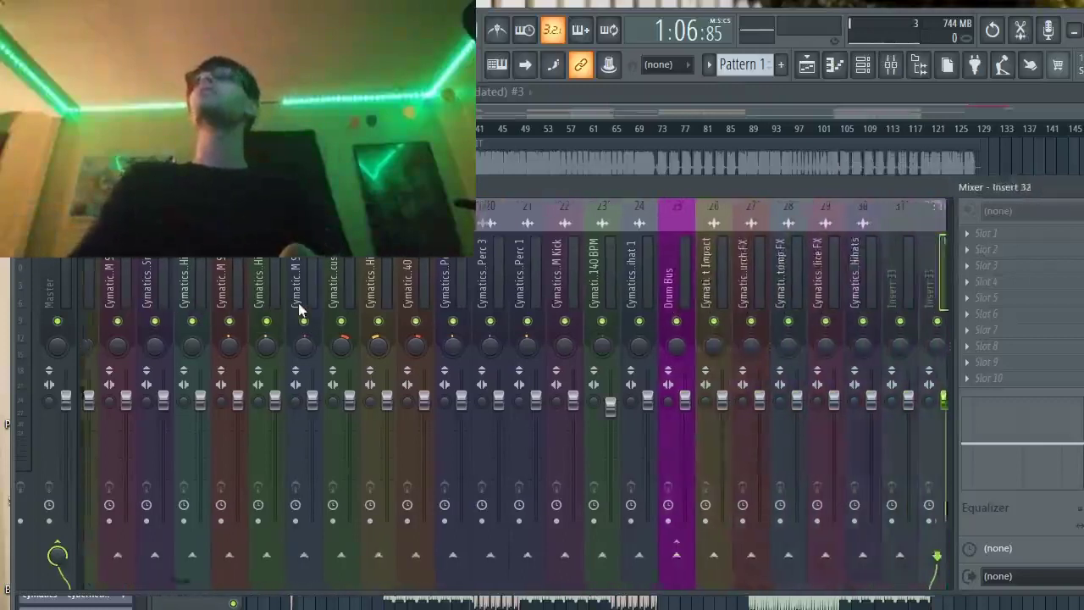
pyautogui.scroll(5, 299, 305)
pyautogui.scroll(1, 299, 305)
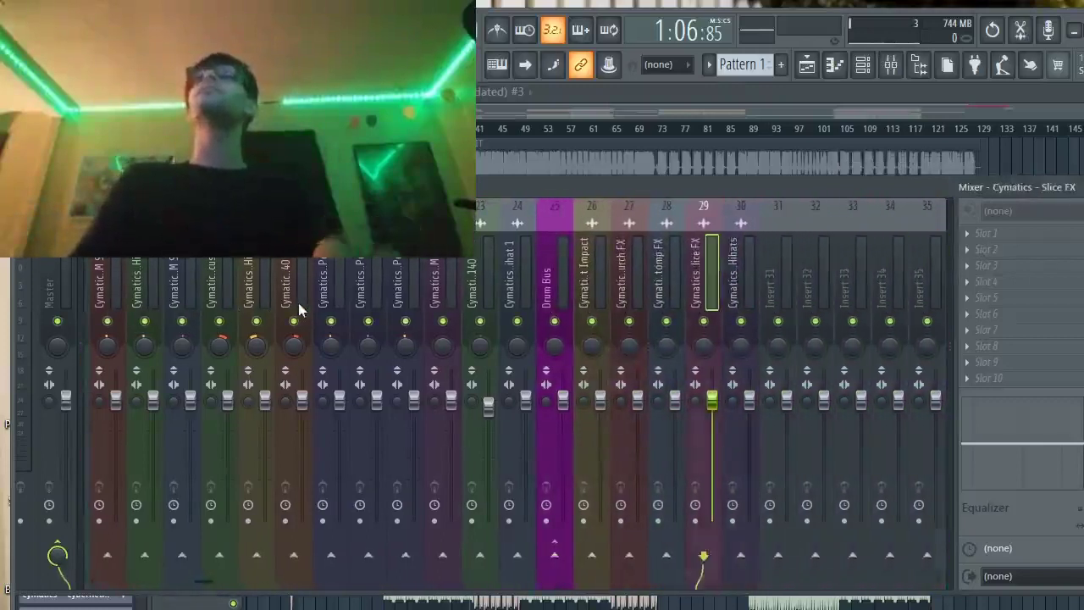
pyautogui.scroll(-1, 299, 305)
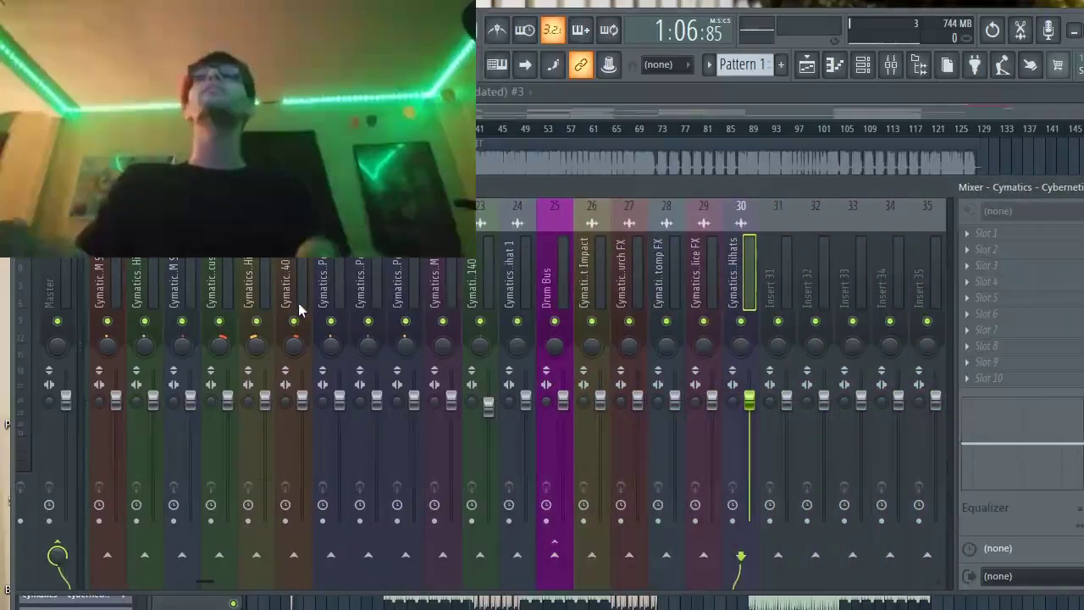
pyautogui.rightClick(555, 556)
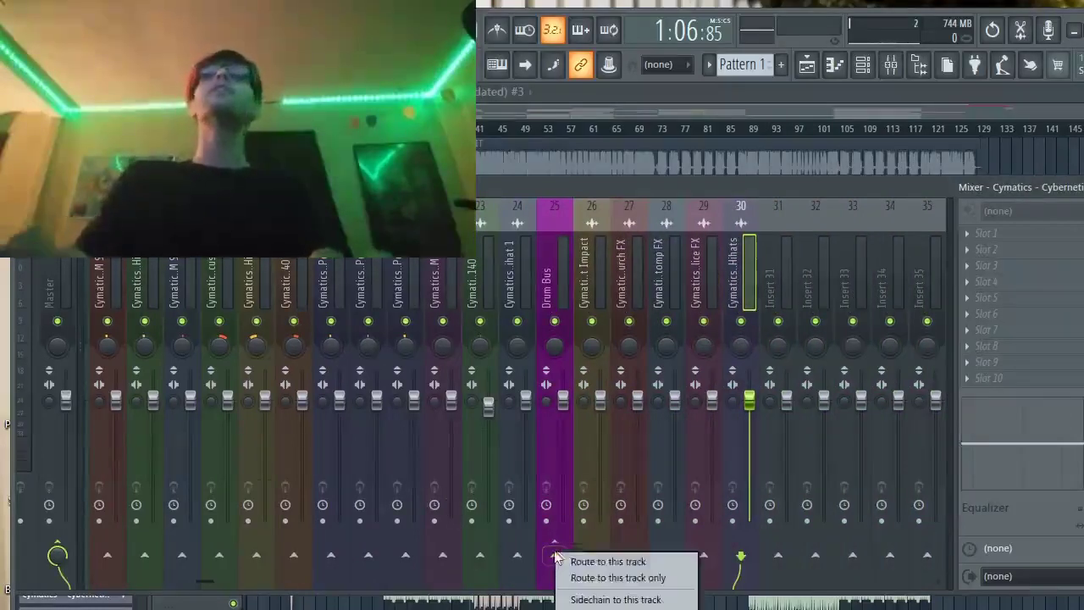
pyautogui.click(627, 580)
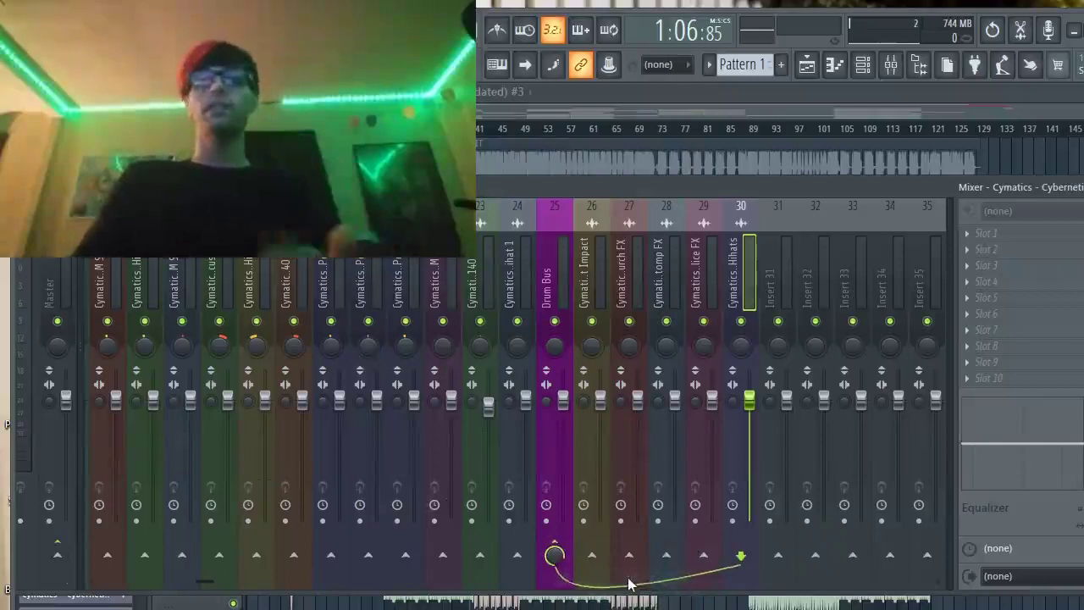
# Move the Cymatics Hihats insert from position 30 to position 25, directly before the Drum Bus.
pyautogui.hotkey('alt', 'Left')
pyautogui.hotkey('alt', 'Left')
pyautogui.hotkey('alt', 'Left')
pyautogui.hotkey('alt', 'Left')
pyautogui.hotkey('alt', 'Left')
pyautogui.hotkey('alt', 'Left')
pyautogui.hotkey('alt', 'Right')
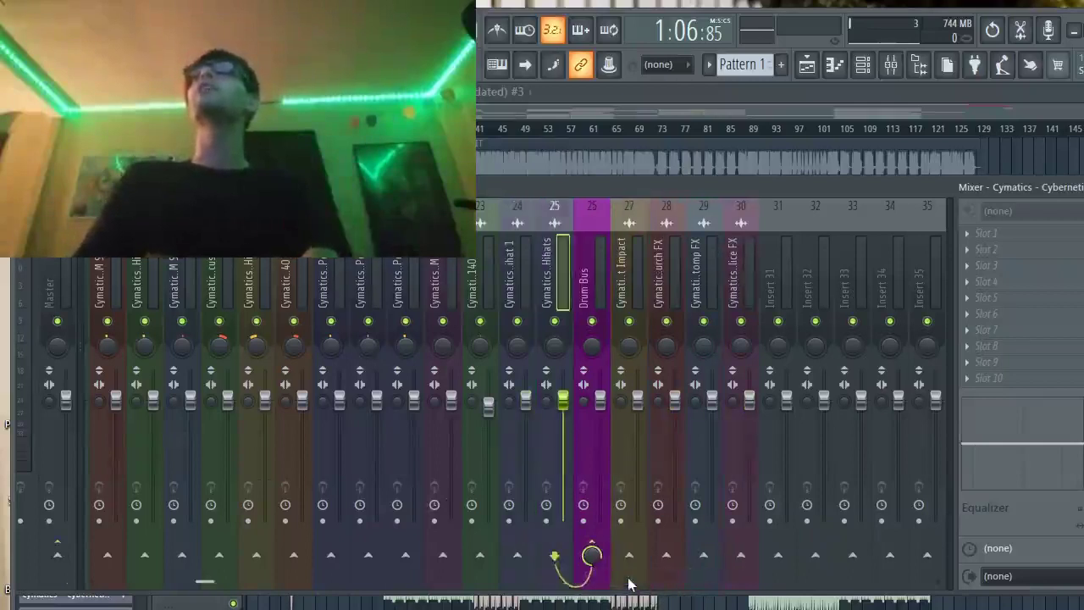
# Route the Slice FX insert at position 30 only to the empty Insert 31.
pyautogui.press('Right')
pyautogui.press('Right')
pyautogui.press('Right')
pyautogui.press('Right')
pyautogui.press('Right')
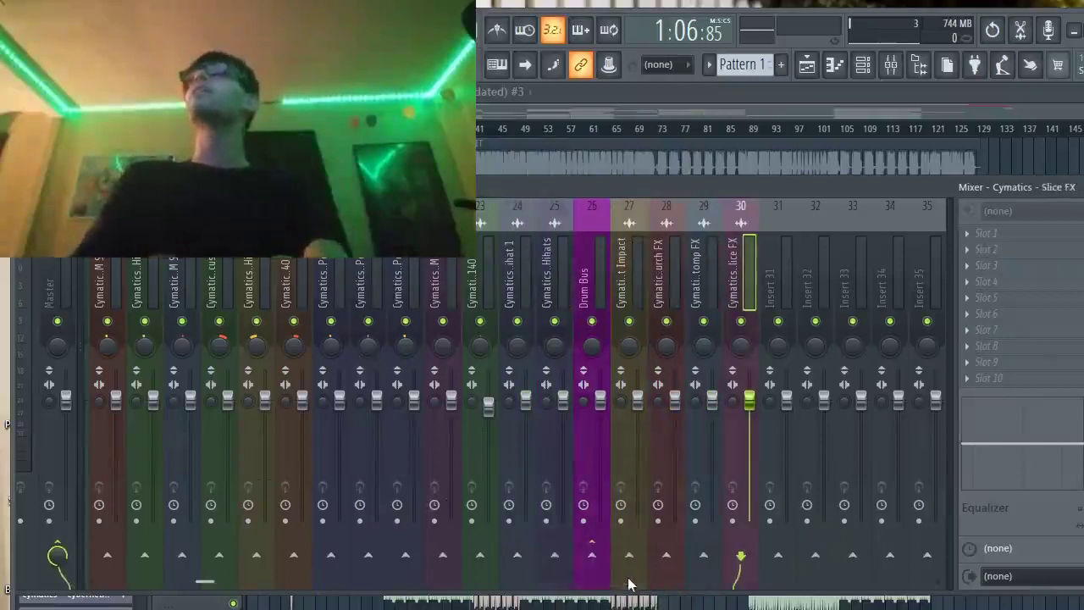
pyautogui.rightClick(791, 565)
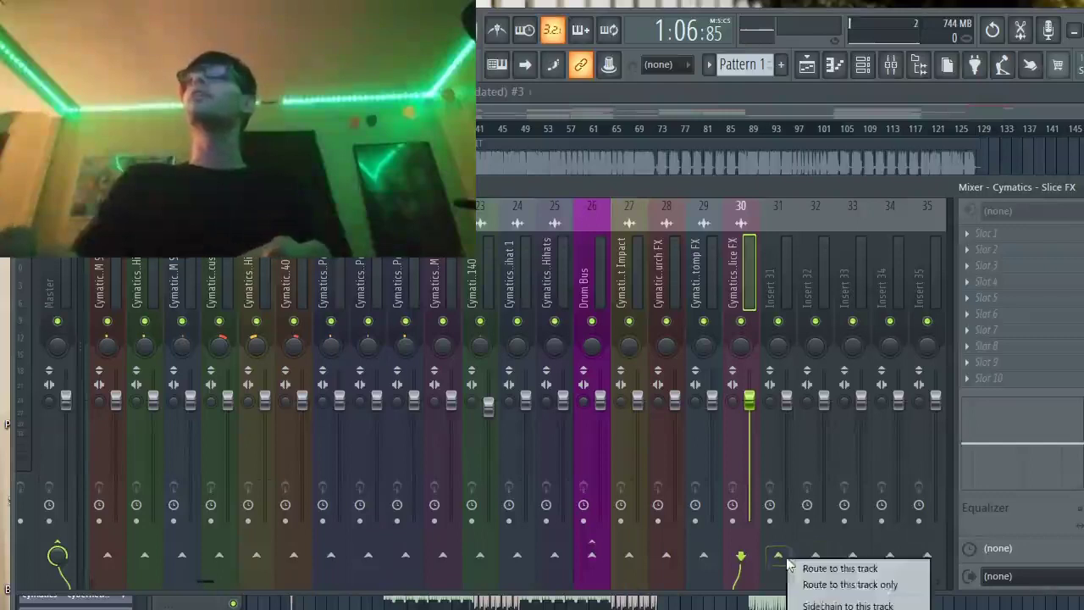
pyautogui.click(815, 589)
# Route the Gang Stomp FX, Church FX and Blast Impact inserts at positions 29 to 27 only to Insert 31.
pyautogui.press('Left')
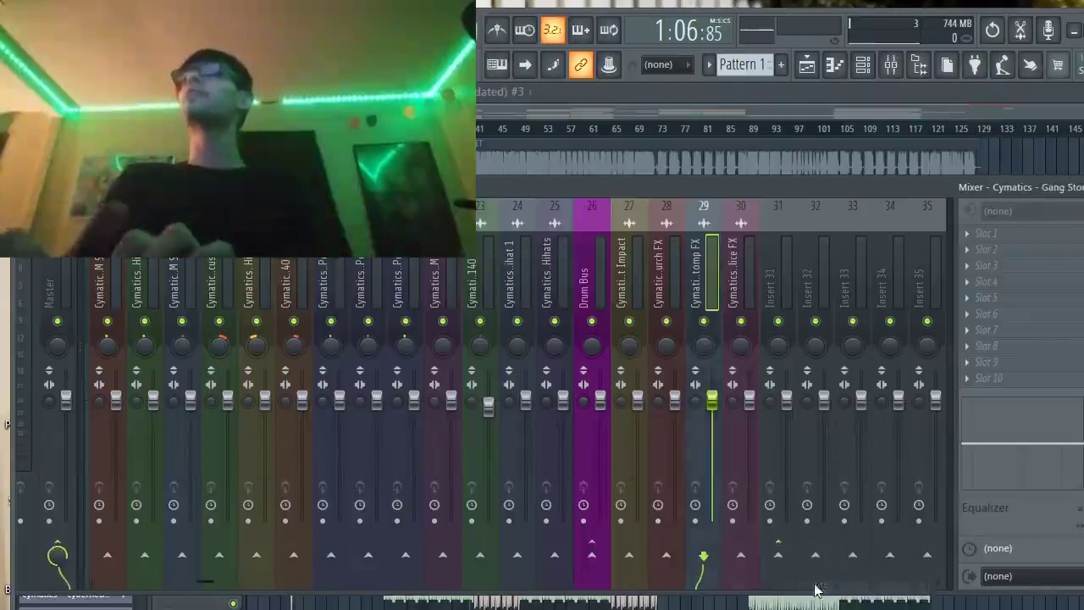
pyautogui.rightClick(779, 564)
pyautogui.click(801, 584)
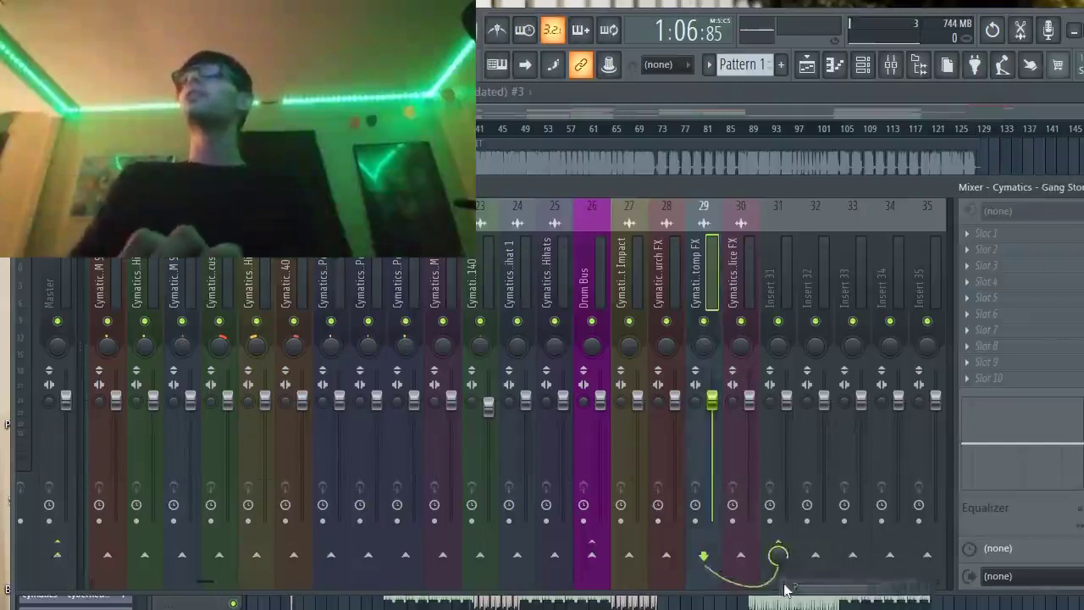
pyautogui.press('Left')
pyautogui.rightClick(791, 556)
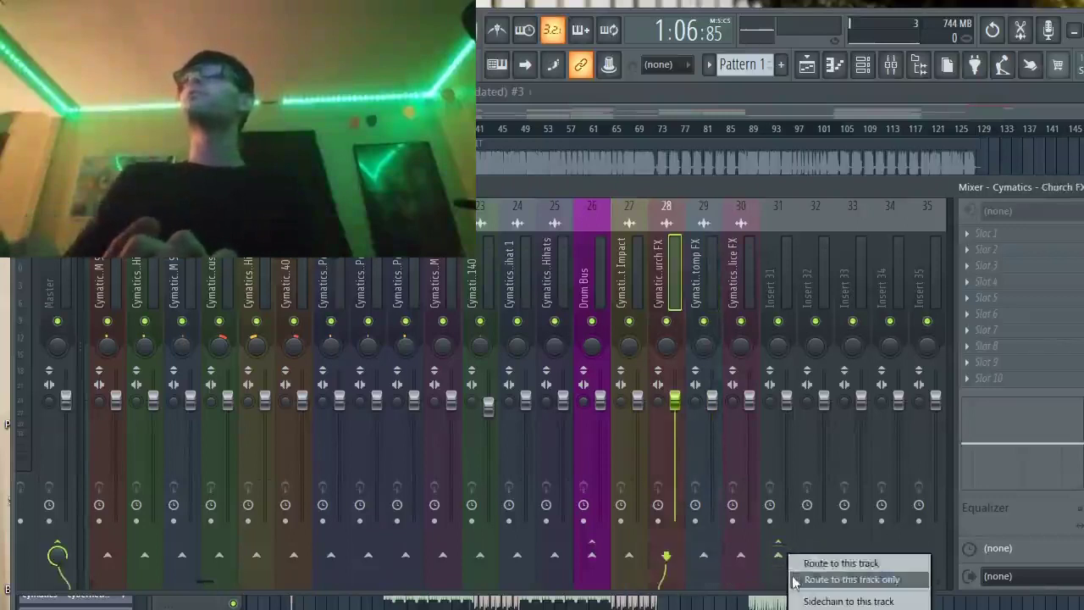
pyautogui.click(801, 583)
pyautogui.press('Left')
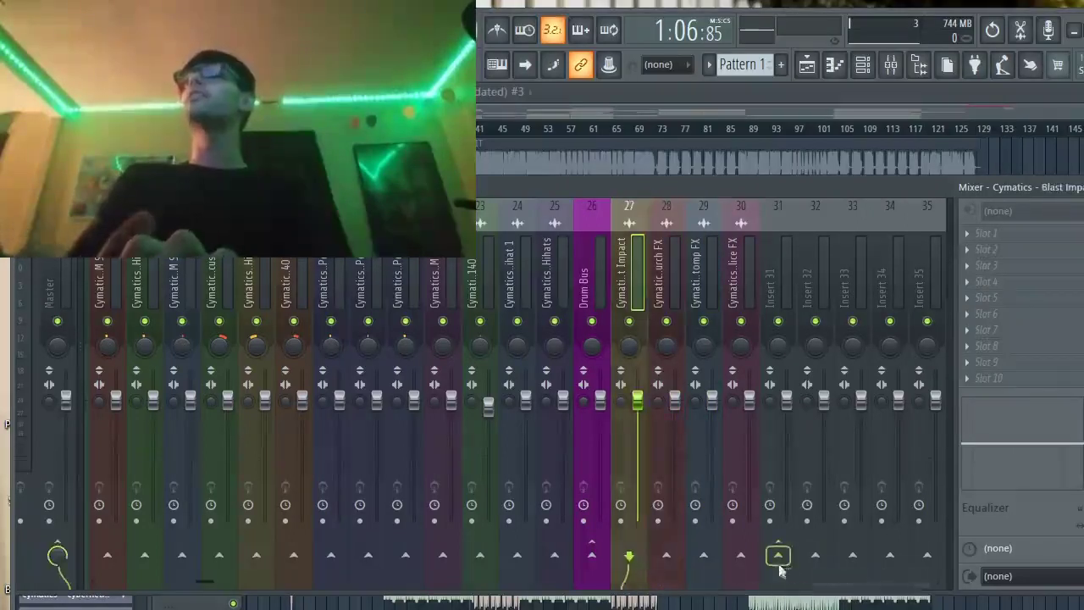
pyautogui.rightClick(778, 556)
pyautogui.click(801, 583)
# Select Insert 31 and open its track options.
pyautogui.click(762, 294)
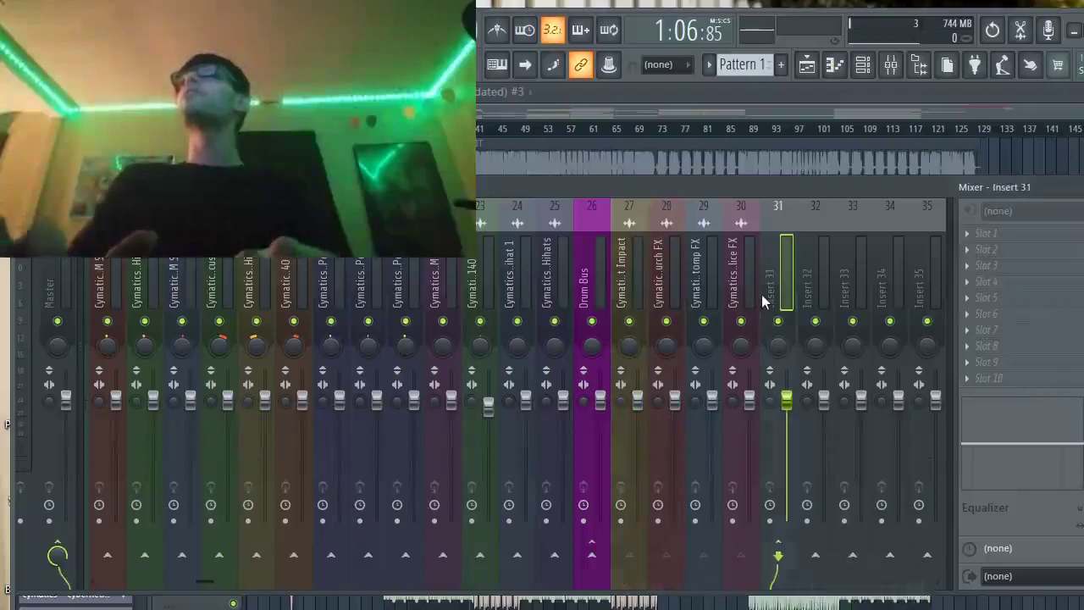
pyautogui.rightClick(779, 292)
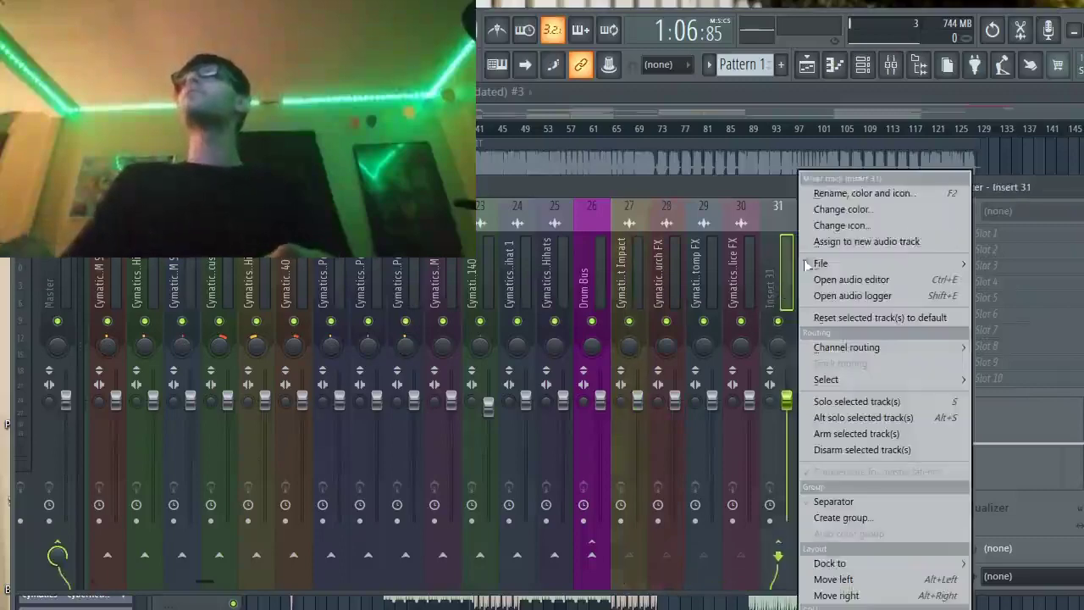
# Rename mixer insert 31 as FX Bus and colour the track red.
pyautogui.click(881, 194)
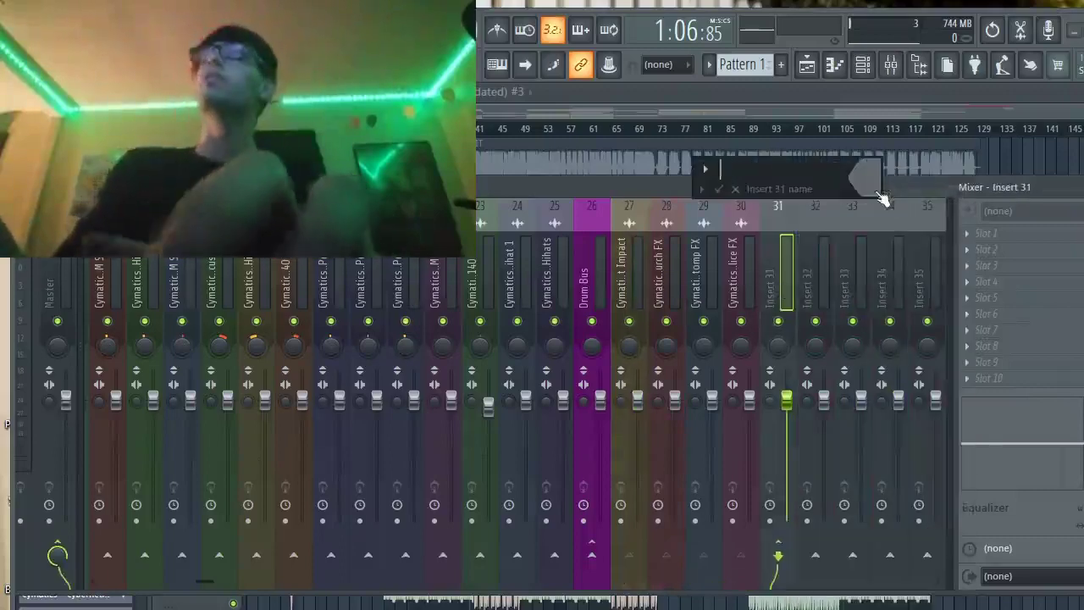
pyautogui.write('FX Bus')
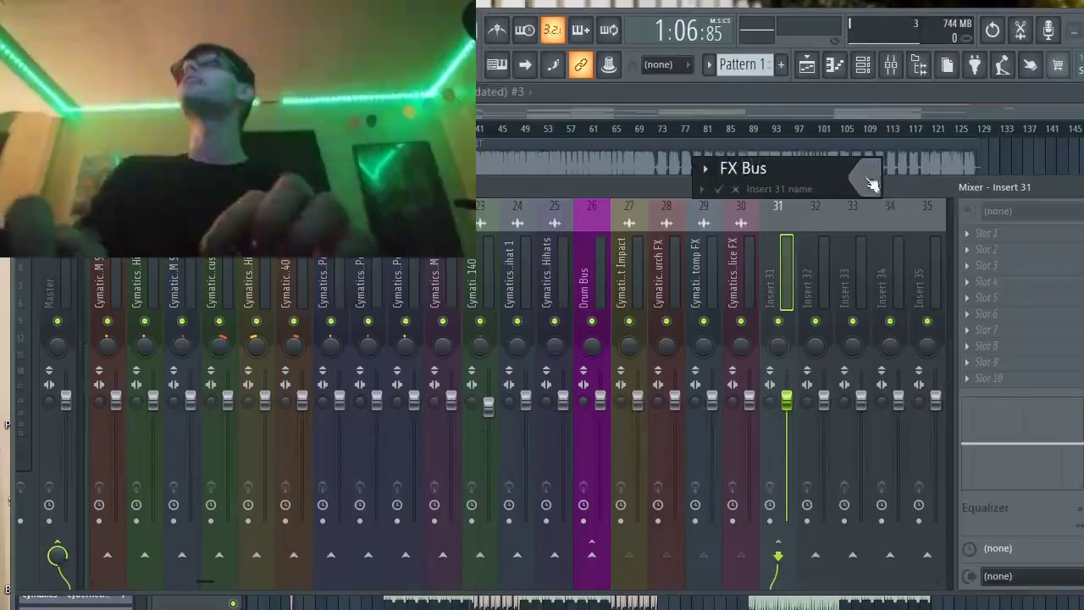
pyautogui.press('Return')
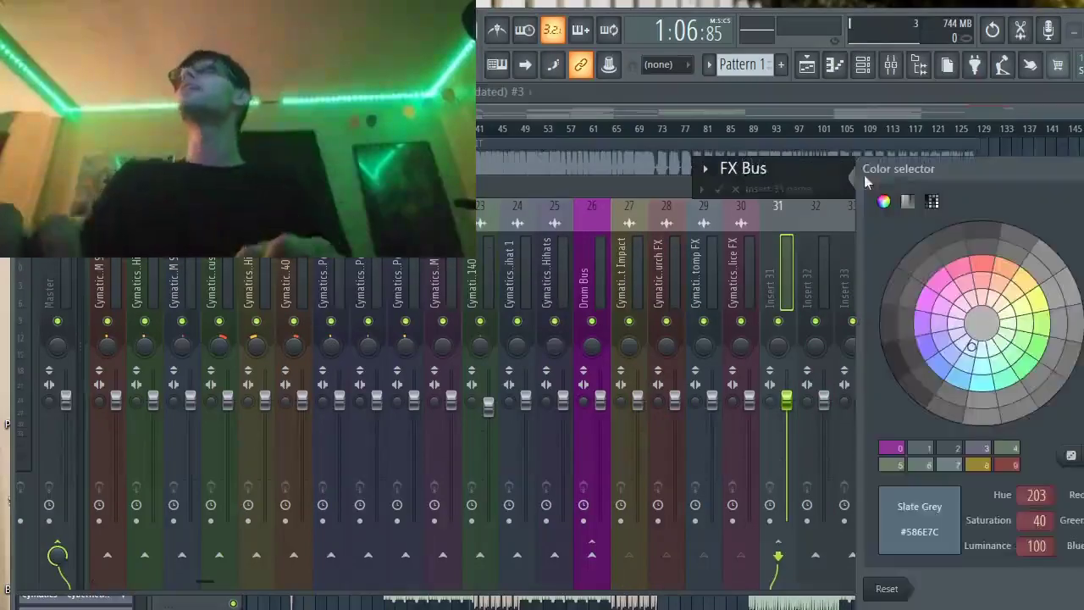
pyautogui.click(985, 270)
pyautogui.press('Return')
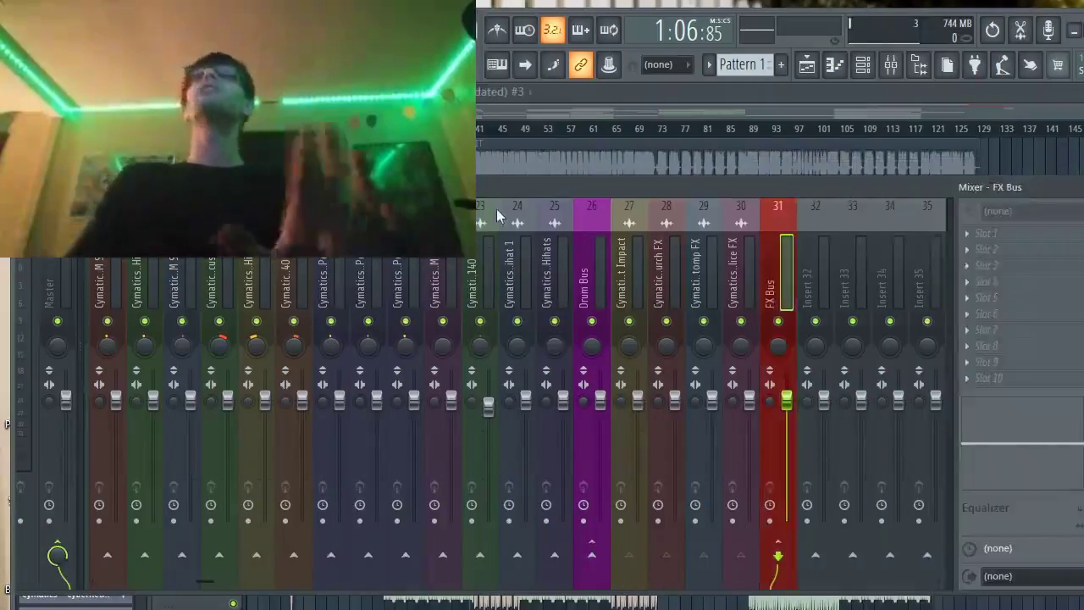
# Step through the mixer tracks before the FX Bus to check their routing into the Drum Bus.
pyautogui.press('Left')
pyautogui.press('Left')
pyautogui.press('Left')
pyautogui.press('Left')
pyautogui.press('Left')
pyautogui.press('Left')
pyautogui.press('Left')
pyautogui.press('Left')
pyautogui.press('Left')
pyautogui.press('Left')
pyautogui.press('Left')
pyautogui.press('Left')
pyautogui.press('Left')
pyautogui.press('Left')
pyautogui.press('Left')
pyautogui.press('Left')
pyautogui.press('Left')
pyautogui.press('Left')
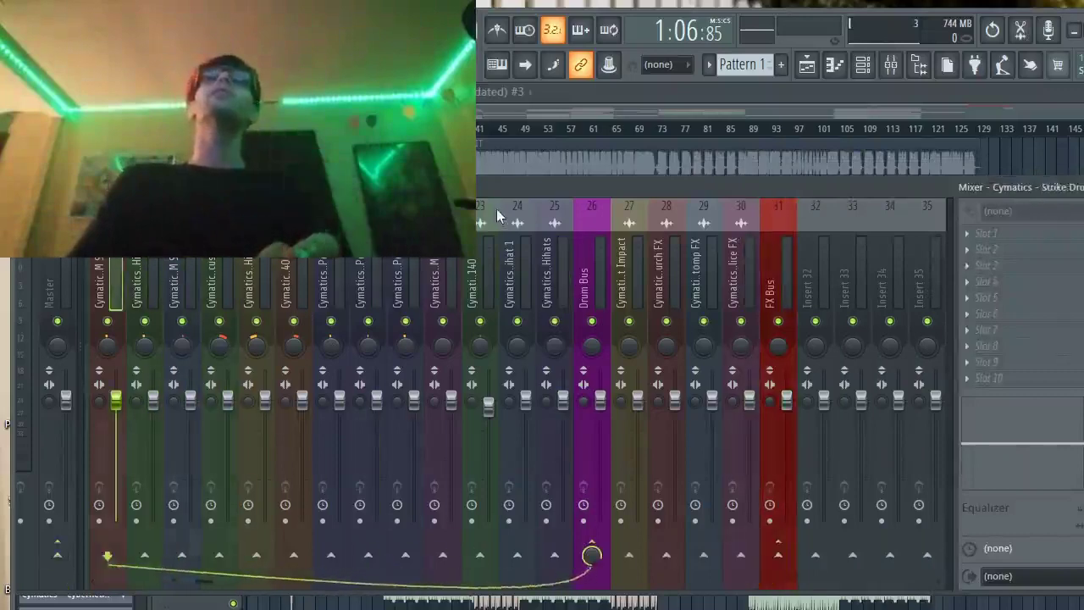
pyautogui.press('Left')
pyautogui.press('Left')
pyautogui.press('Left')
pyautogui.press('Left')
pyautogui.press('Left')
pyautogui.press('Left')
pyautogui.press('Left')
pyautogui.press('Left')
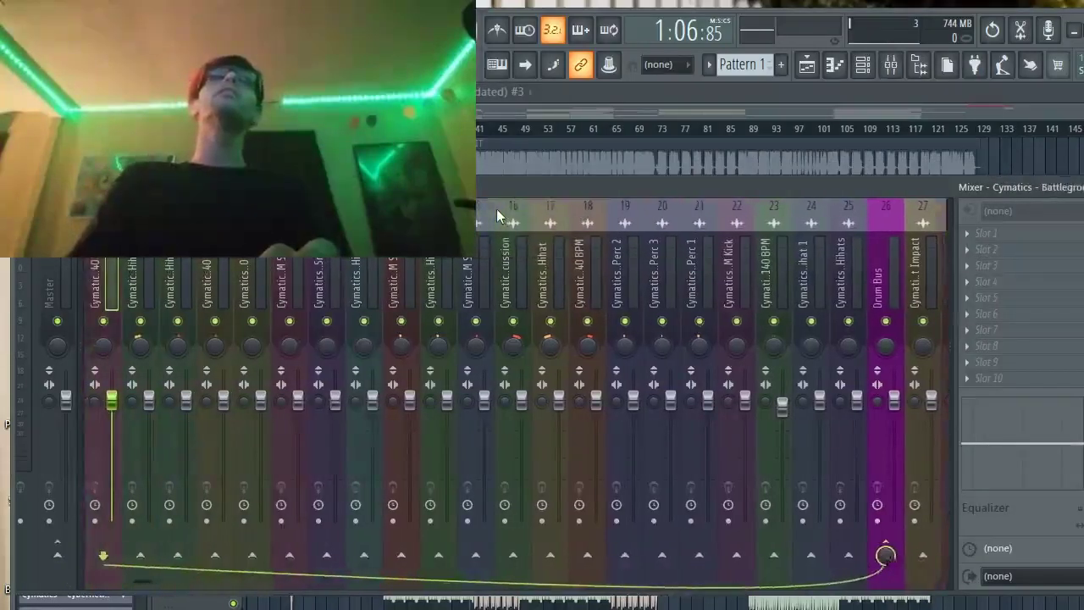
pyautogui.press('Right')
pyautogui.press('Right')
pyautogui.press('Right')
pyautogui.press('Right')
pyautogui.press('Right')
pyautogui.press('Right')
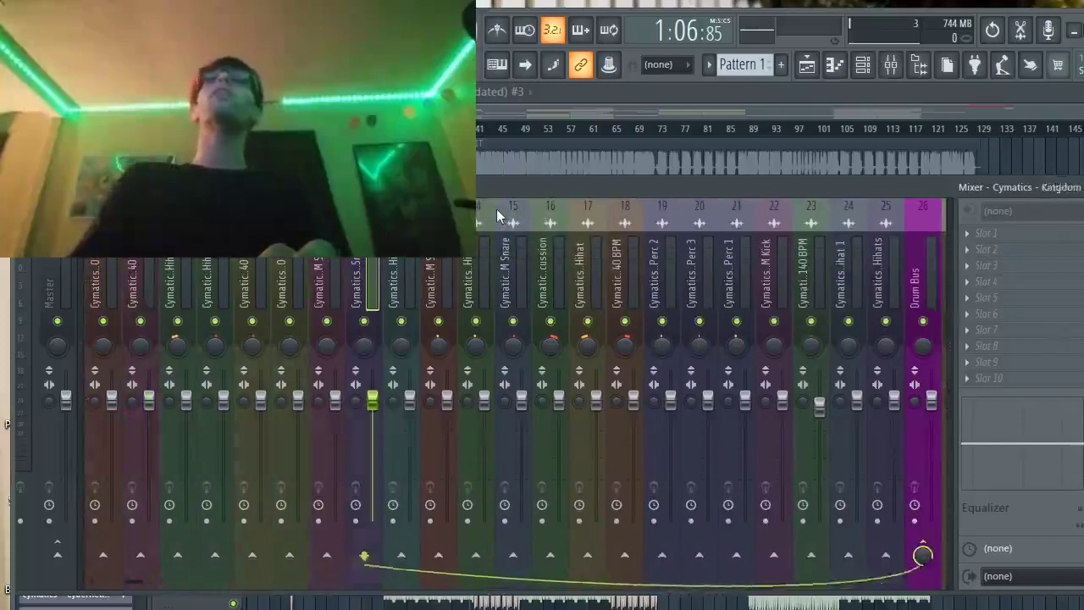
pyautogui.press('Right')
pyautogui.press('Left')
pyautogui.press('Left')
pyautogui.press('Right')
pyautogui.press('Right')
pyautogui.press('Right')
pyautogui.press('Right')
pyautogui.press('Right')
pyautogui.press('Right')
pyautogui.press('Right')
pyautogui.press('Right')
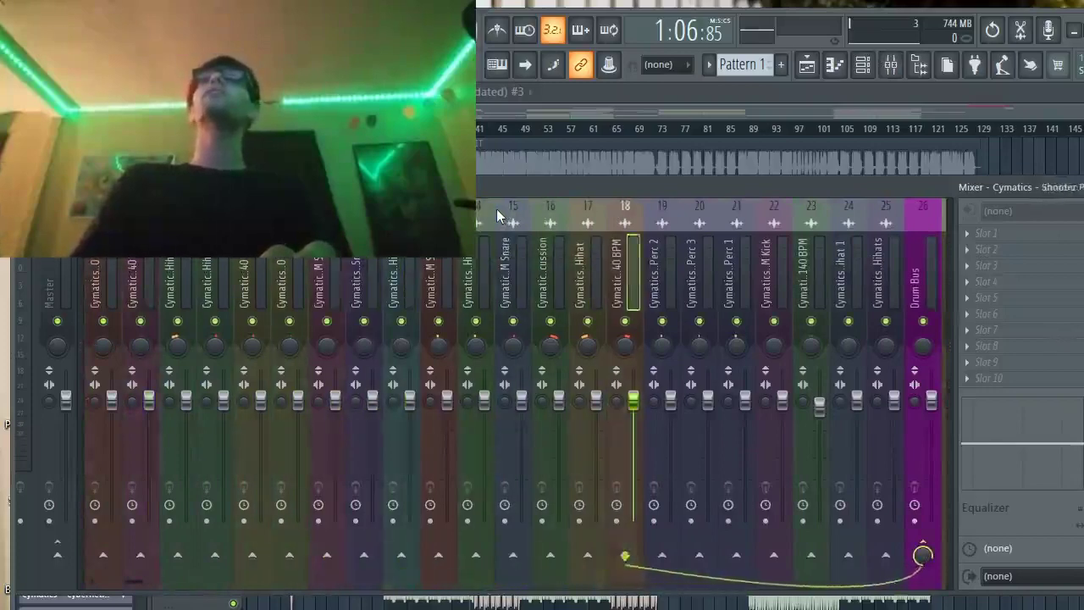
pyautogui.press('Right')
pyautogui.press('Right')
pyautogui.press('Right')
pyautogui.press('Right')
pyautogui.press('Right')
pyautogui.press('Right')
pyautogui.press('Right')
pyautogui.press('Right')
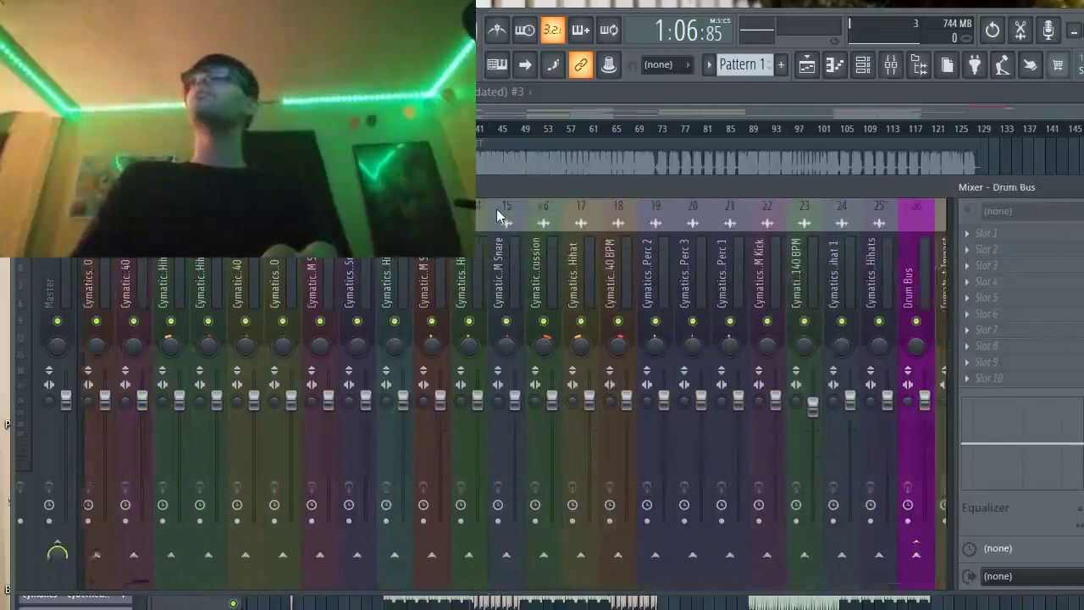
# Play the song briefly and load CLA EchoSphere Stereo into the first effect slot of the Drum Bus.
pyautogui.press('space')
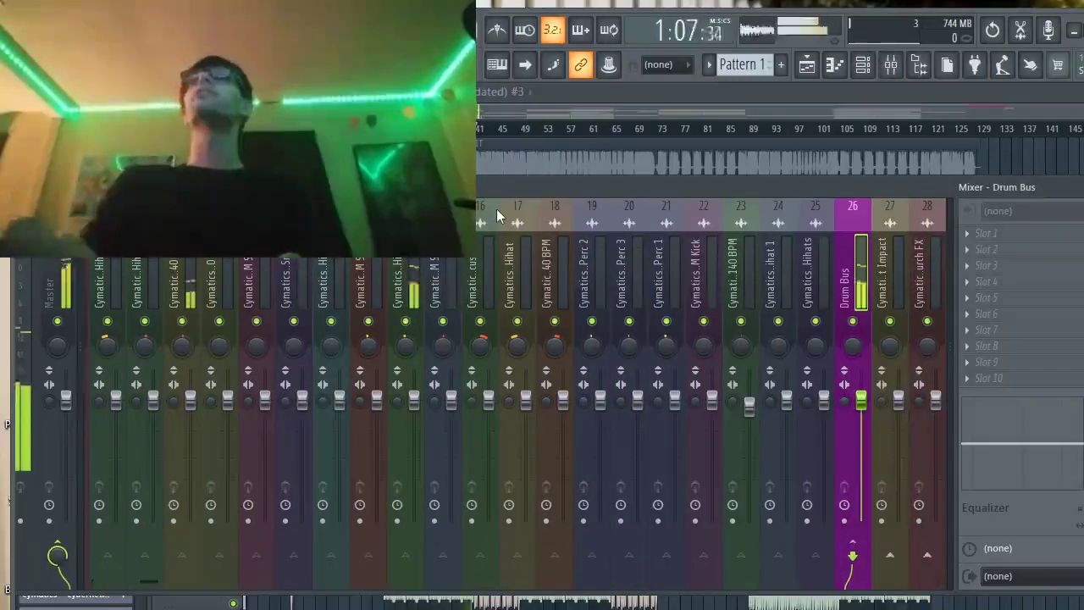
pyautogui.press('space')
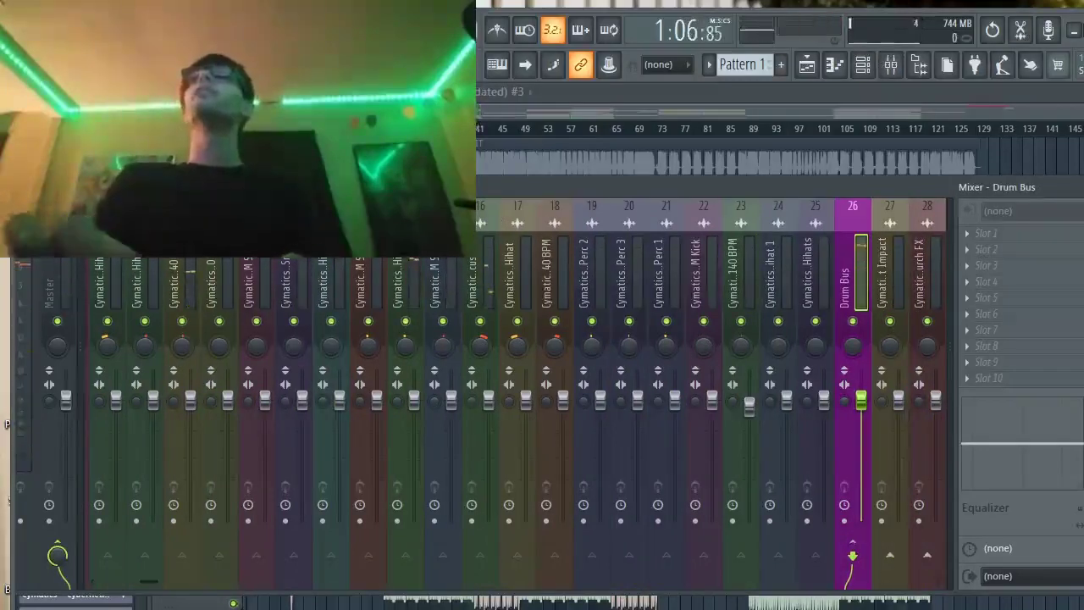
pyautogui.click(969, 236)
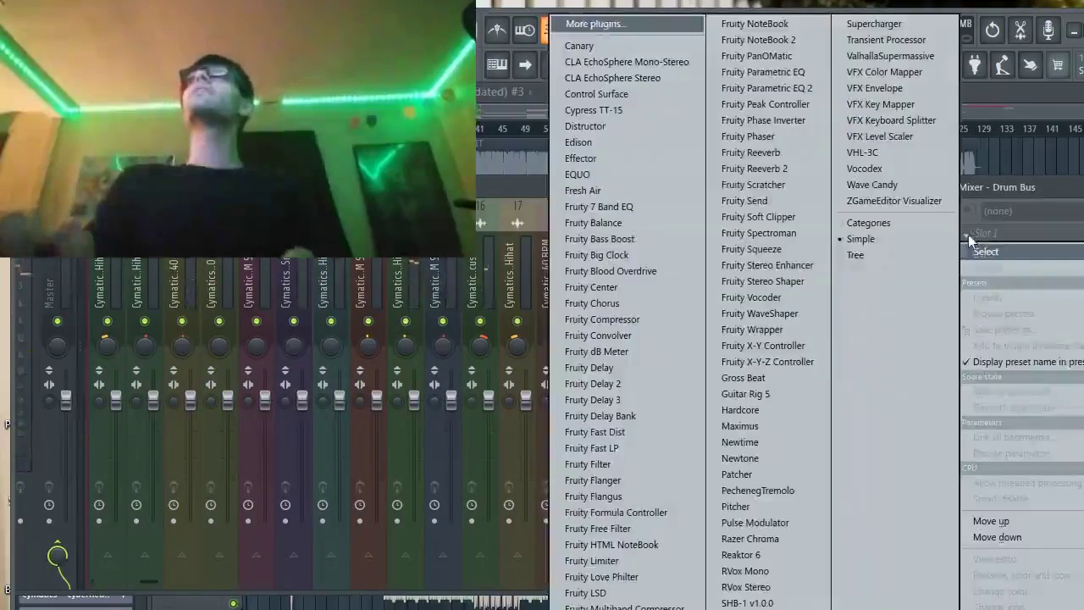
pyautogui.click(633, 77)
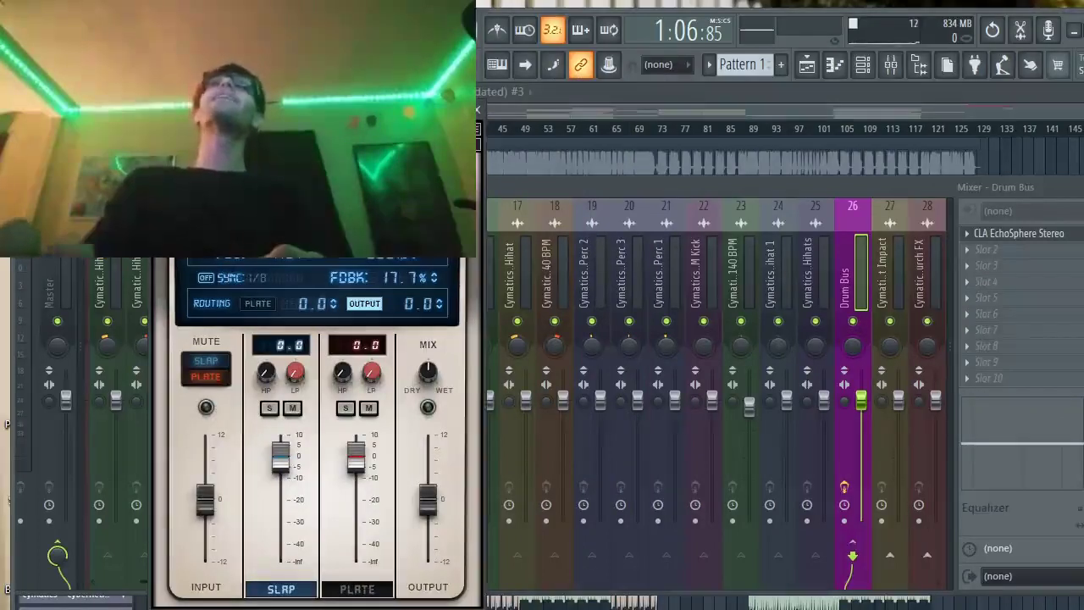
# Browse the EchoSphere presets up to the one with 0.0% slap feedback and a 0.5 sec plate reverb time.
pyautogui.click(254, 137)
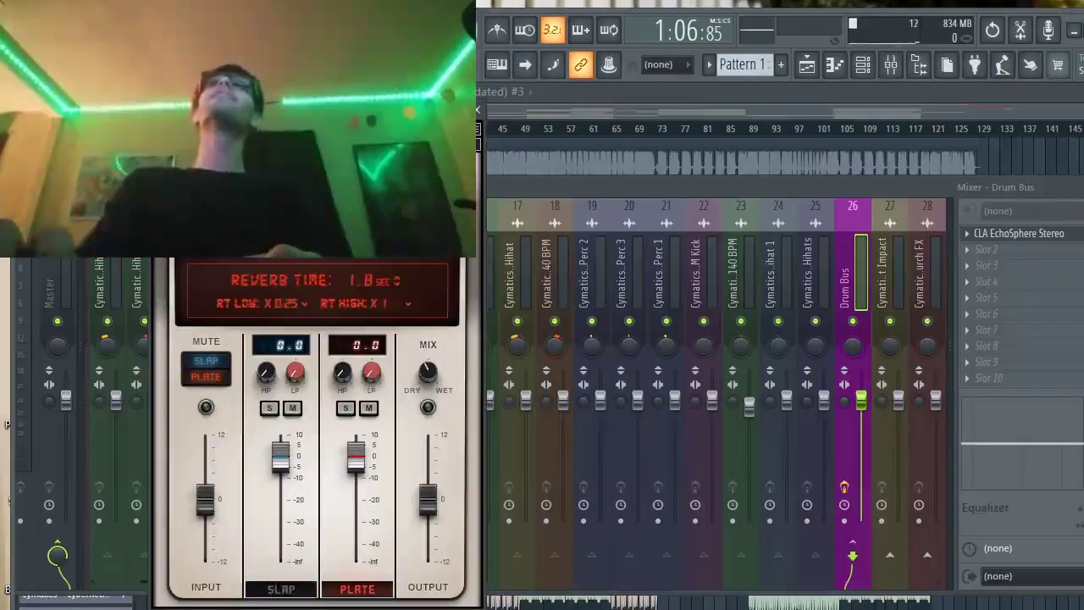
pyautogui.click(255, 137)
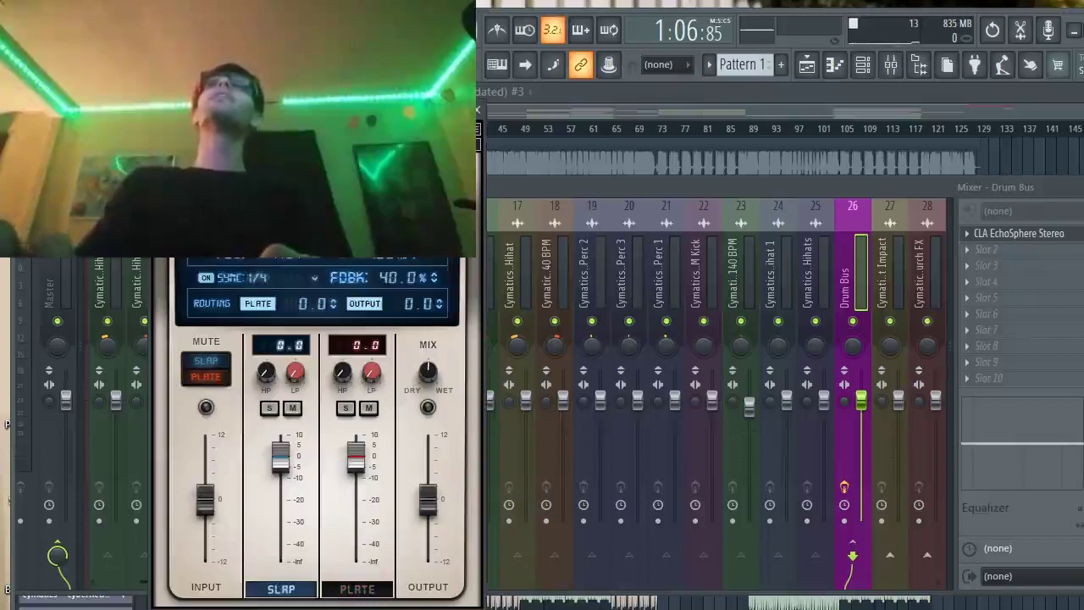
pyautogui.click(255, 137)
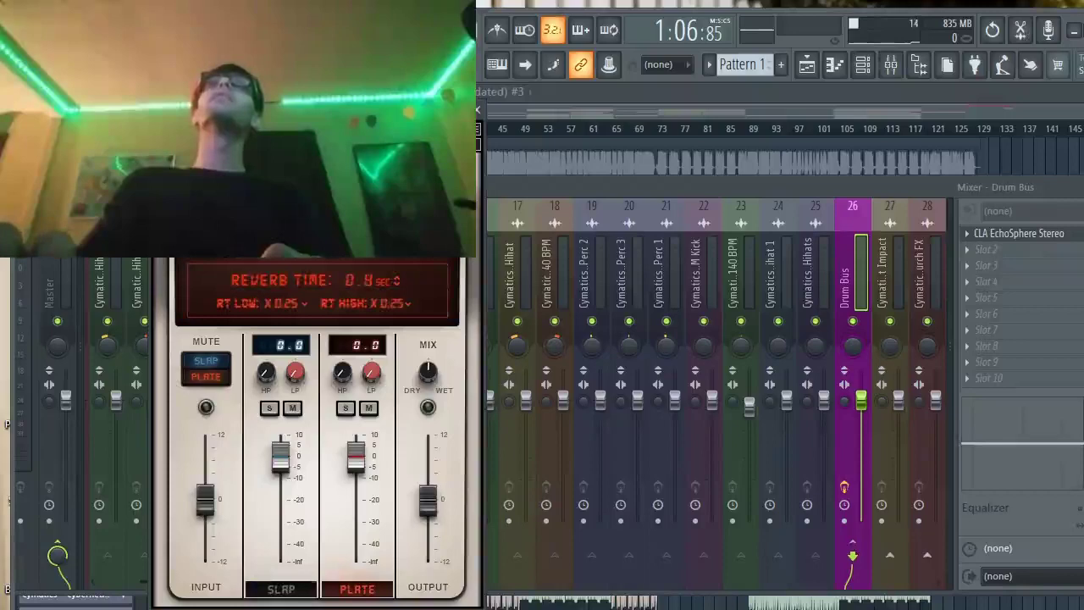
pyautogui.click(254, 137)
pyautogui.click(254, 137)
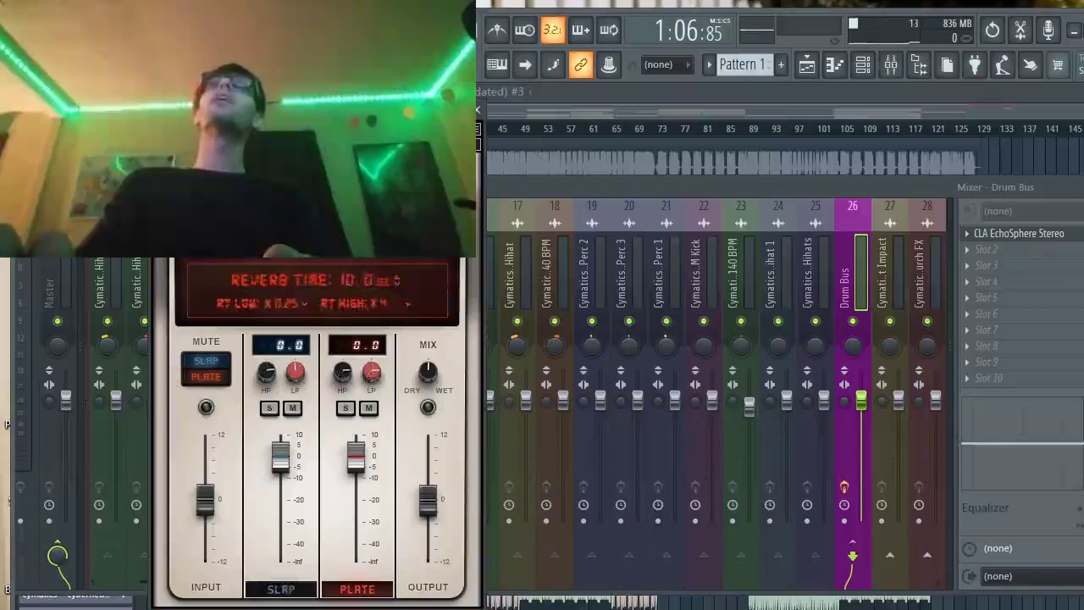
pyautogui.click(254, 137)
pyautogui.click(255, 137)
pyautogui.click(254, 137)
pyautogui.click(254, 137)
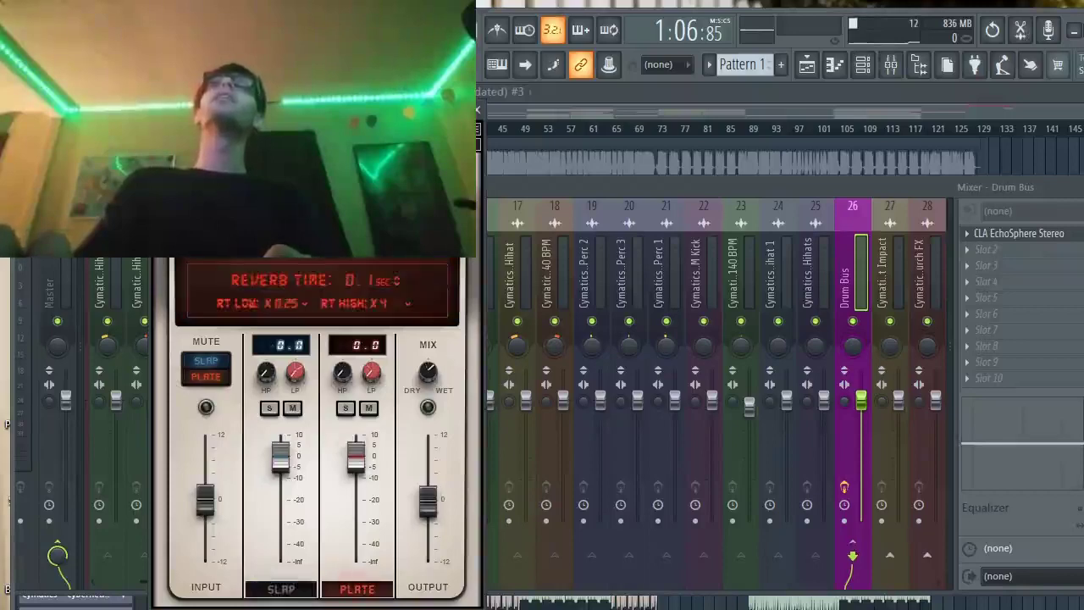
pyautogui.click(254, 137)
pyautogui.click(254, 137)
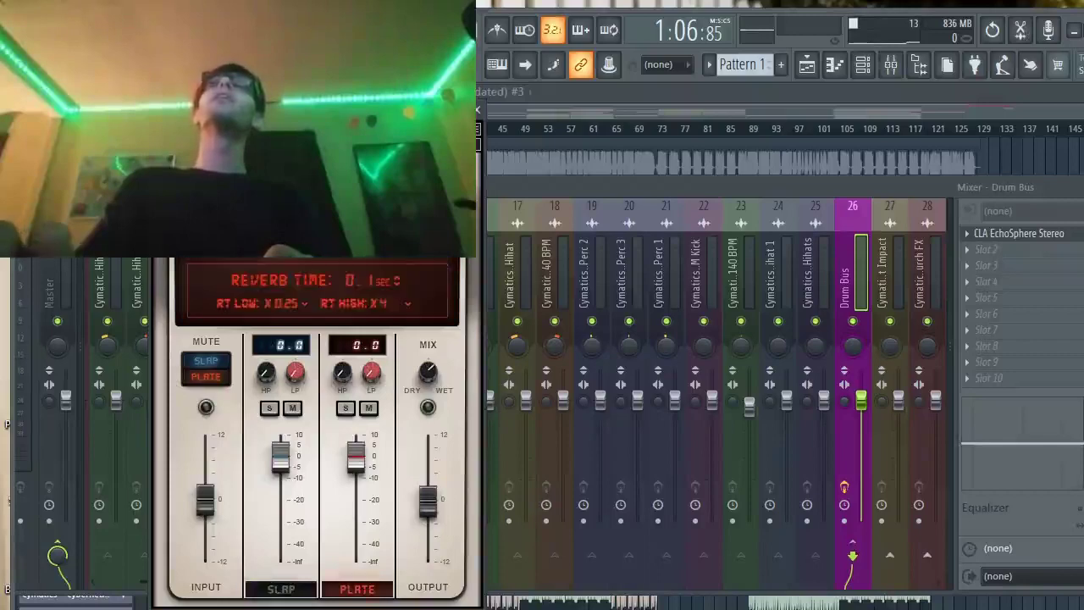
pyautogui.click(255, 137)
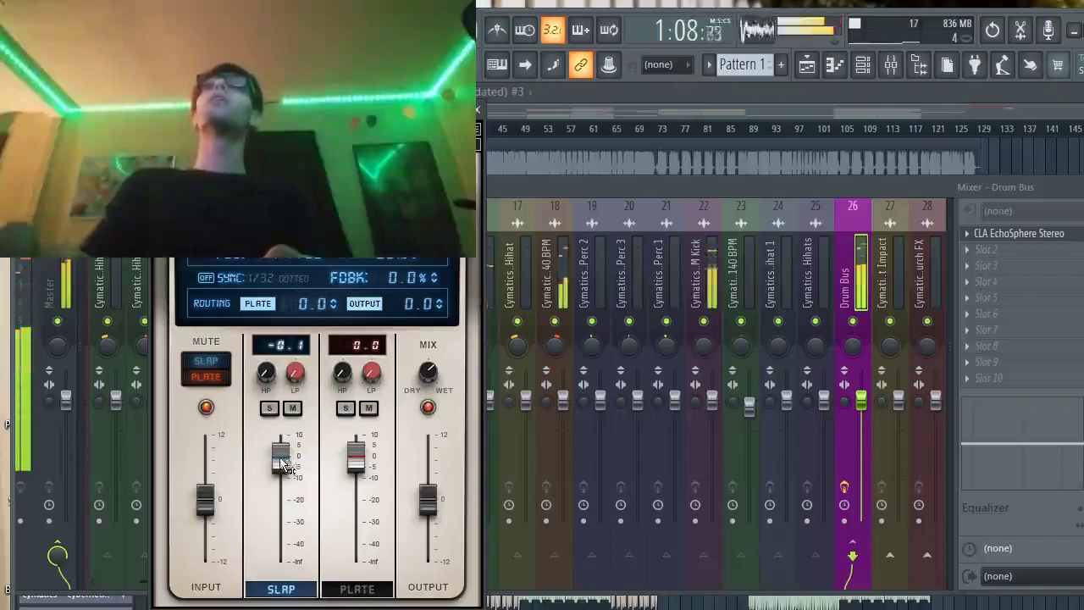
# Pull the EchoSphere Slap and Plate levels down to -INF, and bring Slap back up to -6.1 during playback.
pyautogui.moveTo(284, 464); pyautogui.dragTo(282, 561)
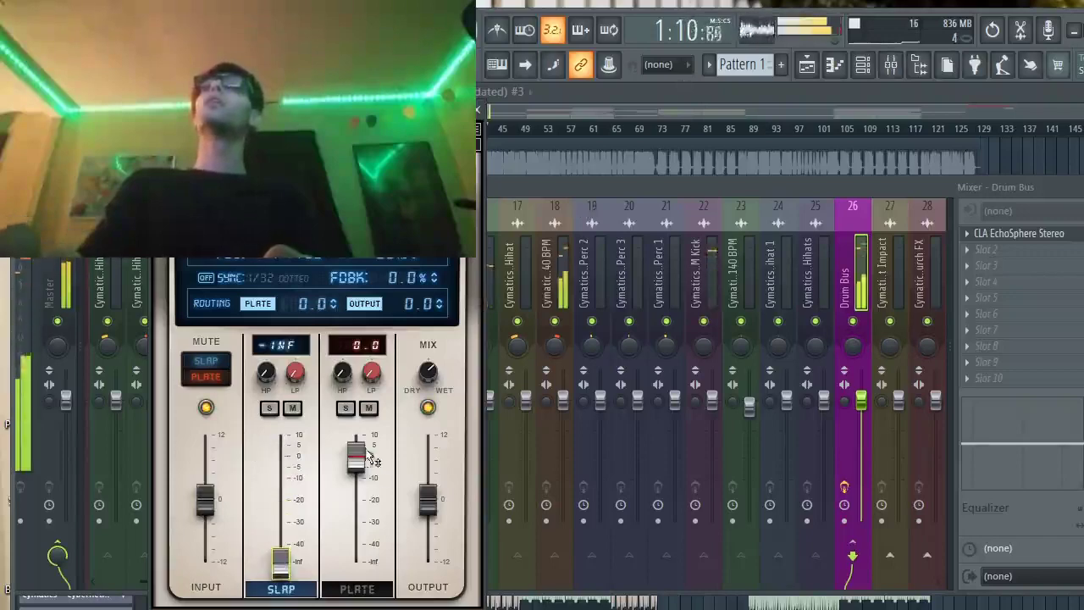
pyautogui.moveTo(370, 460); pyautogui.dragTo(358, 561)
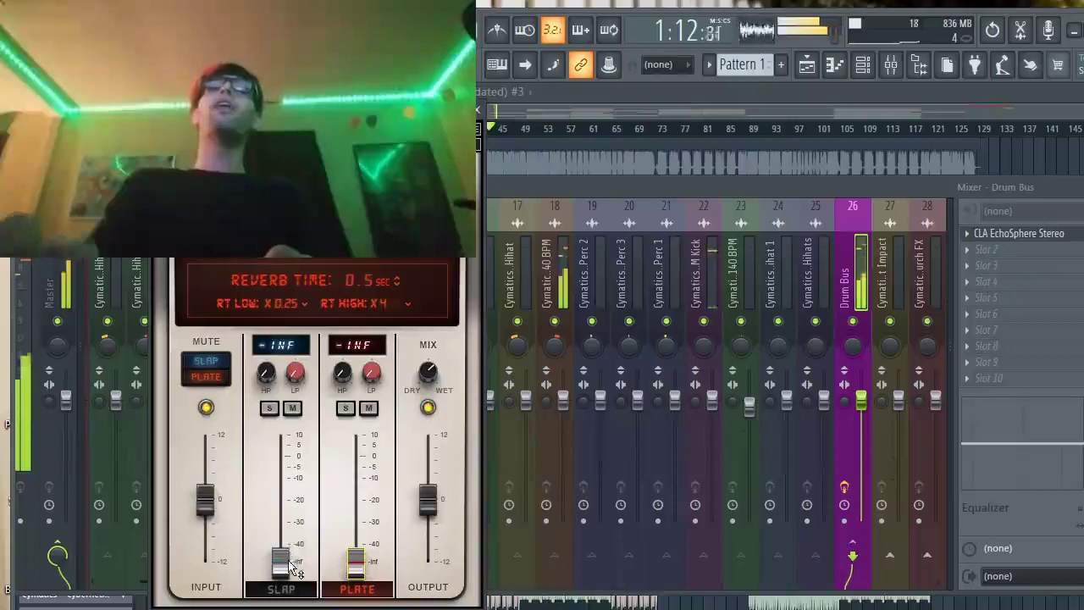
pyautogui.moveTo(290, 566); pyautogui.dragTo(281, 463)
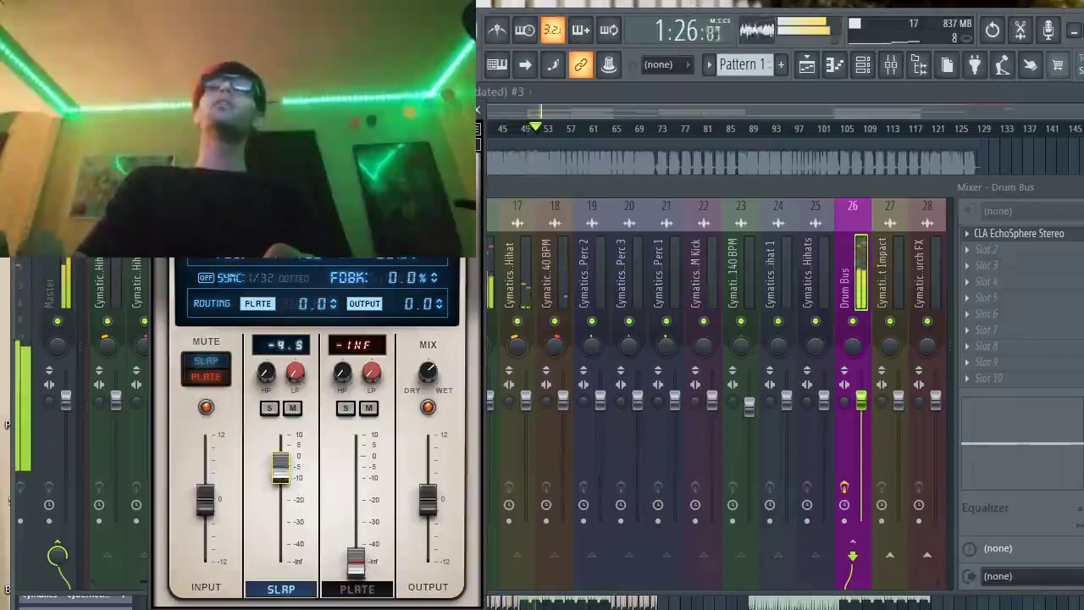
pyautogui.moveTo(282, 466); pyautogui.dragTo(278, 475)
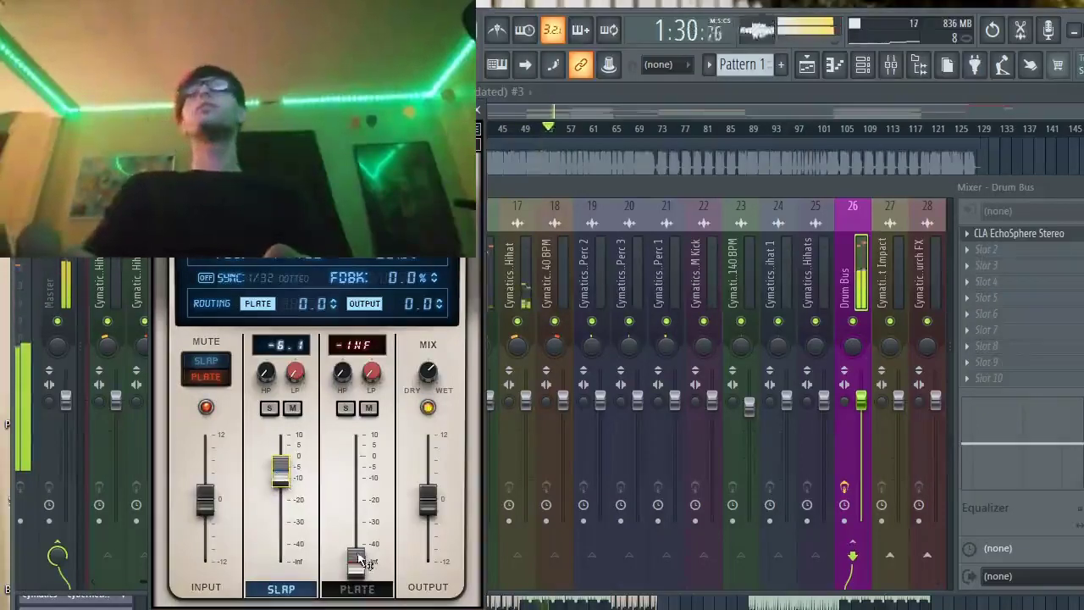
# Raise the EchoSphere Plate level to -0.6, close the plugin window and stop playback.
pyautogui.click(367, 562)
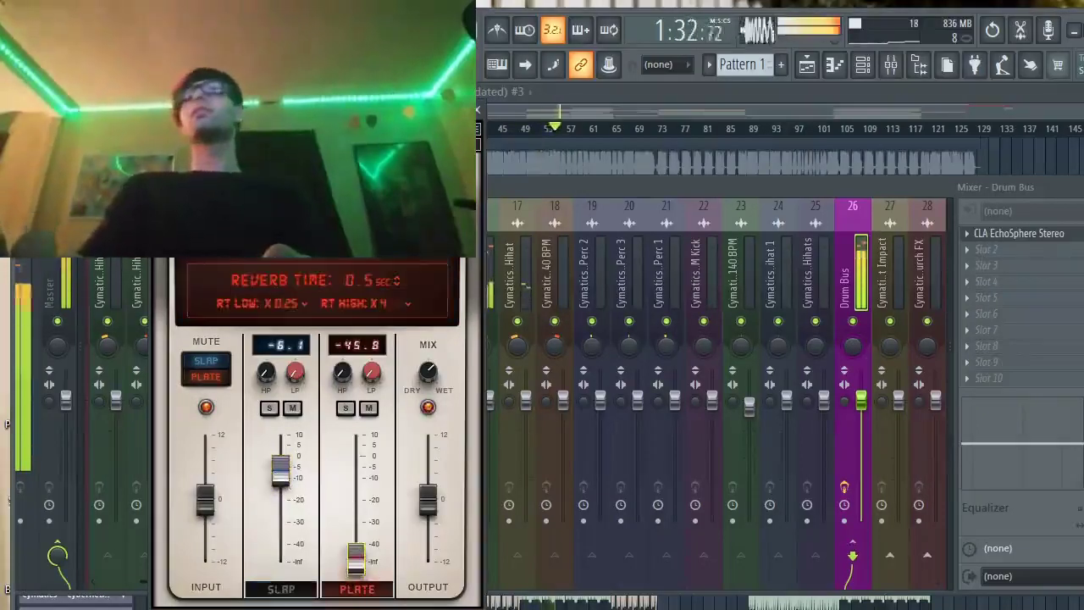
pyautogui.moveTo(356, 555); pyautogui.dragTo(356, 462)
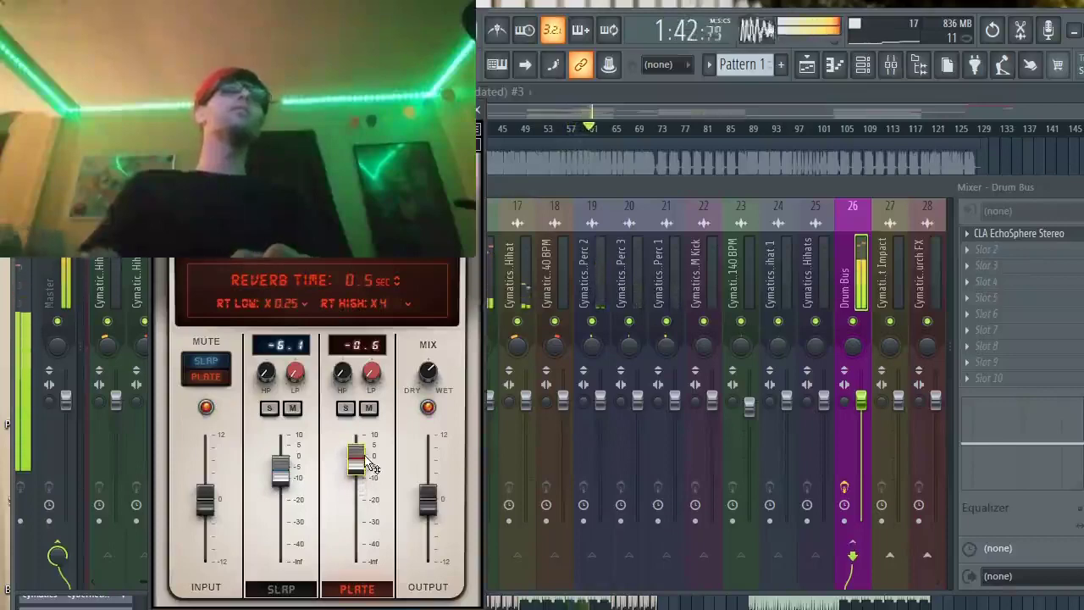
pyautogui.click(479, 118)
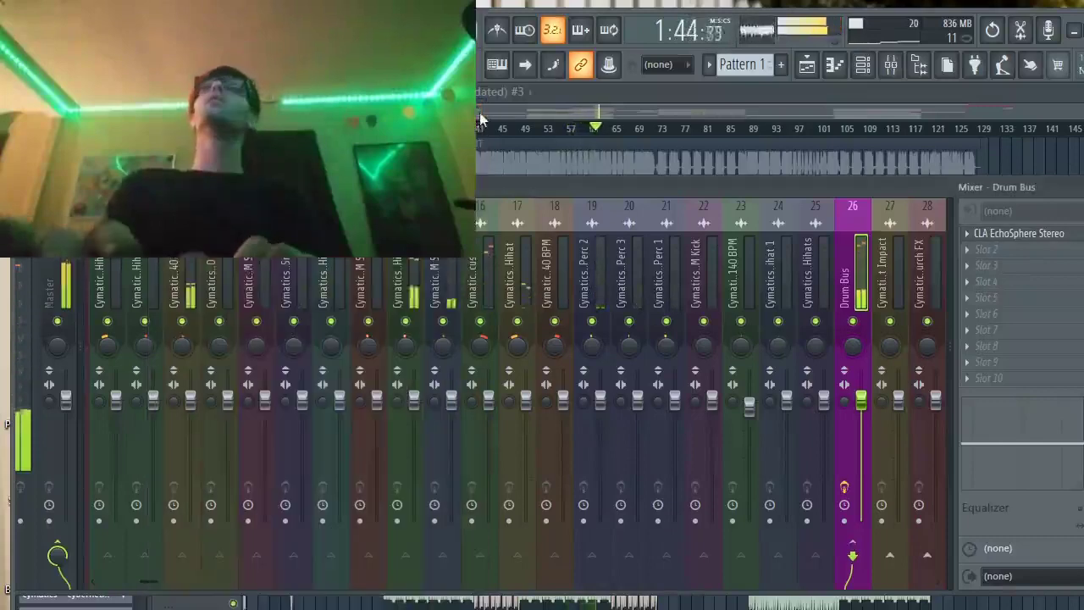
pyautogui.press('space')
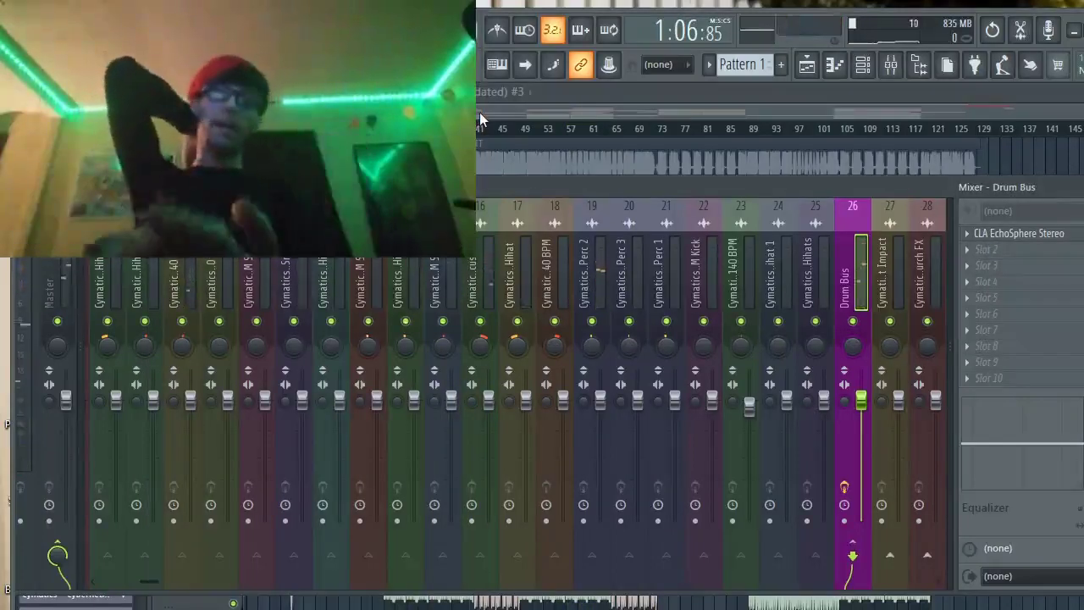
# Restart playback and load Fresh Air into the second effect slot of the Drum Bus.
pyautogui.press('space')
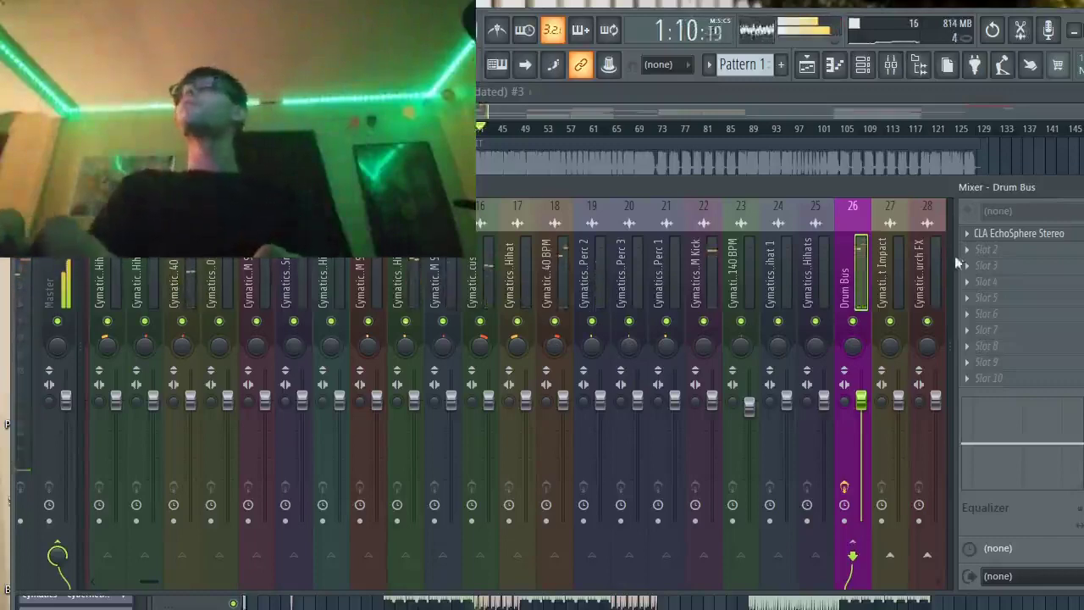
pyautogui.click(983, 250)
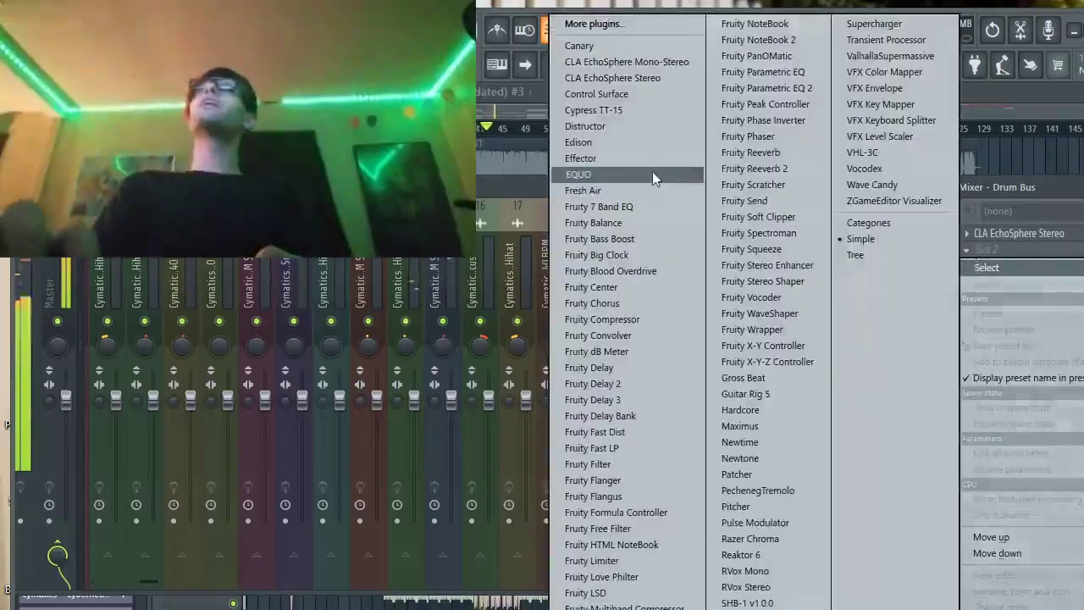
pyautogui.click(637, 189)
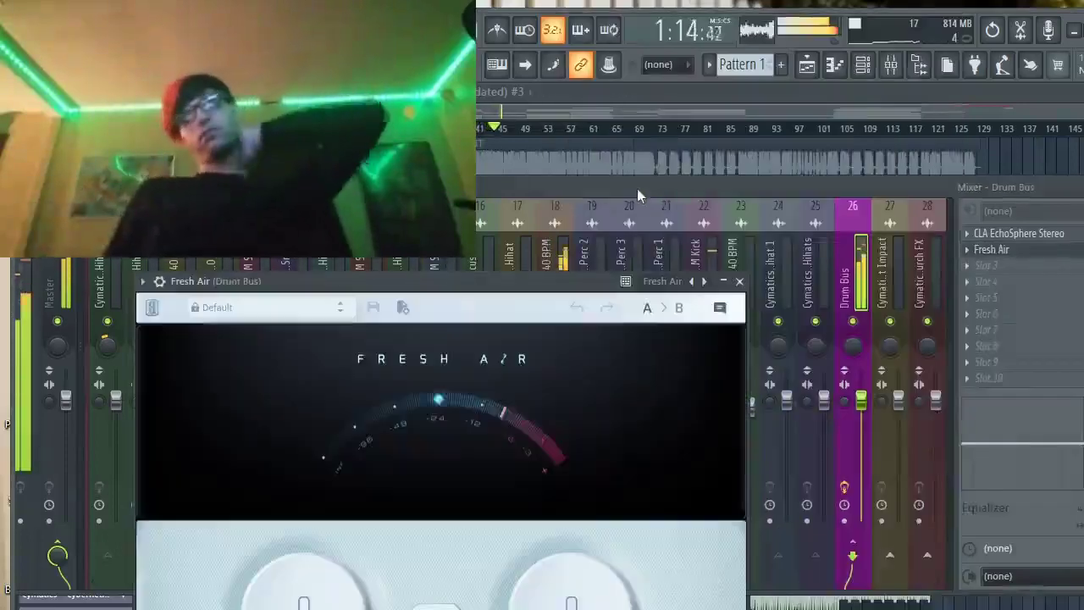
# Audition the Fresh Air presets Hat Lifter, Presence Pop, Mixbus Sparkle and Mixbus Polish on the Drum Bus during playback.
pyautogui.click(245, 310)
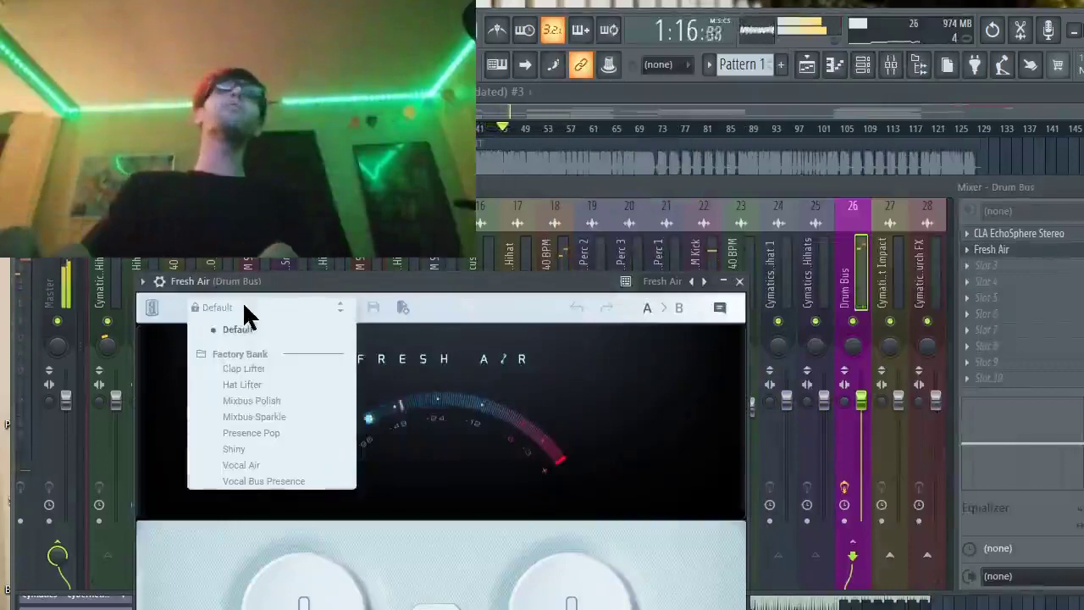
pyautogui.click(263, 384)
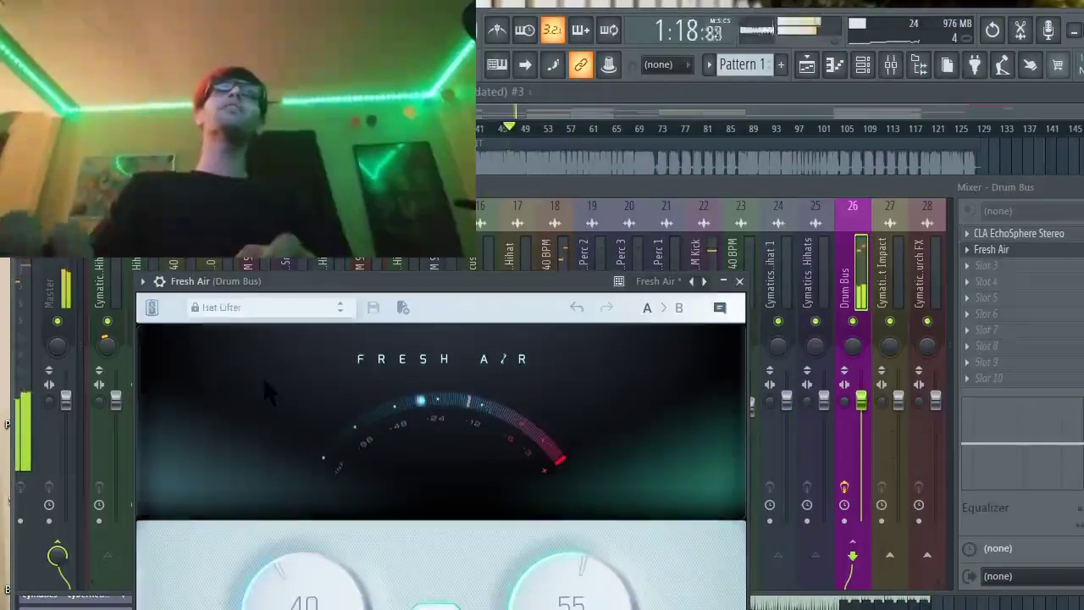
pyautogui.click(230, 314)
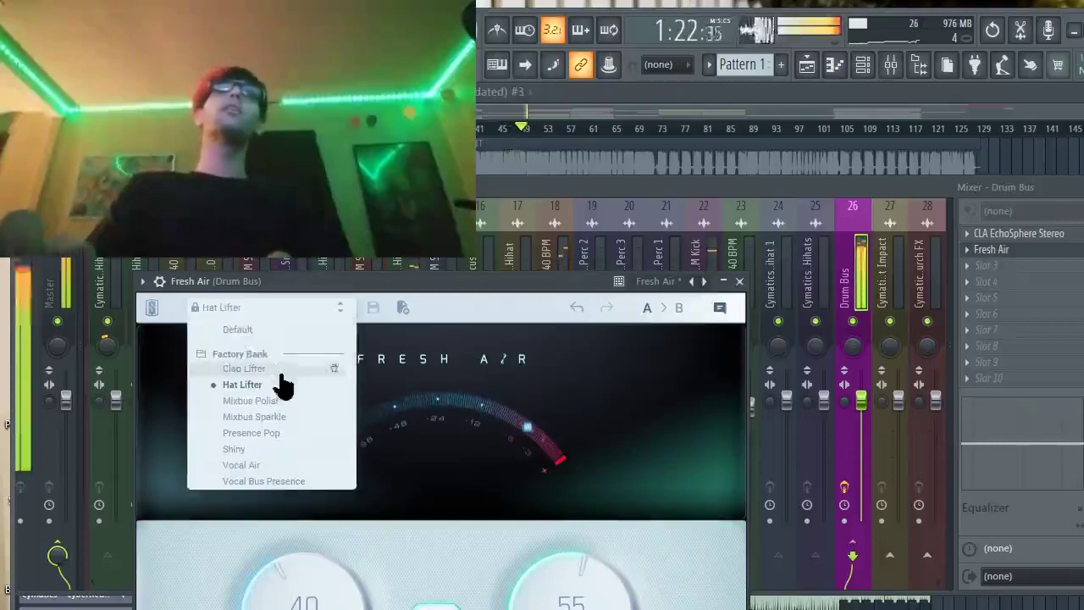
pyautogui.click(277, 434)
pyautogui.click(230, 313)
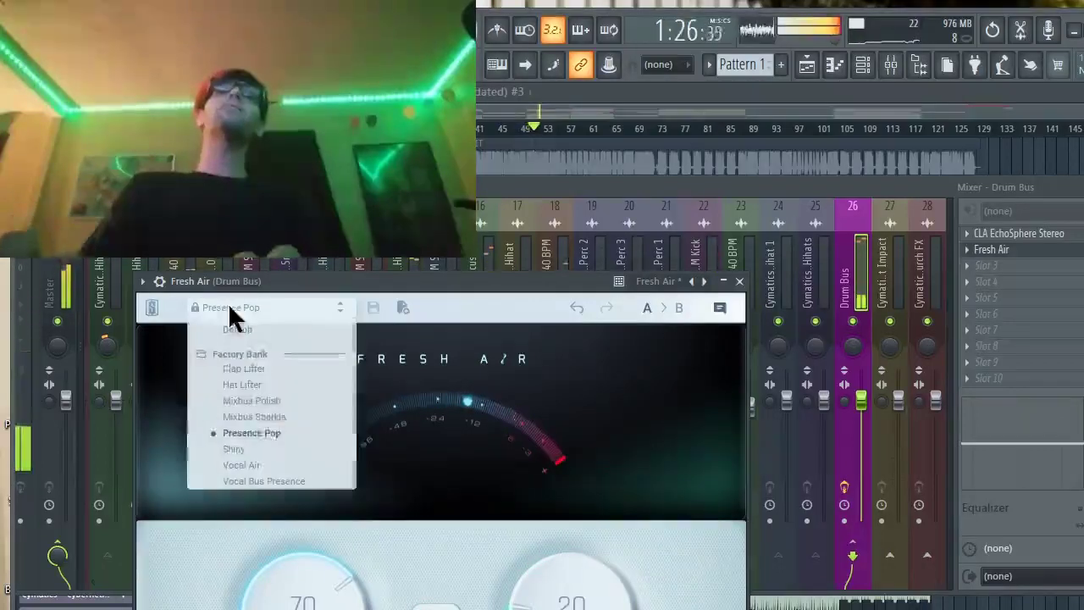
pyautogui.click(276, 416)
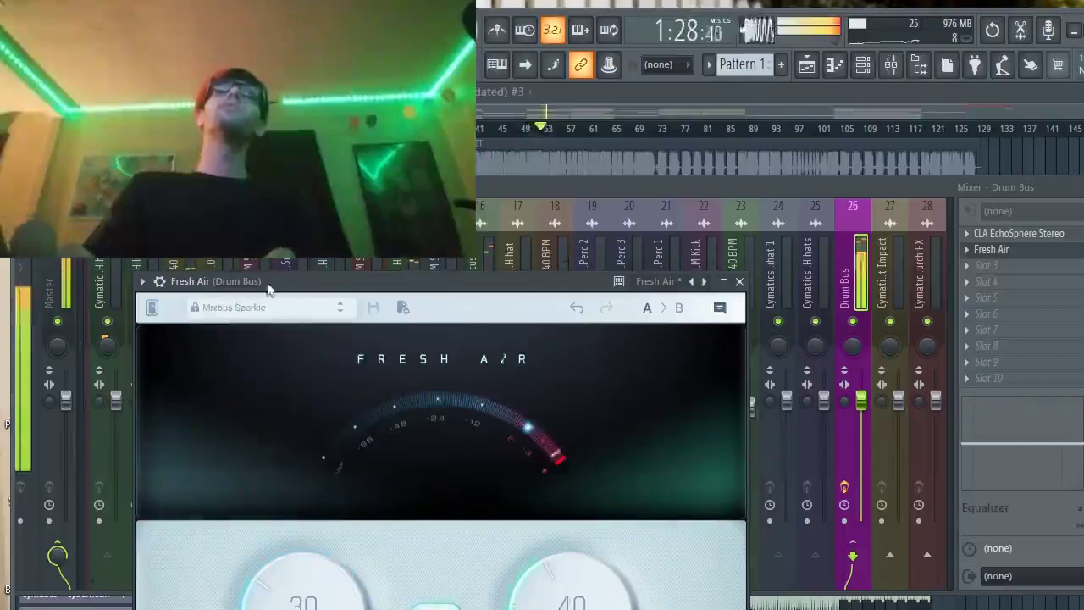
pyautogui.click(263, 312)
pyautogui.click(277, 399)
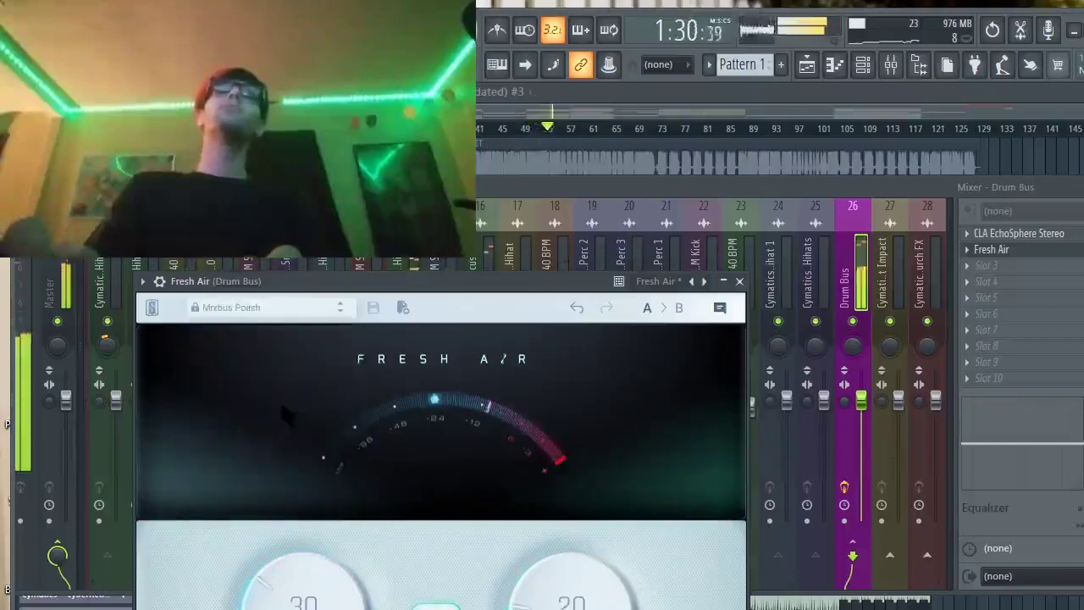
# Compare Hat Lifter again, load the Clap Lifter preset in Fresh Air and close the plugin window.
pyautogui.click(252, 314)
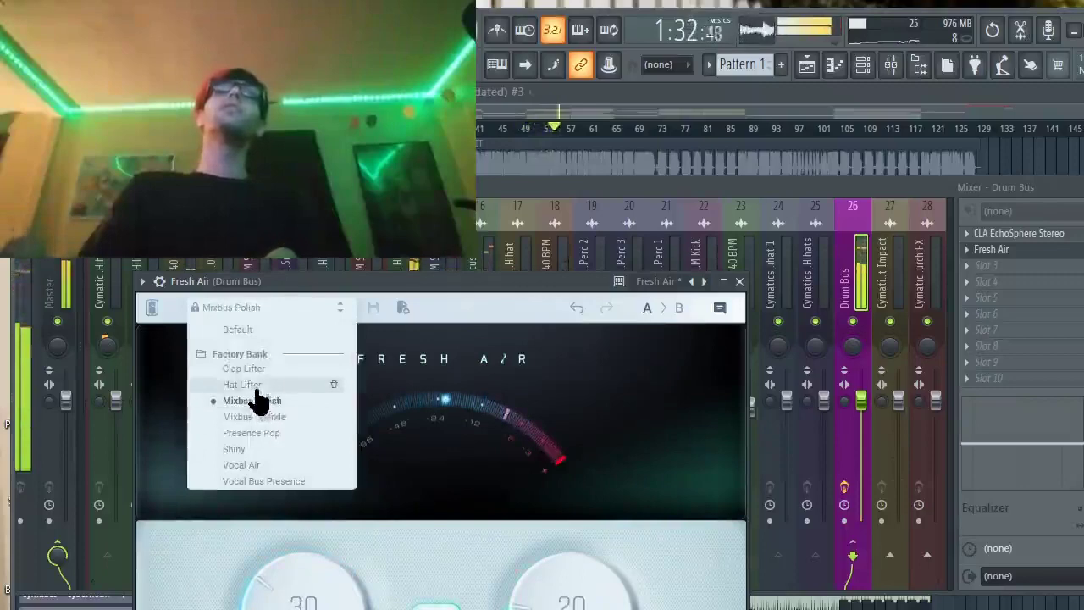
pyautogui.click(256, 383)
pyautogui.click(259, 308)
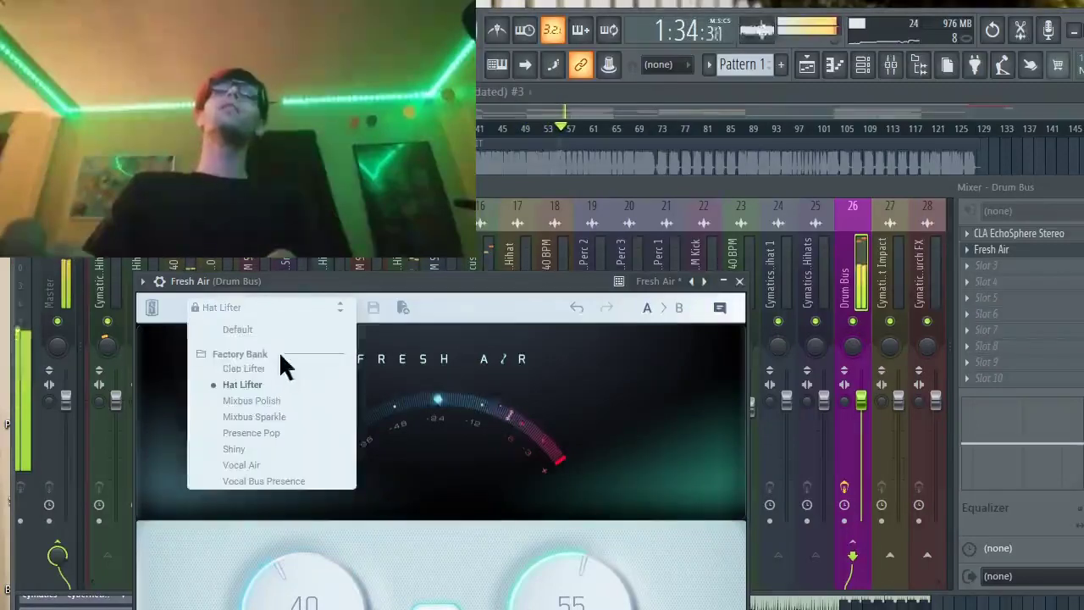
pyautogui.click(280, 368)
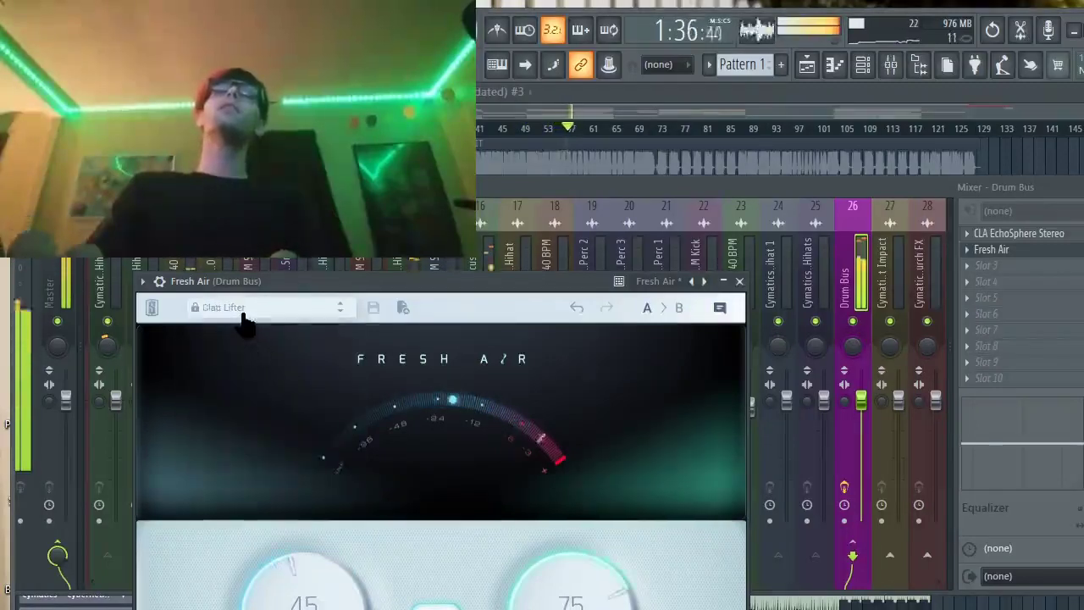
pyautogui.click(740, 281)
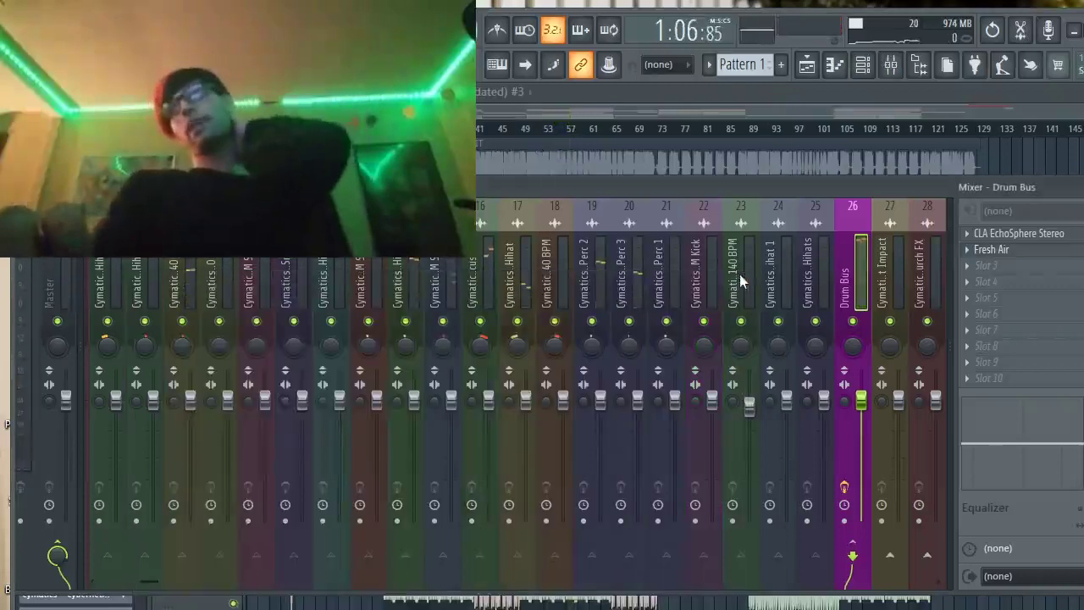
# Lower the Drum Bus EchoSphere Slap level to -8.8, check it with brief playback and close the plugin.
pyautogui.click(1023, 234)
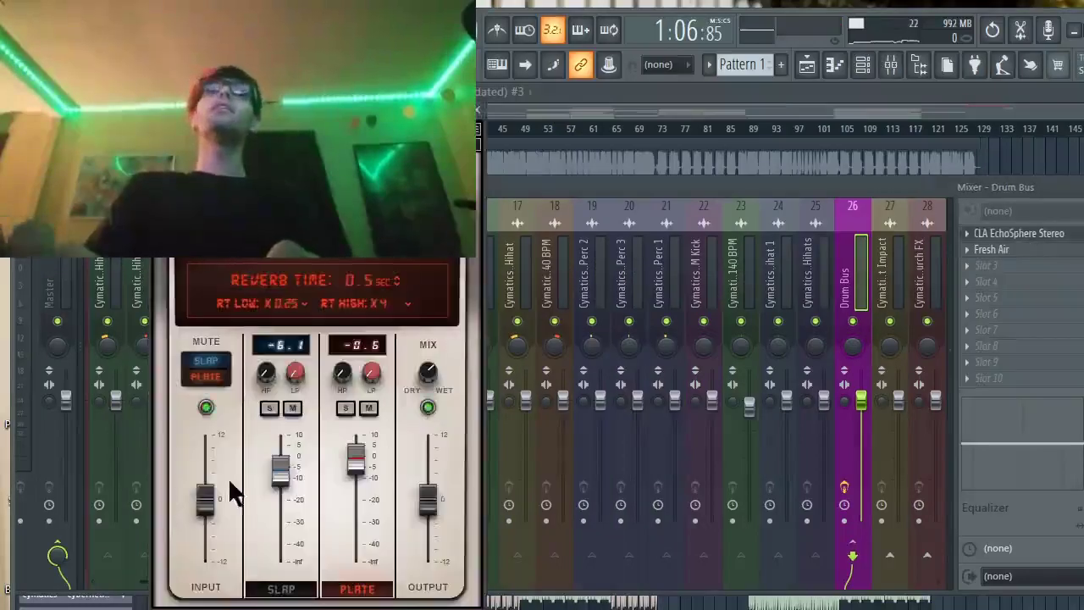
pyautogui.moveTo(280, 479); pyautogui.dragTo(283, 485)
pyautogui.press('space')
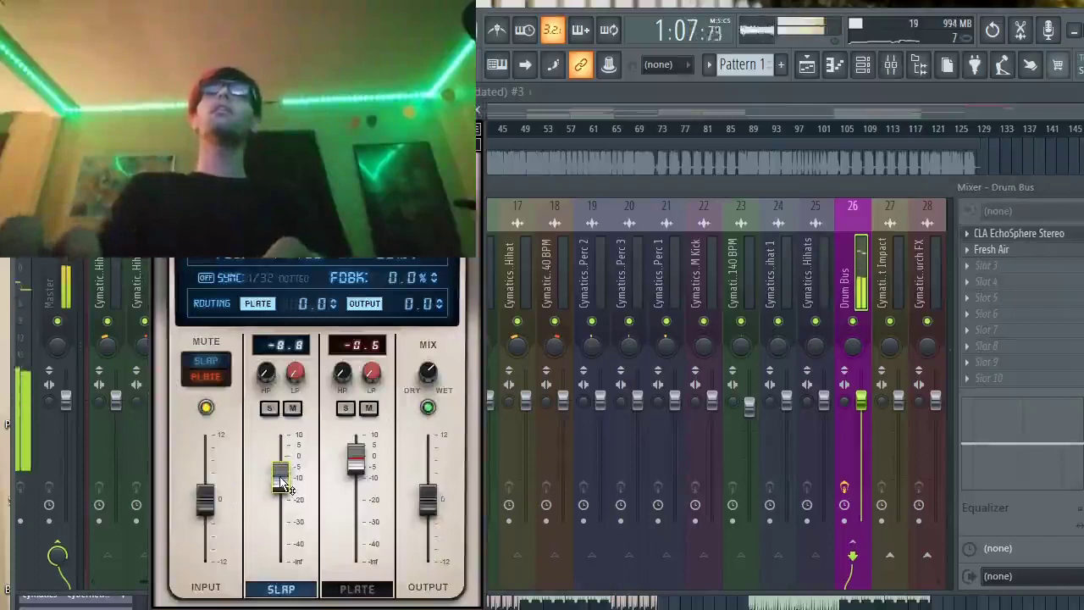
pyautogui.press('space')
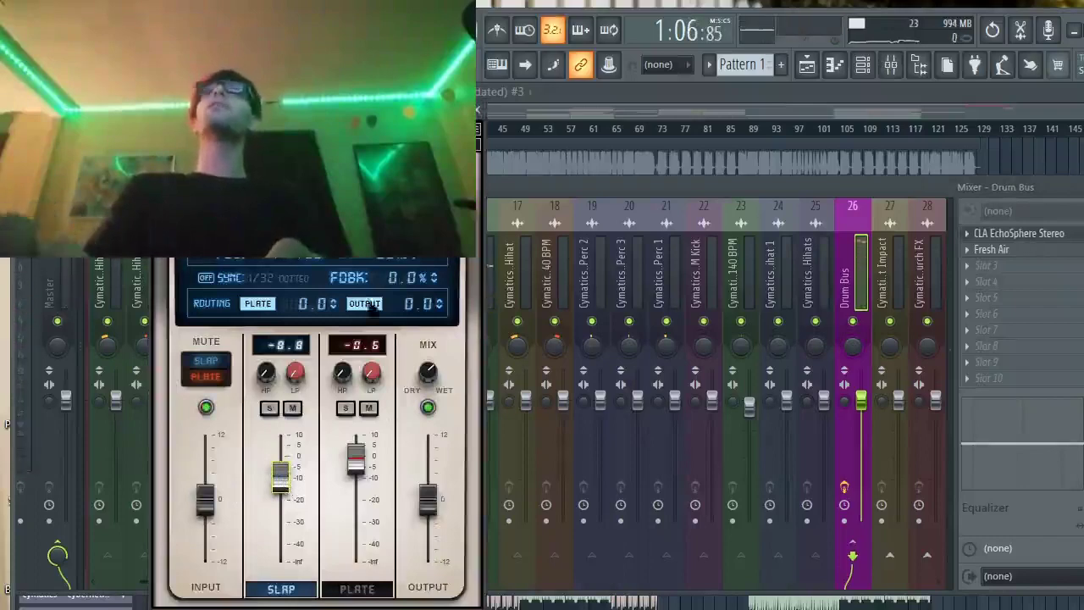
pyautogui.click(478, 116)
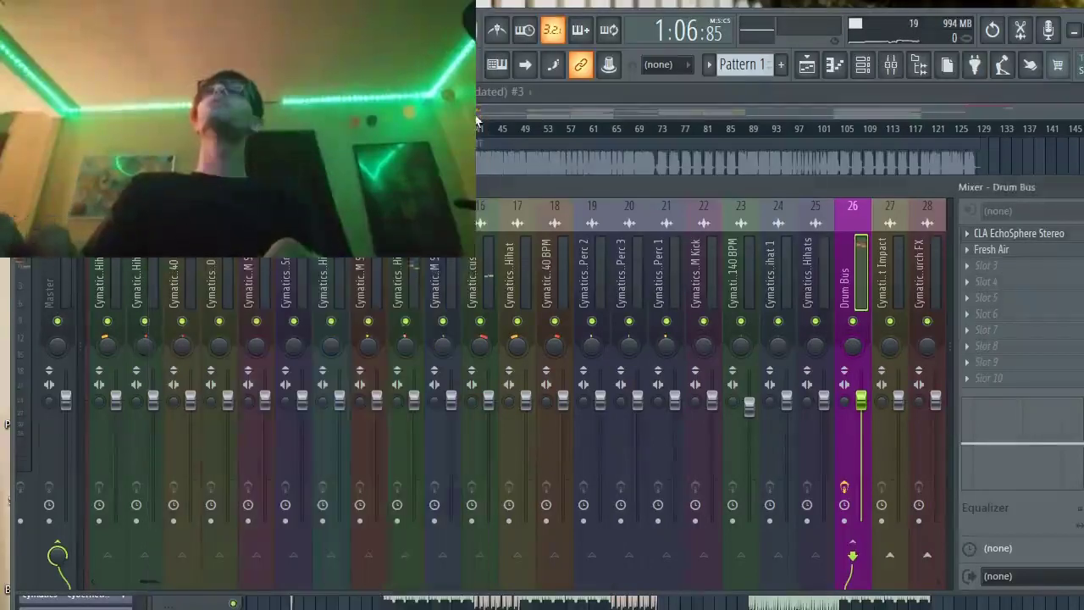
pyautogui.click(1048, 236)
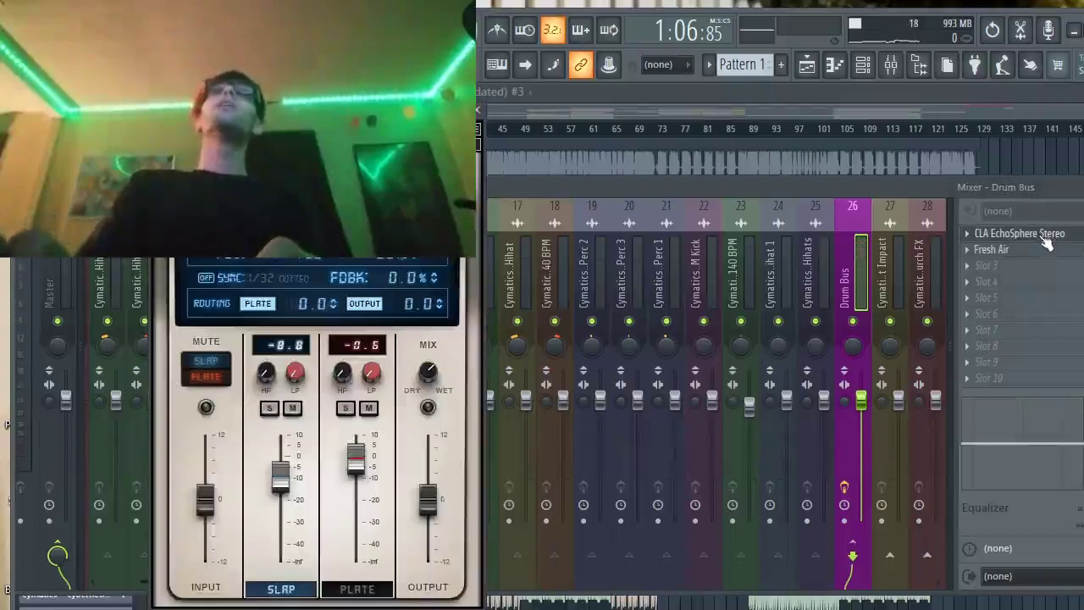
pyautogui.click(1046, 240)
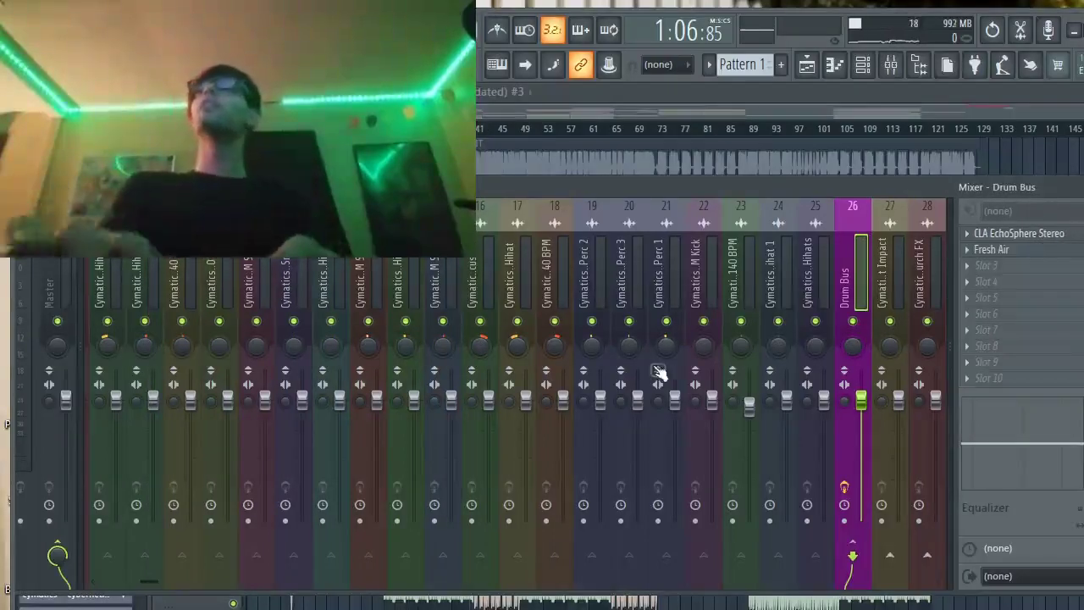
# Balance the drums during playback by lowering mixer tracks 14 and 8 and raising snare track 13, and stop playback.
pyautogui.click(416, 411)
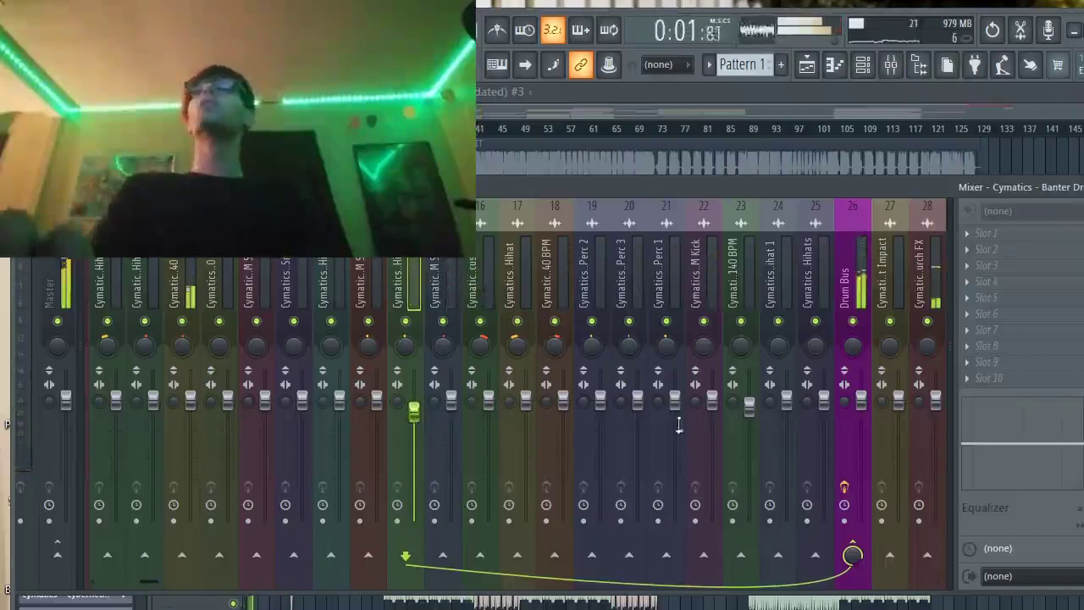
pyautogui.click(194, 409)
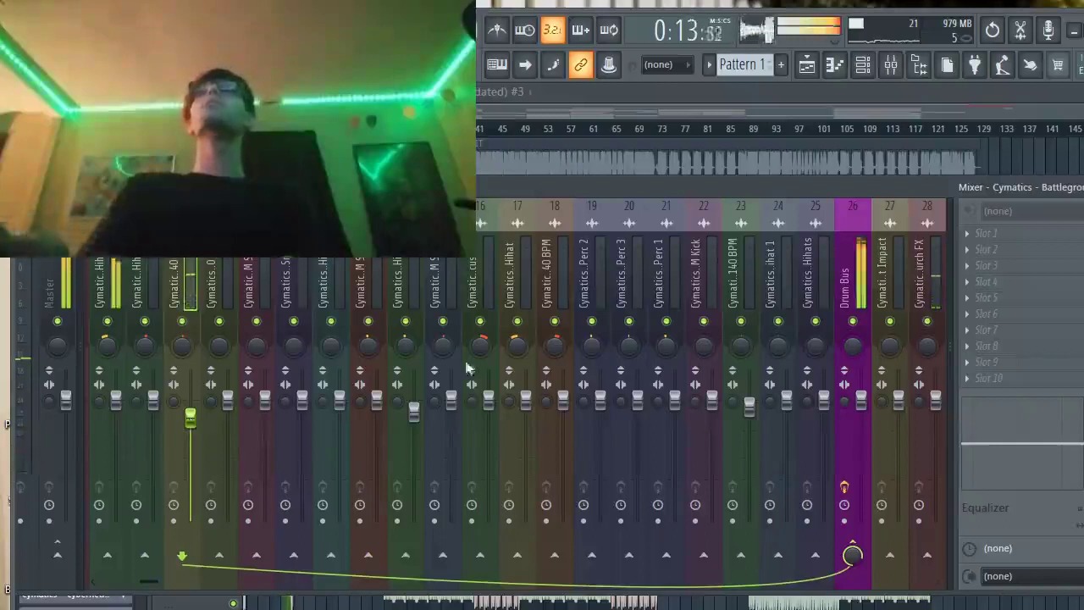
pyautogui.click(380, 405)
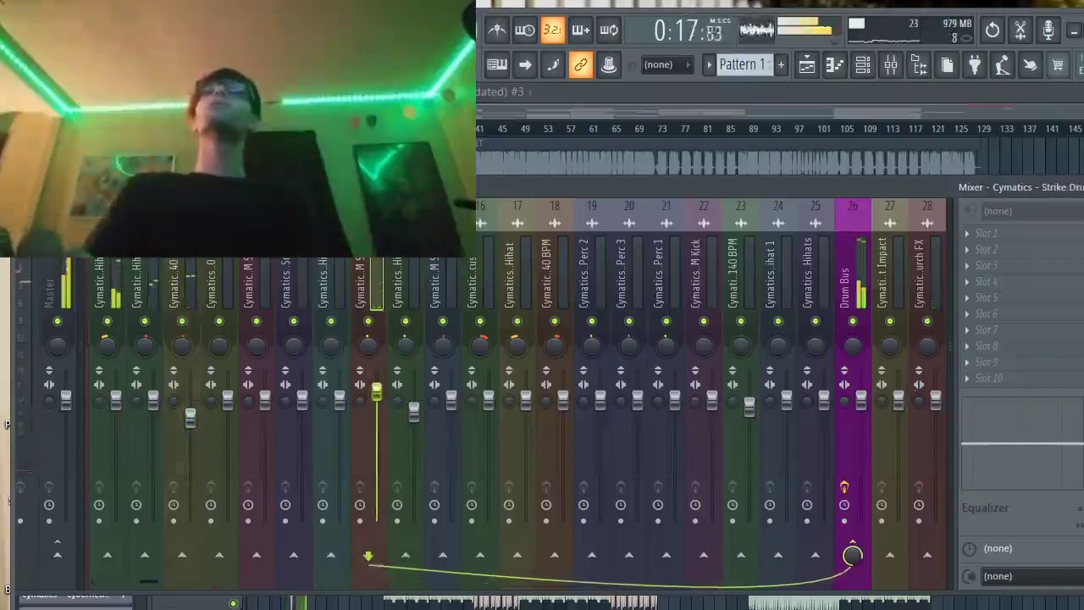
pyautogui.moveTo(376, 392); pyautogui.dragTo(376, 380)
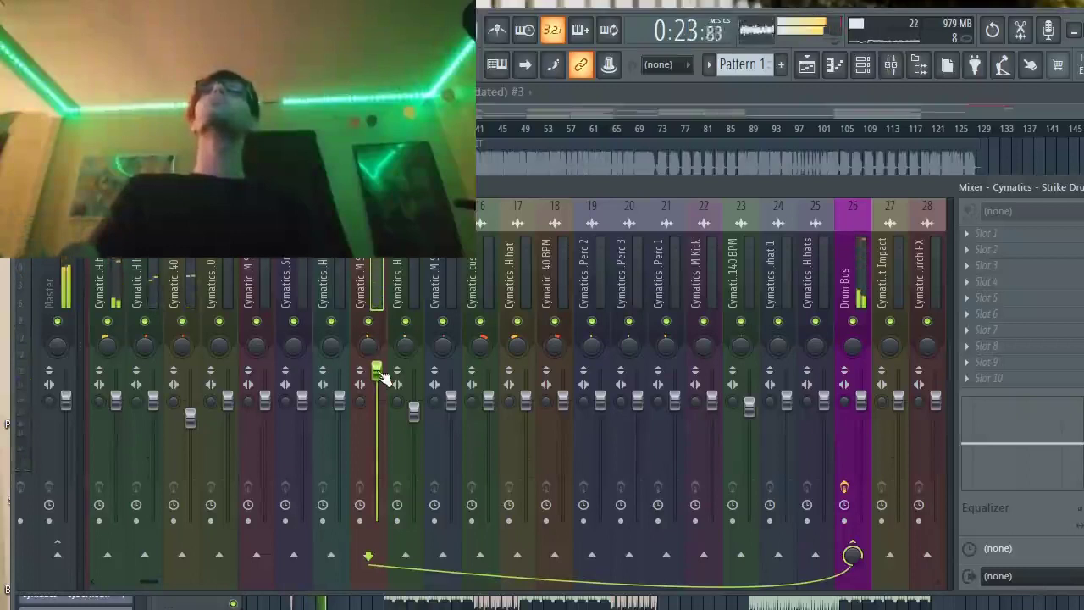
pyautogui.press('space')
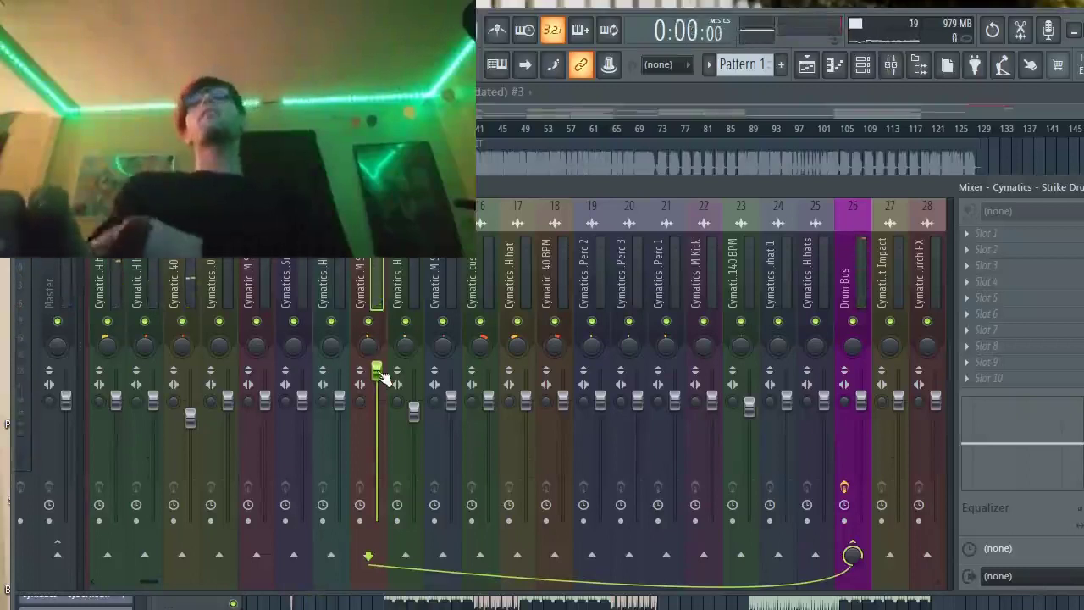
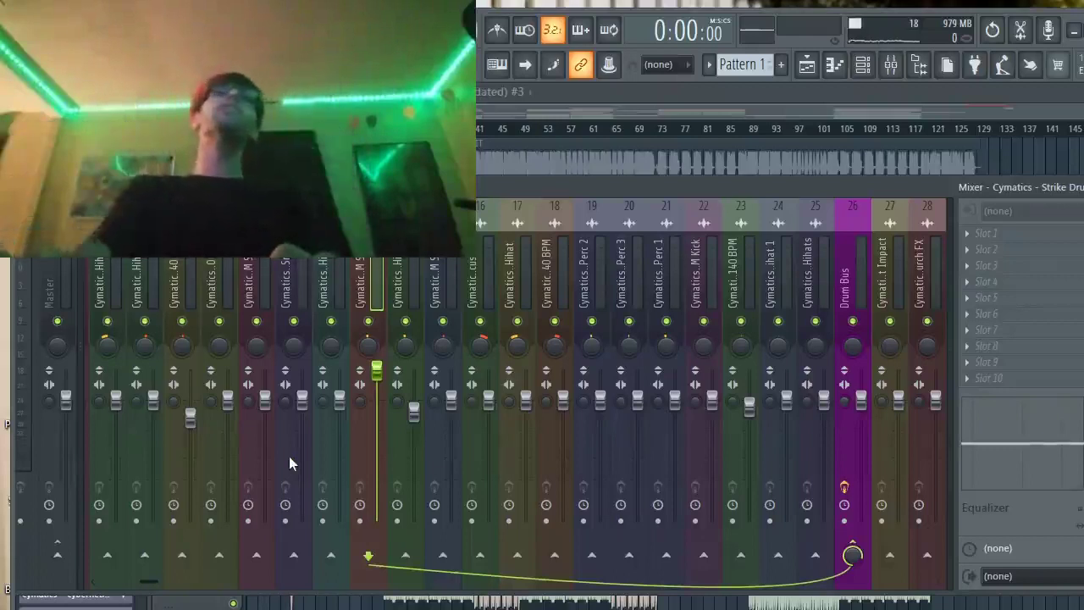
# Restart playback and slightly lower the faders of hihat tracks 6 and 7 and of mixer track 3.
pyautogui.press('space')
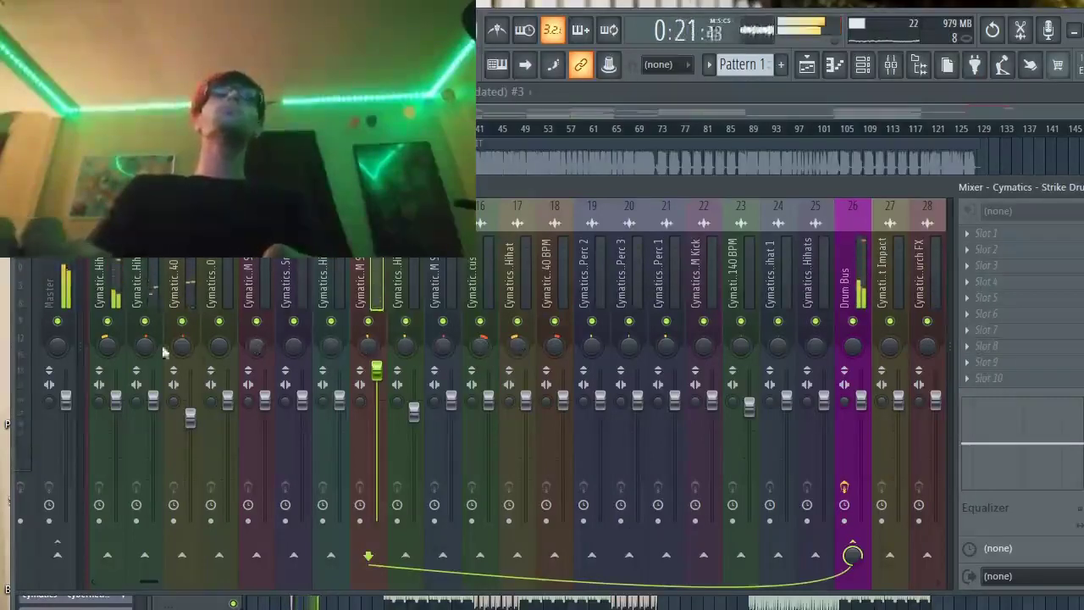
pyautogui.click(118, 405)
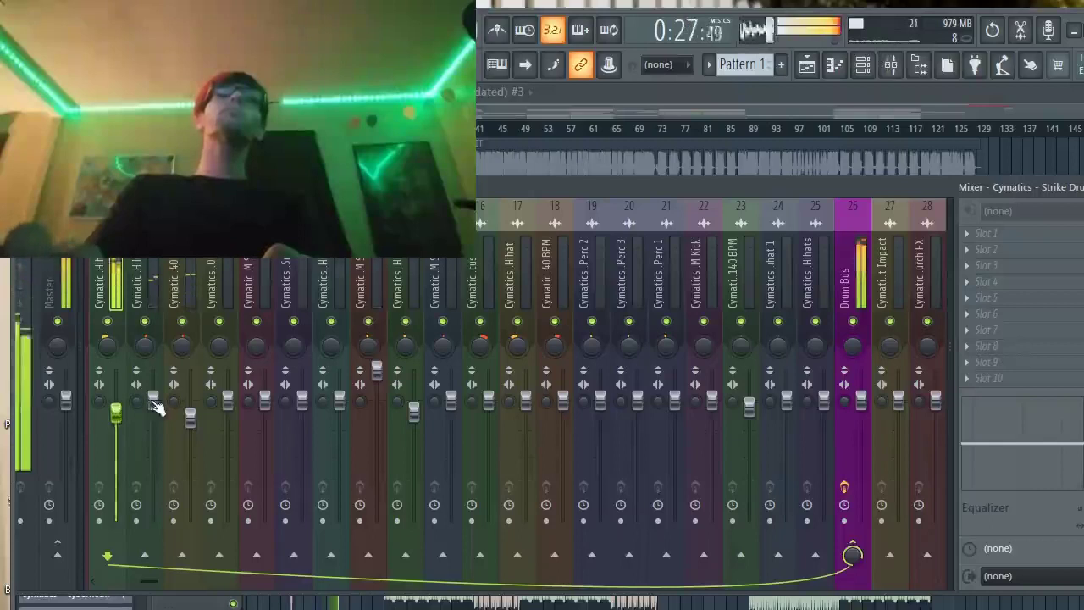
pyautogui.click(157, 407)
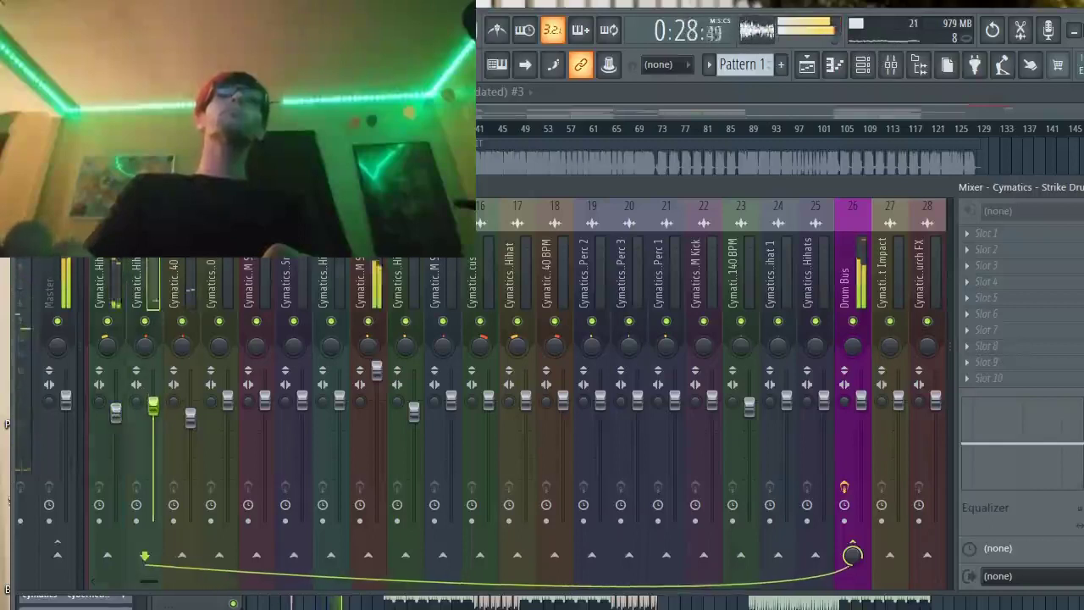
pyautogui.scroll(6, 156, 413)
pyautogui.click(155, 411)
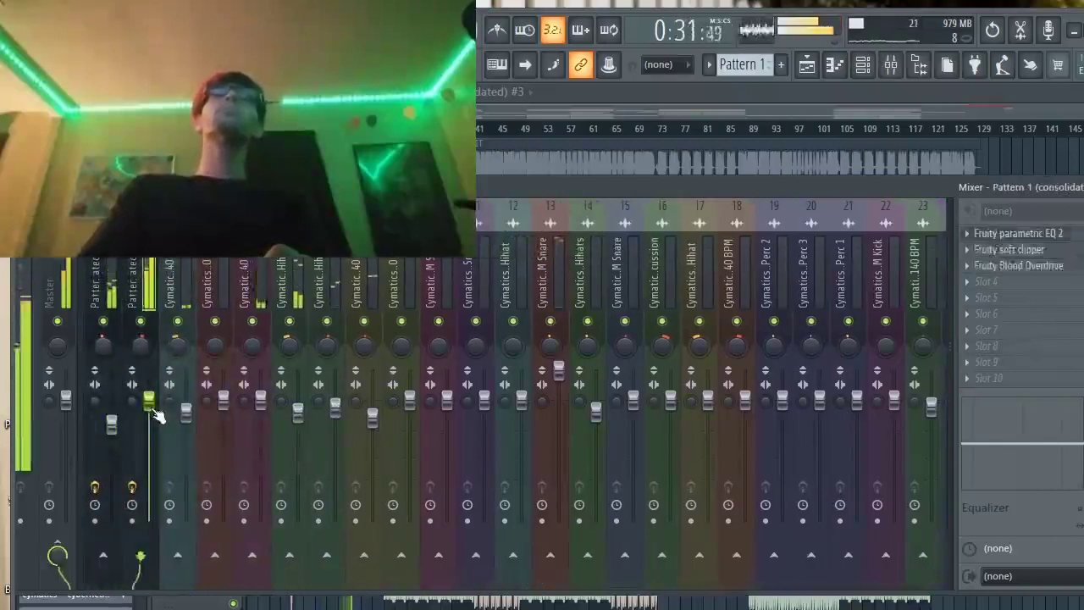
pyautogui.click(157, 415)
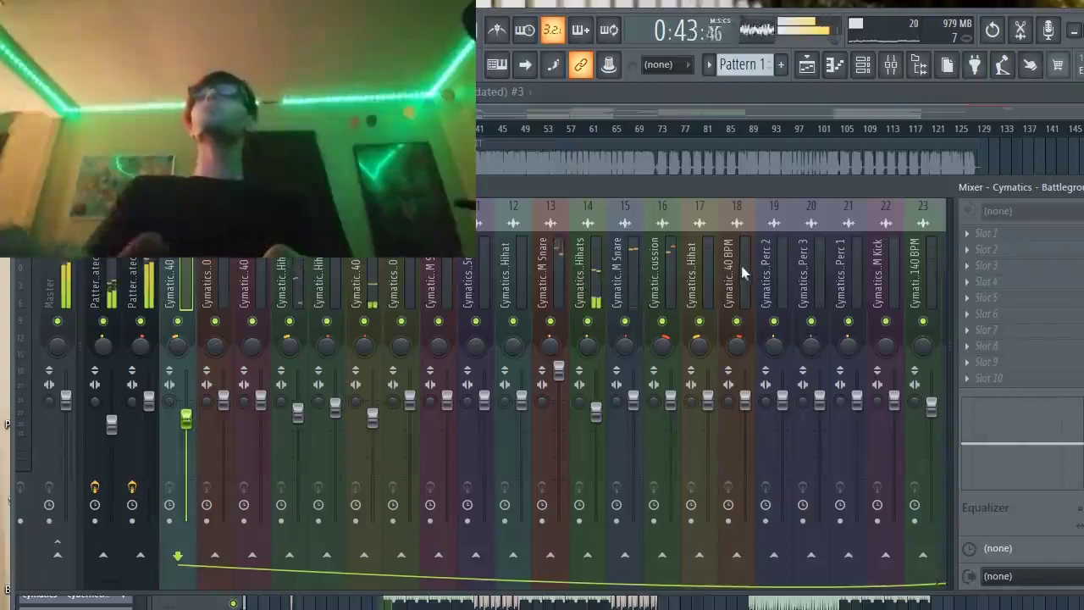
# Raise the fader of snare track 15 and lower the fader of percussion track 16 during playback.
pyautogui.click(640, 281)
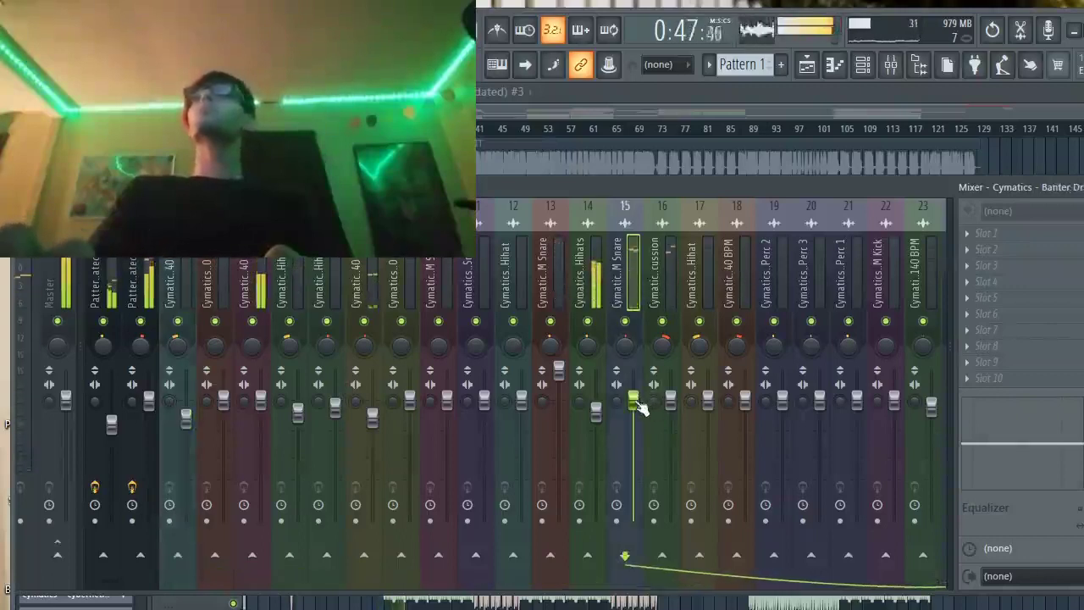
pyautogui.moveTo(642, 409); pyautogui.dragTo(641, 382)
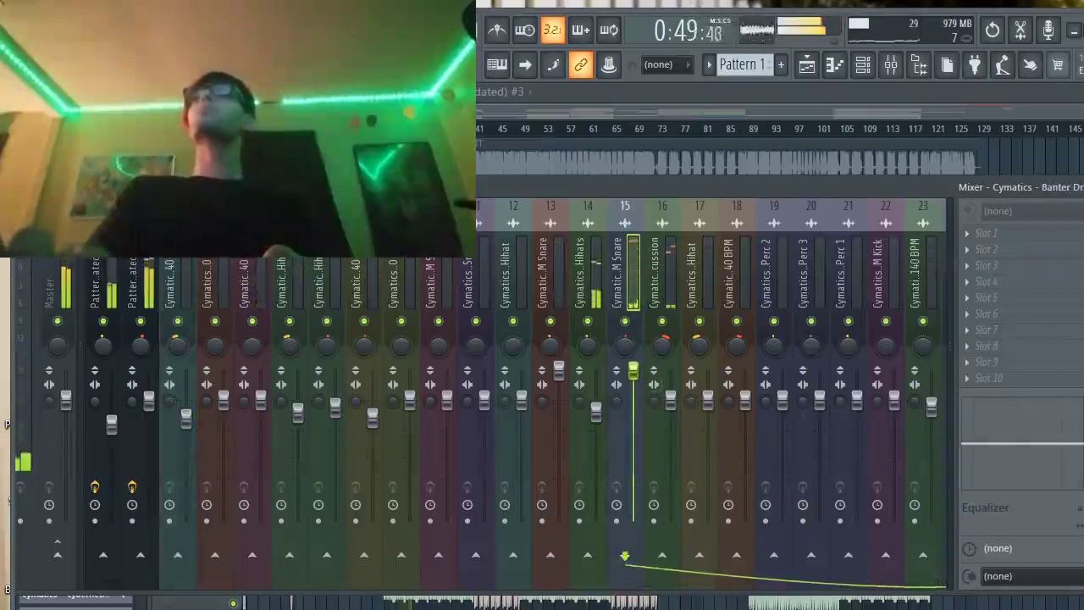
pyautogui.click(670, 399)
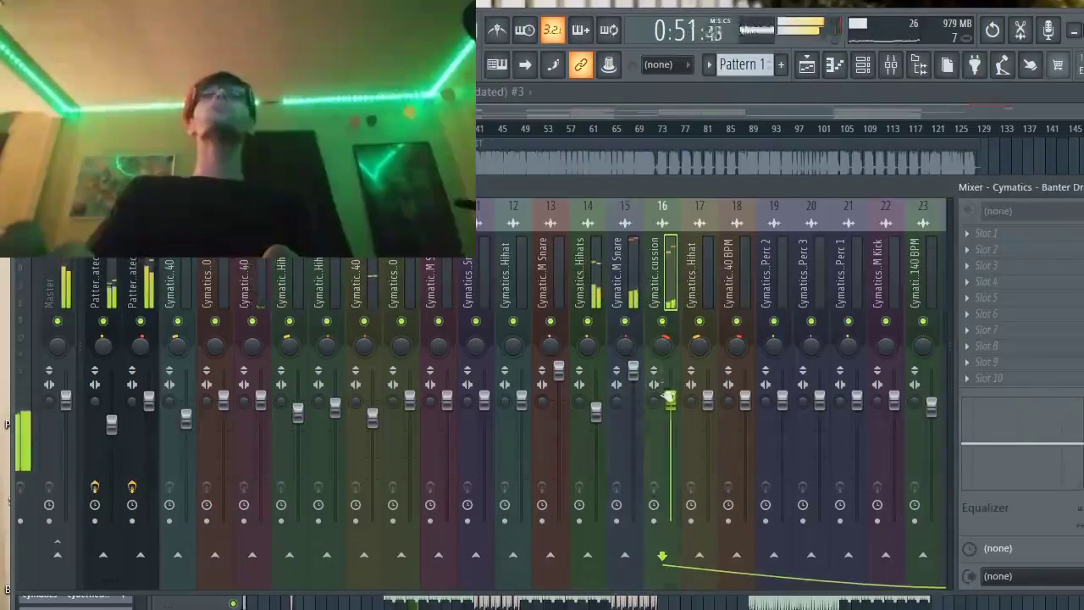
pyautogui.moveTo(669, 398); pyautogui.dragTo(669, 409)
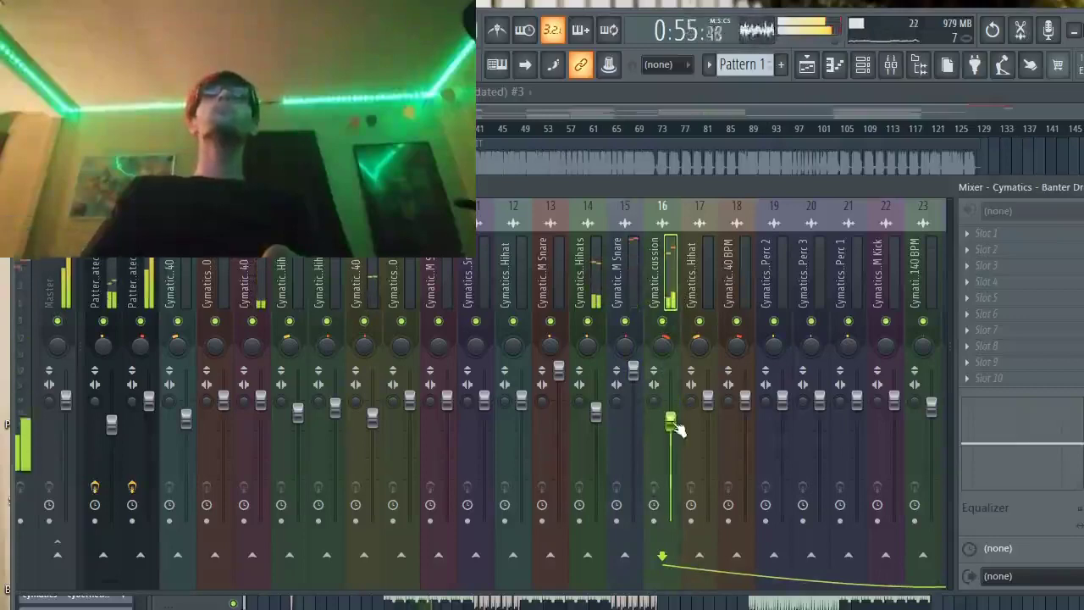
# Step through the mixer tracks up to track 24 and back to track 4, reviewing their levels during playback.
pyautogui.press('Right')
pyautogui.press('Right')
pyautogui.press('Right')
pyautogui.press('Right')
pyautogui.press('Right')
pyautogui.press('Right')
pyautogui.press('Right')
pyautogui.press('Right')
pyautogui.press('Right')
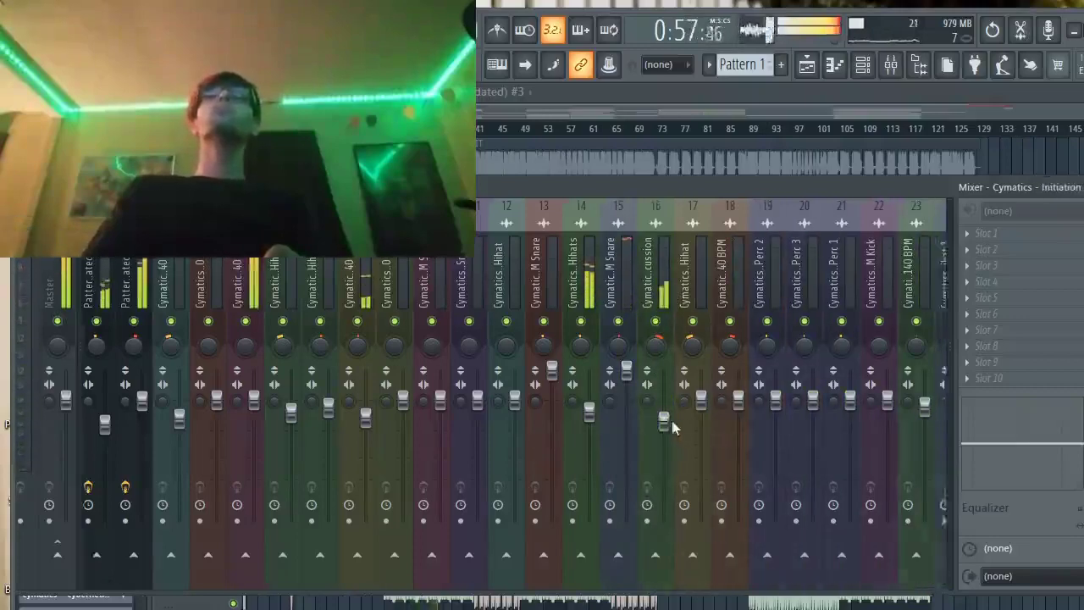
pyautogui.press('Left')
pyautogui.press('Left')
pyautogui.press('Left')
pyautogui.press('Right')
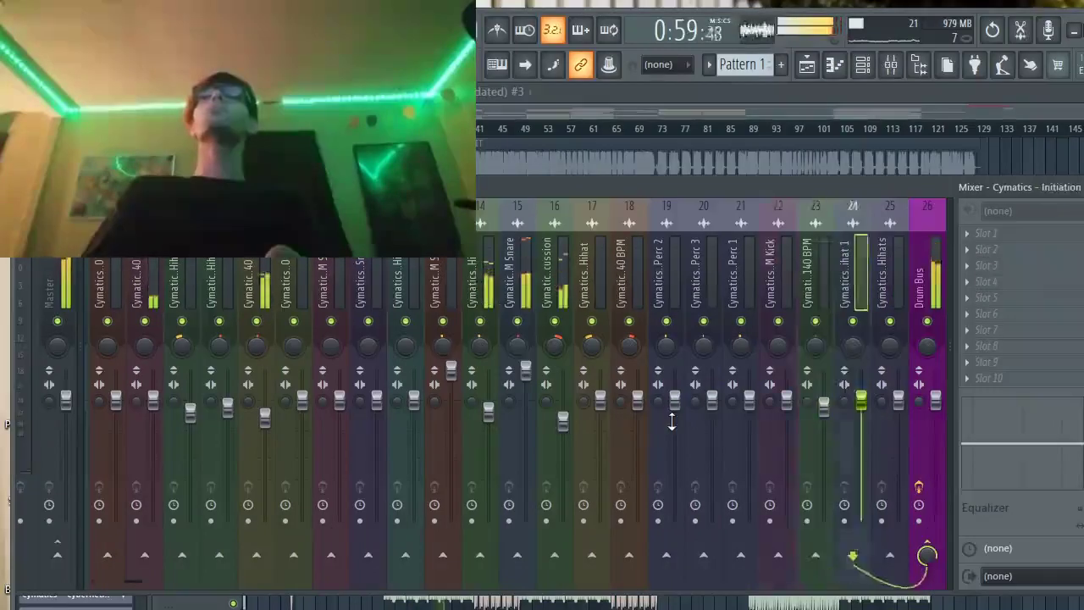
pyautogui.press('Left')
pyautogui.press('Left')
pyautogui.press('Left')
pyautogui.press('Left')
pyautogui.press('Left')
pyautogui.press('Left')
pyautogui.press('Left')
pyautogui.press('Left')
pyautogui.press('Left')
pyautogui.press('Left')
pyautogui.press('Left')
pyautogui.press('Left')
pyautogui.press('Left')
pyautogui.press('Left')
pyautogui.press('Left')
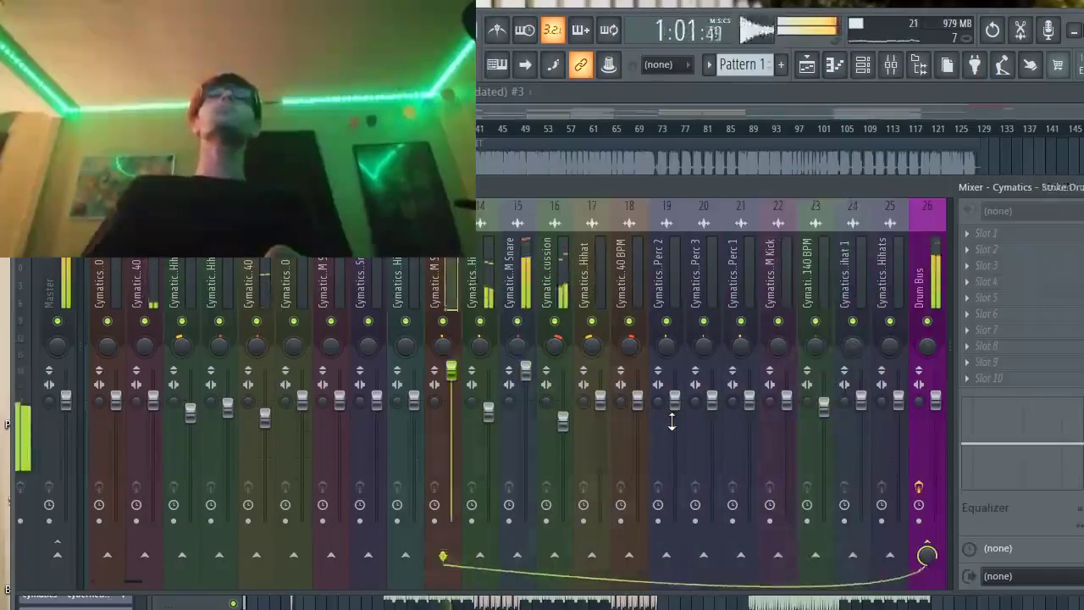
pyautogui.press('Left')
pyautogui.press('Left')
pyautogui.press('Left')
pyautogui.press('Left')
pyautogui.press('Left')
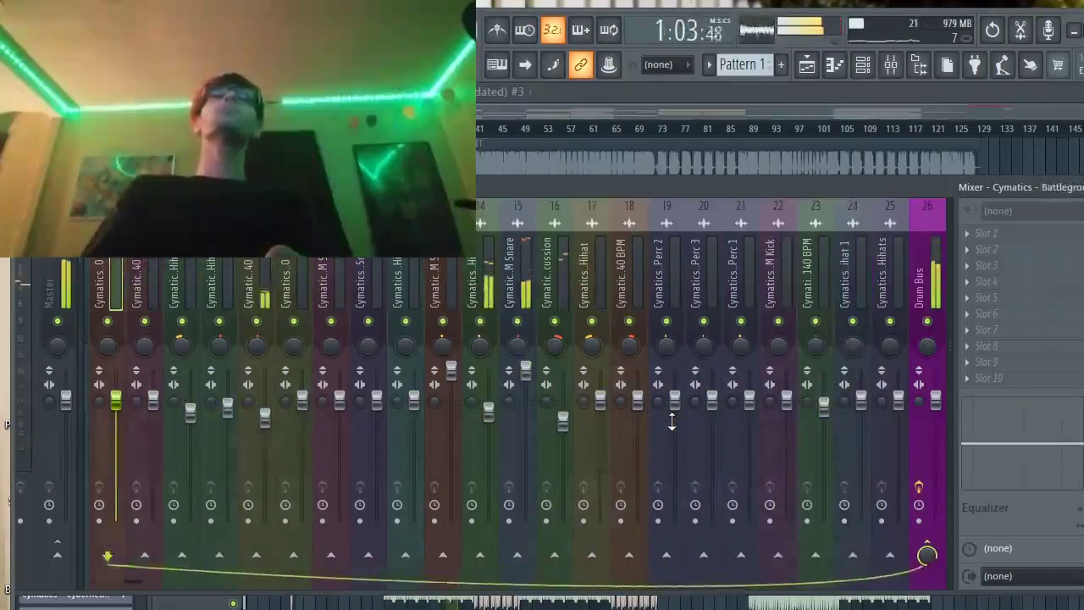
# Raise the faders of mixer track 5 and kick track 22 slightly during playback.
pyautogui.press('Right')
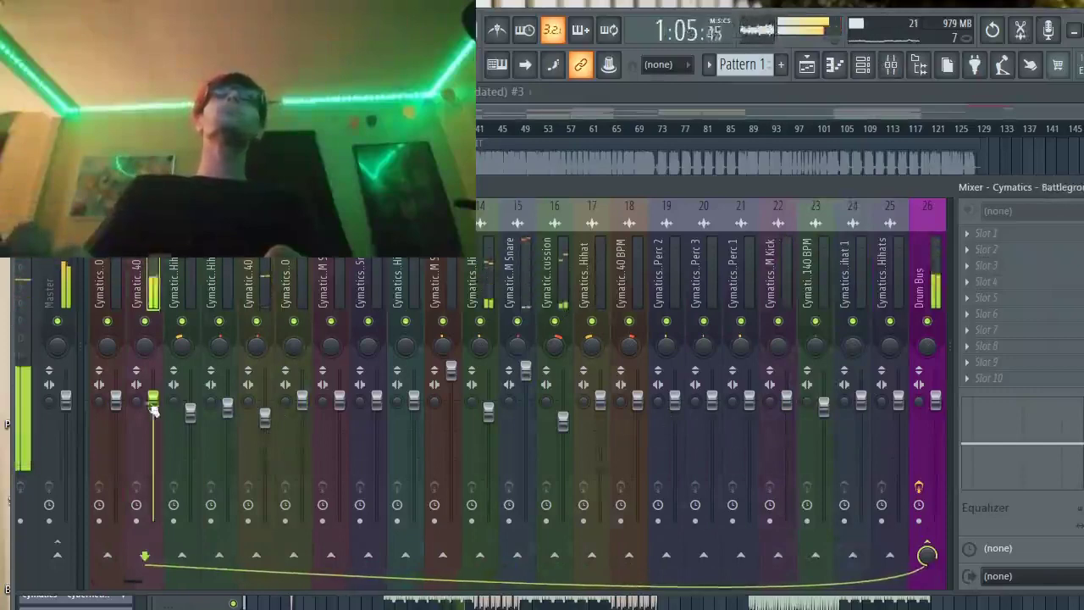
pyautogui.moveTo(159, 408); pyautogui.dragTo(161, 385)
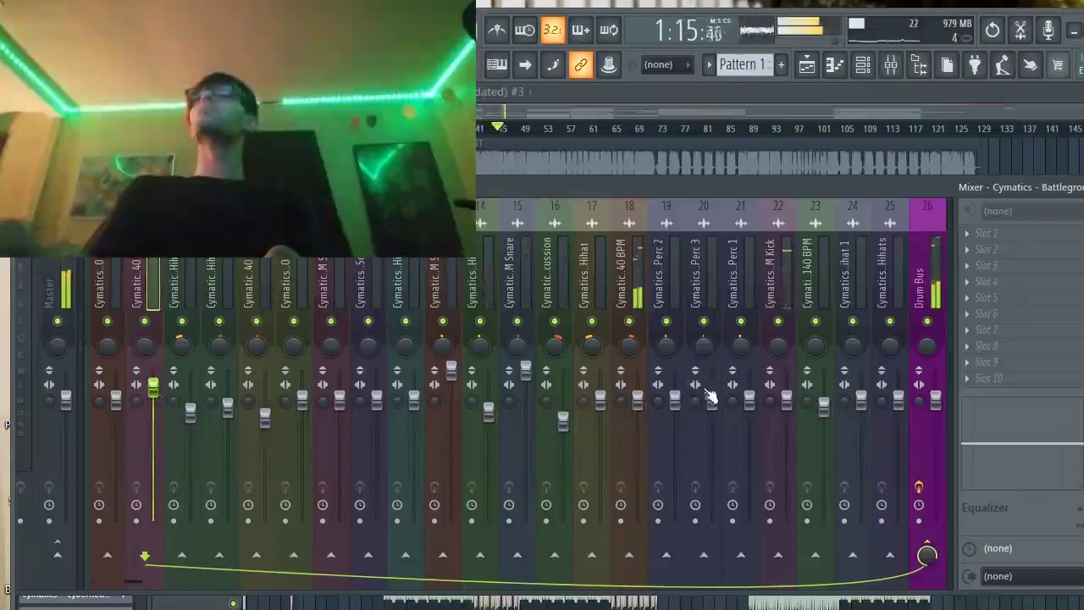
pyautogui.click(787, 399)
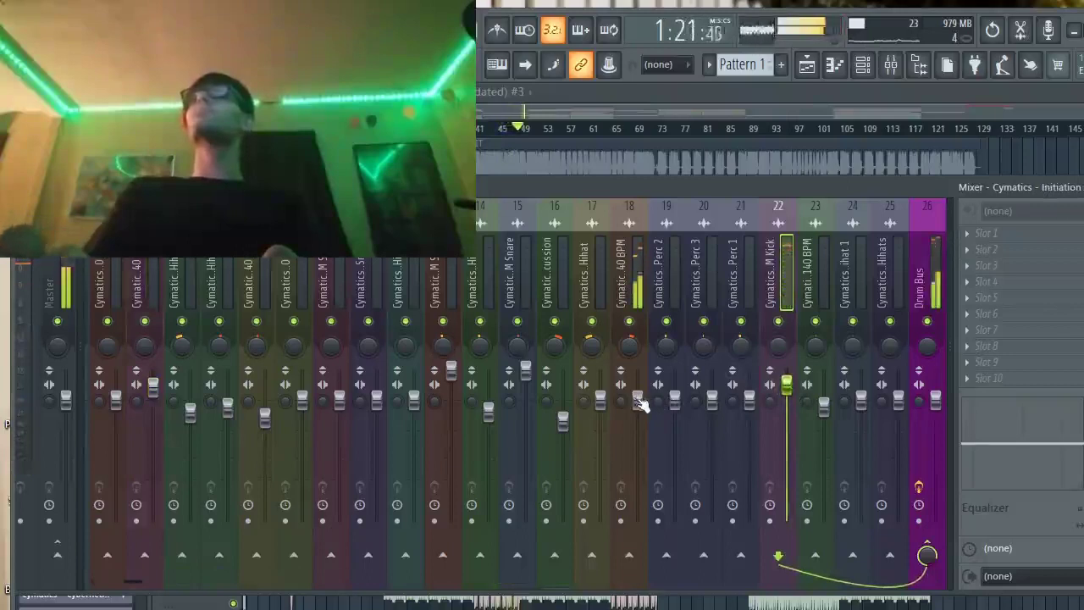
# Lower the faders of mixer track 18 and hihat track 17 slightly during playback.
pyautogui.click(638, 399)
pyautogui.moveTo(638, 402); pyautogui.dragTo(638, 407)
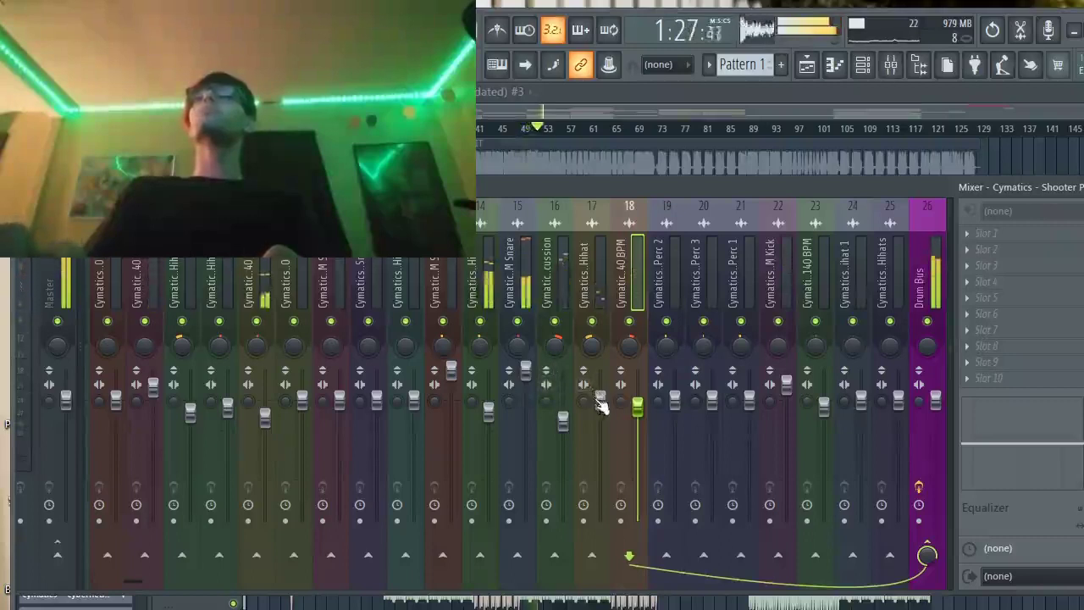
pyautogui.click(599, 400)
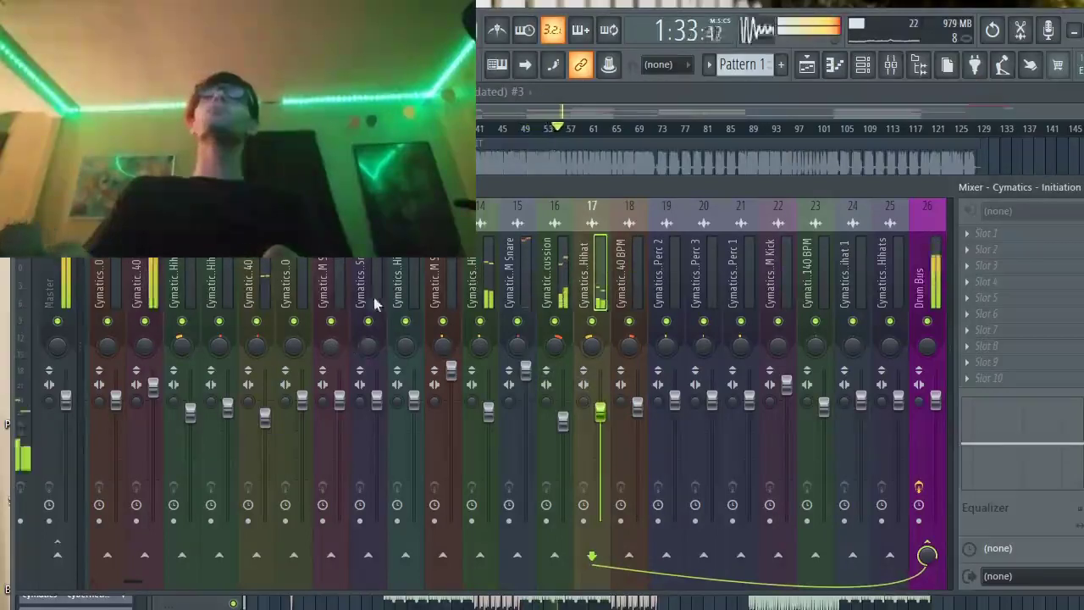
# Lower the fader of mixer track 5 while the song keeps playing.
pyautogui.click(257, 289)
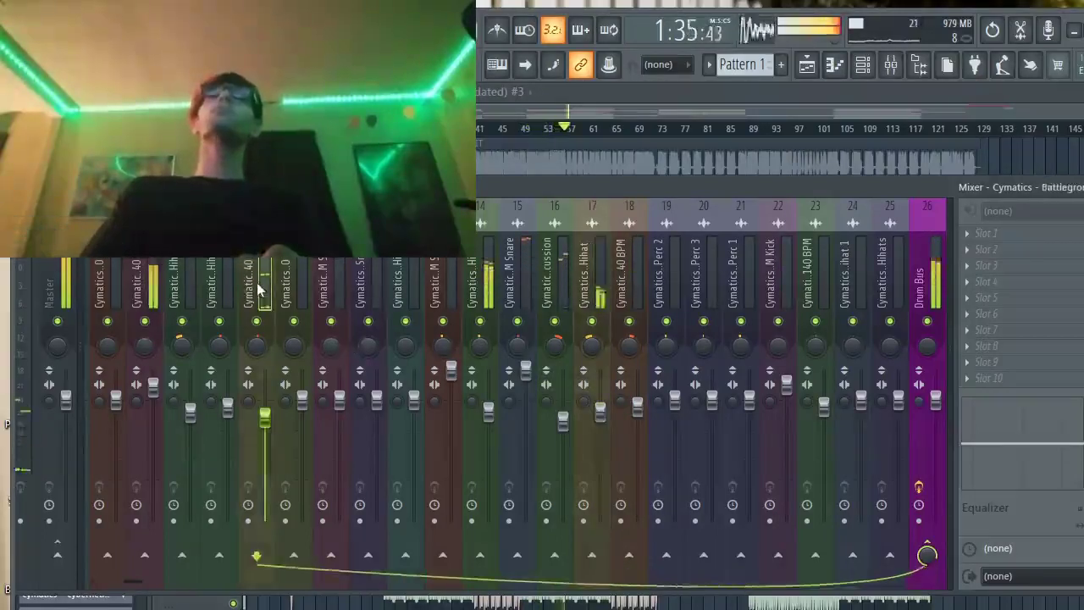
pyautogui.scroll(7, 259, 290)
pyautogui.scroll(-8, 258, 289)
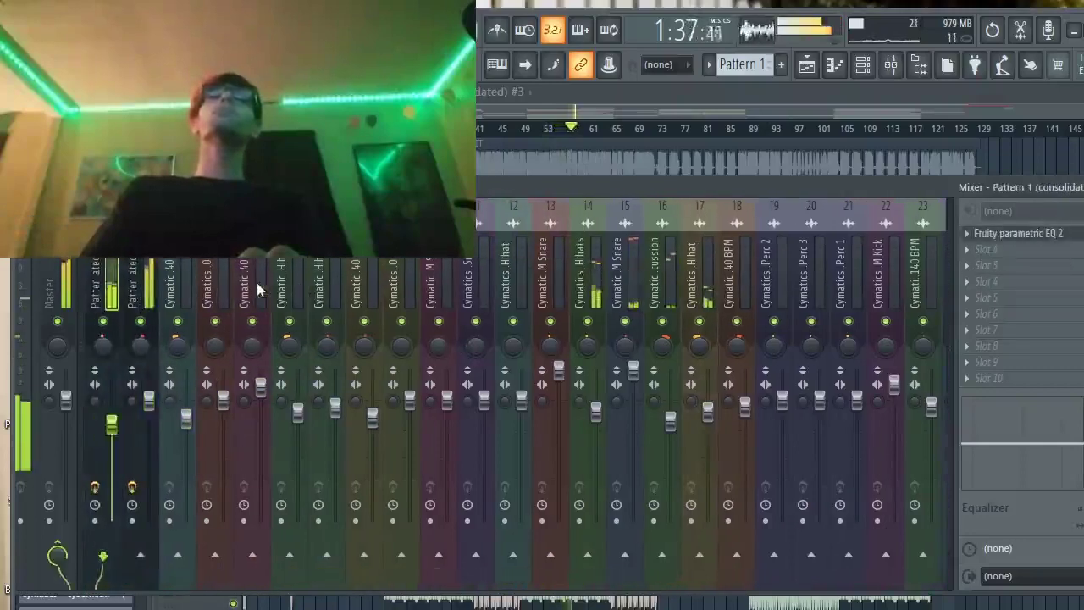
pyautogui.scroll(1, 258, 289)
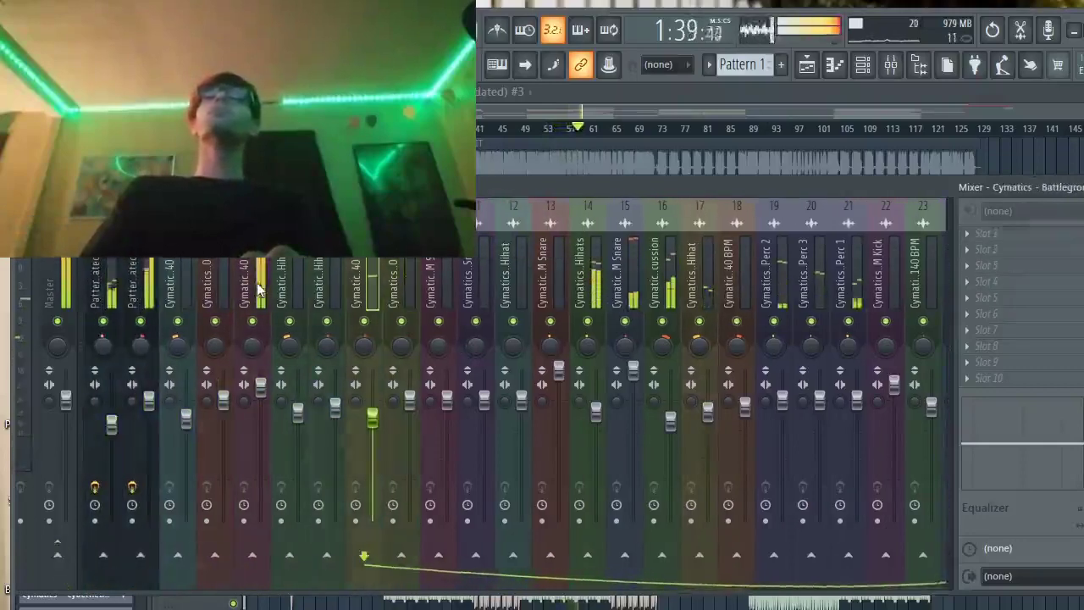
pyautogui.scroll(-4, 258, 289)
pyautogui.scroll(7, 256, 285)
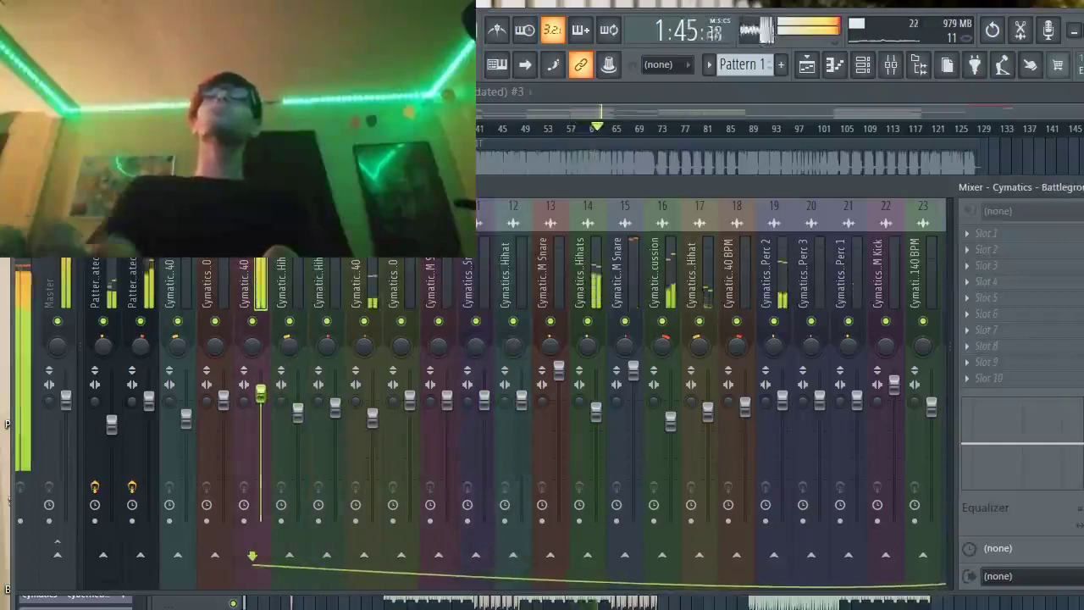
pyautogui.moveTo(261, 393); pyautogui.dragTo(261, 405)
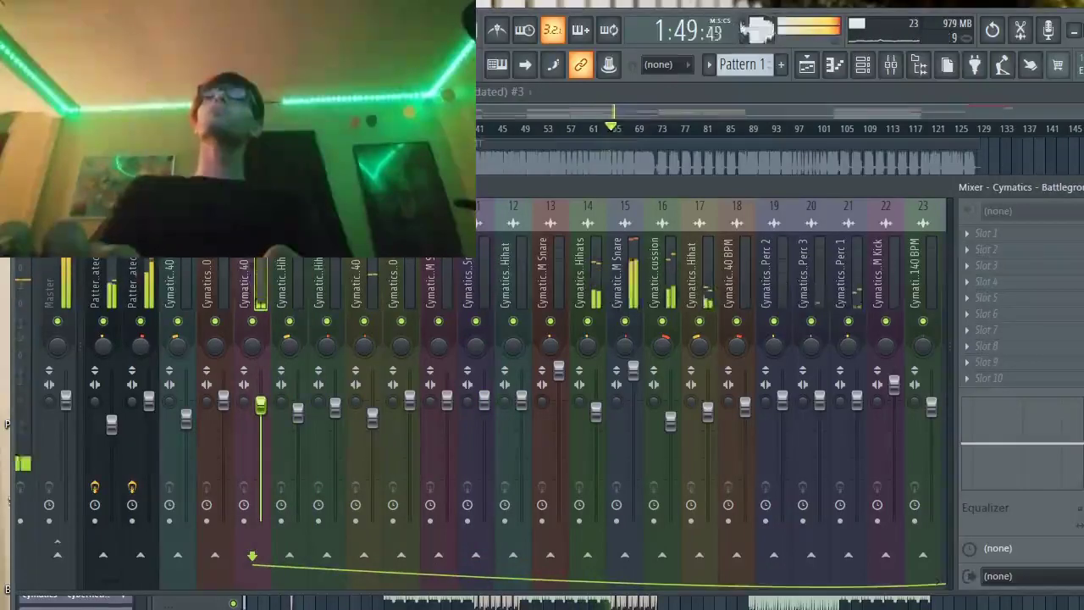
# Step through the mixer tracks from track 5 up to track 29, reviewing their levels during playback.
pyautogui.press('Right')
pyautogui.press('Right')
pyautogui.press('Right')
pyautogui.press('Right')
pyautogui.press('Right')
pyautogui.press('Right')
pyautogui.press('Right')
pyautogui.press('Right')
pyautogui.press('Right')
pyautogui.press('Right')
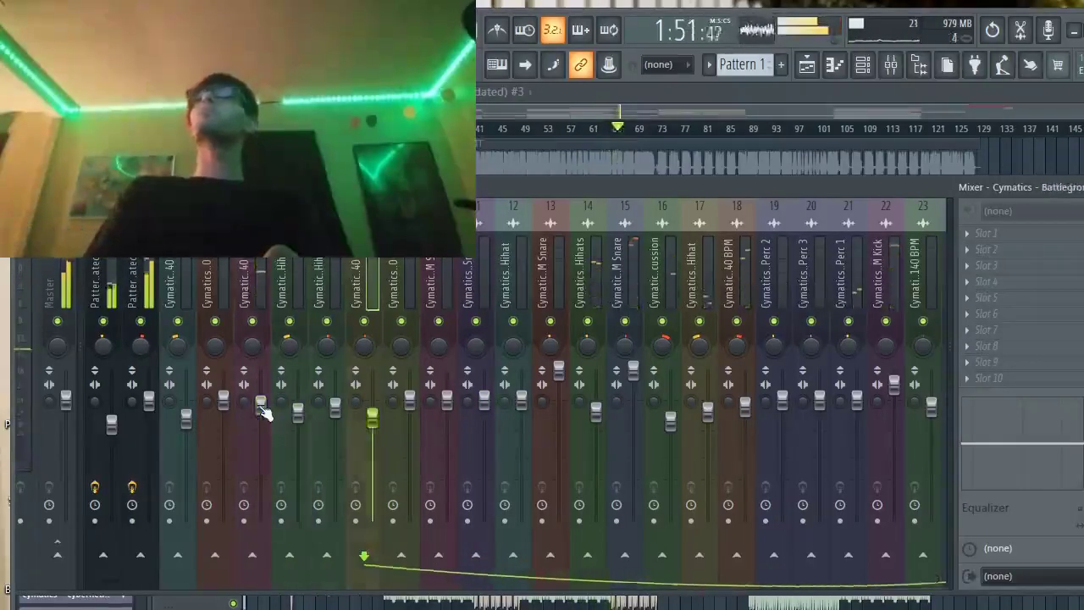
pyautogui.press('Right')
pyautogui.press('Right')
pyautogui.press('Right')
pyautogui.press('Right')
pyautogui.press('Right')
pyautogui.press('Right')
pyautogui.press('Right')
pyautogui.press('Right')
pyautogui.press('Right')
pyautogui.press('Right')
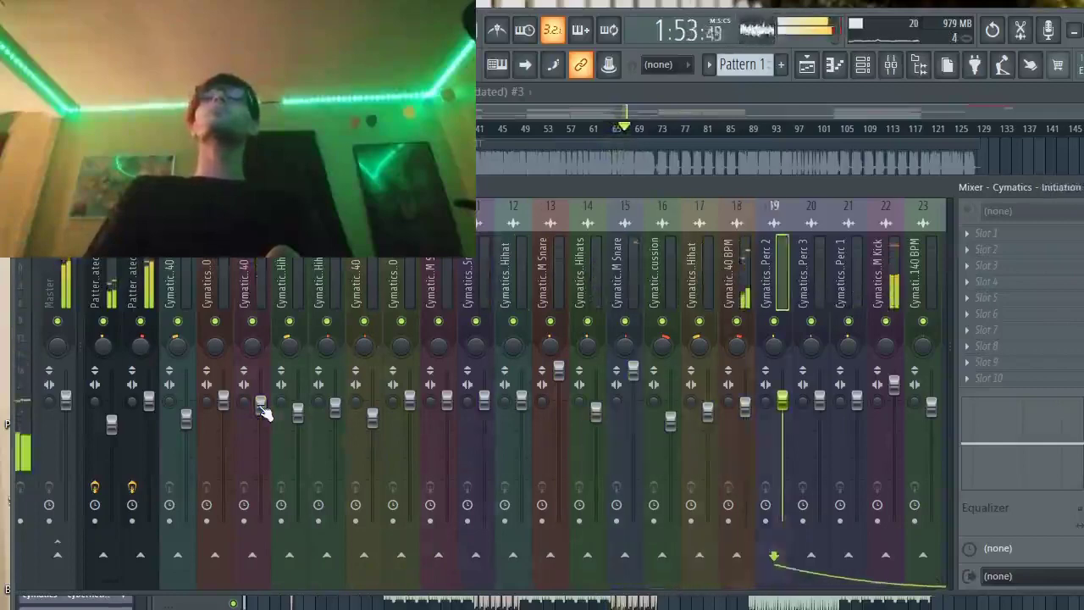
pyautogui.press('Right')
pyautogui.press('Right')
pyautogui.press('Right')
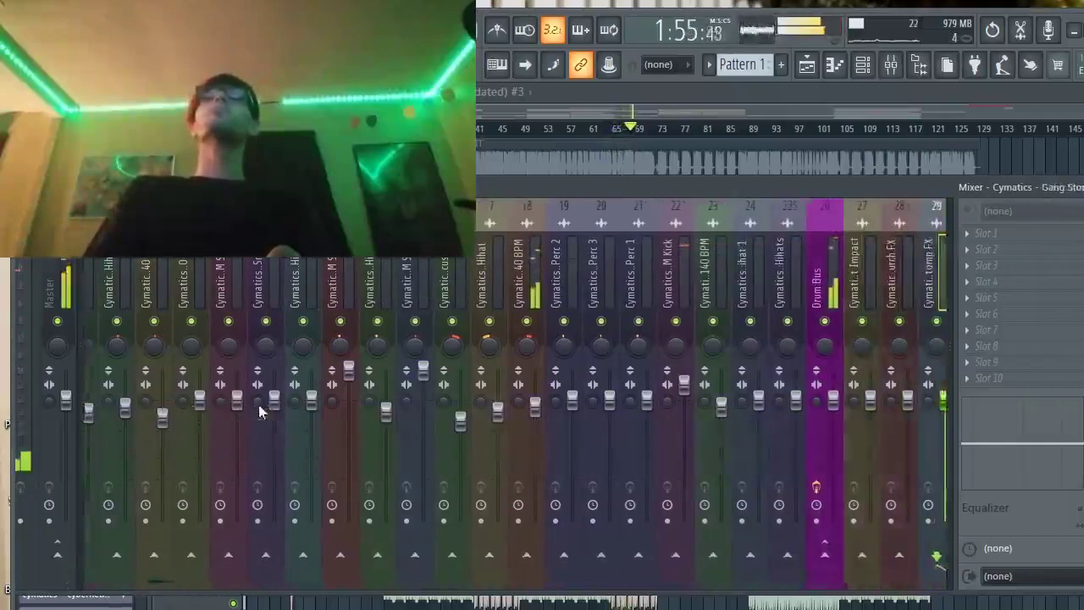
# Return to hihat track 24 and lower its fader slightly.
pyautogui.press('Left')
pyautogui.press('Left')
pyautogui.press('Left')
pyautogui.press('Left')
pyautogui.press('Left')
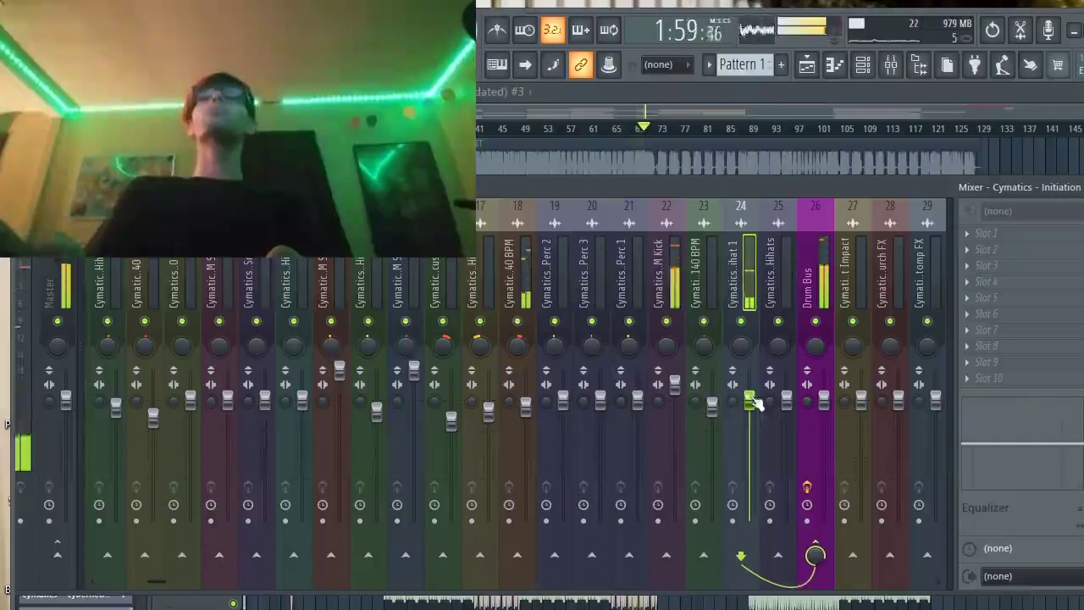
pyautogui.moveTo(751, 402); pyautogui.dragTo(750, 407)
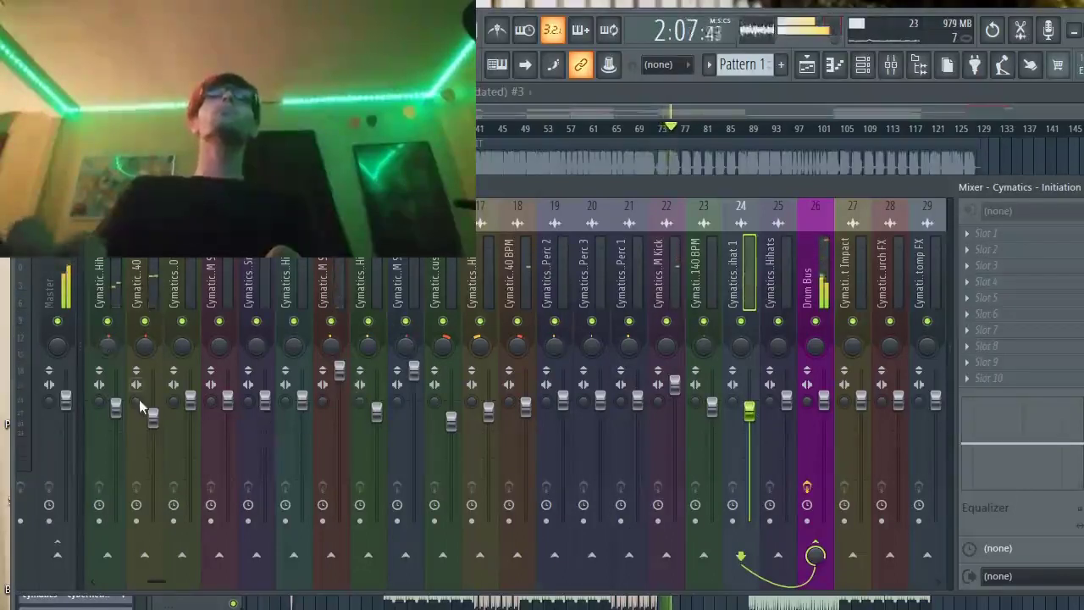
# Step through the mixer tracks down to track 5 and back up to track 25, reviewing their levels during playback.
pyautogui.press('Left')
pyautogui.press('Left')
pyautogui.press('Left')
pyautogui.press('Left')
pyautogui.press('Left')
pyautogui.press('Left')
pyautogui.press('Left')
pyautogui.press('Left')
pyautogui.press('Left')
pyautogui.press('Left')
pyautogui.press('Left')
pyautogui.press('Left')
pyautogui.press('Left')
pyautogui.press('Left')
pyautogui.press('Left')
pyautogui.press('Left')
pyautogui.press('Left')
pyautogui.press('Left')
pyautogui.press('Left')
pyautogui.press('Left')
pyautogui.press('Left')
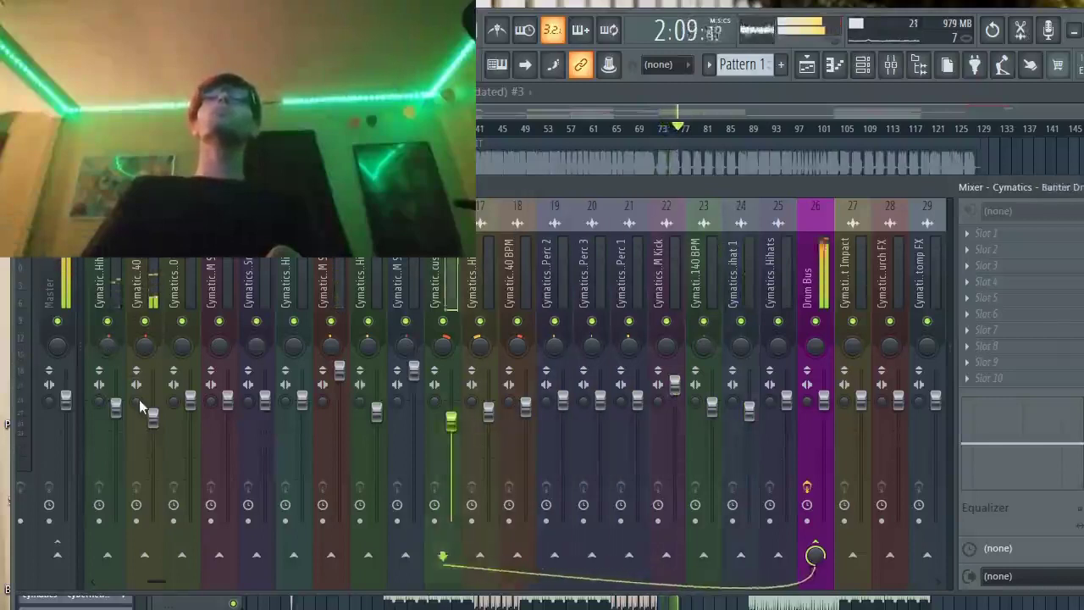
pyautogui.press('Left')
pyautogui.press('Left')
pyautogui.press('Left')
pyautogui.press('Left')
pyautogui.press('Left')
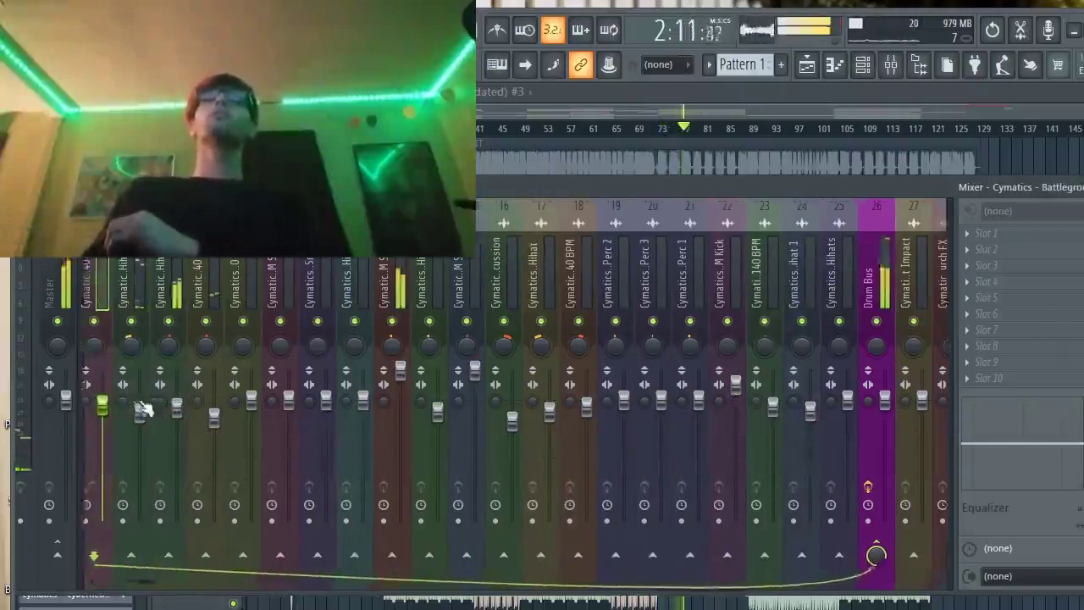
pyautogui.press('Right')
pyautogui.press('Right')
pyautogui.press('Right')
pyautogui.press('Right')
pyautogui.press('Right')
pyautogui.press('Right')
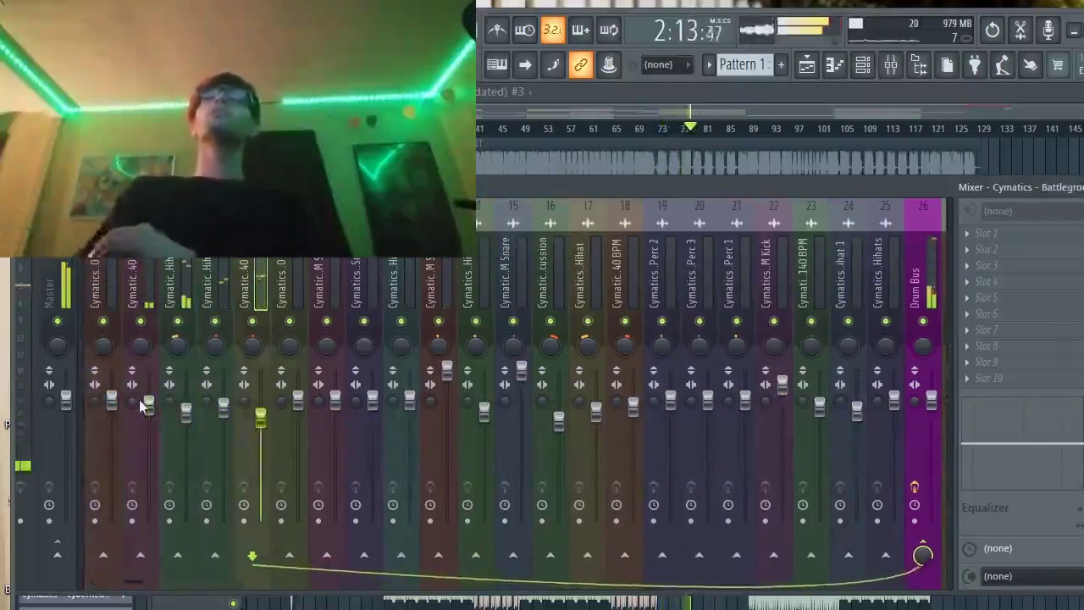
pyautogui.press('Right')
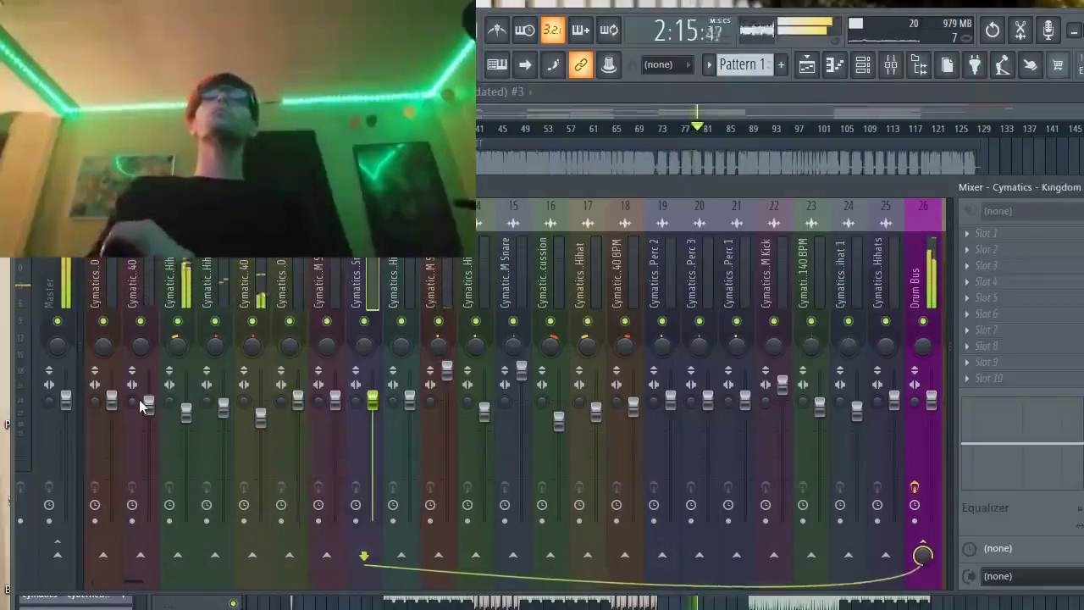
pyautogui.press('Left')
pyautogui.press('Left')
pyautogui.press('Left')
pyautogui.press('Left')
pyautogui.press('Left')
pyautogui.press('Left')
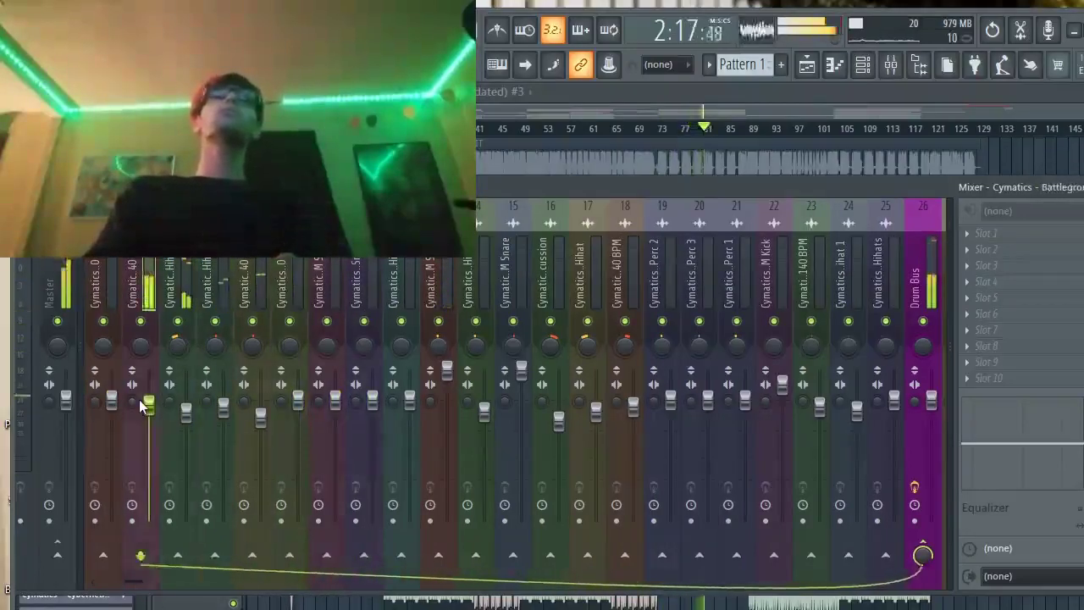
pyautogui.press('Right')
pyautogui.press('Right')
pyautogui.press('Right')
pyautogui.press('Right')
pyautogui.press('Right')
pyautogui.press('Right')
pyautogui.press('Right')
pyautogui.press('Right')
pyautogui.press('Right')
pyautogui.press('Right')
pyautogui.press('Right')
pyautogui.press('Right')
pyautogui.press('Right')
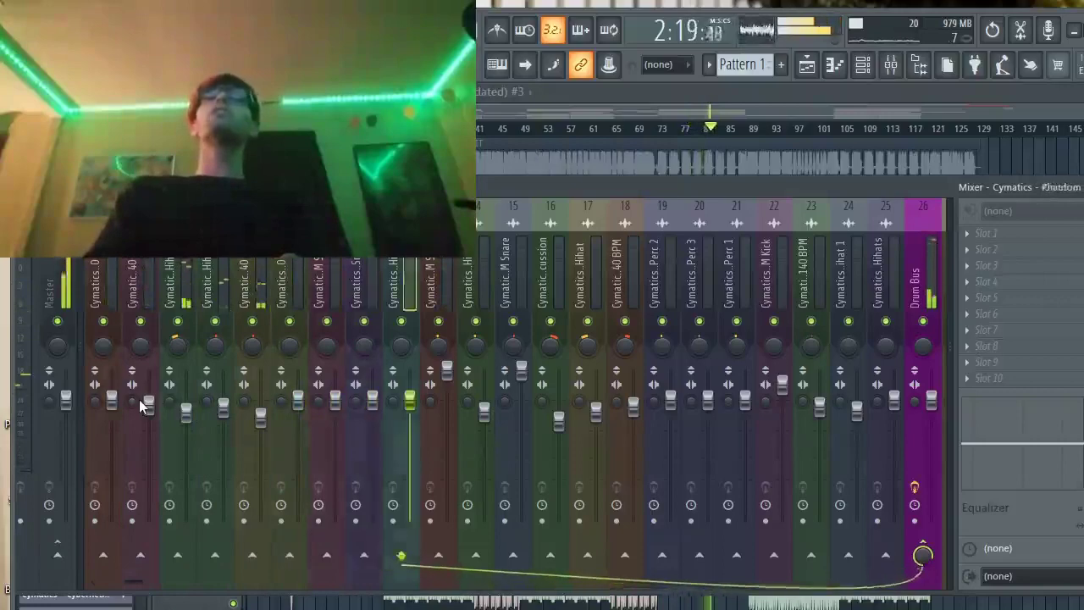
pyautogui.press('Right')
pyautogui.press('Right')
pyautogui.press('Right')
pyautogui.press('Right')
pyautogui.press('Right')
pyautogui.press('Right')
pyautogui.press('Right')
pyautogui.press('Right')
pyautogui.press('Right')
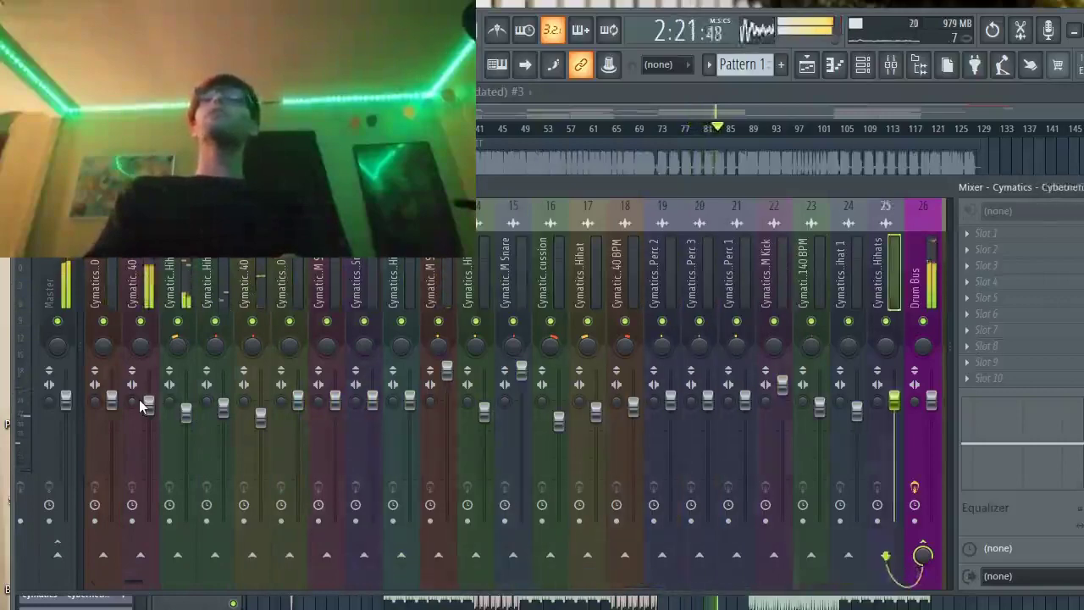
# Slightly lower the faders of snare tracks 13 and 15 and of mixer track 23 during playback.
pyautogui.press('Left')
pyautogui.press('Left')
pyautogui.press('Left')
pyautogui.press('Left')
pyautogui.press('Left')
pyautogui.press('Left')
pyautogui.press('Left')
pyautogui.press('Left')
pyautogui.press('Left')
pyautogui.press('Left')
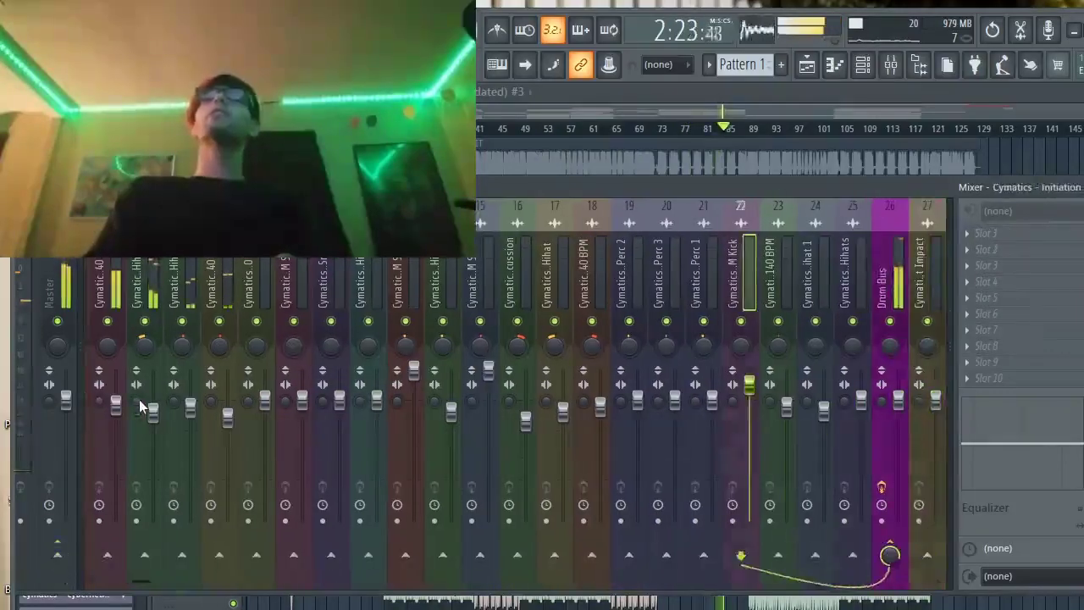
pyautogui.press('Left')
pyautogui.press('Left')
pyautogui.press('Left')
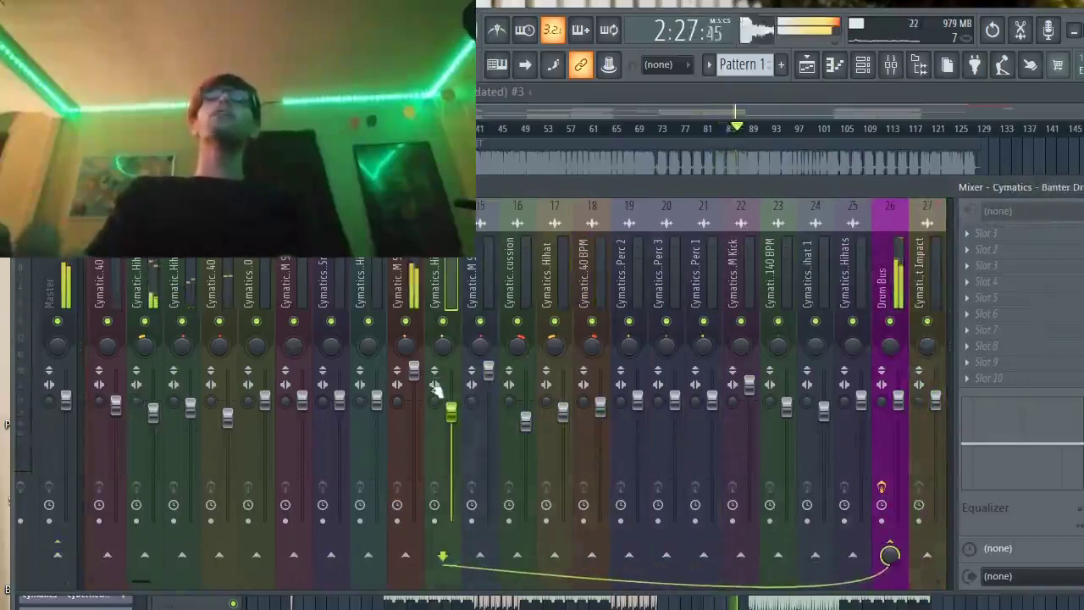
pyautogui.press('Left')
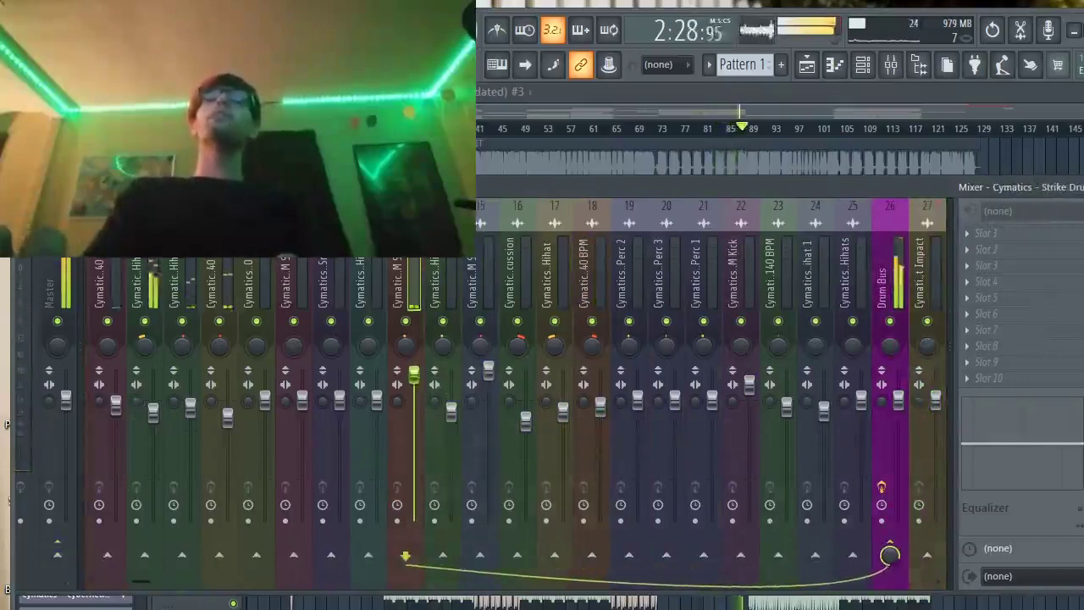
pyautogui.click(485, 374)
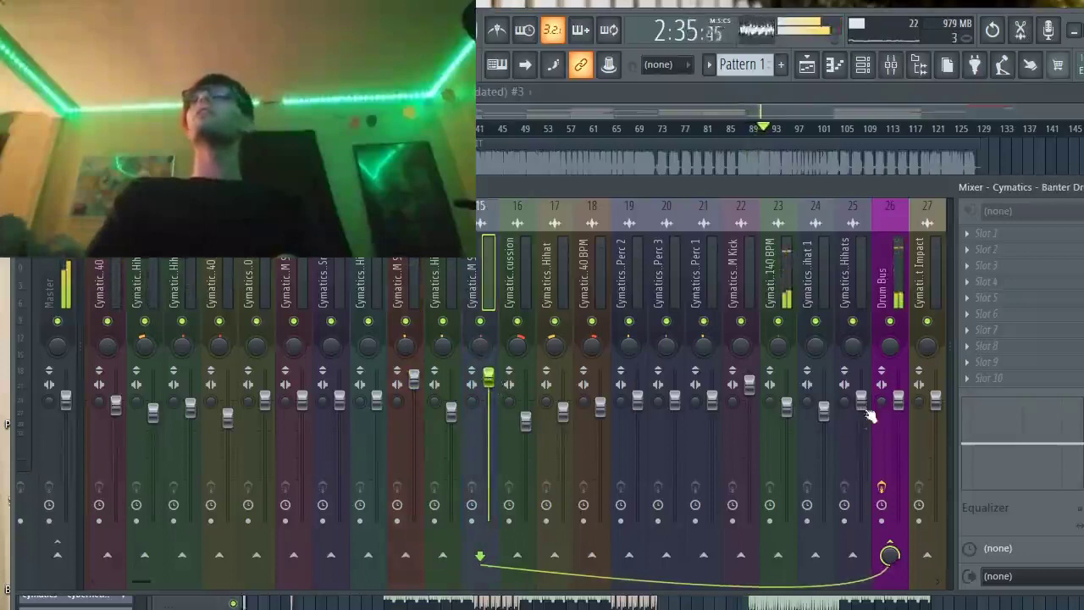
pyautogui.click(787, 411)
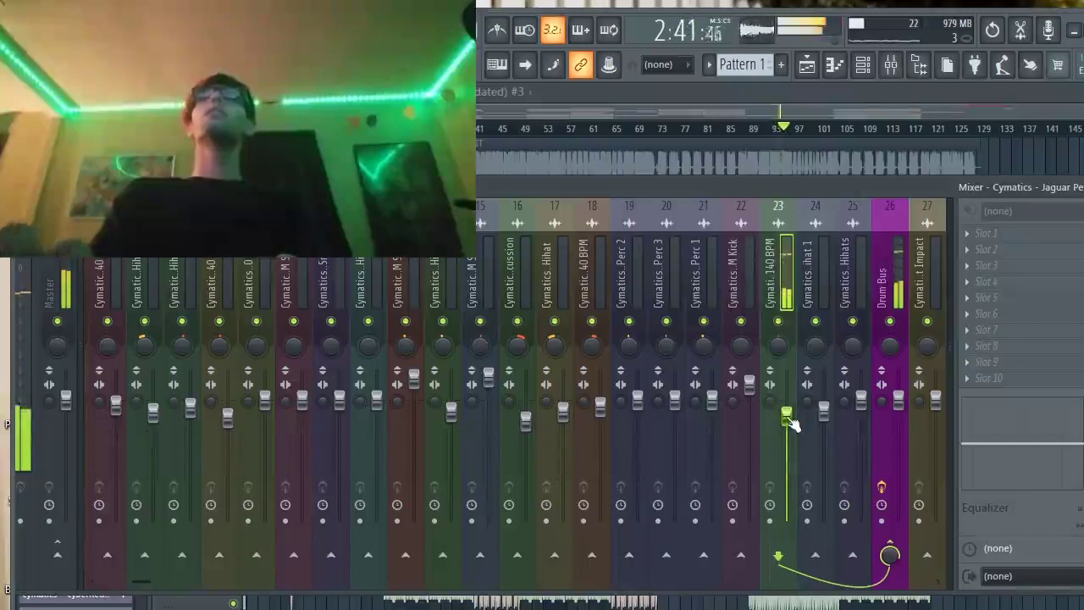
# Step through the mixer tracks from track 23 down to track 5, reviewing their levels during playback.
pyautogui.press('Left')
pyautogui.press('Left')
pyautogui.press('Left')
pyautogui.press('Left')
pyautogui.press('Left')
pyautogui.press('Left')
pyautogui.press('Left')
pyautogui.press('Left')
pyautogui.press('Left')
pyautogui.press('Left')
pyautogui.press('Left')
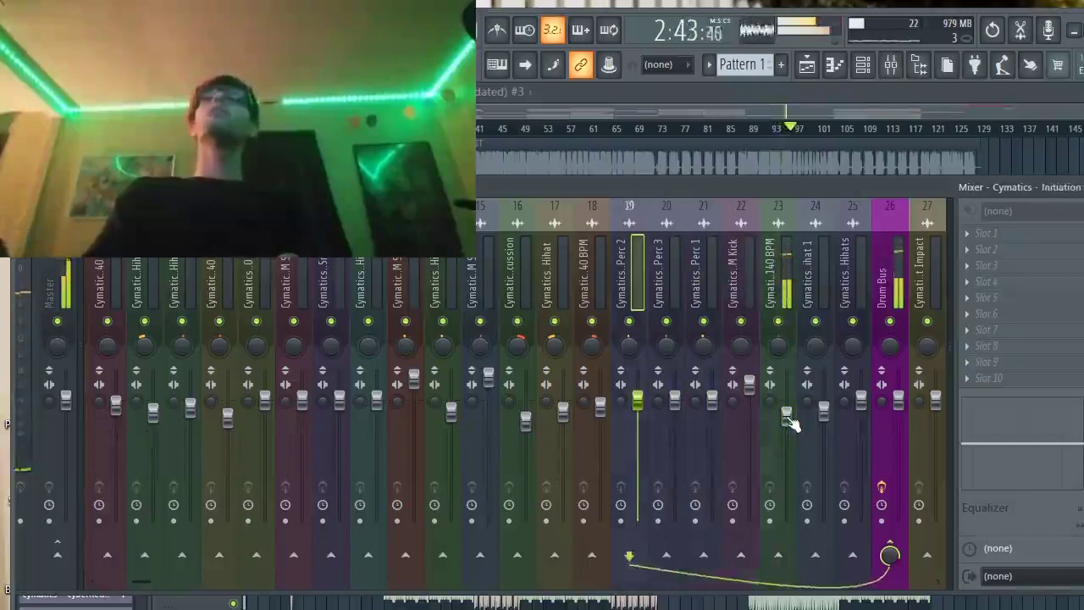
pyautogui.press('Left')
pyautogui.press('Left')
pyautogui.press('Left')
pyautogui.press('Left')
pyautogui.press('Left')
pyautogui.press('Left')
pyautogui.press('Left')
pyautogui.press('Left')
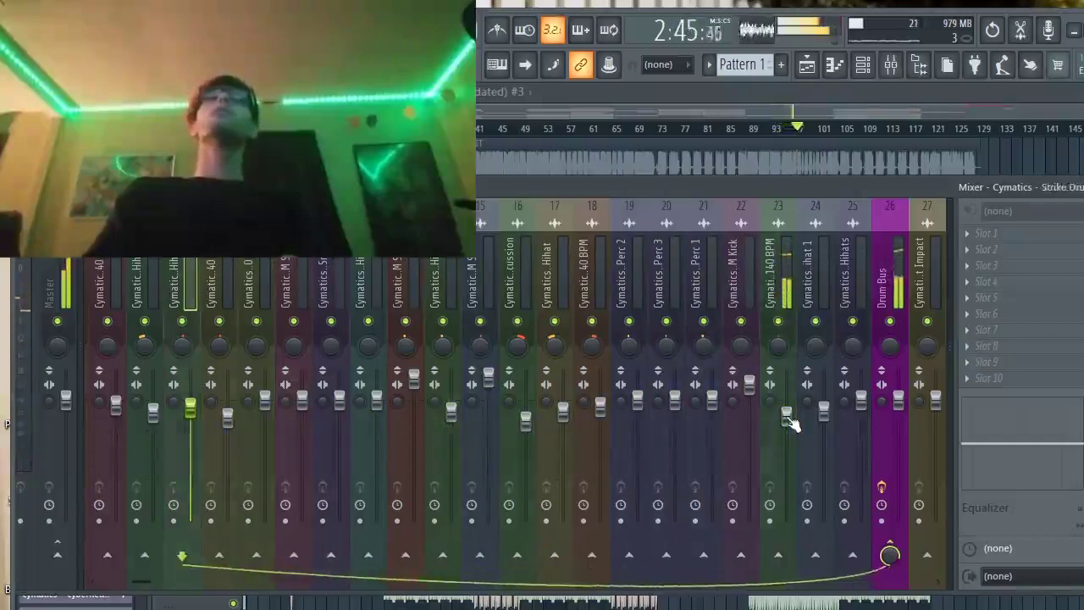
pyautogui.press('Right')
pyautogui.press('Right')
pyautogui.press('Right')
pyautogui.press('Right')
pyautogui.press('Right')
pyautogui.press('Right')
pyautogui.press('Right')
pyautogui.press('Right')
pyautogui.press('Right')
pyautogui.press('Right')
pyautogui.press('Right')
pyautogui.press('Right')
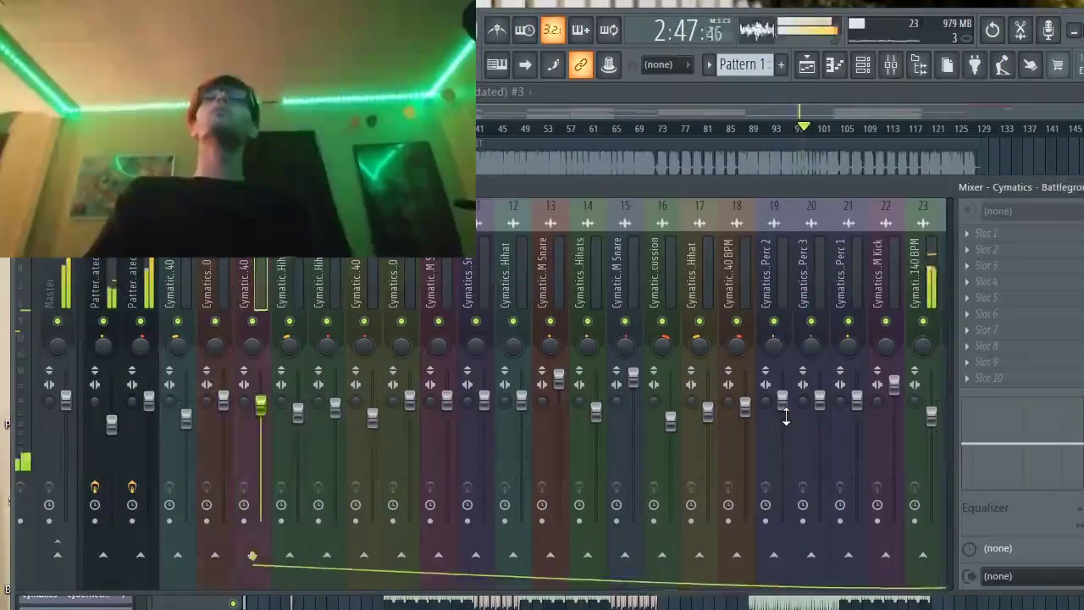
# Step through the mixer tracks from track 5 up to track 27 and back to track 23, reviewing their levels during playback.
pyautogui.press('Right')
pyautogui.press('Right')
pyautogui.press('Right')
pyautogui.press('Right')
pyautogui.press('Right')
pyautogui.press('Right')
pyautogui.press('Right')
pyautogui.press('Right')
pyautogui.press('Right')
pyautogui.press('Right')
pyautogui.press('Right')
pyautogui.press('Right')
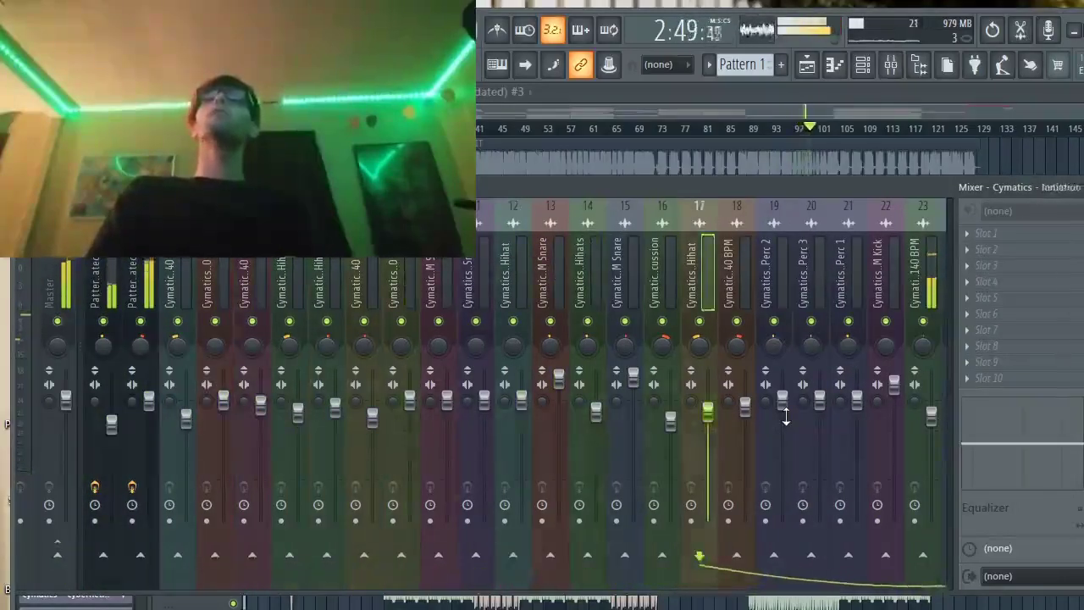
pyautogui.press('Right')
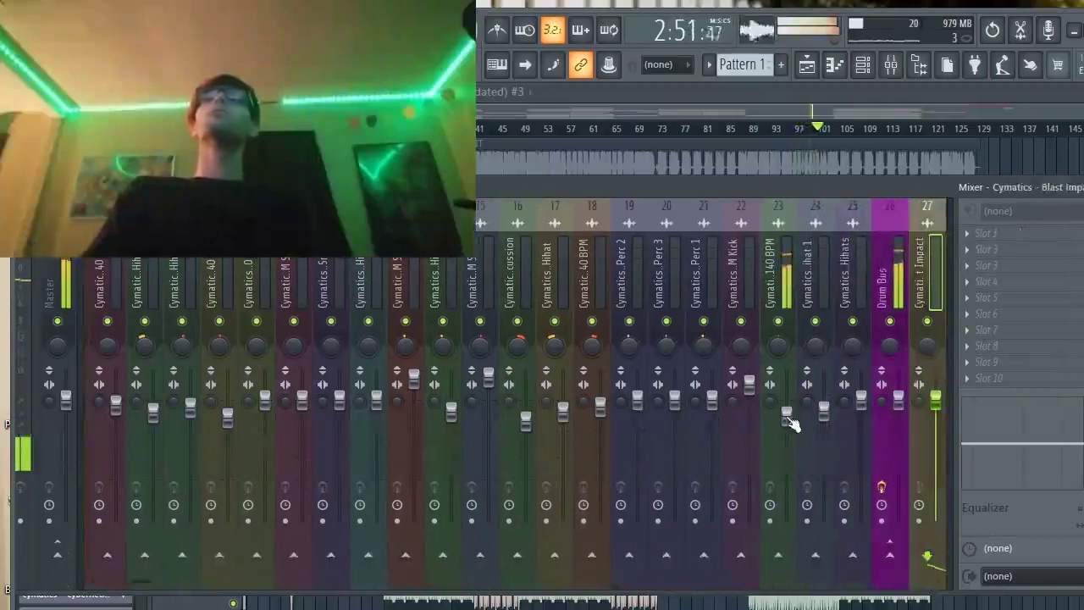
pyautogui.press('Left')
pyautogui.press('Left')
pyautogui.press('Left')
pyautogui.press('Left')
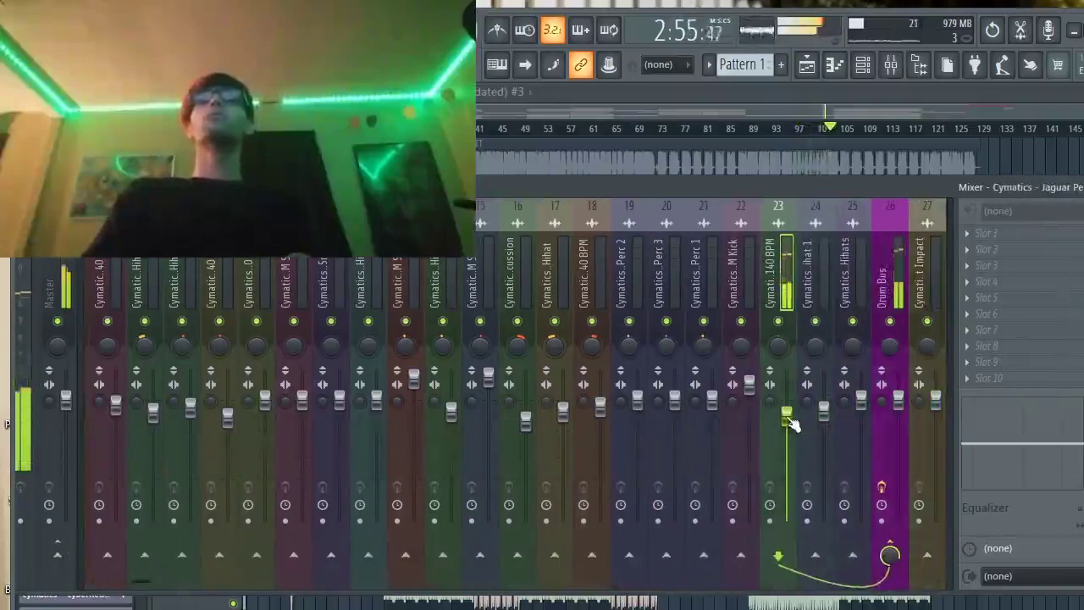
# Step through the mixer tracks from track 23 past the Drum Bus up to the FX Bus on track 31, reviewing their levels during playback.
pyautogui.press('Right')
pyautogui.press('Right')
pyautogui.press('Right')
pyautogui.press('Right')
pyautogui.press('Right')
pyautogui.press('Right')
pyautogui.press('Right')
pyautogui.press('Right')
pyautogui.press('Right')
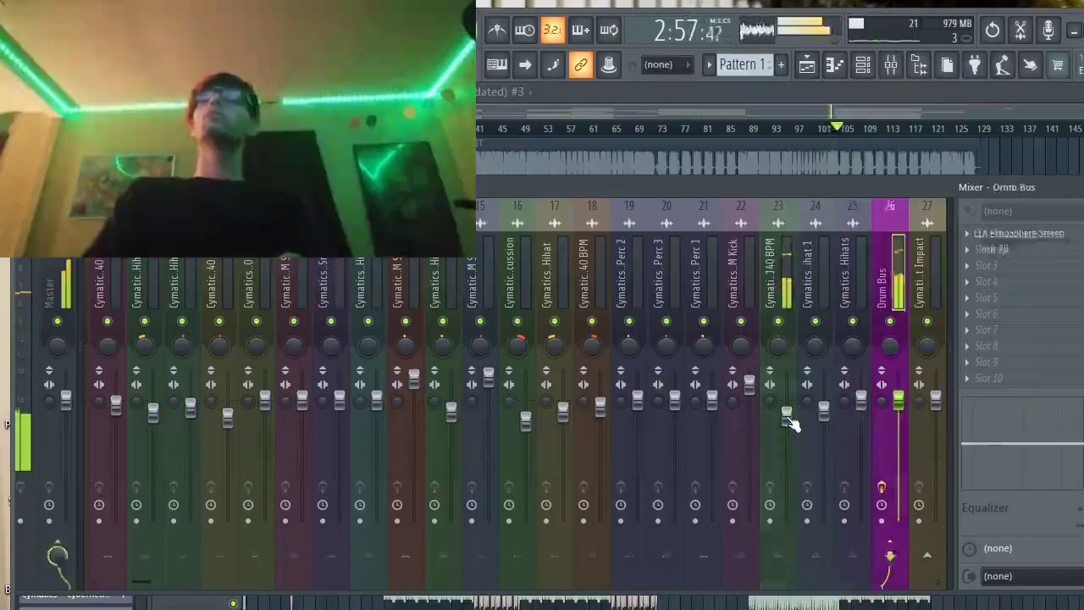
pyautogui.press('Left')
pyautogui.press('Left')
pyautogui.press('Left')
pyautogui.press('Left')
pyautogui.press('Left')
pyautogui.press('Left')
pyautogui.press('Left')
pyautogui.press('Left')
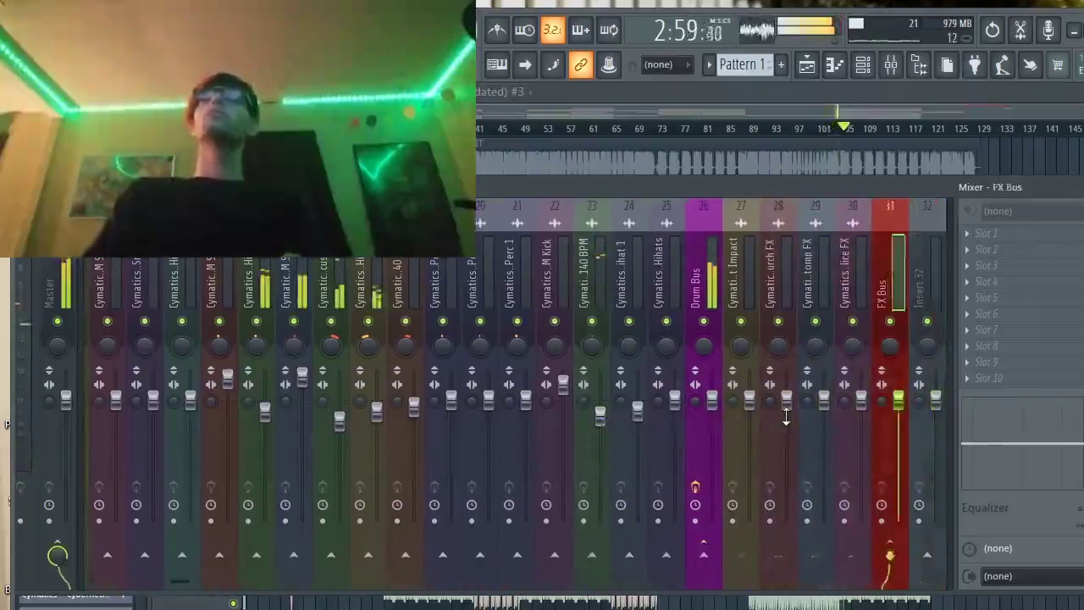
# Return to percussion tracks 19, 20 and 21 and lower their faders during playback, setting track 21 the lowest.
pyautogui.press('Left')
pyautogui.press('Left')
pyautogui.press('Left')
pyautogui.press('Left')
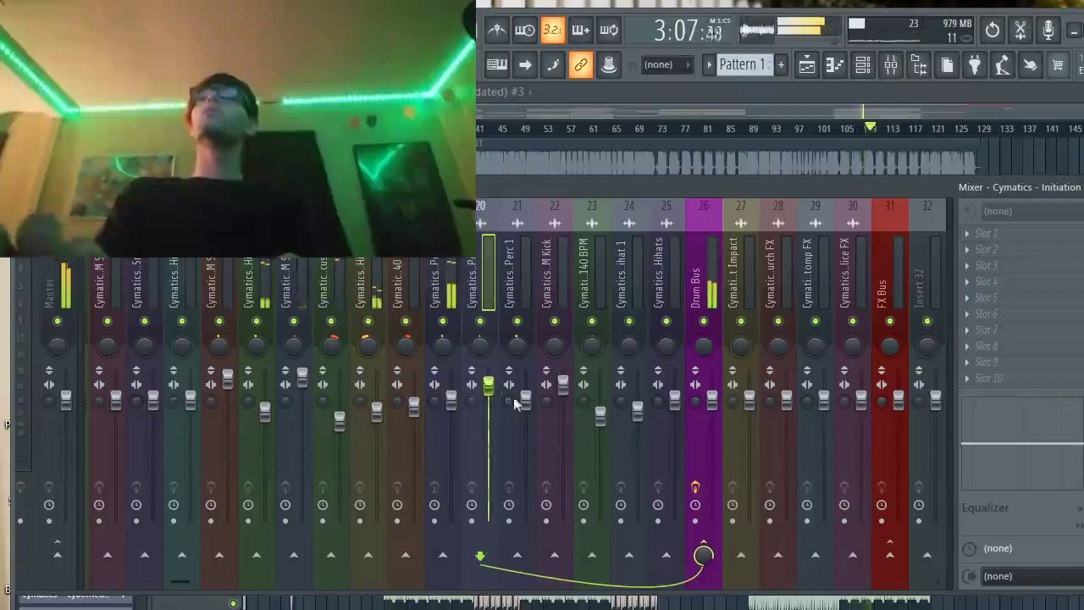
pyautogui.moveTo(532, 407); pyautogui.dragTo(531, 400)
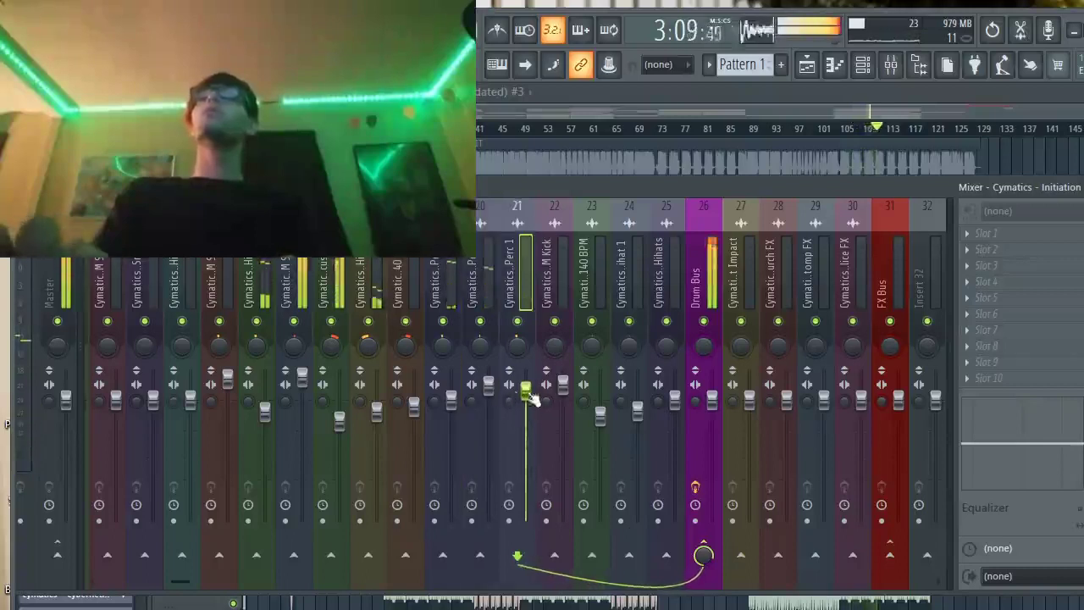
pyautogui.moveTo(455, 402); pyautogui.dragTo(454, 414)
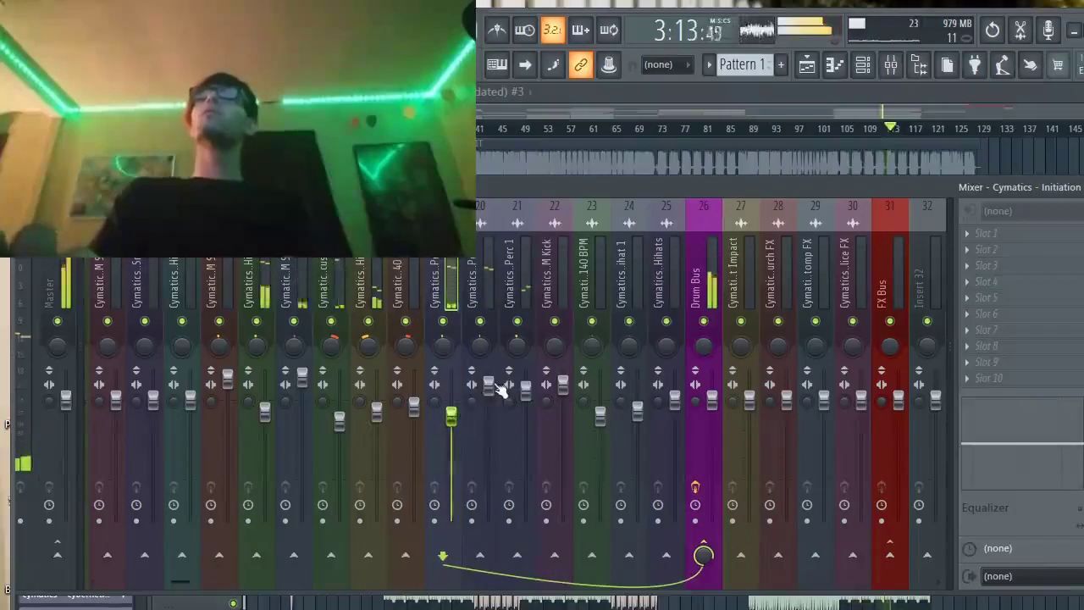
pyautogui.moveTo(498, 386); pyautogui.dragTo(497, 412)
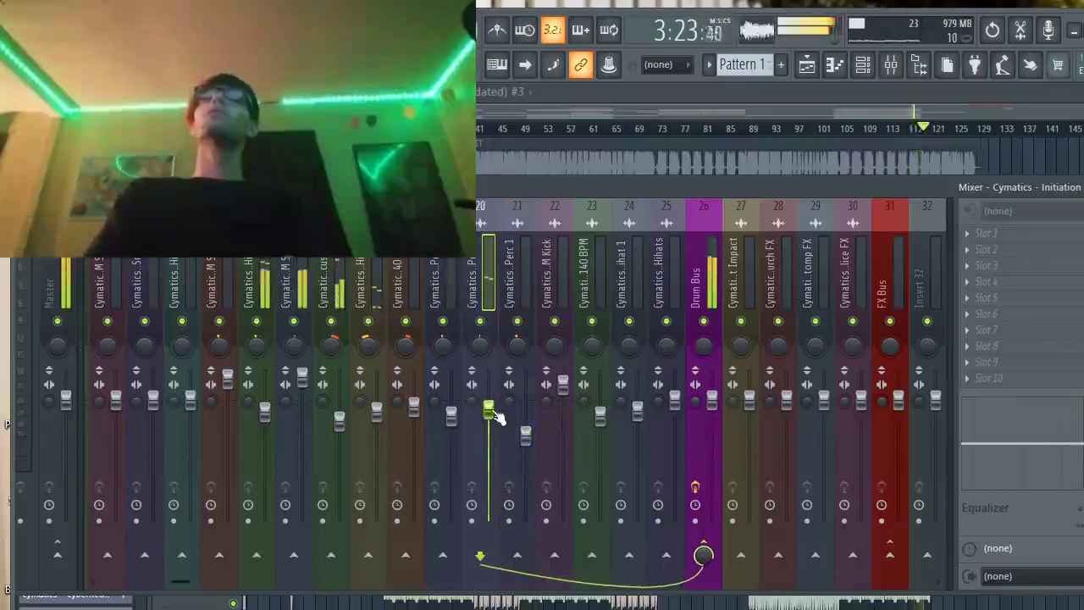
# Select the Drum Bus on track 26 and add Fruity Flangus in its third effect slot.
pyautogui.scroll(3, 499, 417)
pyautogui.scroll(-7, 499, 417)
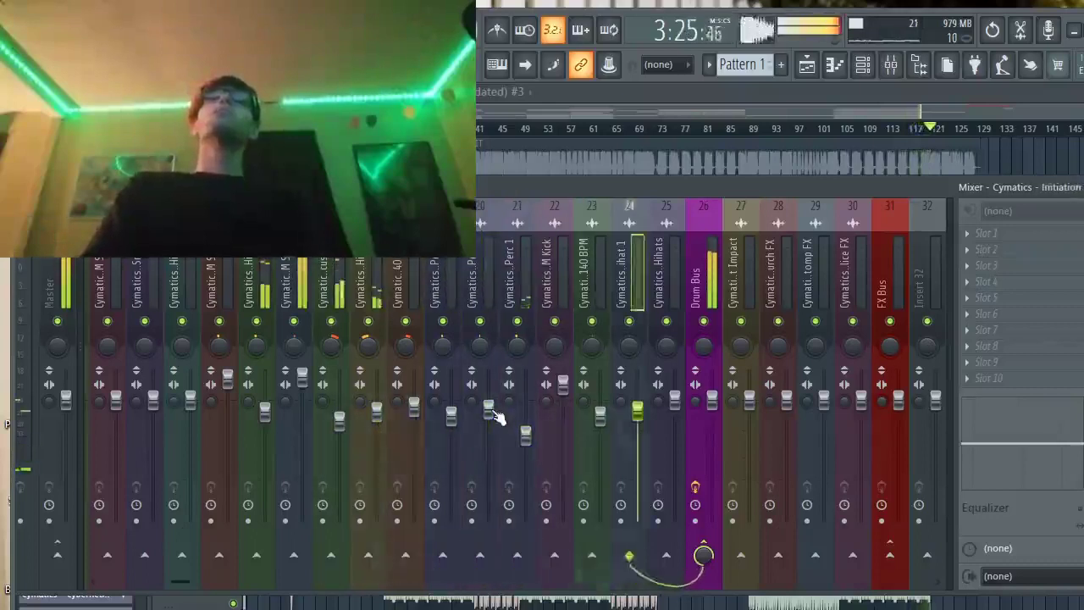
pyautogui.scroll(-1, 498, 417)
pyautogui.scroll(-1, 499, 417)
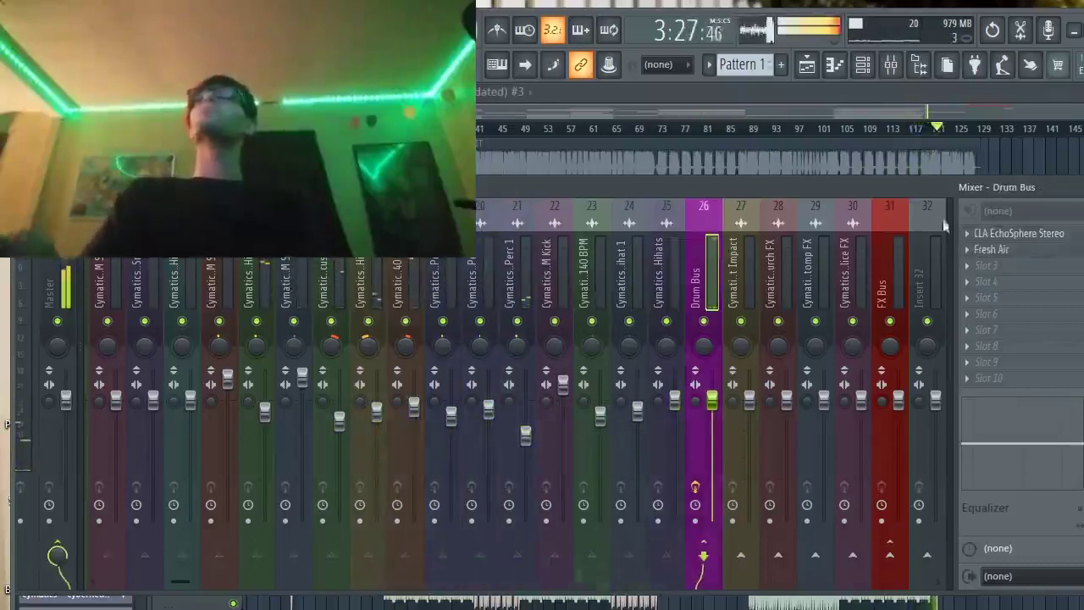
pyautogui.click(967, 269)
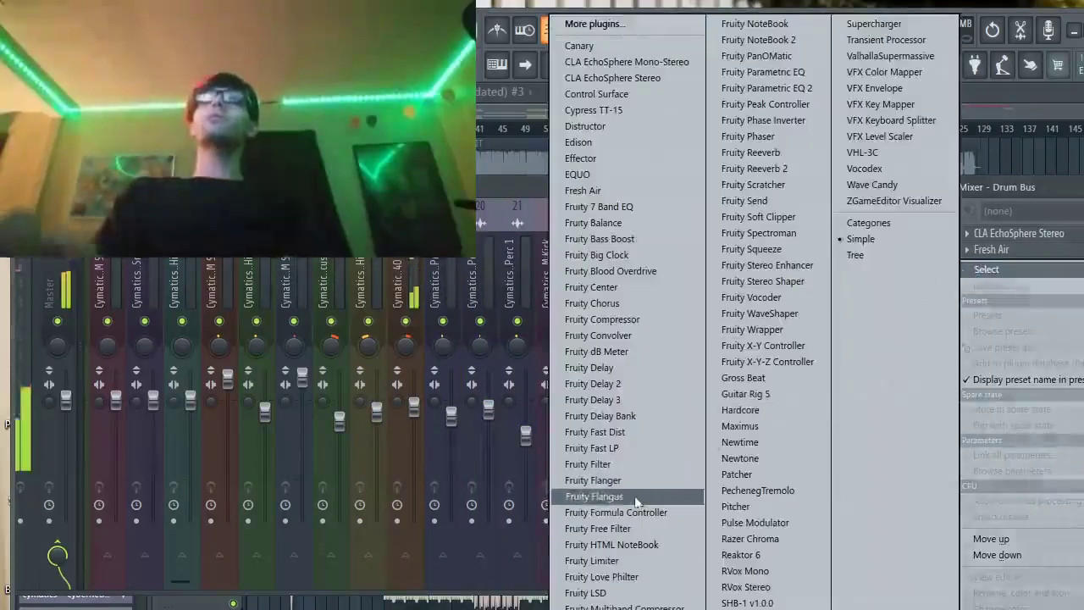
pyautogui.click(593, 496)
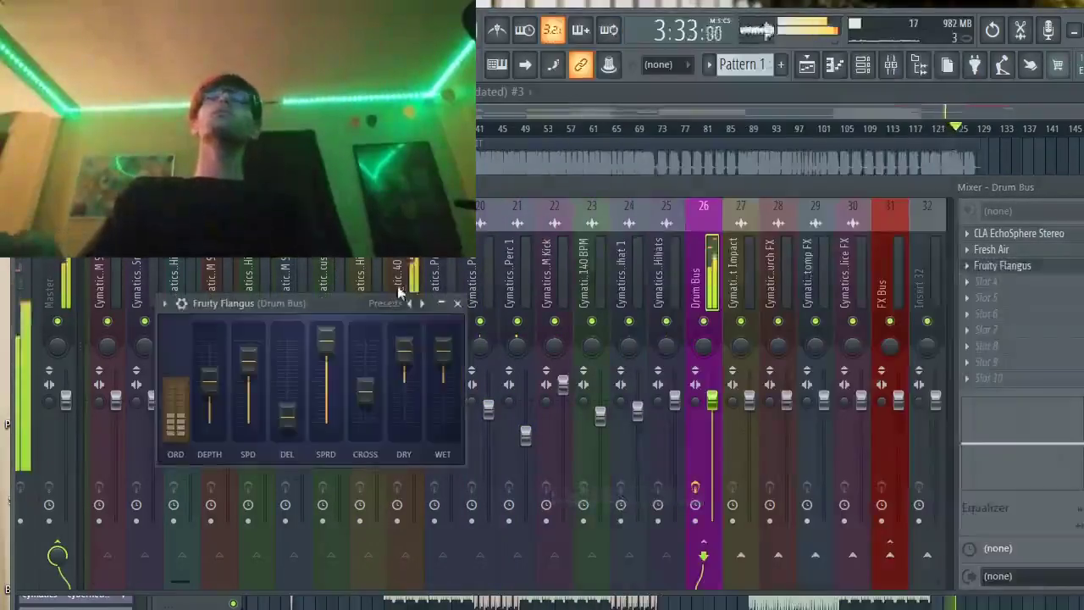
# Load the For drums preset in Fruity Flangus, close the plugin window and stop playback.
pyautogui.click(394, 307)
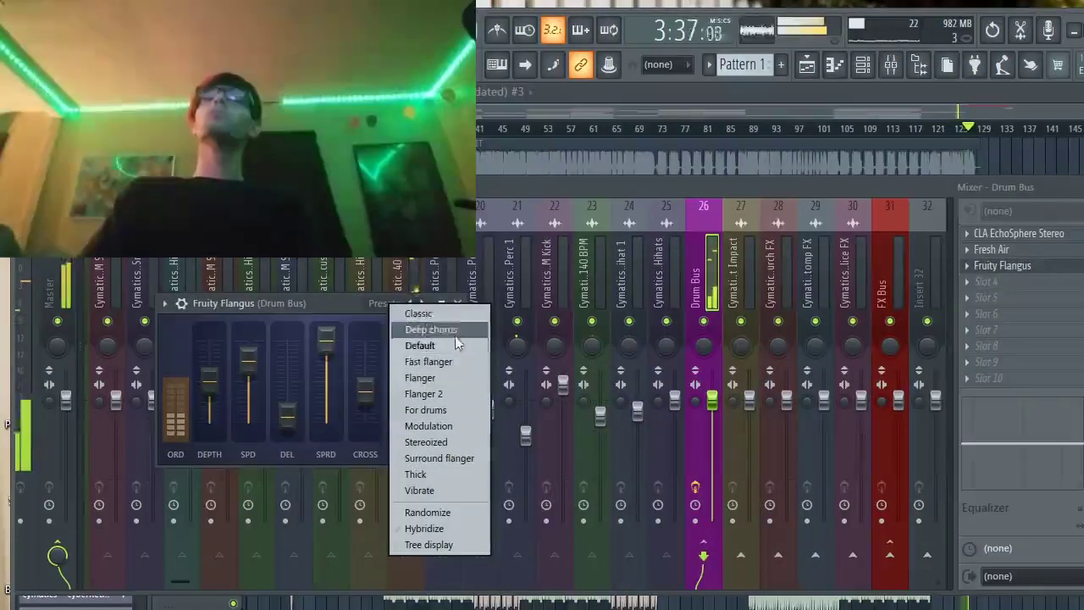
pyautogui.click(452, 409)
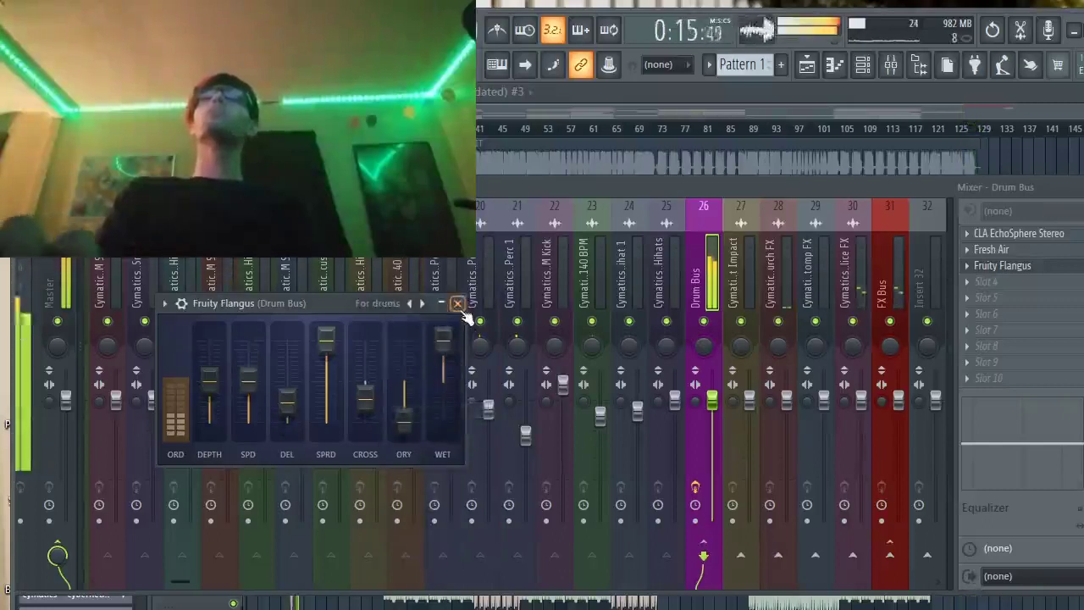
pyautogui.click(458, 303)
pyautogui.press('space')
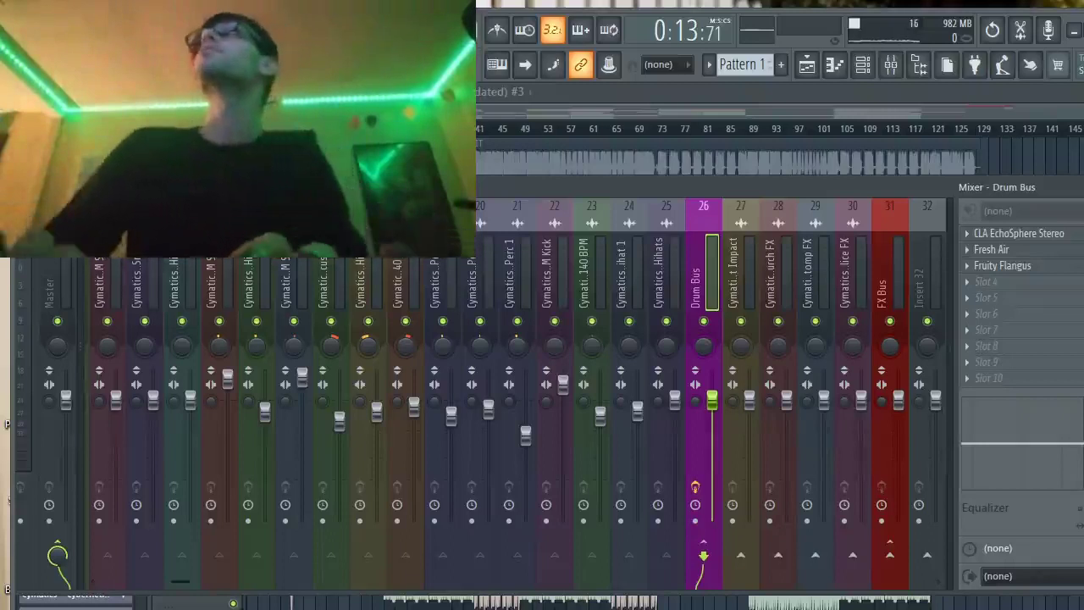
# Examine the Fruity Flangus settings on the Drum Bus, close the plugin window and restart playback.
pyautogui.click(1045, 269)
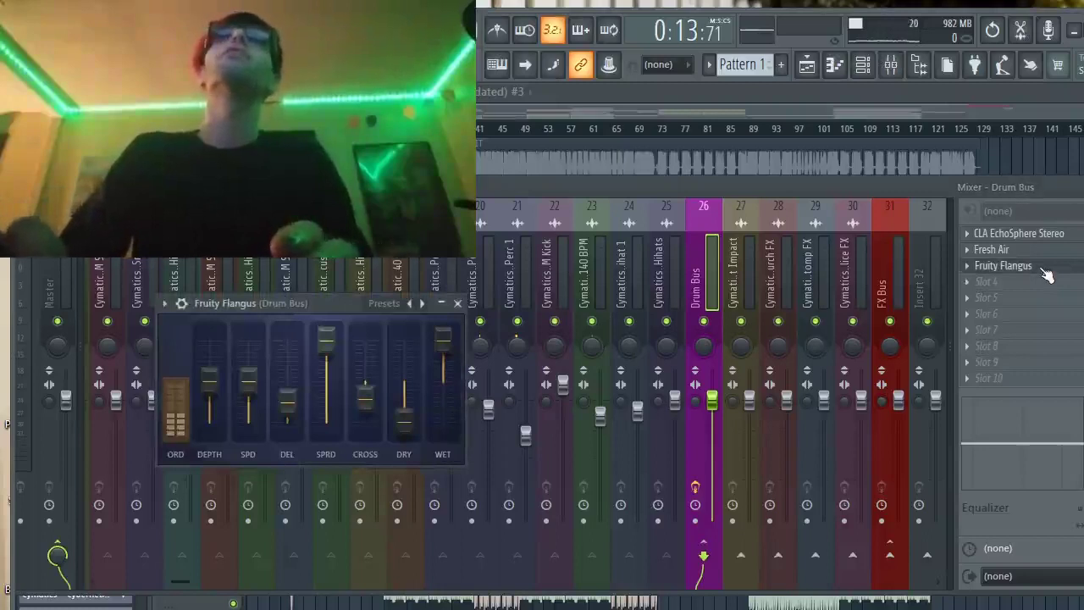
pyautogui.click(1047, 271)
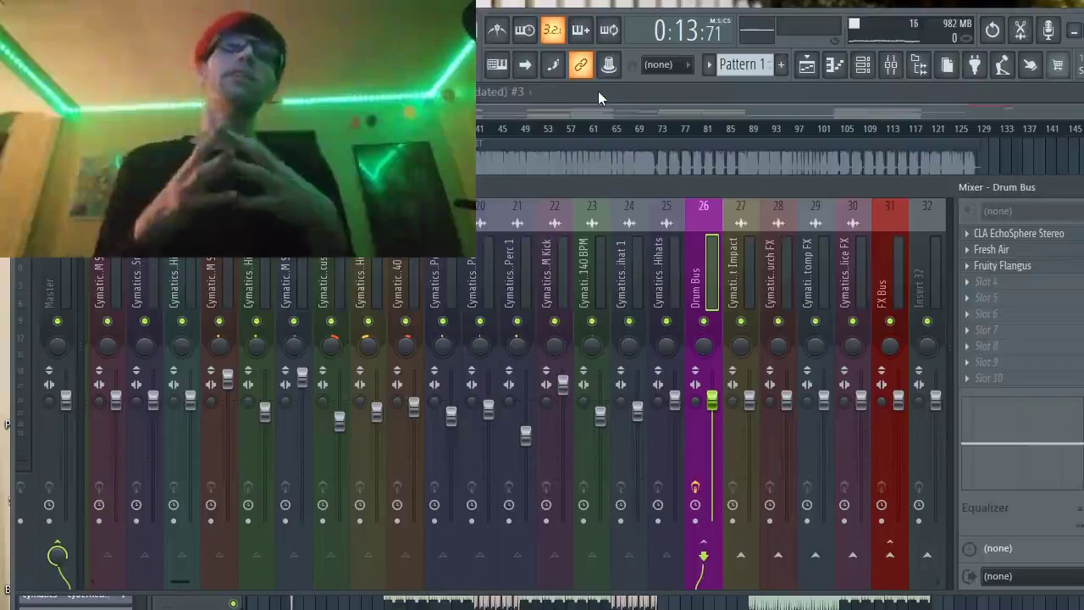
pyautogui.press('space')
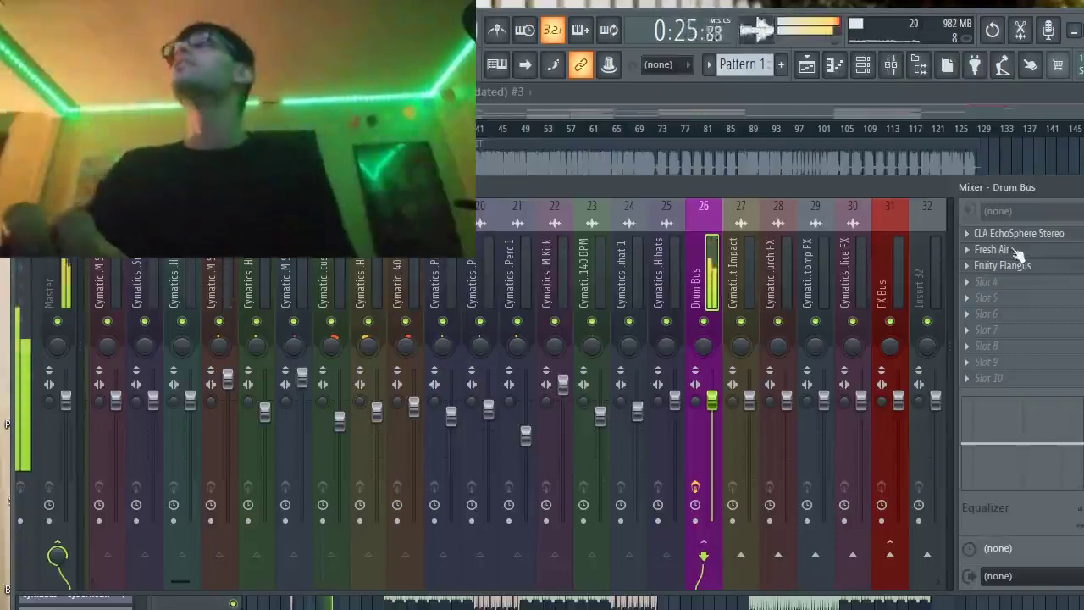
# Move Fruity Flangus up to the first effect slot of the Drum Bus, above CLA EchoSphere Stereo and Fresh Air.
pyautogui.click(967, 283)
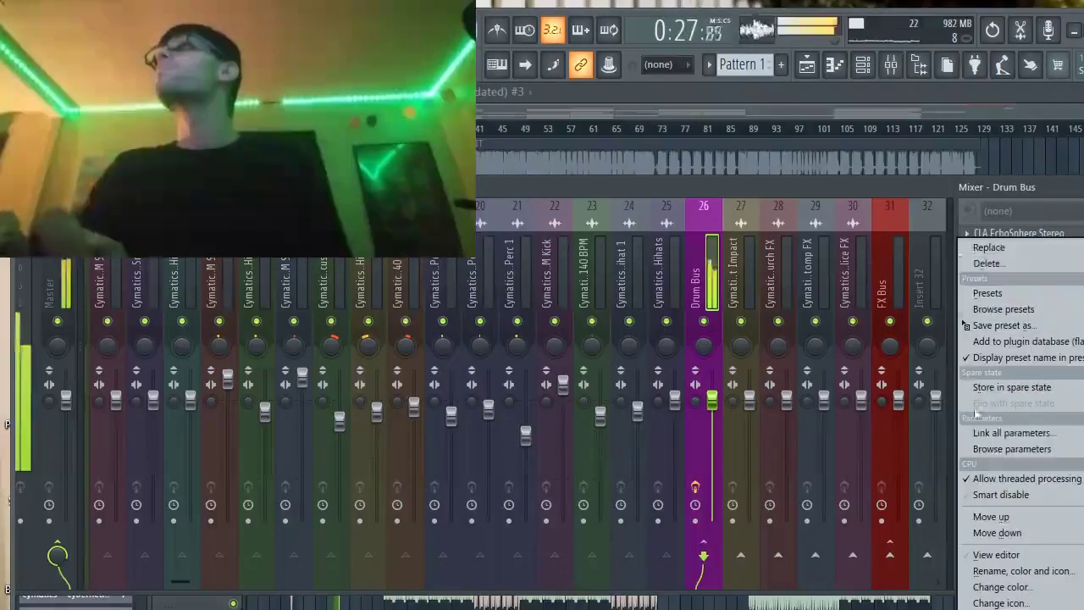
pyautogui.click(1013, 519)
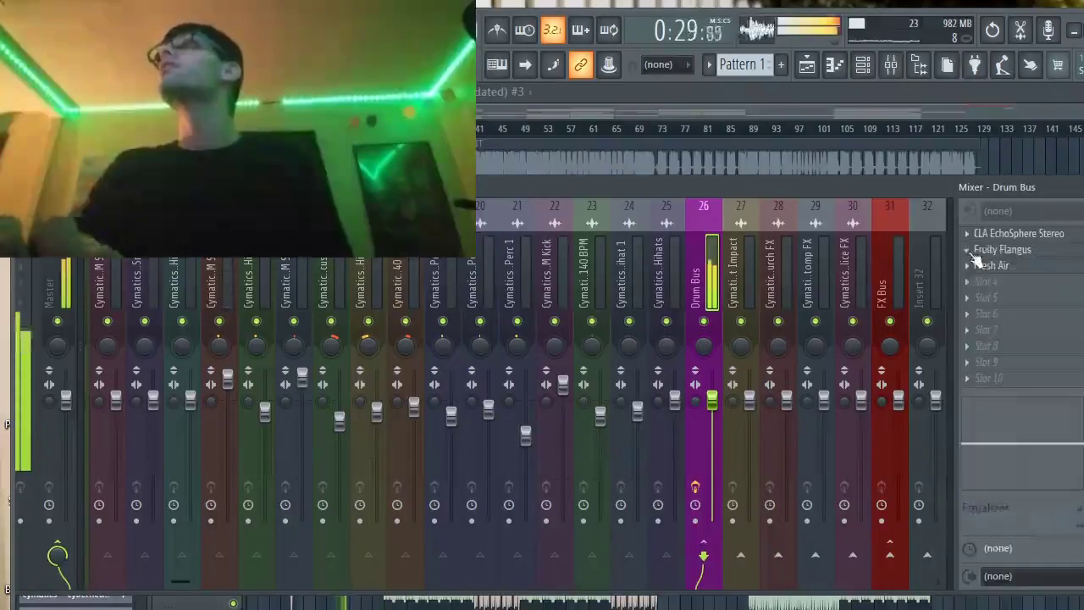
pyautogui.click(972, 254)
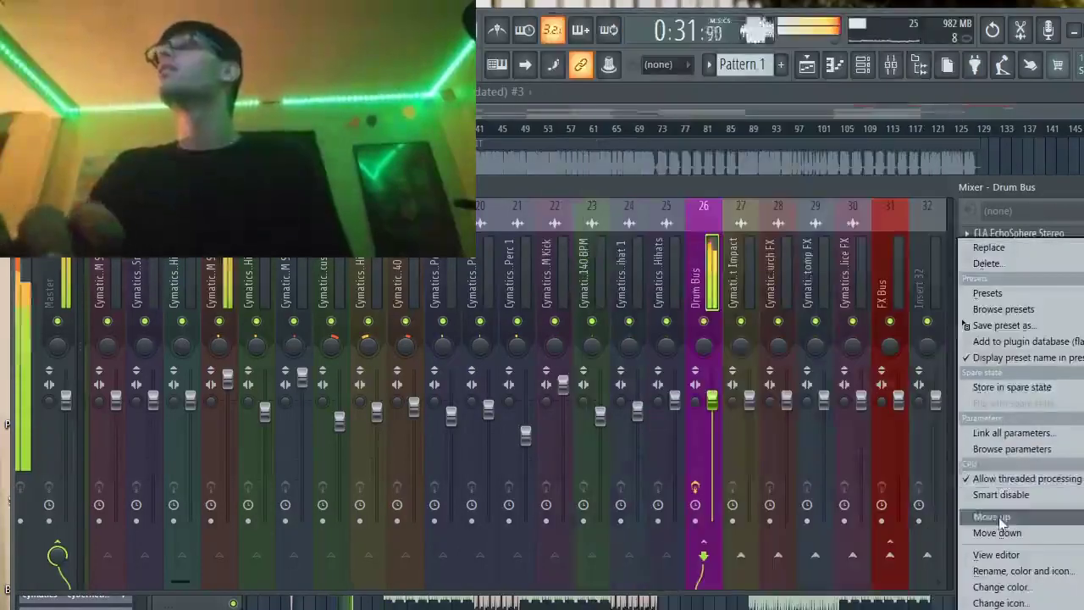
pyautogui.click(999, 518)
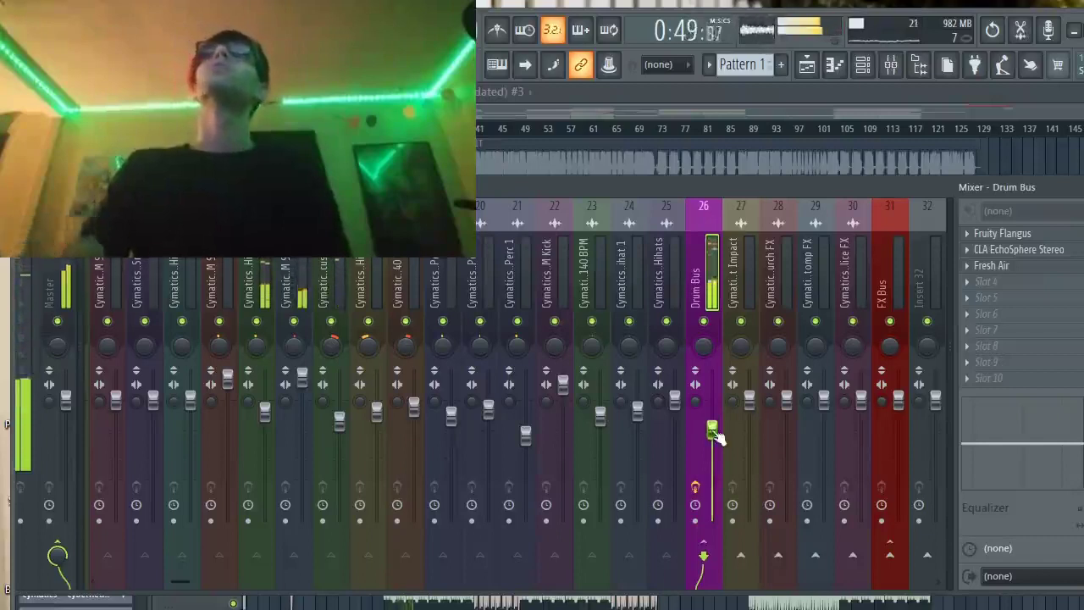
# Restart playback of the song and raise the Drum Bus fader slightly.
pyautogui.press('space')
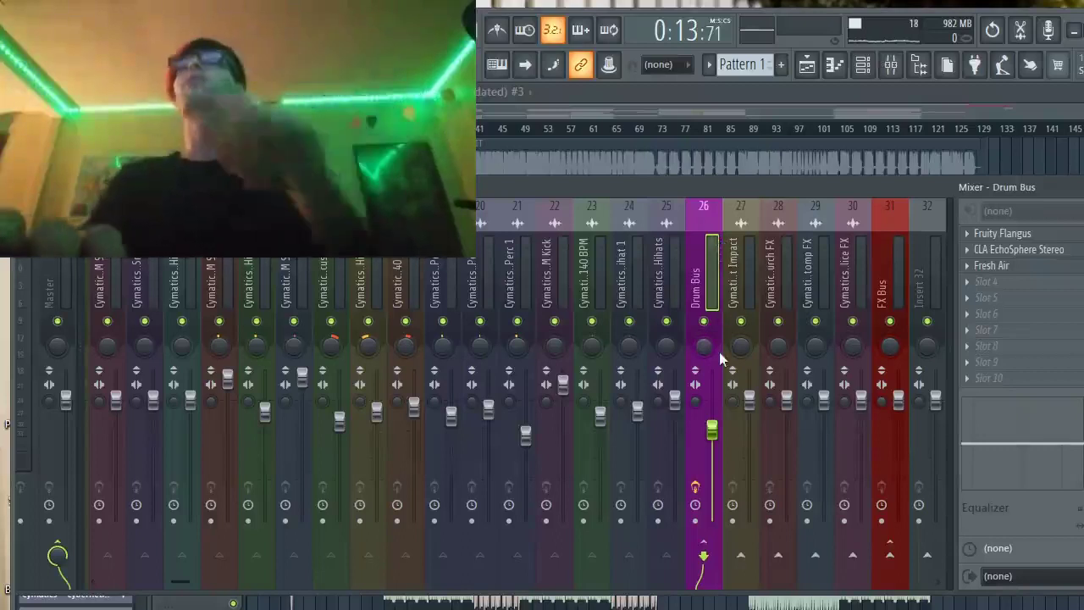
pyautogui.press('space')
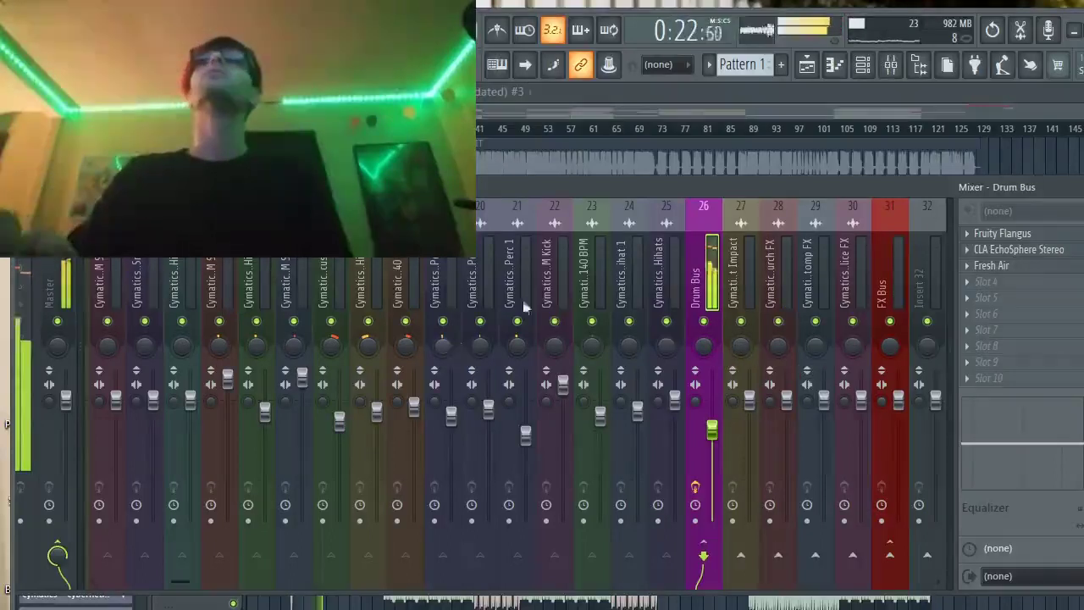
pyautogui.moveTo(721, 434); pyautogui.dragTo(721, 428)
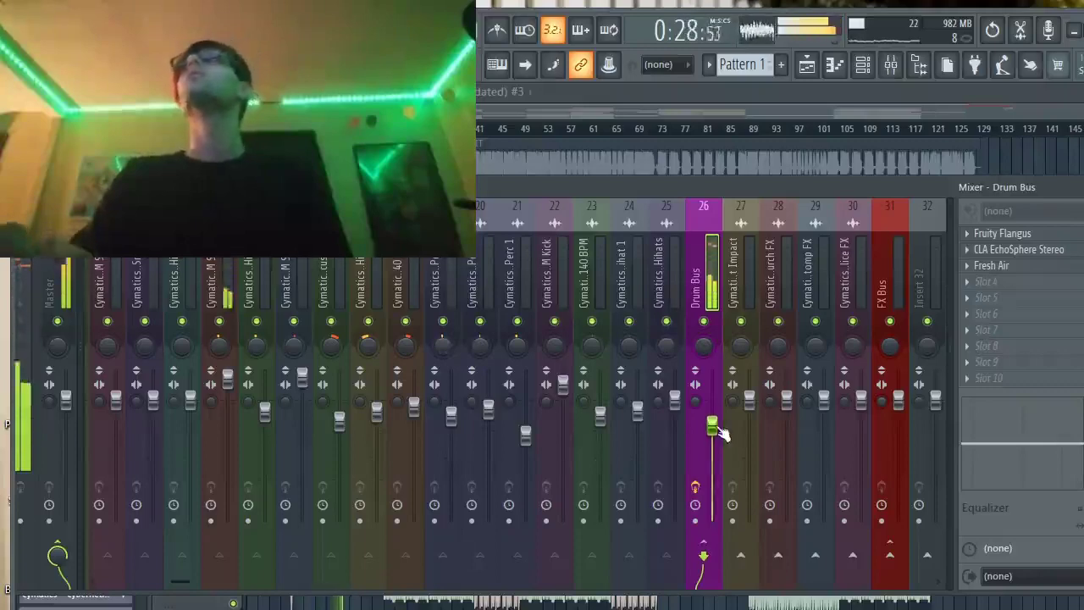
# Add Fruity soft clipper in the fourth effect slot of the Drum Bus and close its window.
pyautogui.click(969, 287)
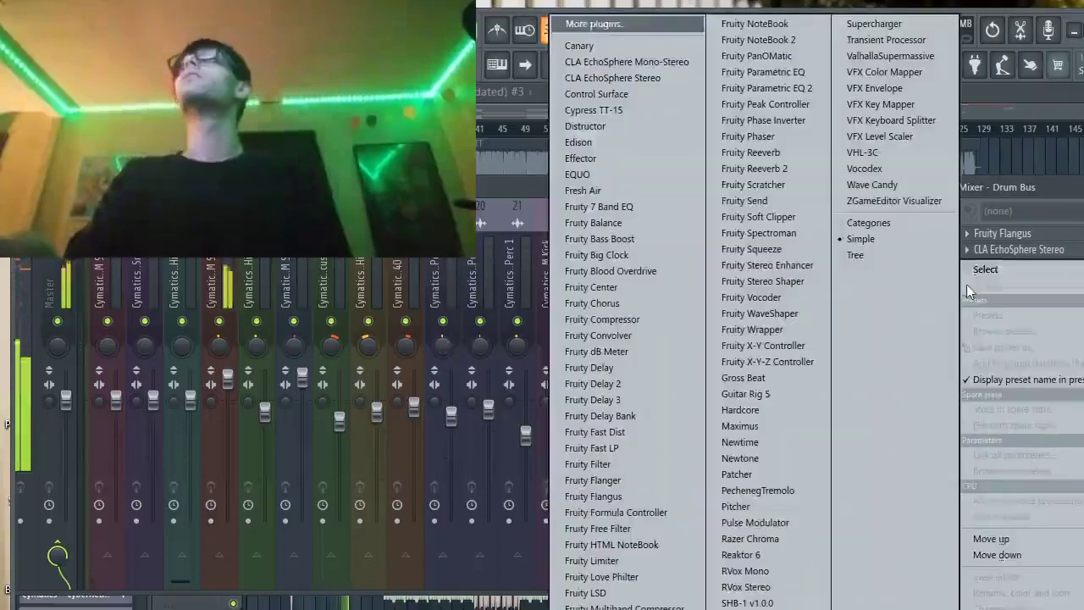
pyautogui.click(782, 220)
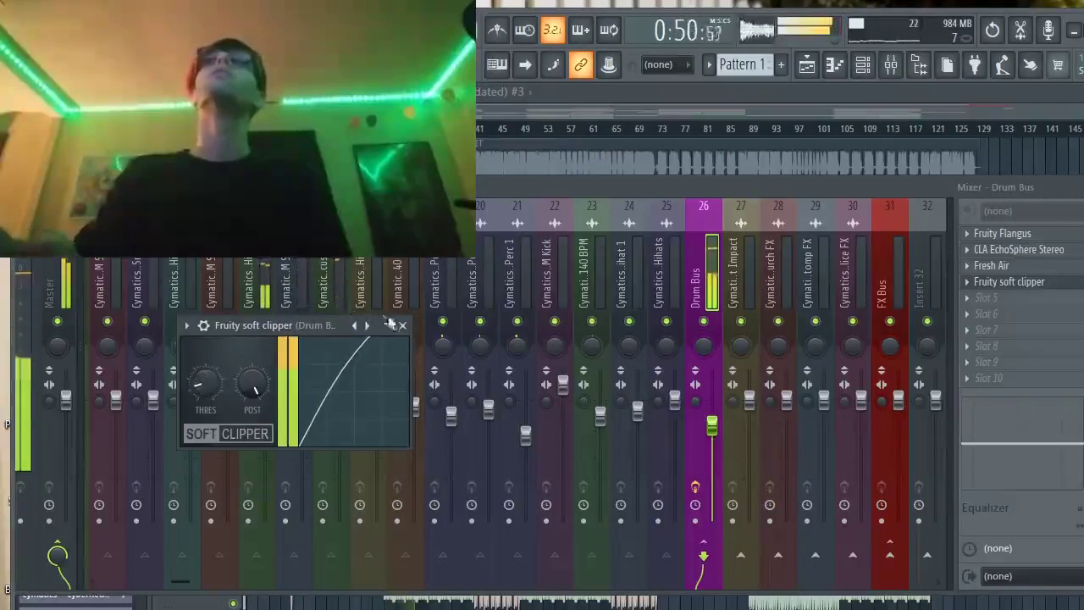
pyautogui.click(404, 326)
# Step through the mixer from the Drum Bus up to track 28 and down to track 5, reviewing the levels during playback.
pyautogui.press('Right')
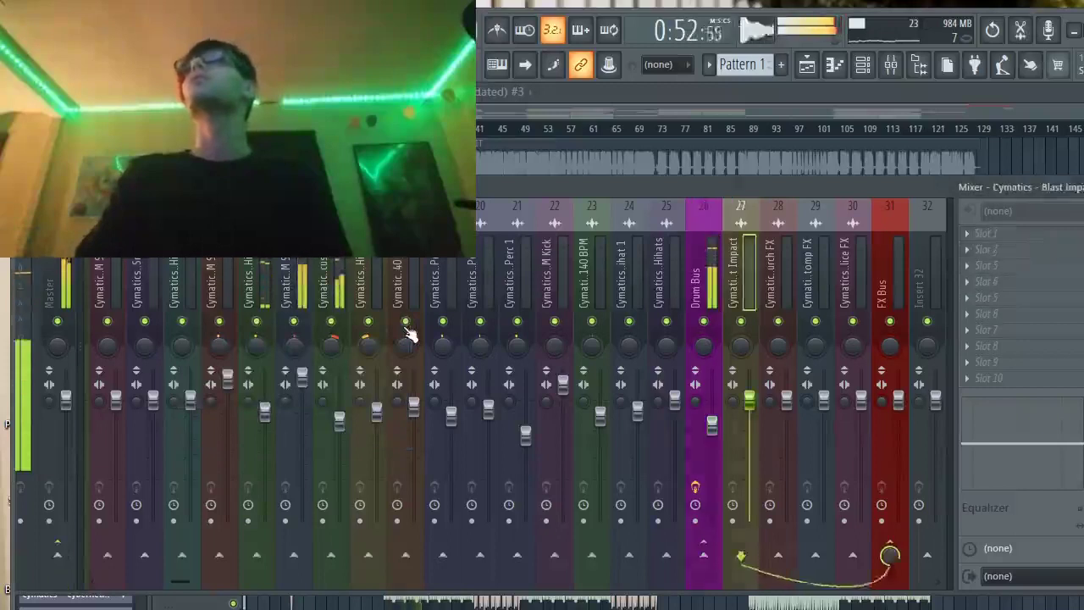
pyautogui.press('Right')
pyautogui.press('Right')
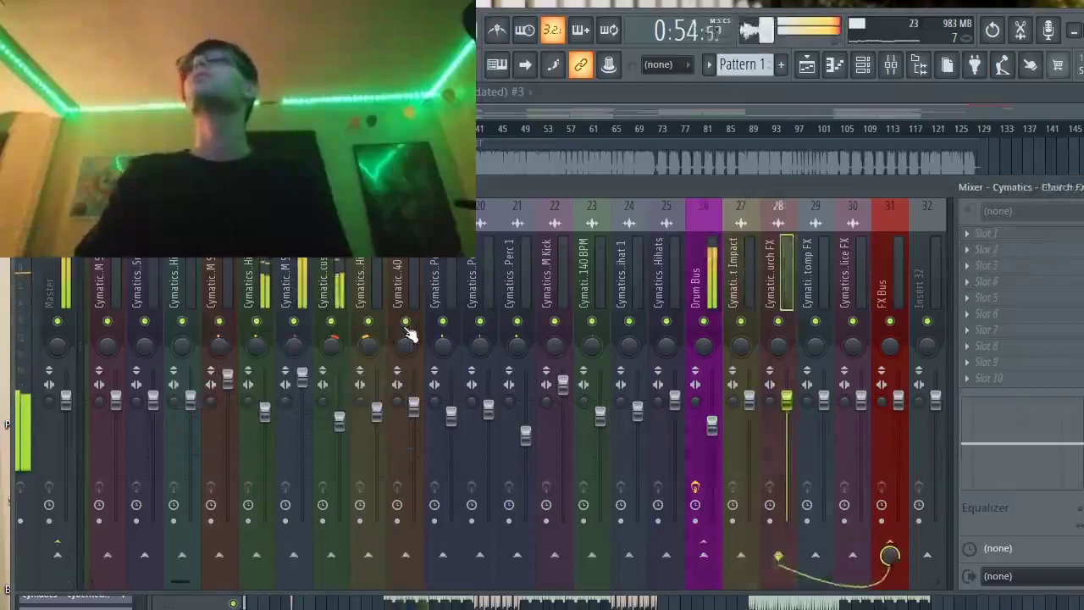
pyautogui.press('Left')
pyautogui.press('Left')
pyautogui.press('Left')
pyautogui.press('Left')
pyautogui.press('Left')
pyautogui.press('Left')
pyautogui.press('Left')
pyautogui.press('Left')
pyautogui.press('Left')
pyautogui.press('Left')
pyautogui.press('Left')
pyautogui.press('Left')
pyautogui.press('Left')
pyautogui.press('Left')
pyautogui.press('Left')
pyautogui.press('Left')
pyautogui.press('Left')
pyautogui.press('Left')
pyautogui.press('Left')
pyautogui.press('Left')
pyautogui.press('Left')
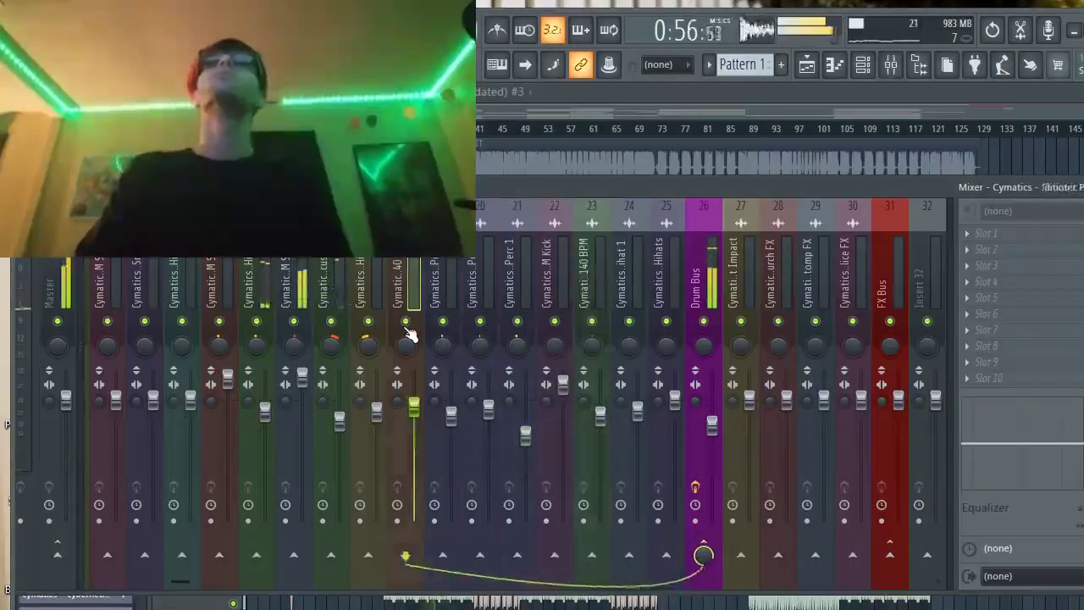
pyautogui.press('Left')
pyautogui.press('Left')
pyautogui.press('Left')
pyautogui.press('Left')
pyautogui.press('Left')
pyautogui.press('Left')
pyautogui.press('Left')
pyautogui.press('Left')
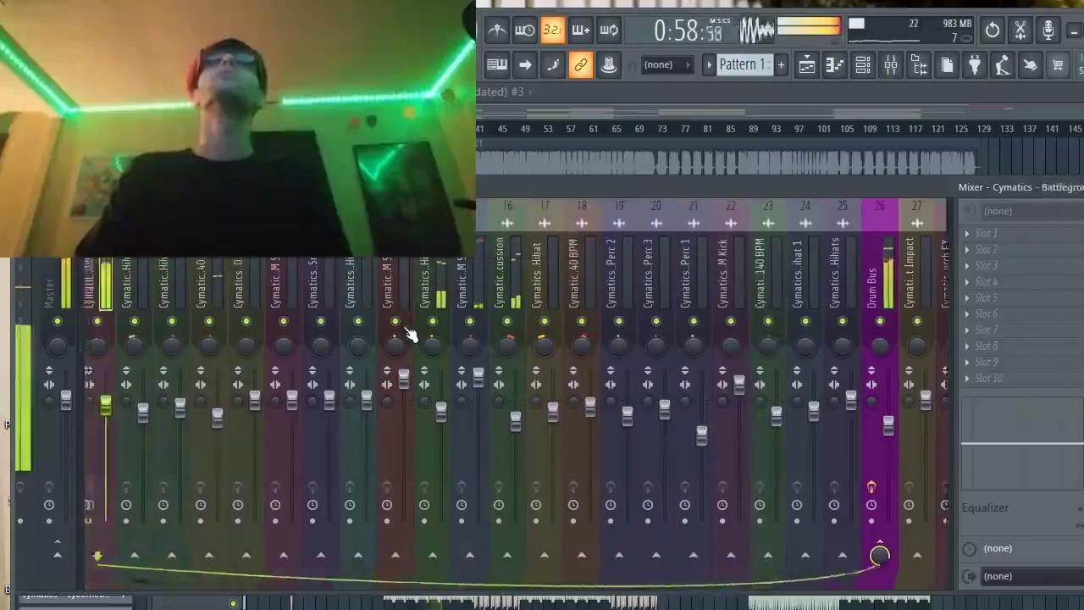
# Lower the fader of Pattern 1 track 2 and slightly raise the fader of track 1 during playback.
pyautogui.press('Right')
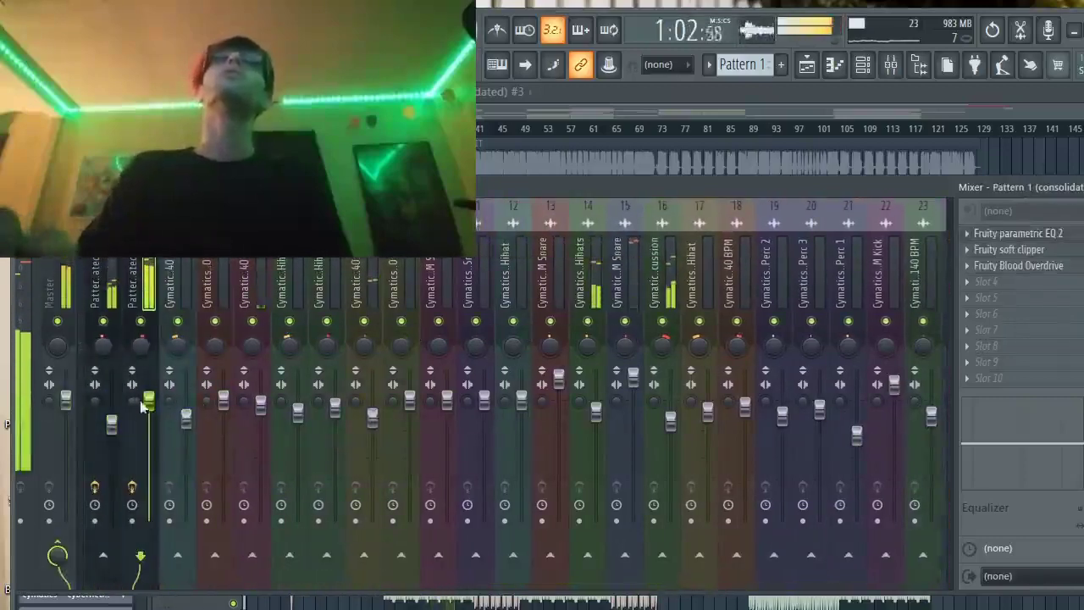
pyautogui.moveTo(149, 416); pyautogui.dragTo(149, 423)
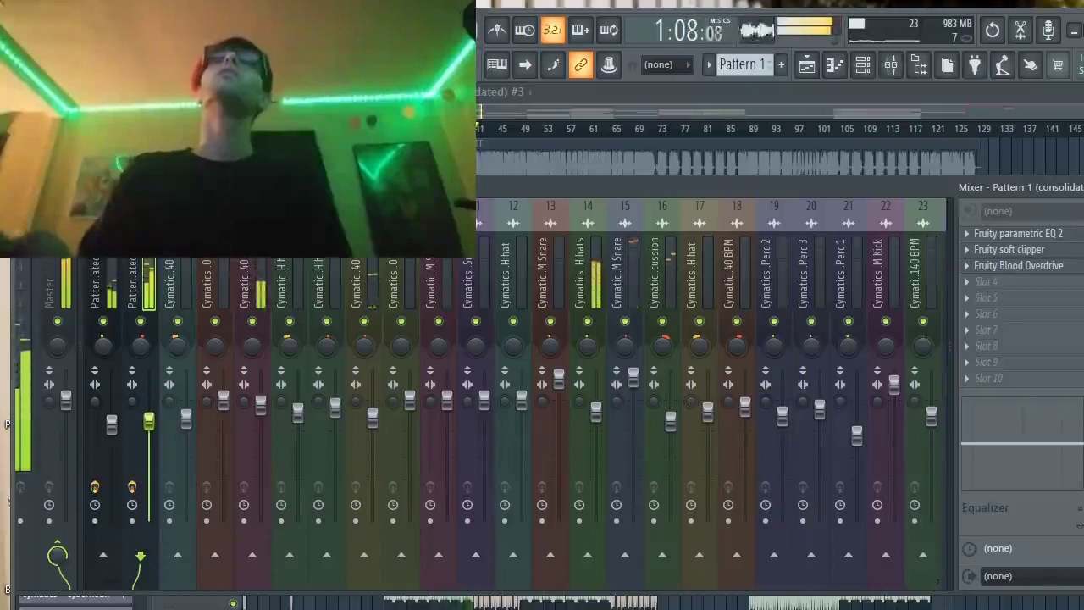
pyautogui.click(111, 424)
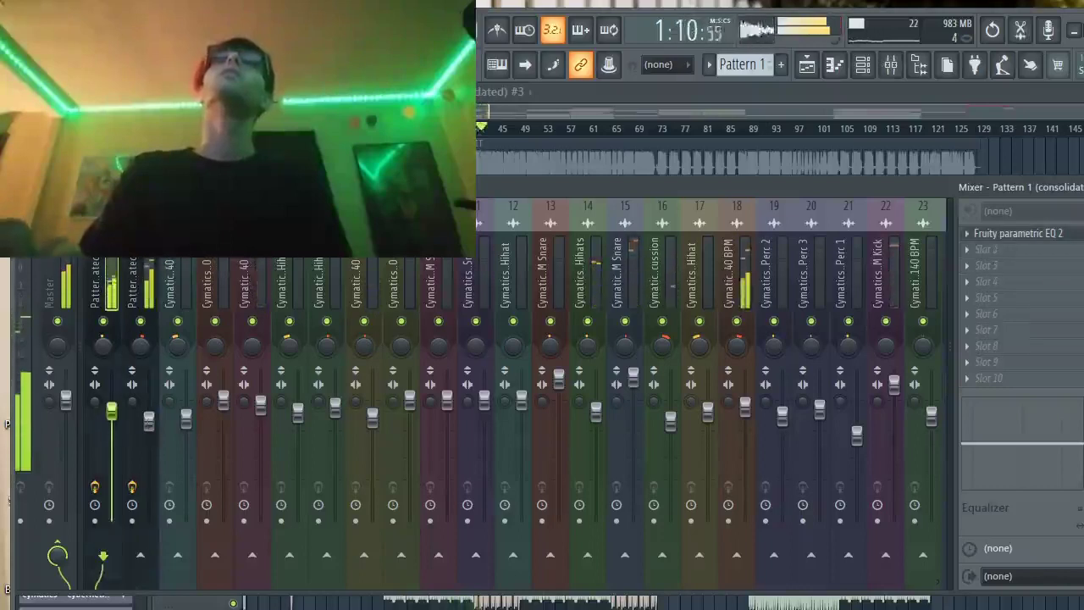
# Add Fruity soft clipper in the second effect slot of Pattern 1 track 1 with raised Post gain, and slightly lower the track's fader.
pyautogui.click(973, 257)
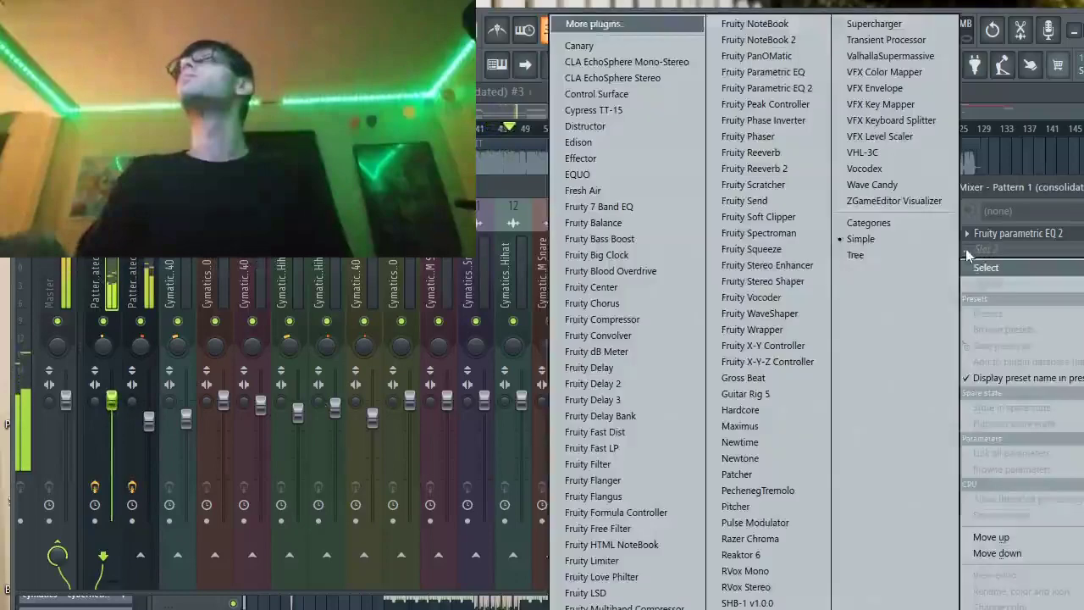
pyautogui.click(801, 217)
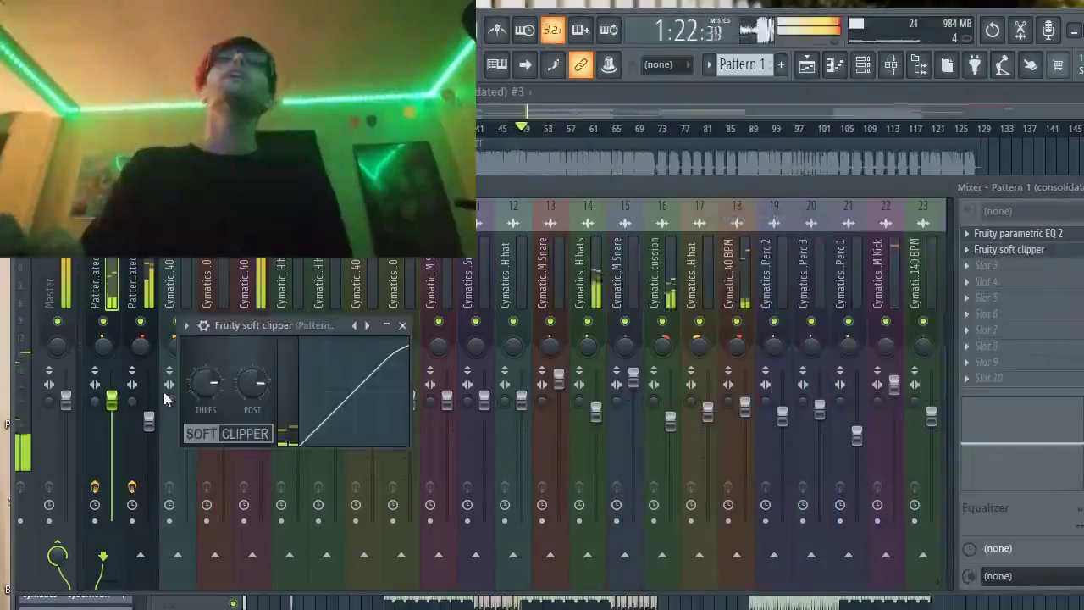
pyautogui.moveTo(271, 388); pyautogui.dragTo(271, 356)
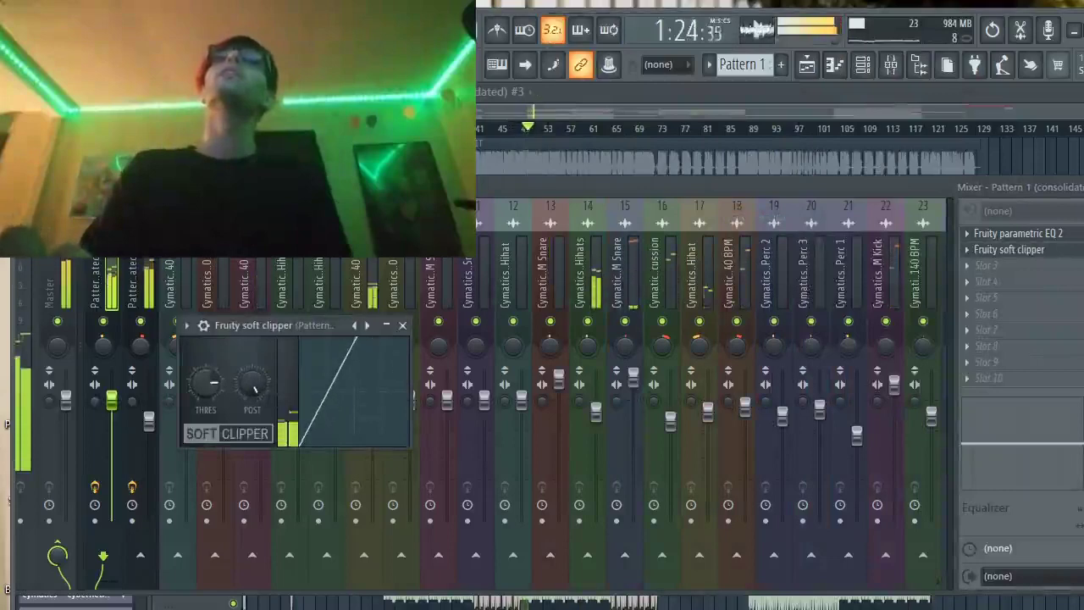
pyautogui.click(402, 326)
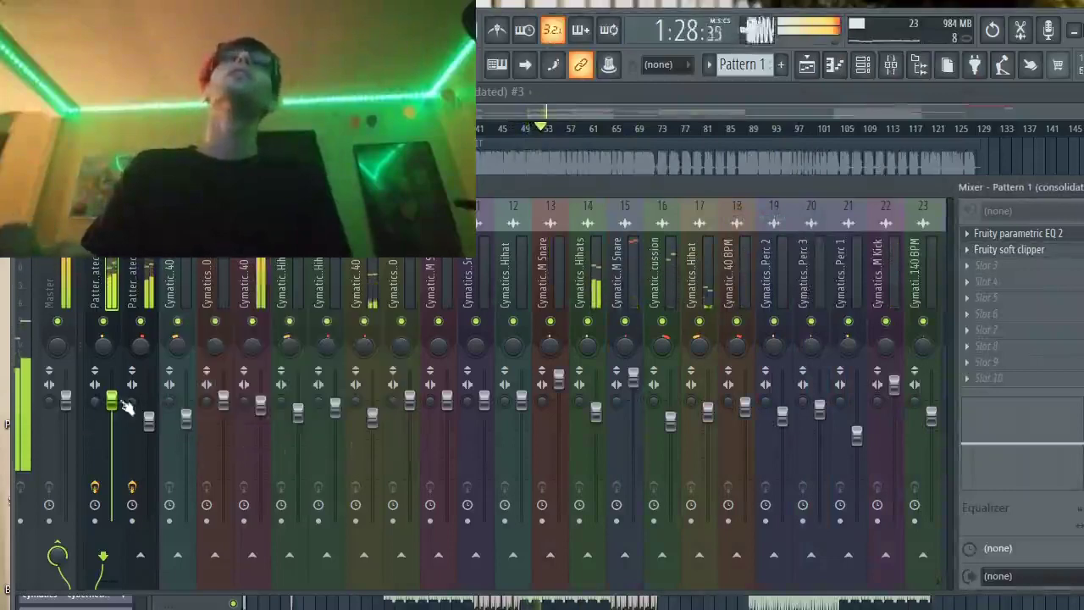
pyautogui.moveTo(111, 399); pyautogui.dragTo(111, 408)
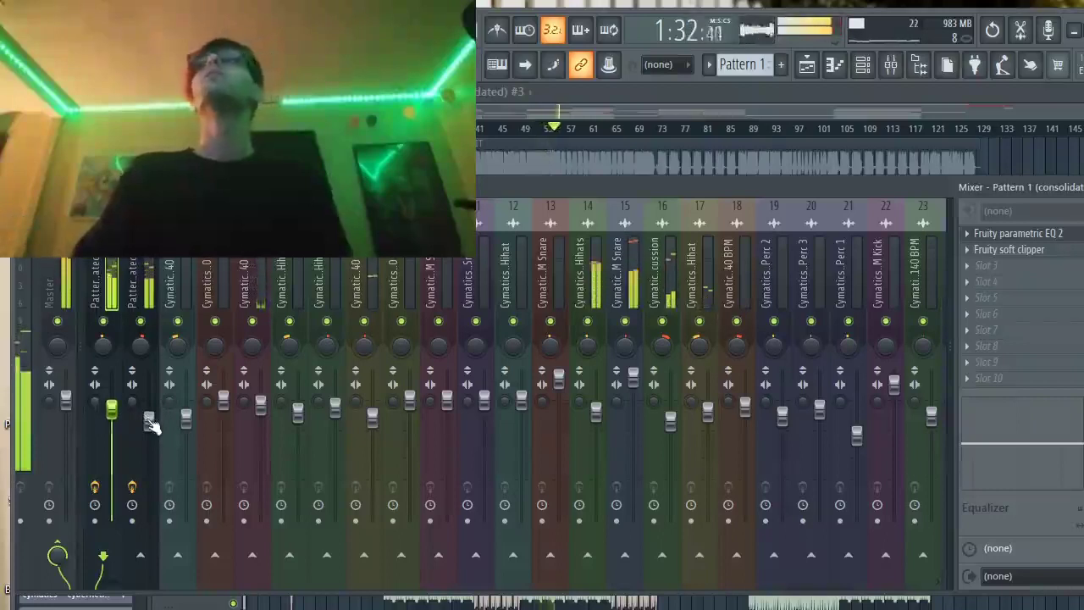
# Browse the mixer tracks up to Insert 36 and back to the Blast Impact track, checking levels during playback.
pyautogui.scroll(-6, 150, 422)
pyautogui.scroll(-12, 150, 422)
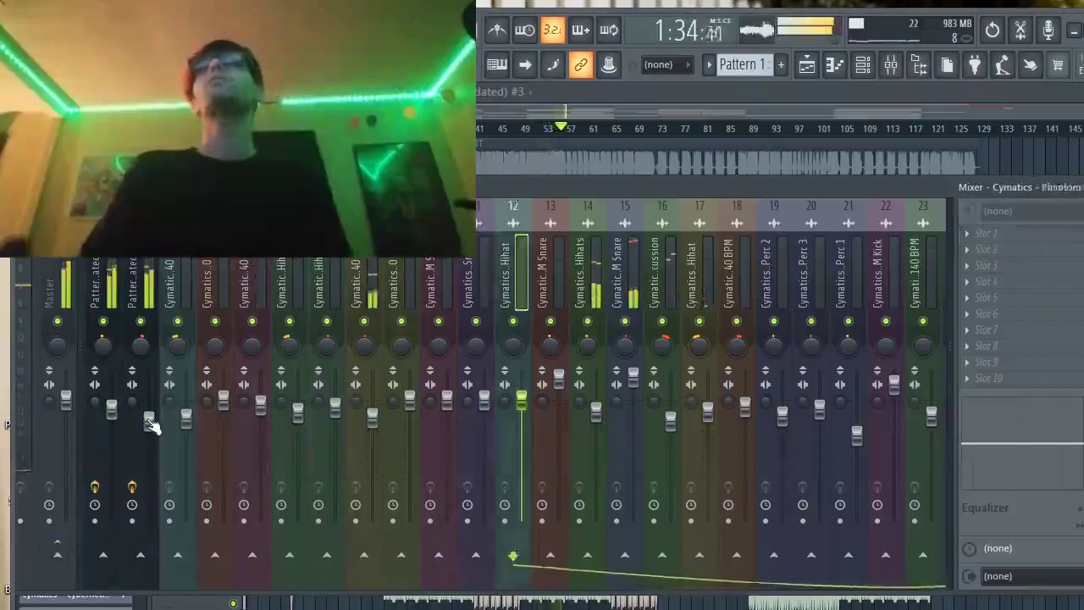
pyautogui.scroll(-12, 150, 424)
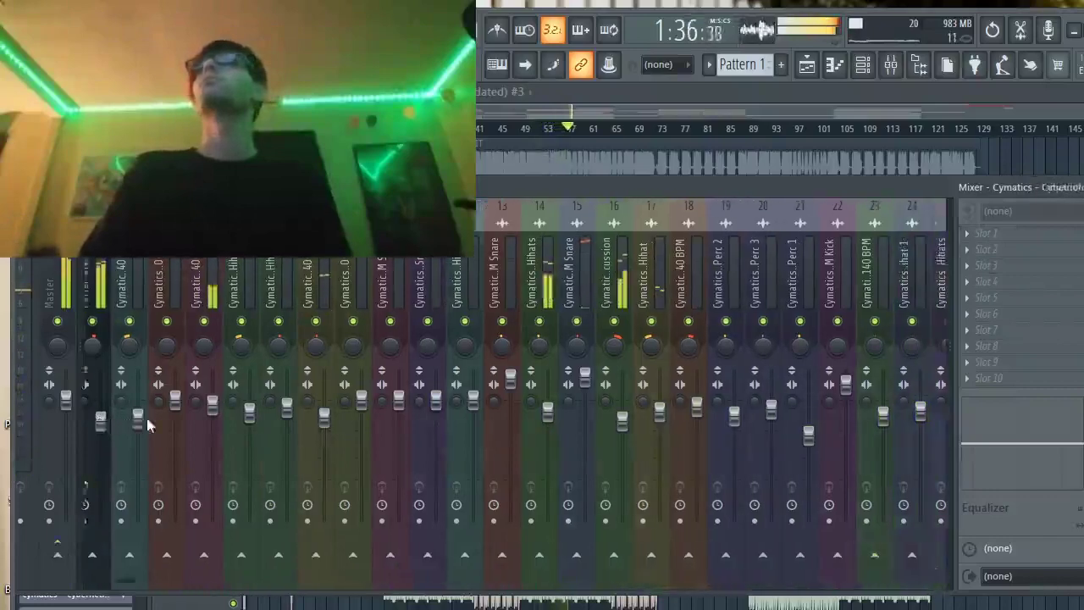
pyautogui.scroll(-5, 146, 418)
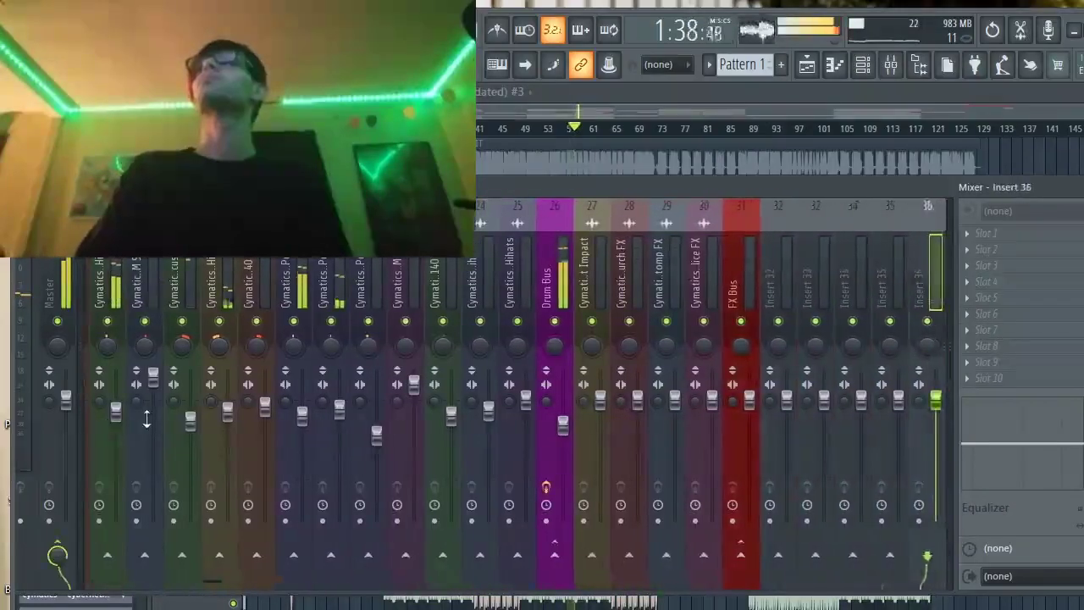
pyautogui.scroll(6, 147, 418)
pyautogui.scroll(3, 146, 418)
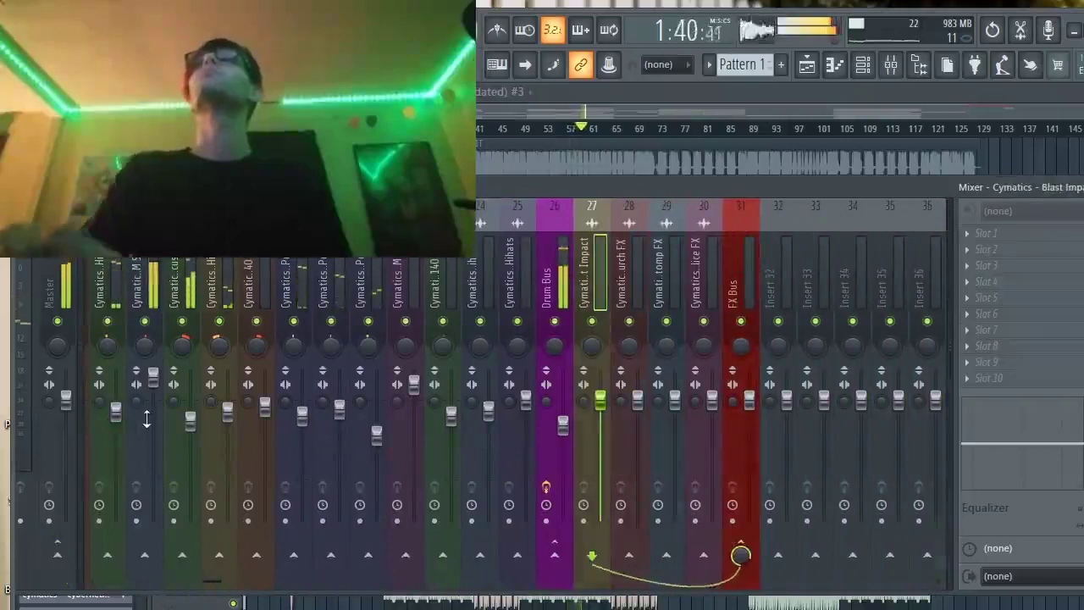
# Check FX tracks 28 to 30 in turn and slightly lower the fader of the Slice FX track.
pyautogui.click(631, 277)
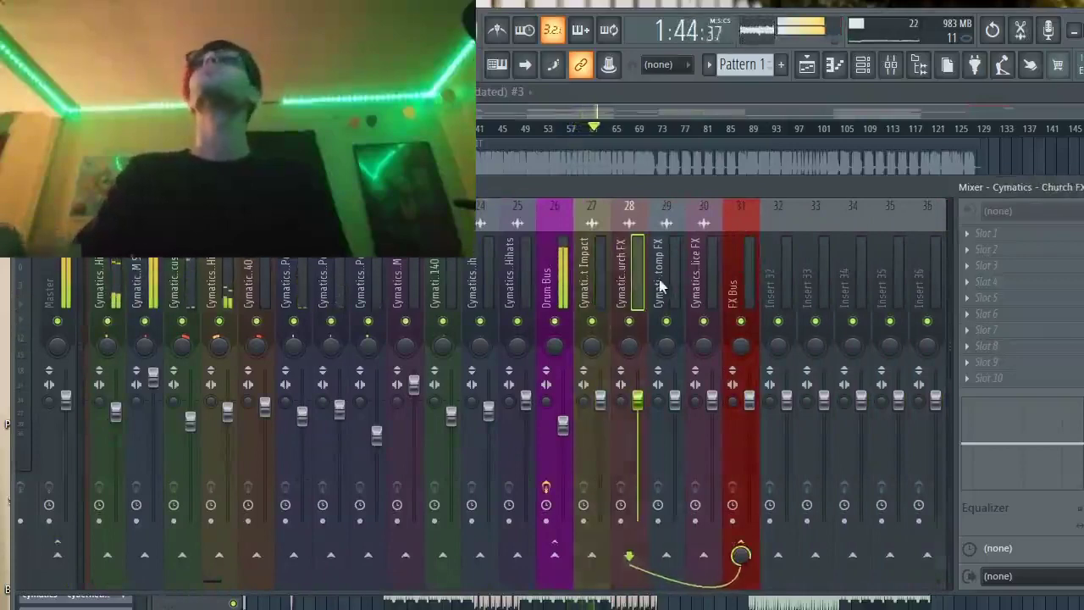
pyautogui.click(660, 287)
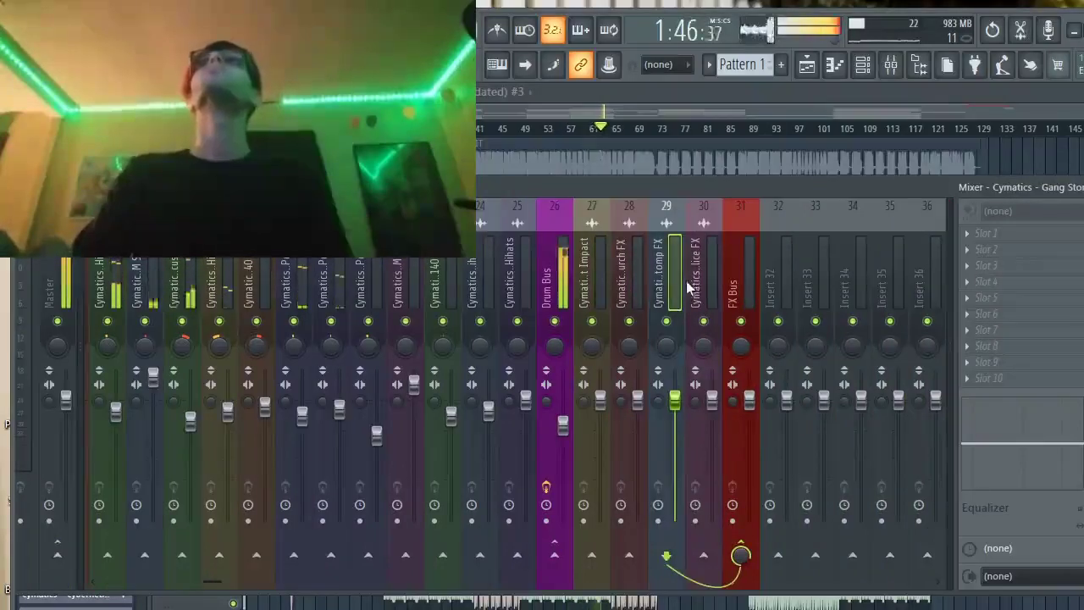
pyautogui.click(688, 288)
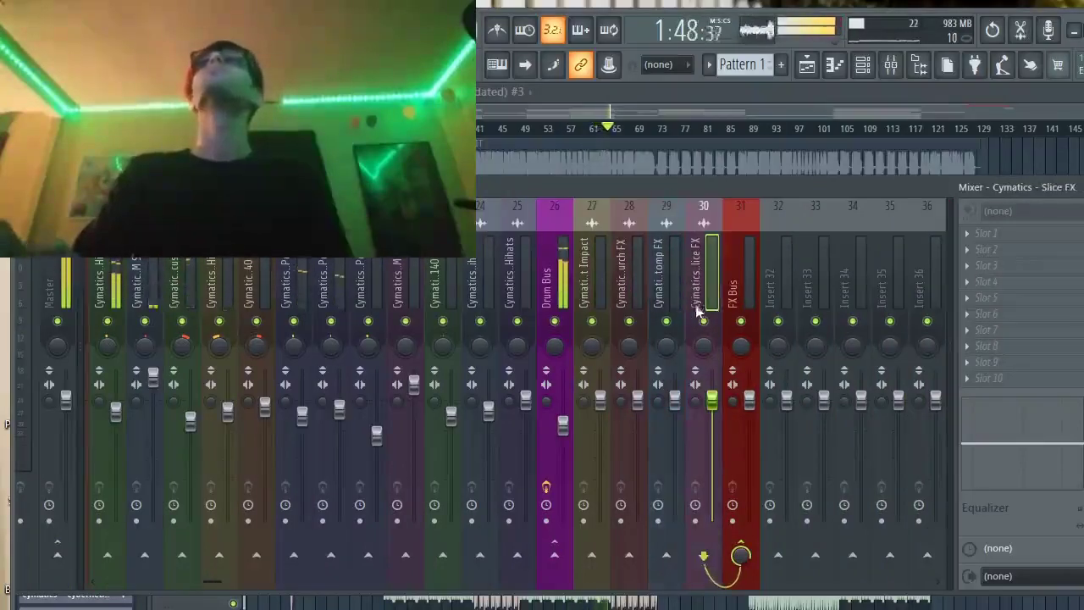
pyautogui.moveTo(716, 405); pyautogui.dragTo(716, 409)
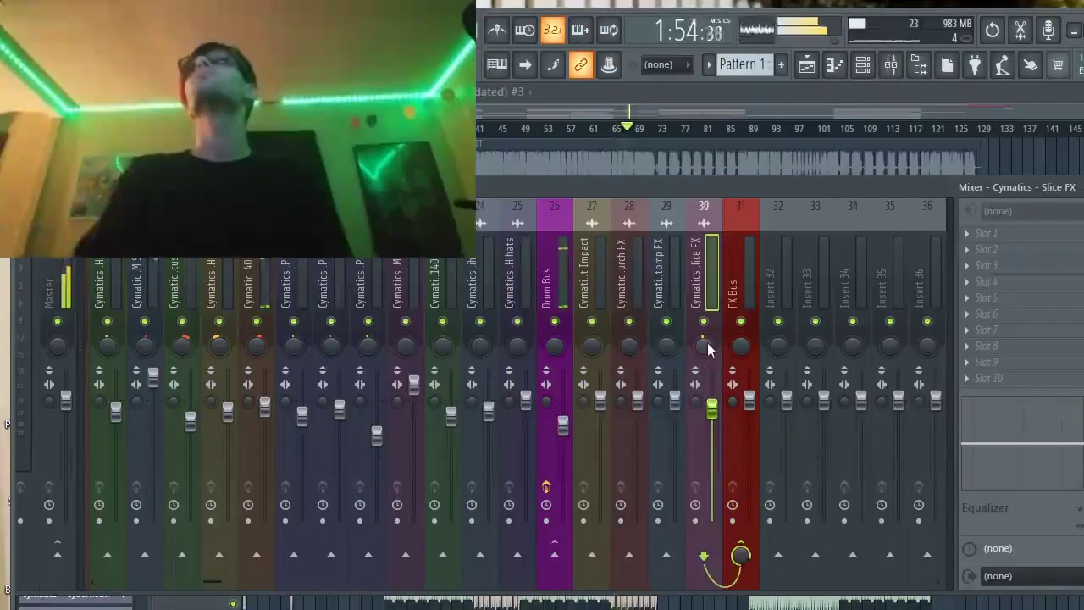
# Step through the mixer from the Slice FX track back to Pattern 1 track 2, reviewing the levels during playback.
pyautogui.press('Left')
pyautogui.press('Left')
pyautogui.press('Left')
pyautogui.press('Left')
pyautogui.press('Left')
pyautogui.press('Left')
pyautogui.press('Left')
pyautogui.press('Left')
pyautogui.press('Left')
pyautogui.press('Left')
pyautogui.press('Left')
pyautogui.press('Left')
pyautogui.press('Left')
pyautogui.press('Left')
pyautogui.press('Left')
pyautogui.press('Left')
pyautogui.press('Left')
pyautogui.press('Left')
pyautogui.press('Left')
pyautogui.press('Left')
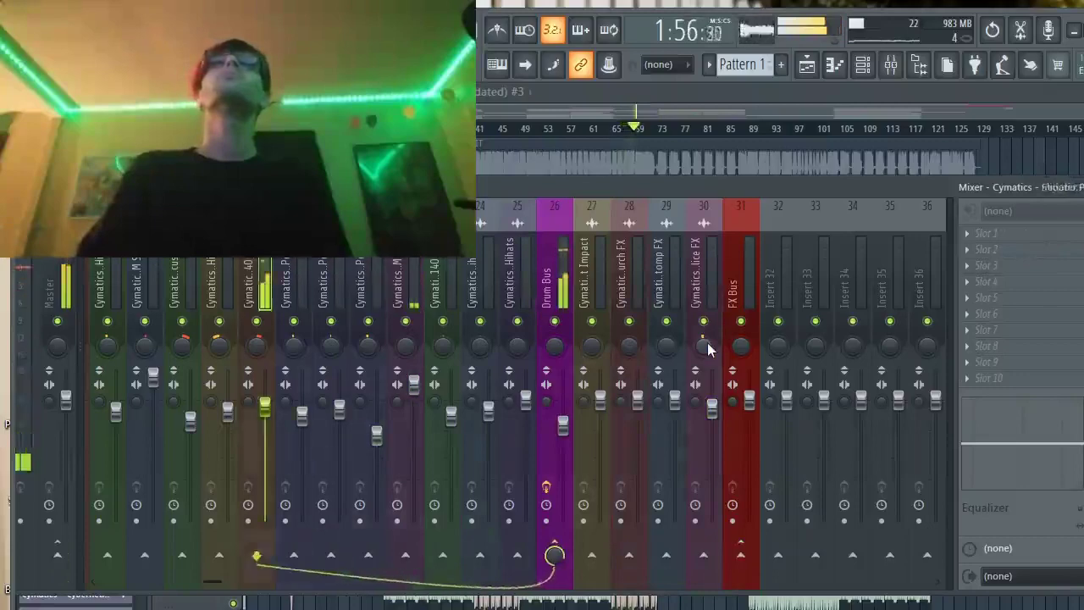
pyautogui.press('Right')
pyautogui.press('Right')
pyautogui.press('Right')
pyautogui.press('Right')
pyautogui.press('Right')
pyautogui.press('Right')
pyautogui.press('Right')
pyautogui.press('Right')
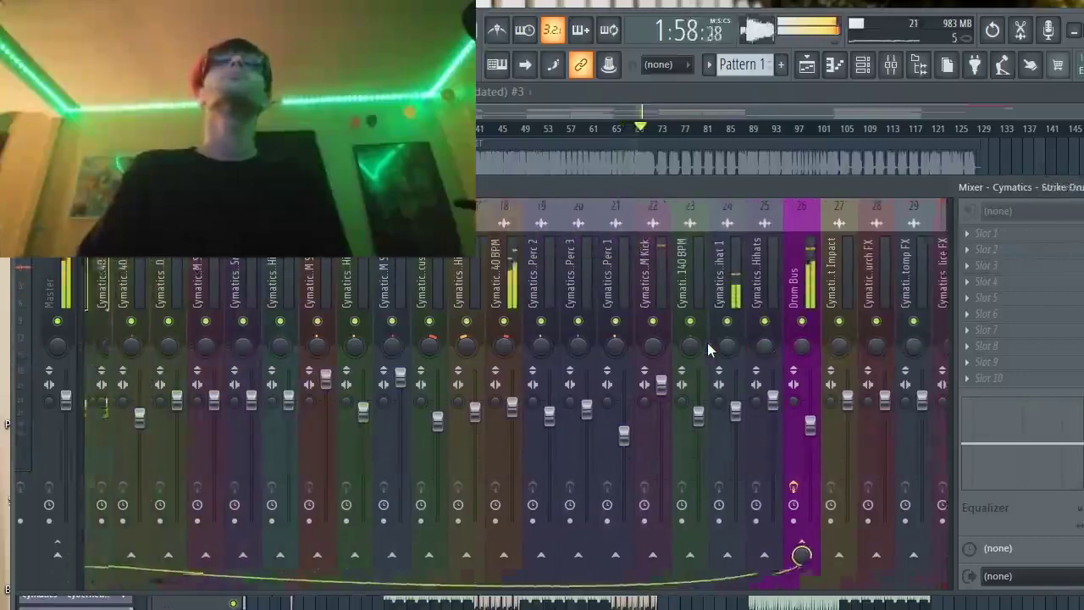
pyautogui.press('Right')
pyautogui.press('Right')
pyautogui.press('Right')
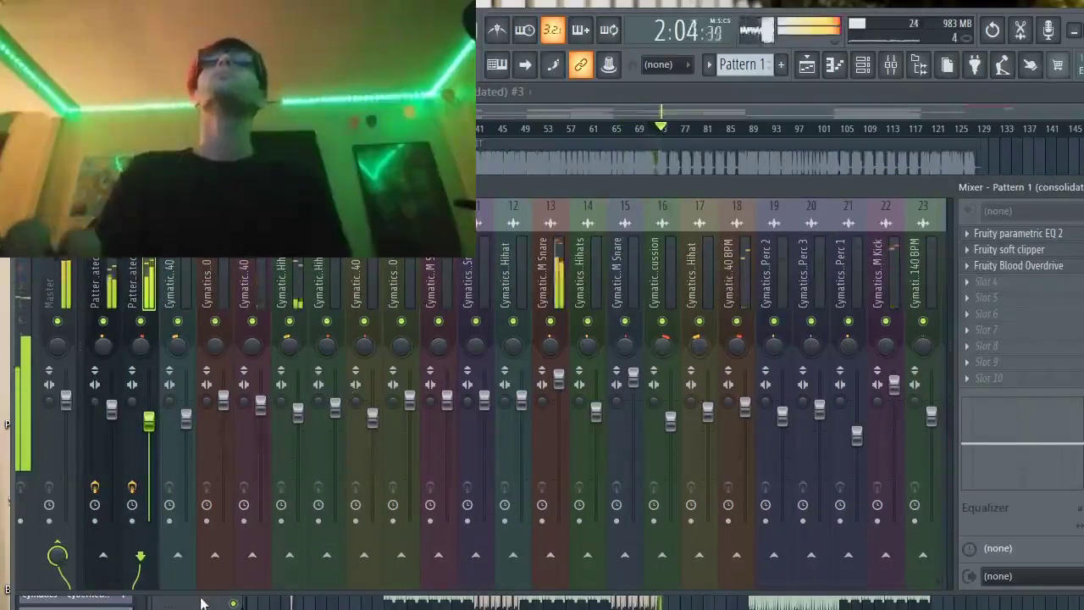
# Show the playlist and look over the arrangement down to Track 12 while the song plays.
pyautogui.press('F5')
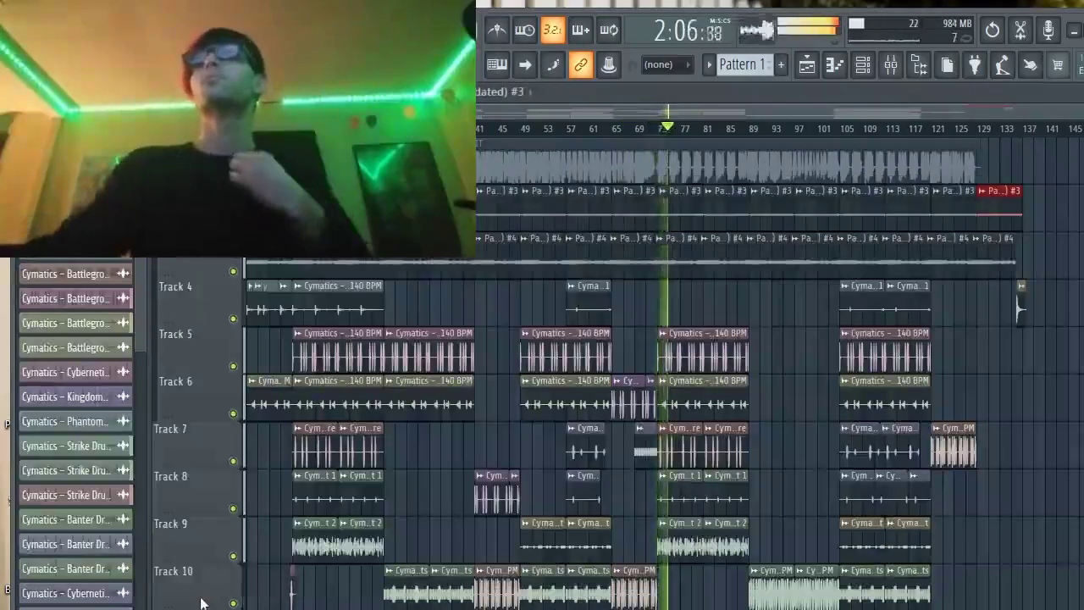
pyautogui.scroll(-1, 202, 603)
pyautogui.scroll(-9, 202, 604)
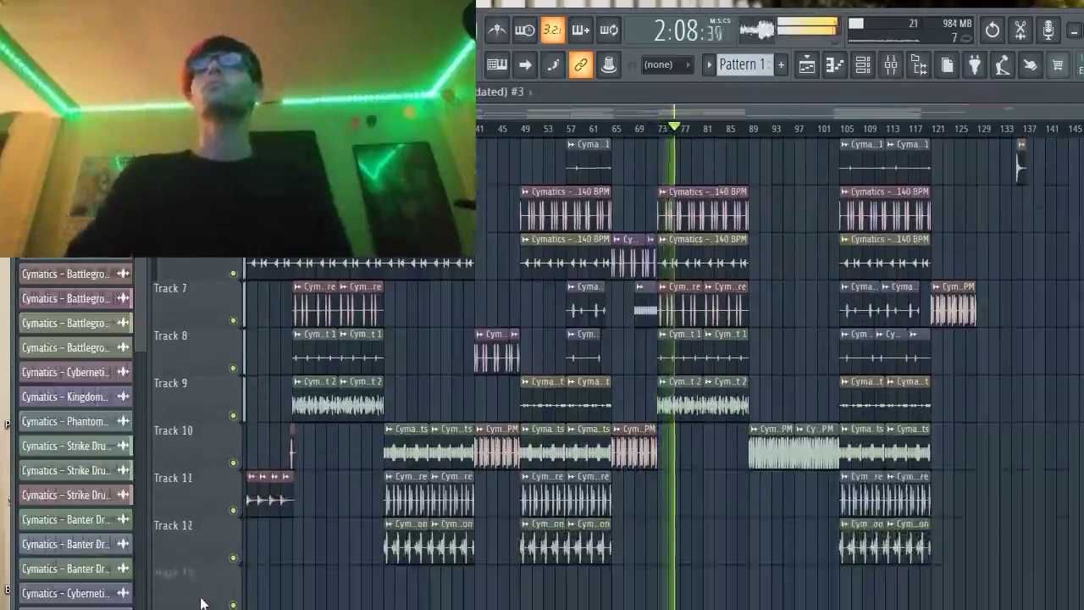
pyautogui.scroll(10, 201, 604)
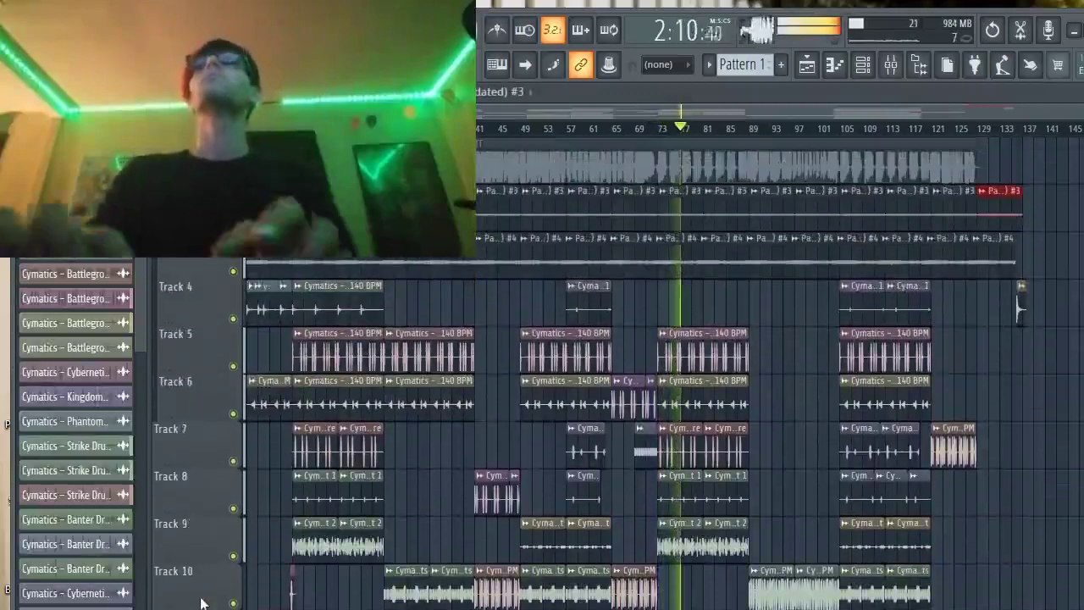
# Return to the mixer and step from Pattern 1 track 2 up to track 9 and back to track 1, checking levels.
pyautogui.click(900, 68)
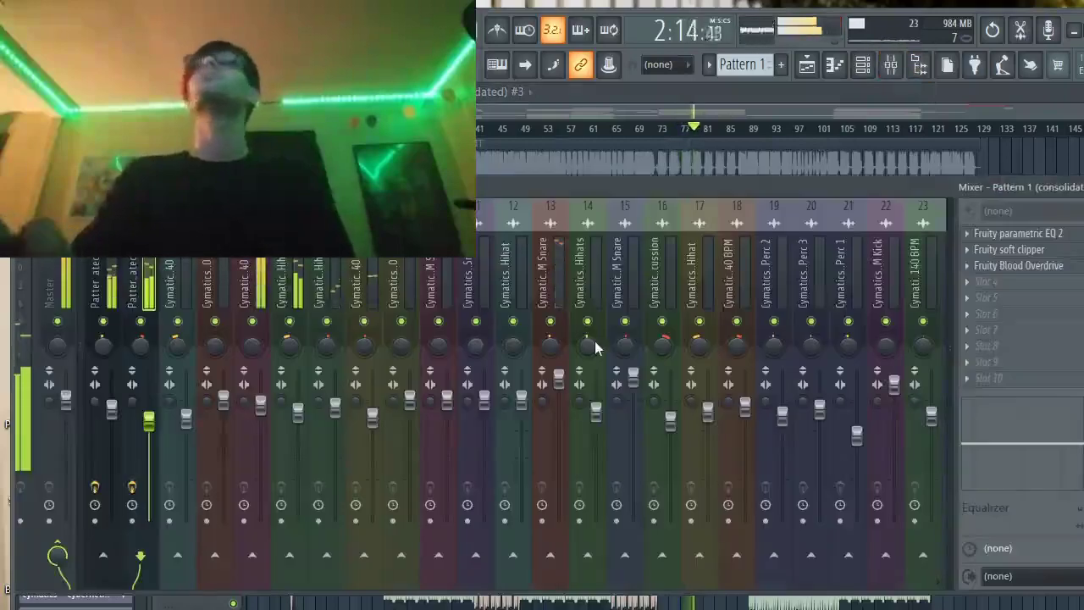
pyautogui.press('Right')
pyautogui.press('Right')
pyautogui.press('Right')
pyautogui.press('Right')
pyautogui.press('Right')
pyautogui.press('Right')
pyautogui.press('Right')
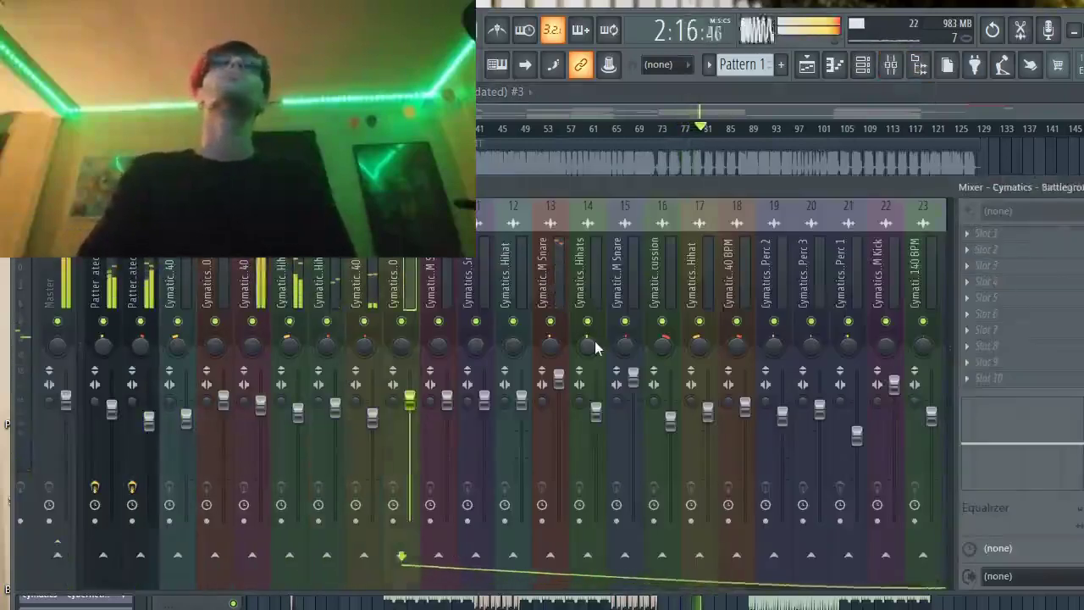
pyautogui.press('Left')
pyautogui.press('Left')
pyautogui.press('Left')
pyautogui.press('Left')
pyautogui.press('Left')
pyautogui.press('Left')
pyautogui.press('Left')
pyautogui.press('Left')
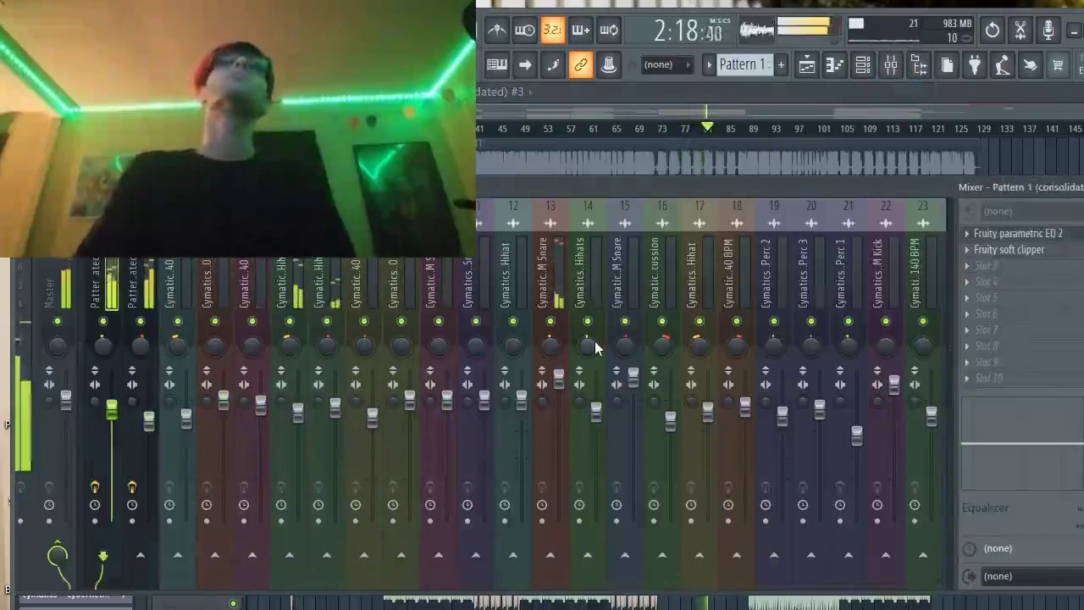
# Add CLA EchoSphere Stereo in the fourth effect slot of Pattern 1 track 2 and audition its presets up to 3D Solo 3.
pyautogui.click(974, 285)
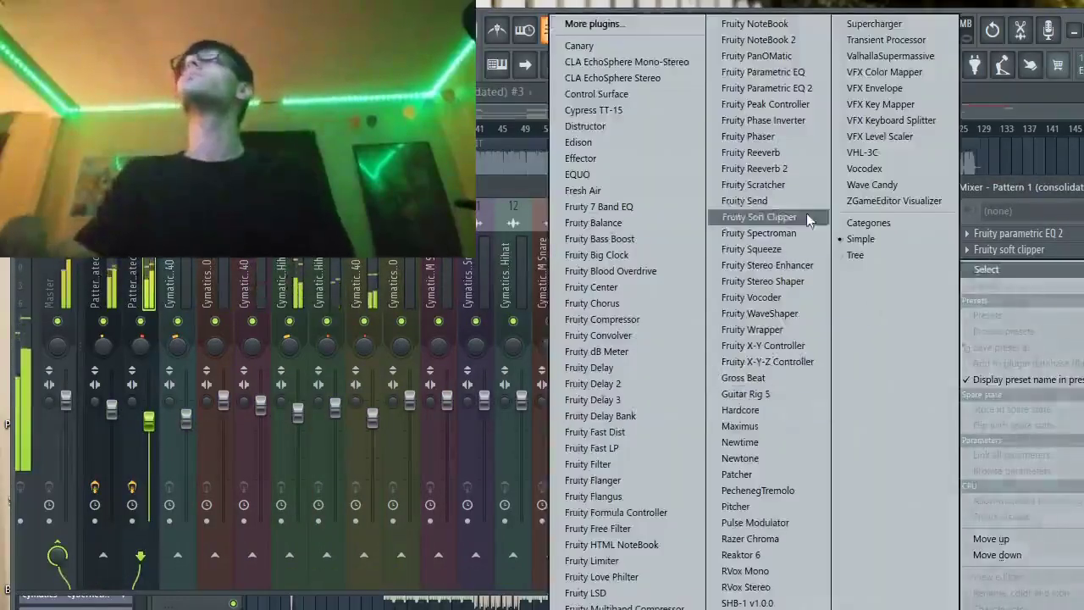
pyautogui.click(607, 80)
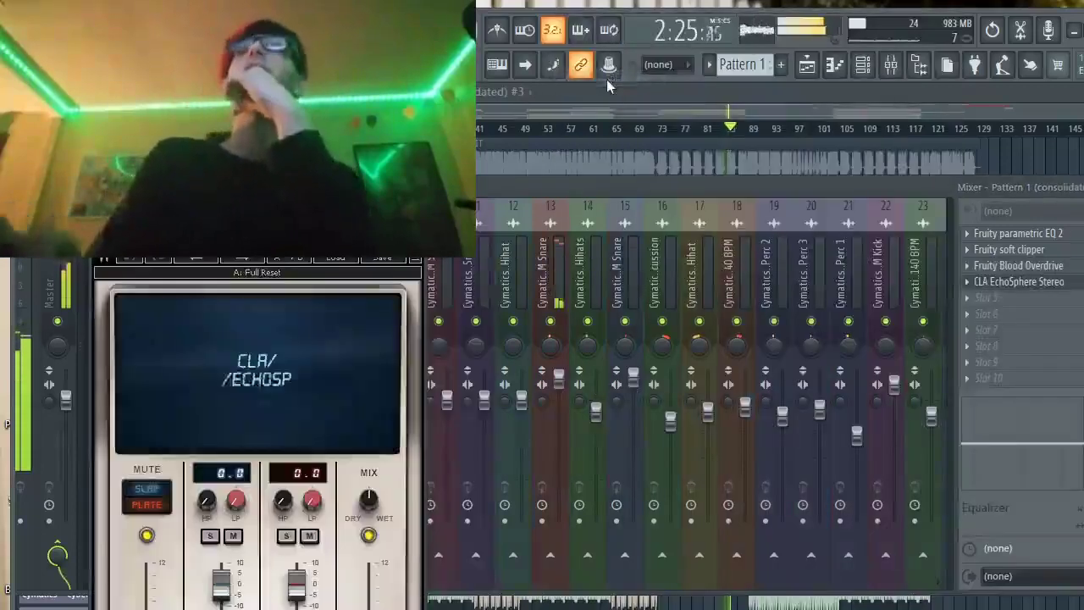
pyautogui.click(253, 259)
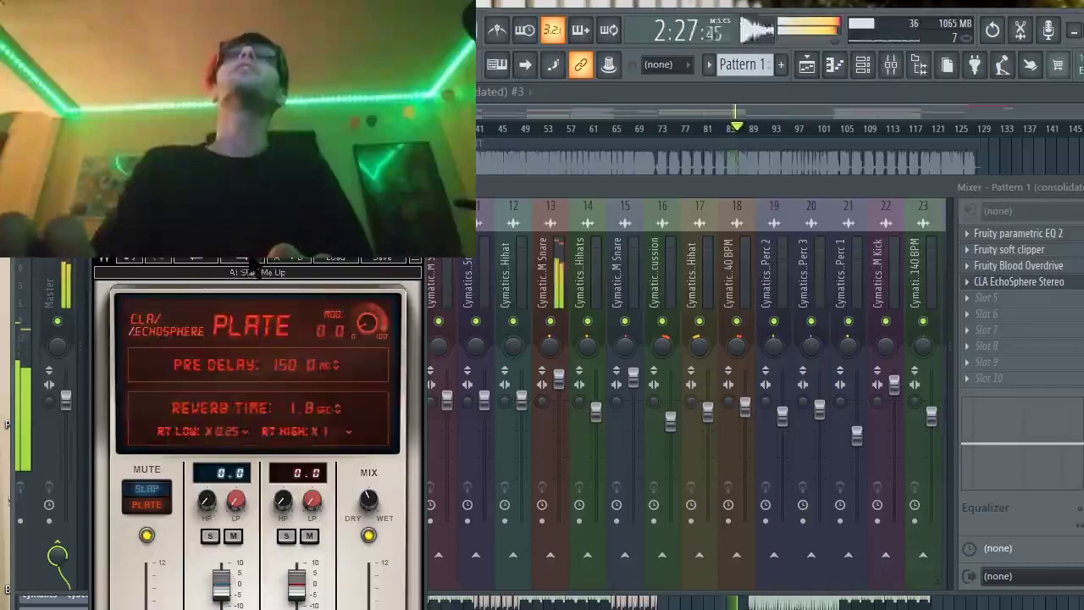
pyautogui.click(253, 260)
pyautogui.click(252, 259)
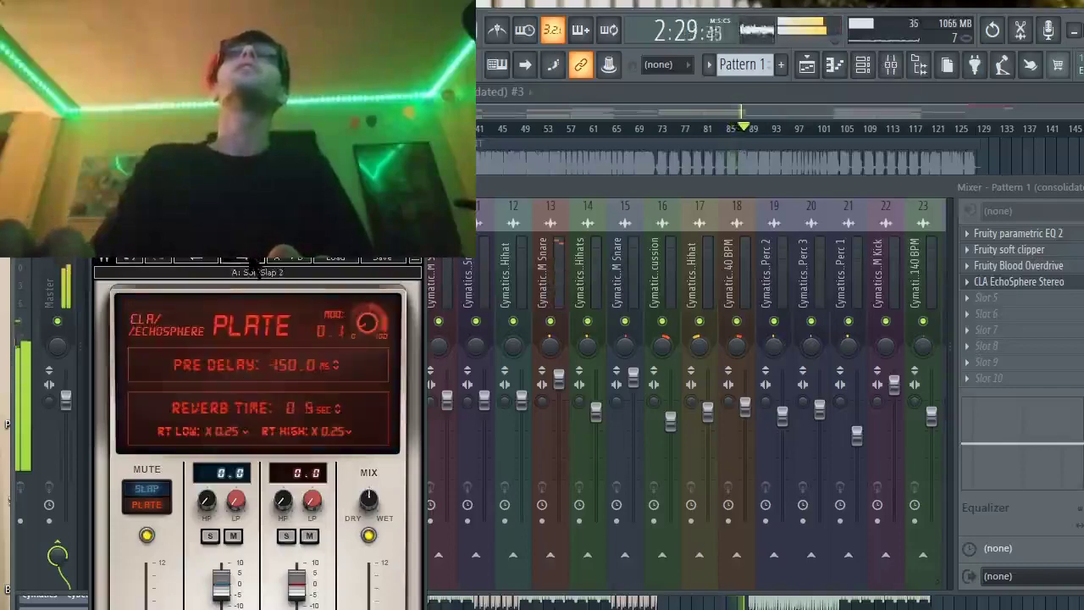
pyautogui.click(252, 260)
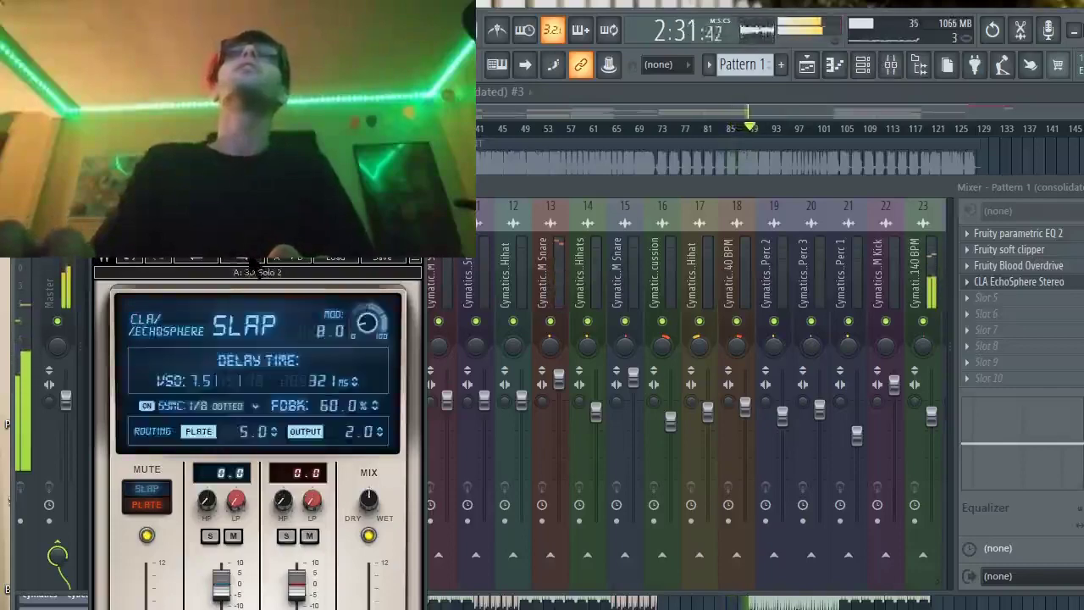
pyautogui.click(252, 260)
pyautogui.click(253, 260)
pyautogui.click(207, 262)
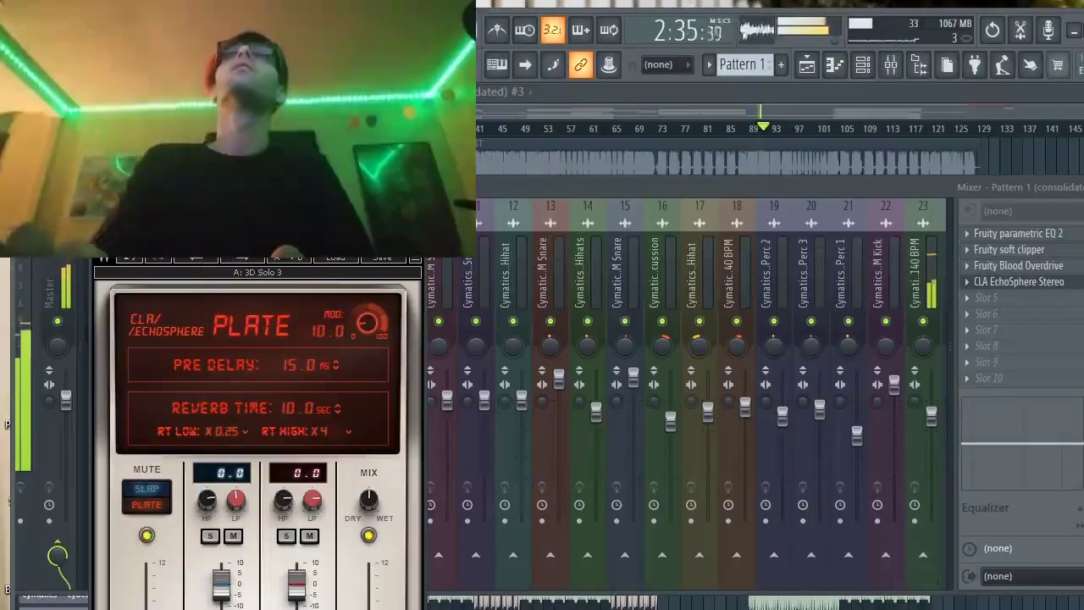
# Move the CLA EchoSphere window clear of the track 2 fader, switch to the 3D Solo 2 preset and raise that fader slightly.
pyautogui.moveTo(199, 238); pyautogui.dragTo(453, 111)
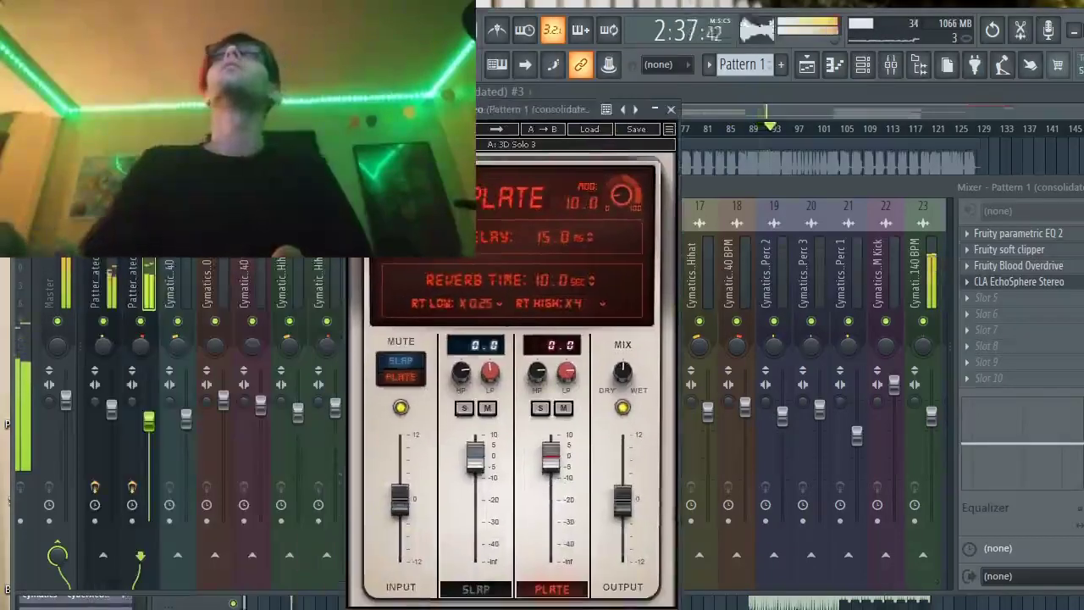
pyautogui.click(457, 130)
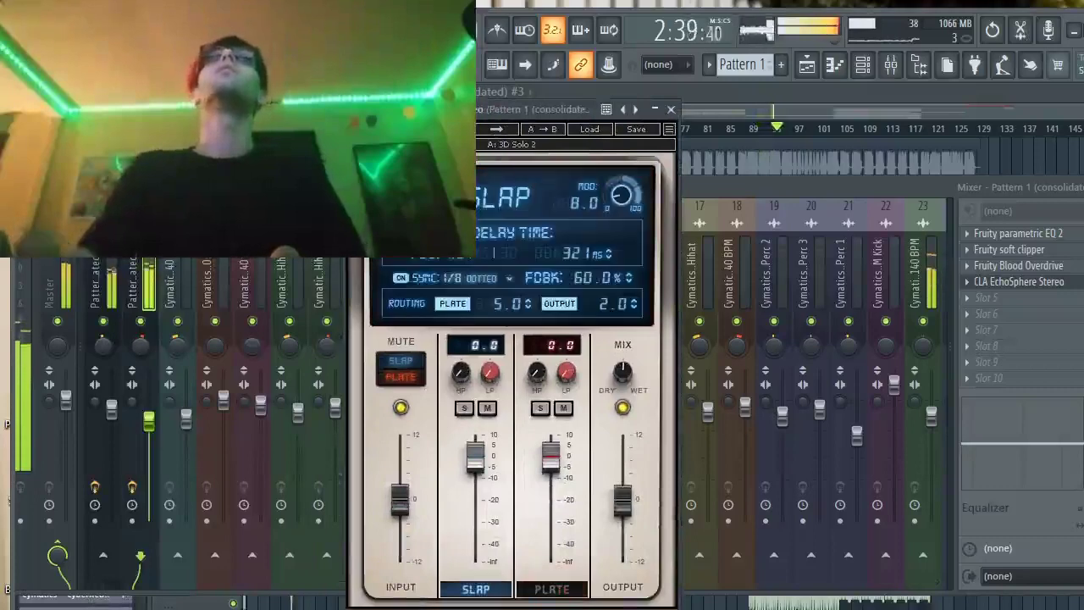
pyautogui.moveTo(153, 430); pyautogui.dragTo(151, 417)
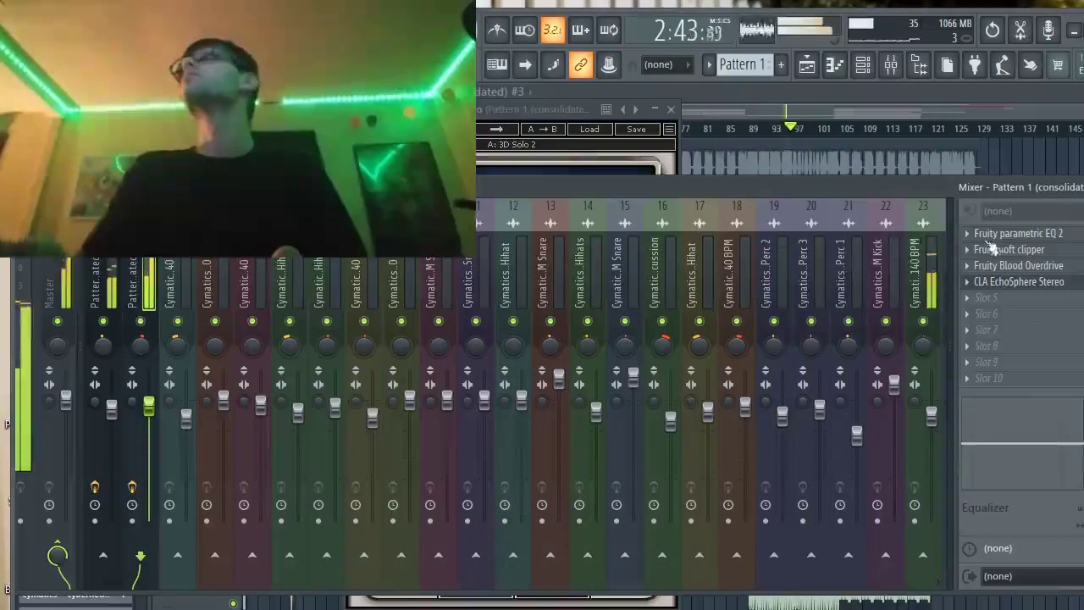
# Reopen CLA EchoSphere on track 2, select the Fifties Slap Man preset and lower its Slap level to -7.2.
pyautogui.click(998, 285)
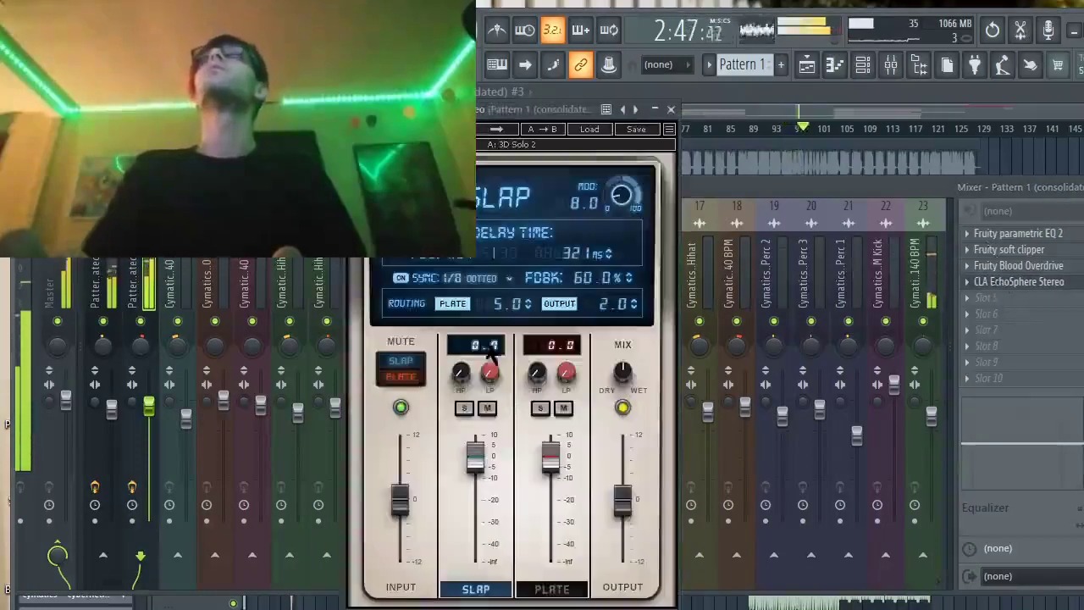
pyautogui.click(493, 129)
pyautogui.click(493, 129)
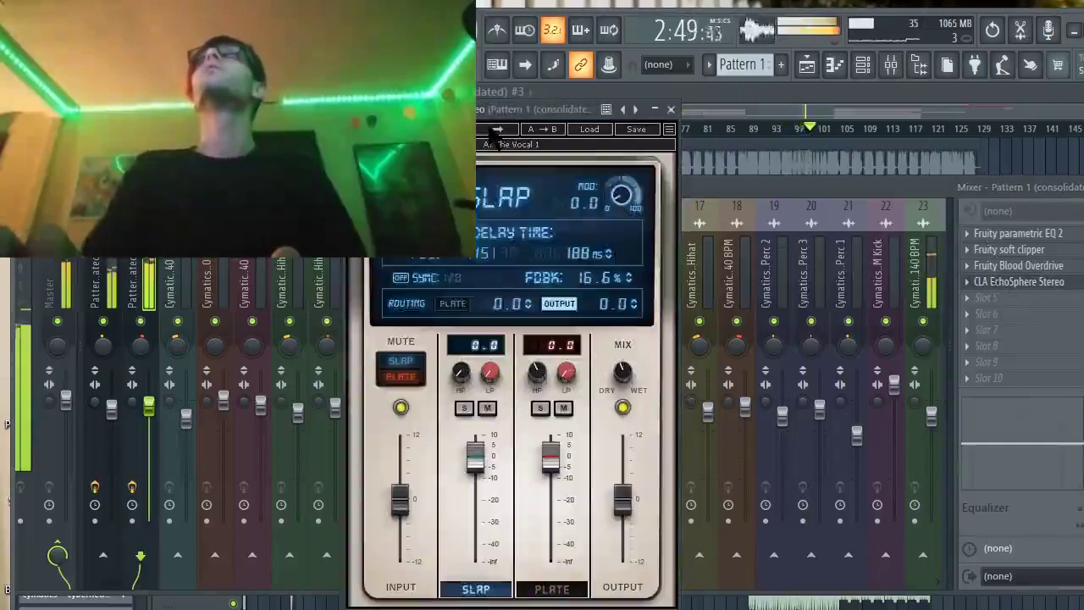
pyautogui.click(494, 128)
pyautogui.click(493, 129)
pyautogui.click(493, 129)
pyautogui.click(493, 129)
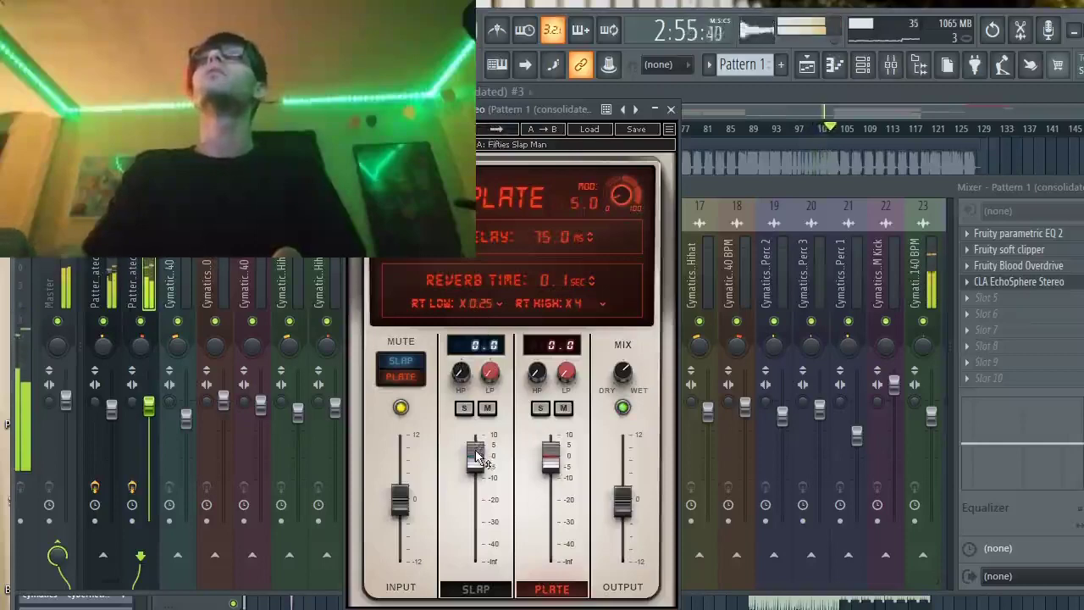
pyautogui.moveTo(476, 456); pyautogui.dragTo(479, 475)
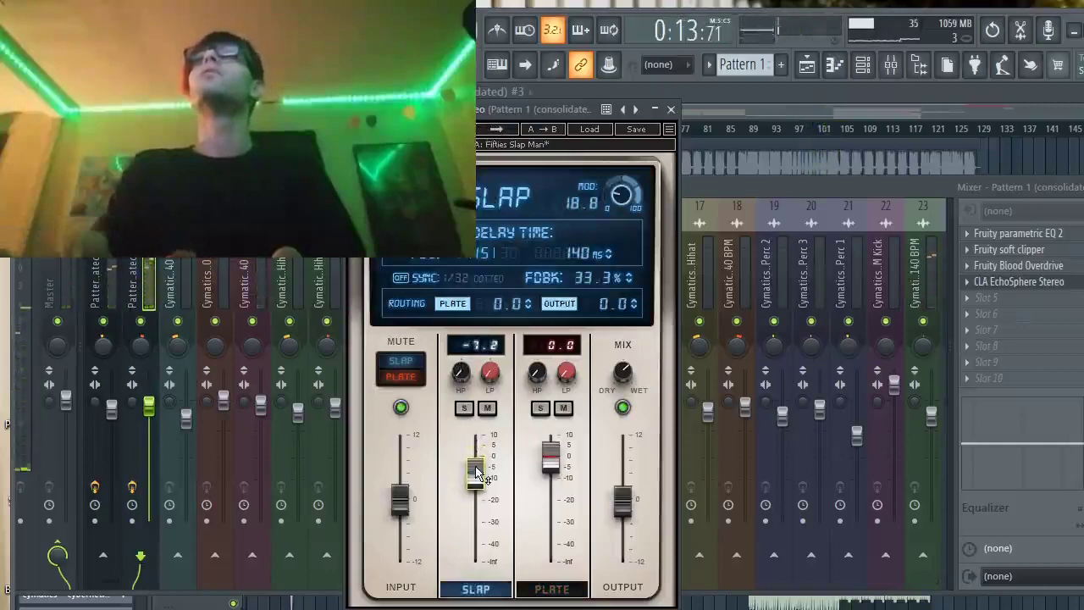
# Raise the Plate level to 4.6 in CLA EchoSphere on track 2, close its window and replay the section from the start marker.
pyautogui.moveTo(549, 462); pyautogui.dragTo(551, 448)
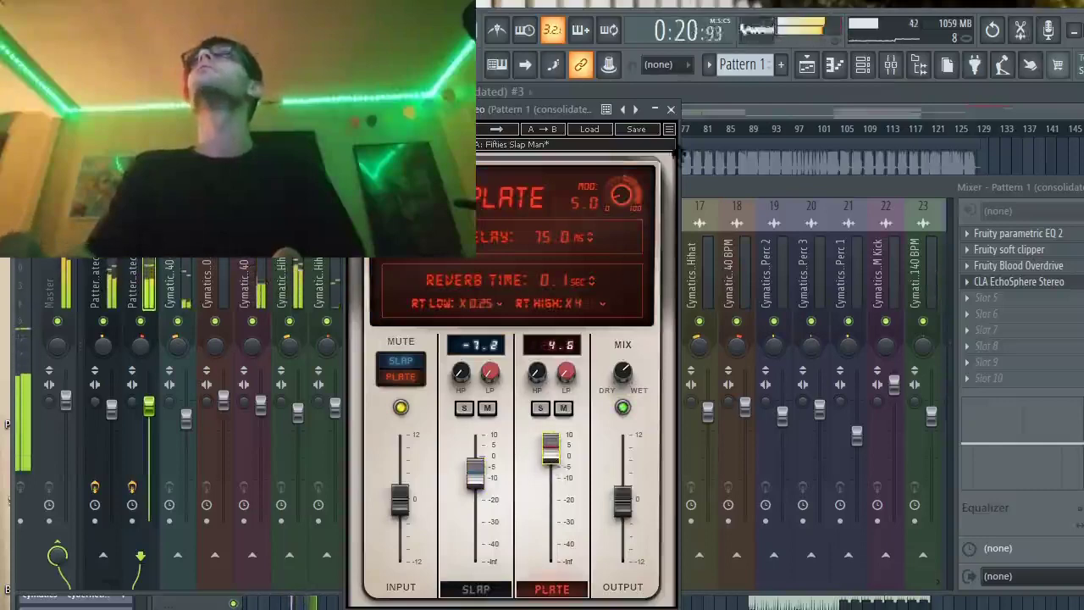
pyautogui.click(671, 110)
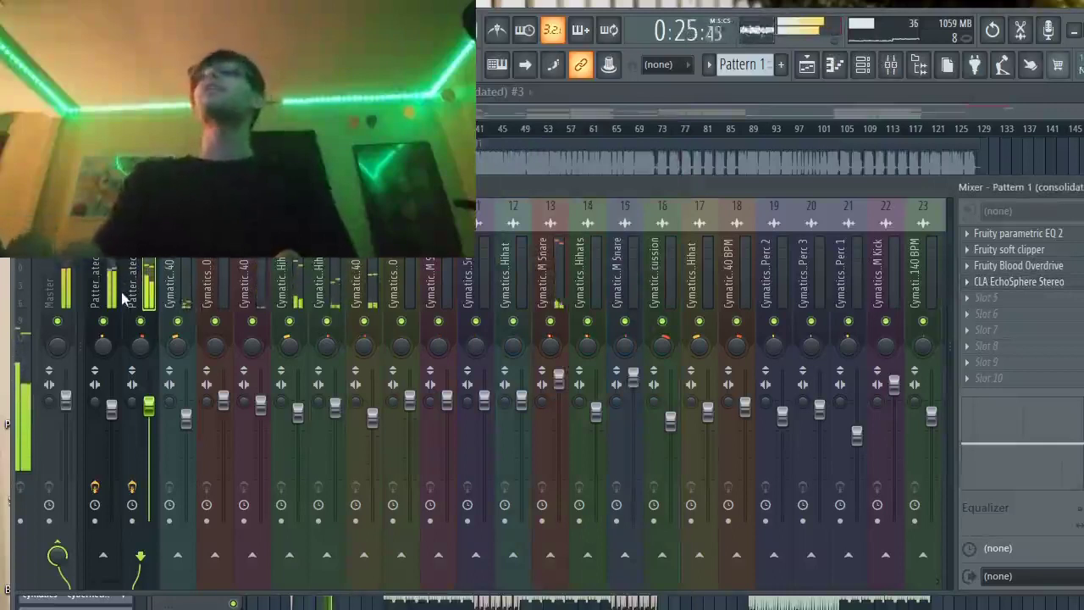
pyautogui.press('space')
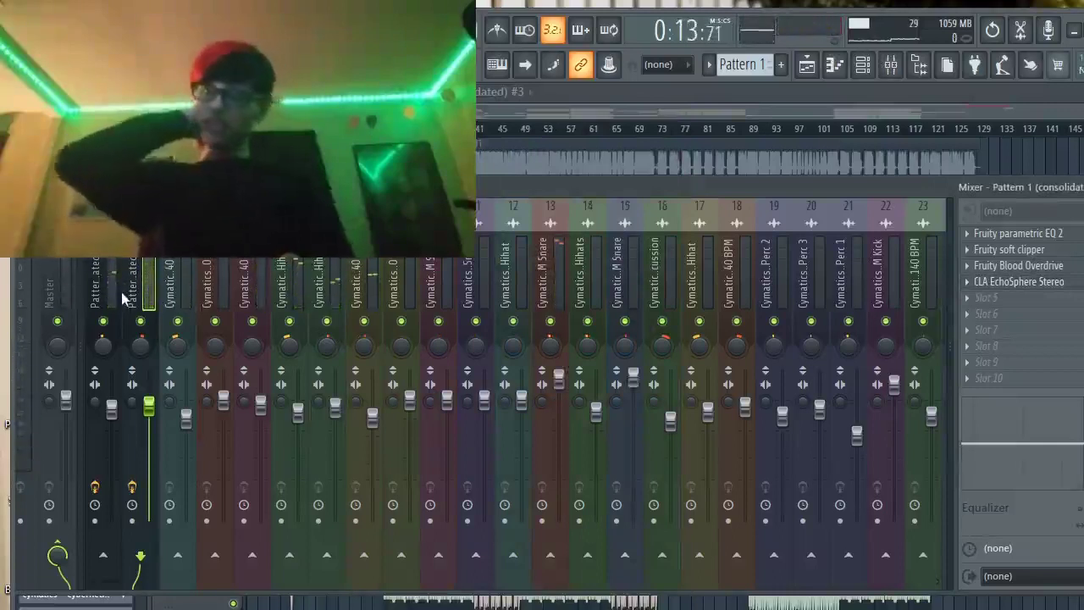
pyautogui.press('space')
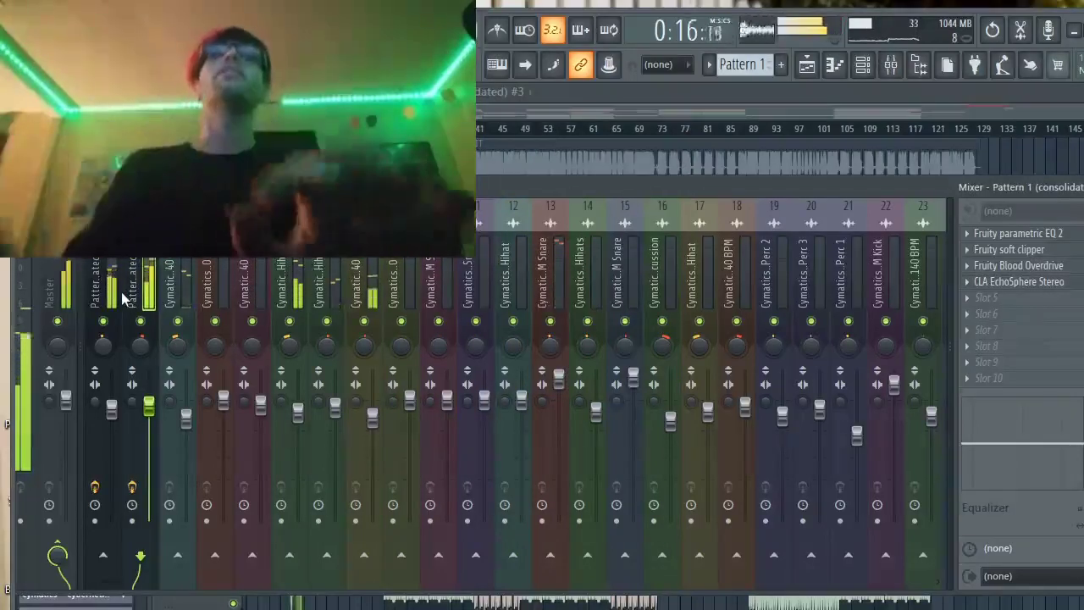
# Step from the Master track up through the drum tracks, Drum Bus and FX Bus to the unused inserts, checking levels and effects.
pyautogui.press('Left')
pyautogui.press('Left')
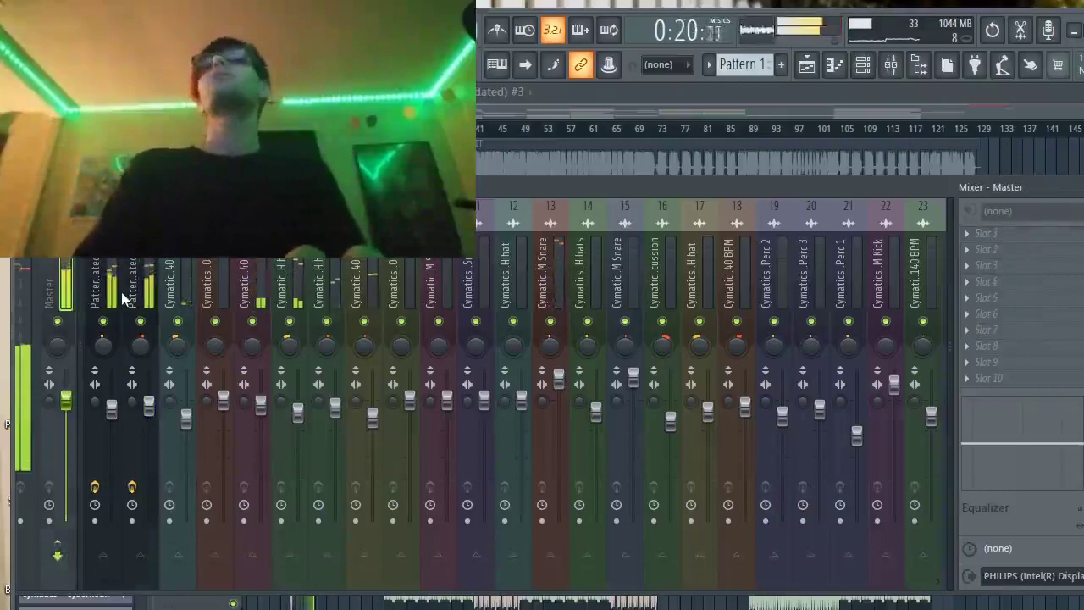
pyautogui.press('Right')
pyautogui.press('Right')
pyautogui.press('Right')
pyautogui.press('Right')
pyautogui.press('Right')
pyautogui.press('Right')
pyautogui.press('Right')
pyautogui.press('Right')
pyautogui.press('Right')
pyautogui.press('Right')
pyautogui.press('Right')
pyautogui.press('Right')
pyautogui.press('Right')
pyautogui.press('Right')
pyautogui.press('Right')
pyautogui.press('Right')
pyautogui.press('Right')
pyautogui.press('Right')
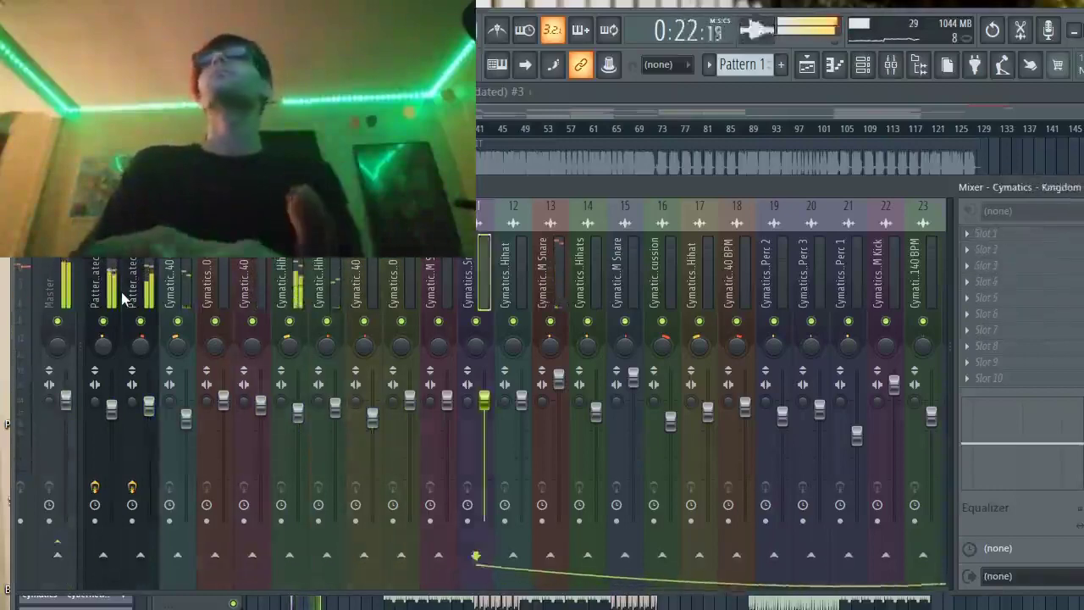
pyautogui.press('space')
pyautogui.press('Right')
pyautogui.press('Right')
pyautogui.press('Right')
pyautogui.press('Right')
pyautogui.press('Right')
pyautogui.press('Right')
pyautogui.press('Right')
pyautogui.press('Right')
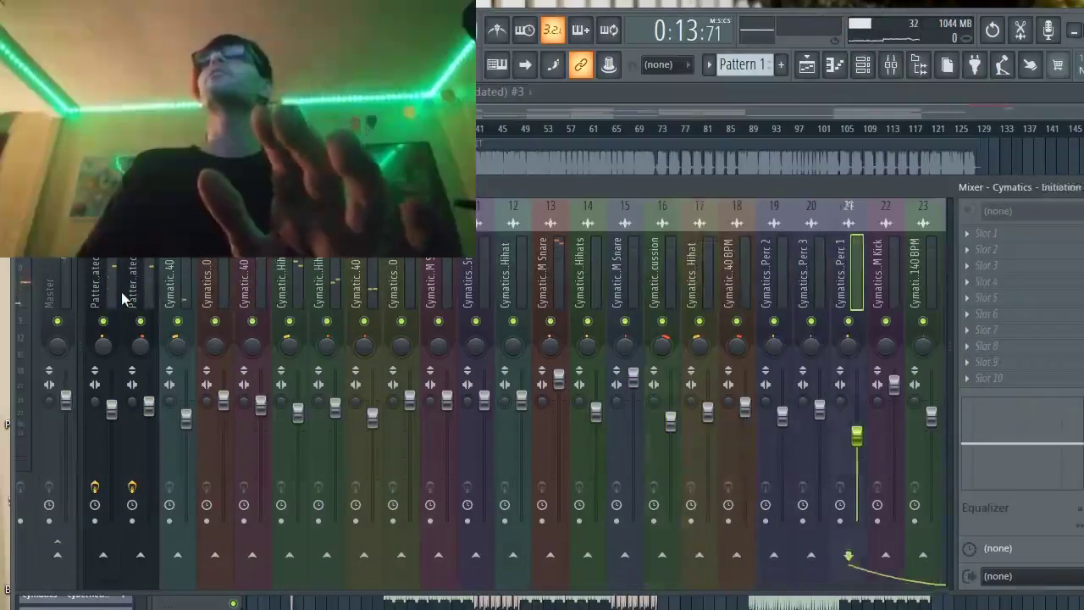
pyautogui.press('Right')
pyautogui.press('Right')
pyautogui.press('Right')
pyautogui.press('Right')
pyautogui.press('Right')
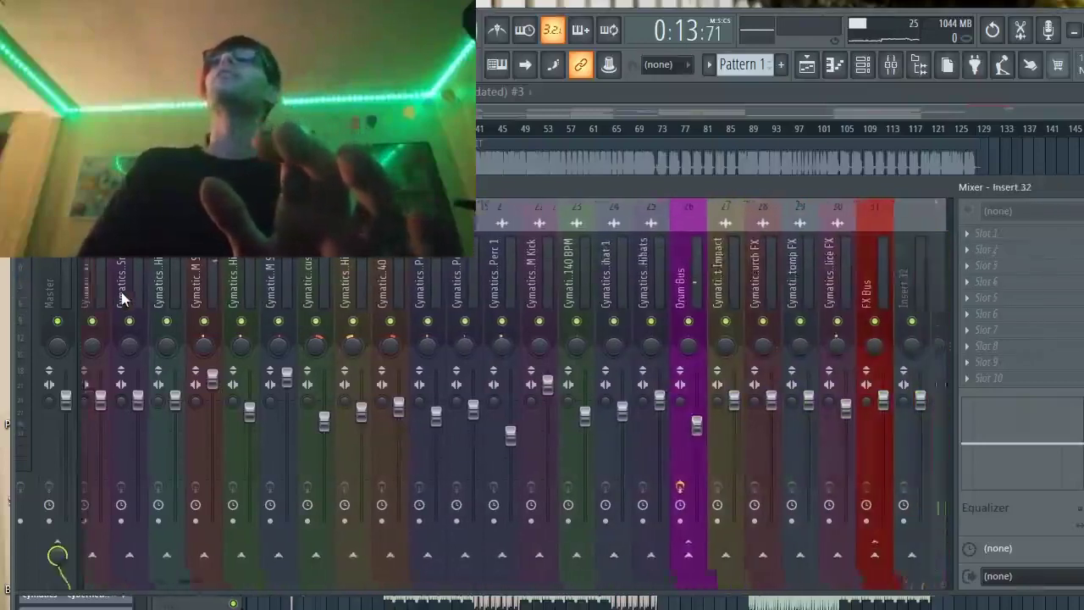
# Step back through the FX and drum tracks to Pattern 1 track 2, reviewing each track's effects and routing.
pyautogui.press('Left')
pyautogui.press('Left')
pyautogui.press('Left')
pyautogui.press('Left')
pyautogui.press('Left')
pyautogui.press('Left')
pyautogui.press('Left')
pyautogui.press('Left')
pyautogui.press('Left')
pyautogui.press('Left')
pyautogui.press('Left')
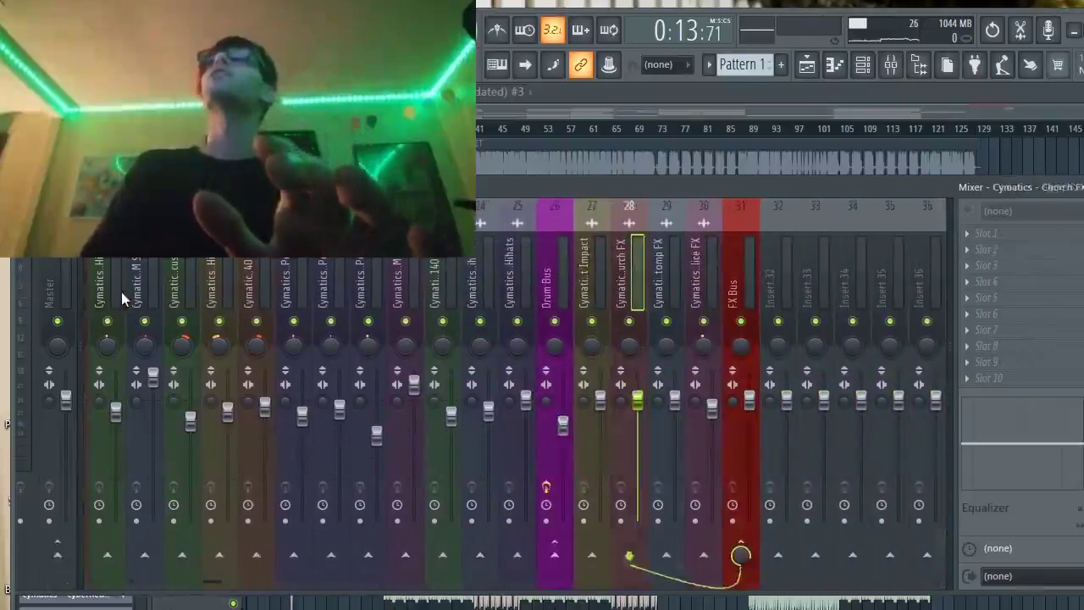
pyautogui.press('Left')
pyautogui.press('Left')
pyautogui.press('Left')
pyautogui.press('Left')
pyautogui.press('Left')
pyautogui.press('Left')
pyautogui.press('Left')
pyautogui.press('Left')
pyautogui.press('Left')
pyautogui.press('Left')
pyautogui.press('Left')
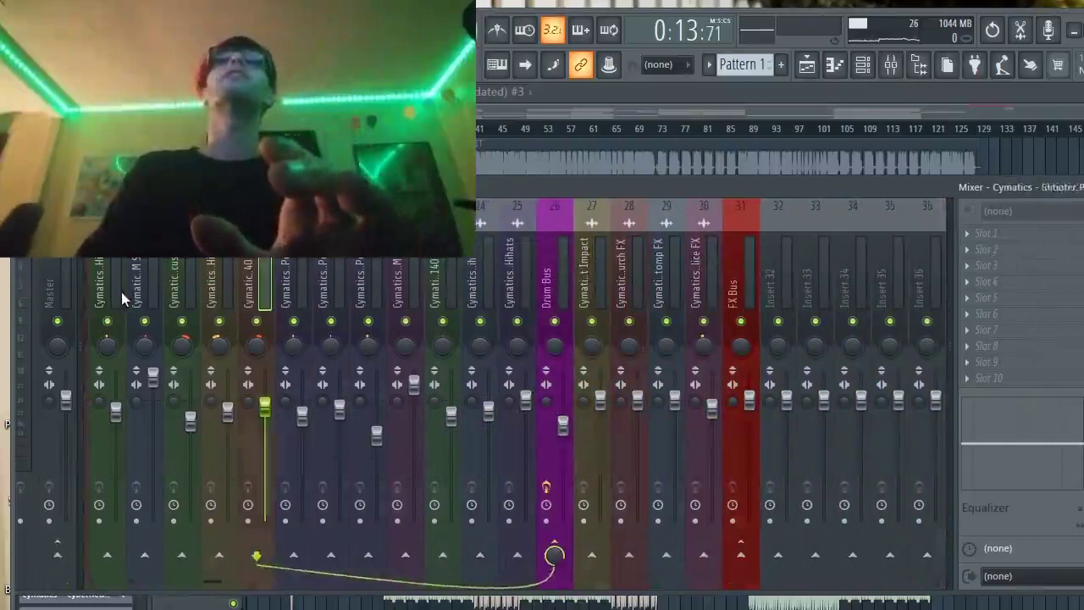
pyautogui.press('Left')
pyautogui.press('Left')
pyautogui.press('Left')
pyautogui.press('Left')
pyautogui.press('Left')
pyautogui.press('Left')
pyautogui.press('Left')
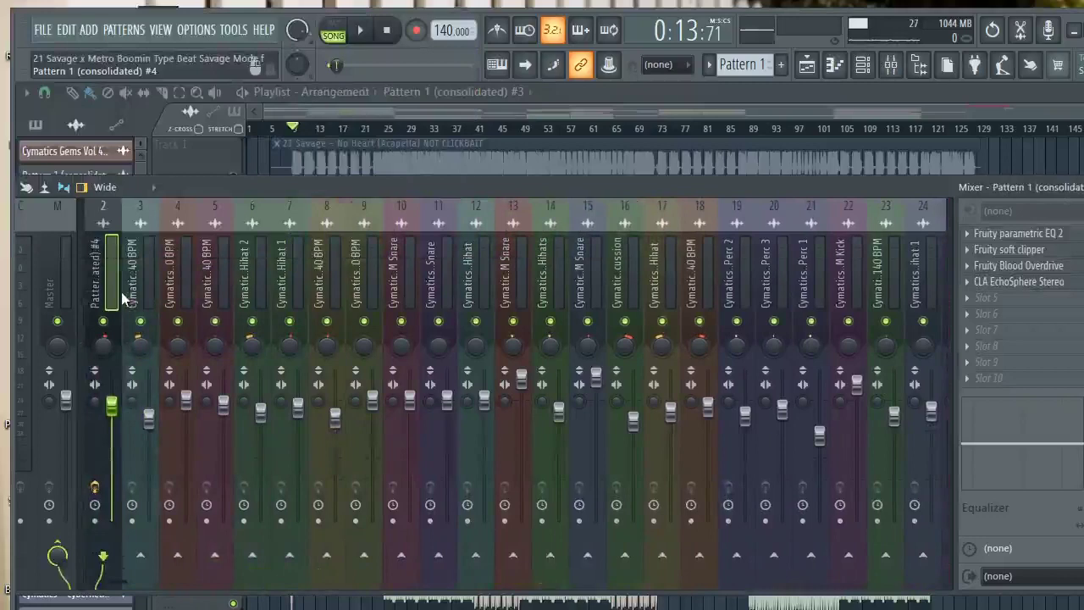
# Review the tracks from Pattern 1 track 2 up past Insert 33, then return to the FX Bus.
pyautogui.press('Right')
pyautogui.press('Right')
pyautogui.press('Right')
pyautogui.press('Right')
pyautogui.press('Right')
pyautogui.press('Right')
pyautogui.press('Right')
pyautogui.press('Right')
pyautogui.press('Right')
pyautogui.press('Right')
pyautogui.press('Right')
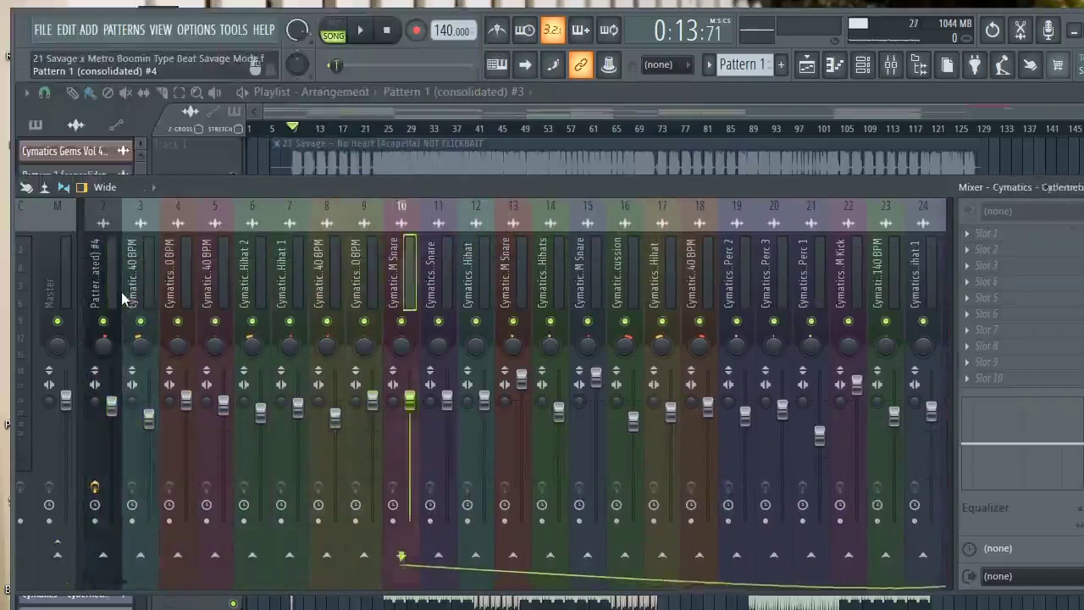
pyautogui.press('Right')
pyautogui.press('Right')
pyautogui.press('Right')
pyautogui.press('Right')
pyautogui.press('Right')
pyautogui.press('Right')
pyautogui.press('Right')
pyautogui.press('Right')
pyautogui.press('Right')
pyautogui.press('Right')
pyautogui.press('Right')
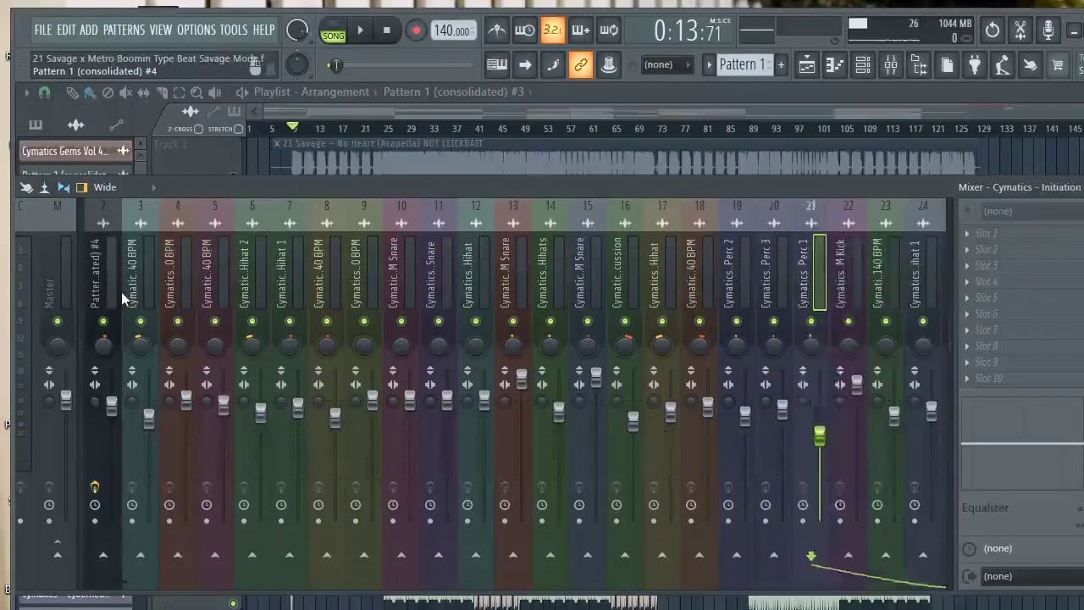
pyautogui.press('Right')
pyautogui.press('Right')
pyautogui.press('Right')
pyautogui.press('Right')
pyautogui.press('Right')
pyautogui.press('Right')
pyautogui.press('Right')
pyautogui.press('Right')
pyautogui.press('Right')
pyautogui.press('Right')
pyautogui.press('Right')
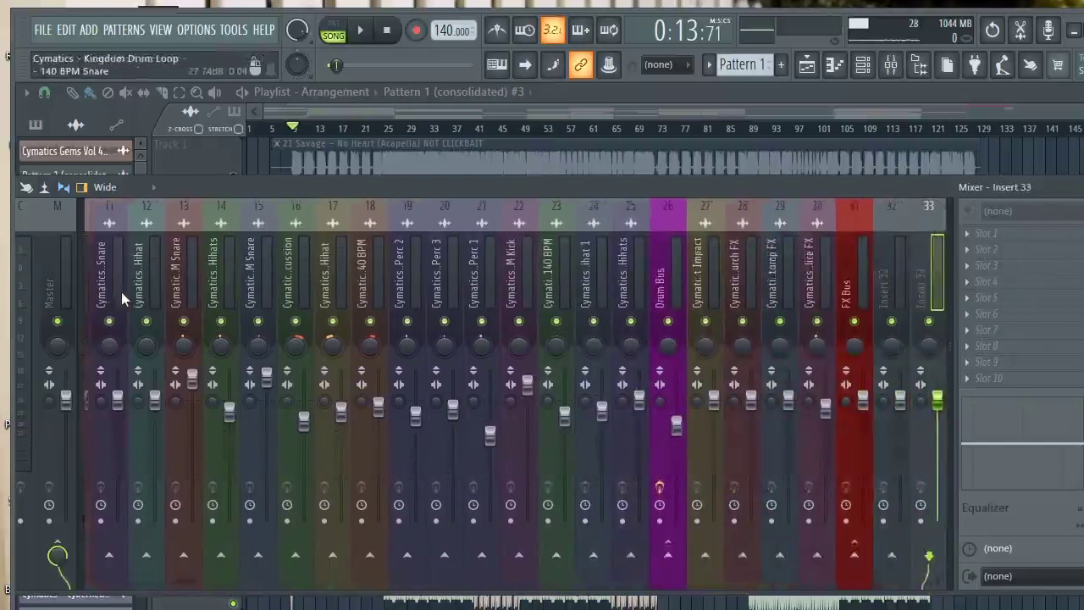
pyautogui.press('Right')
pyautogui.press('Left')
pyautogui.press('Left')
pyautogui.press('Left')
pyautogui.press('Left')
pyautogui.press('Left')
pyautogui.press('Left')
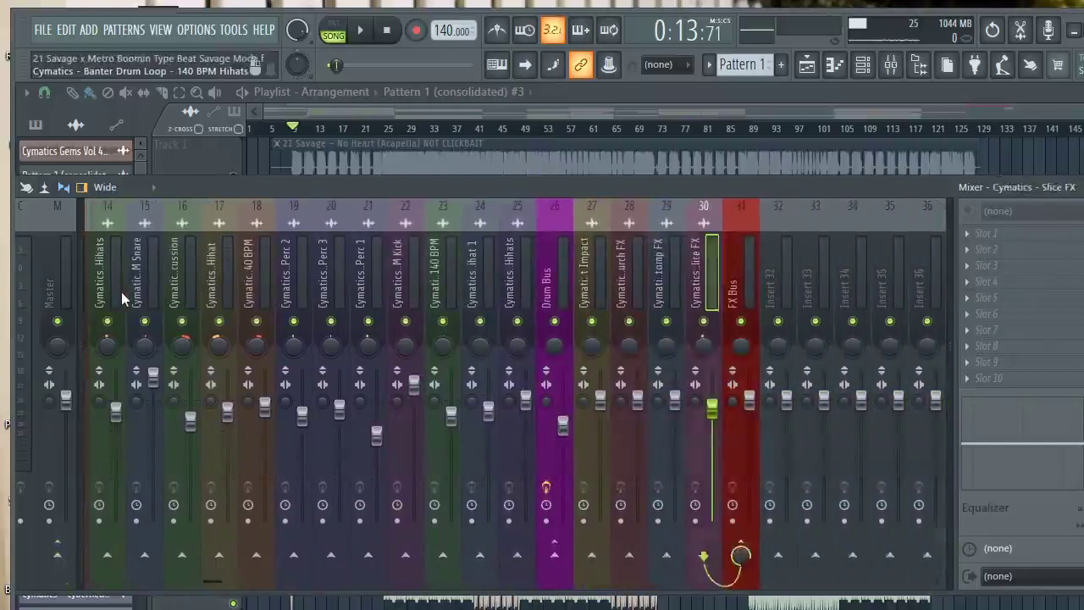
pyautogui.press('Right')
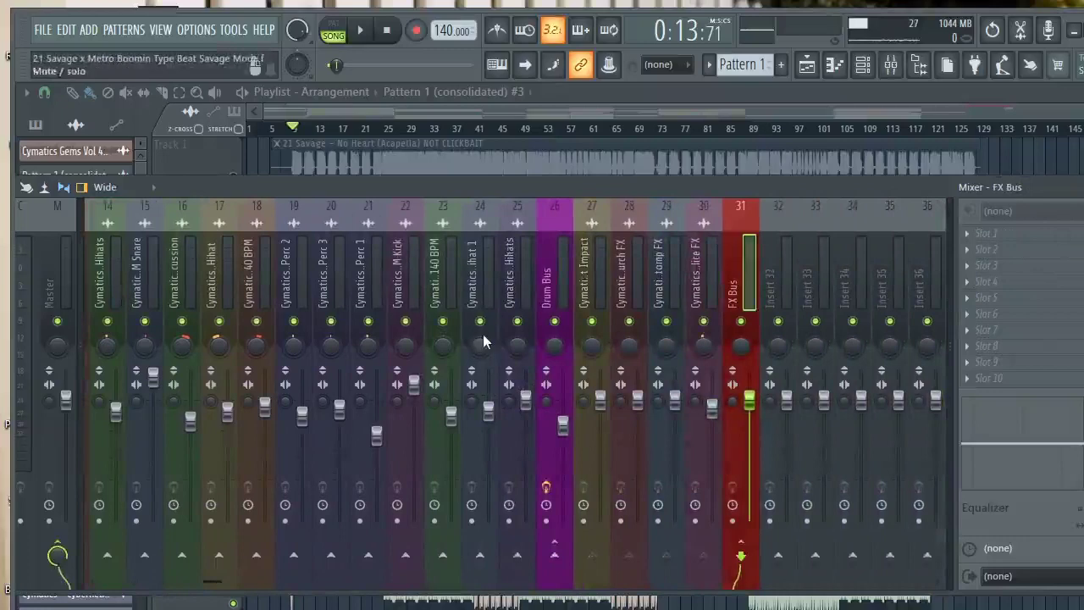
# Go back through the FX and drum tracks from the FX Bus and select the Master track.
pyautogui.press('Left')
pyautogui.press('Left')
pyautogui.press('Left')
pyautogui.press('Left')
pyautogui.press('Left')
pyautogui.press('Left')
pyautogui.press('Left')
pyautogui.press('Left')
pyautogui.press('Left')
pyautogui.press('Left')
pyautogui.press('Left')
pyautogui.press('Left')
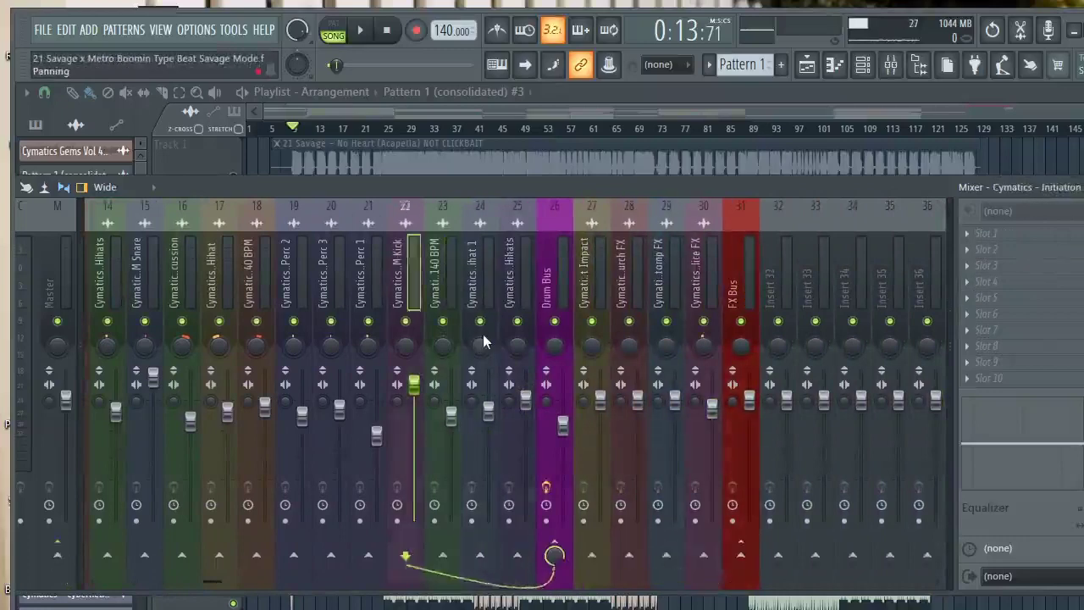
pyautogui.press('Left')
pyautogui.press('Left')
pyautogui.press('Left')
pyautogui.press('Left')
pyautogui.press('Left')
pyautogui.press('Left')
pyautogui.press('Left')
pyautogui.press('Left')
pyautogui.press('Left')
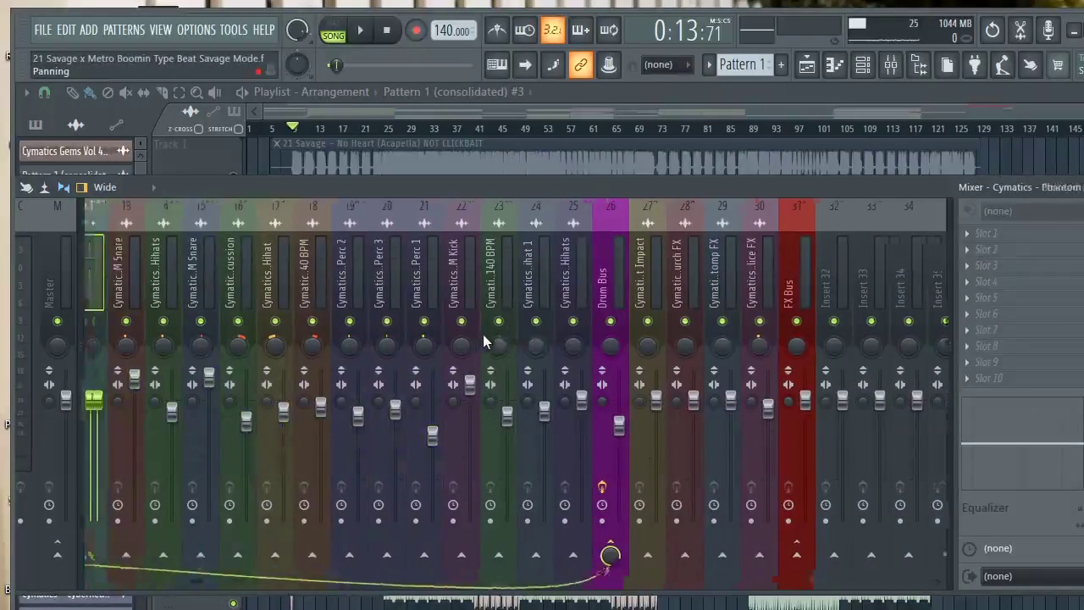
pyautogui.press('Left')
pyautogui.press('Left')
pyautogui.press('Left')
pyautogui.press('Left')
pyautogui.press('Left')
pyautogui.press('Left')
pyautogui.press('Left')
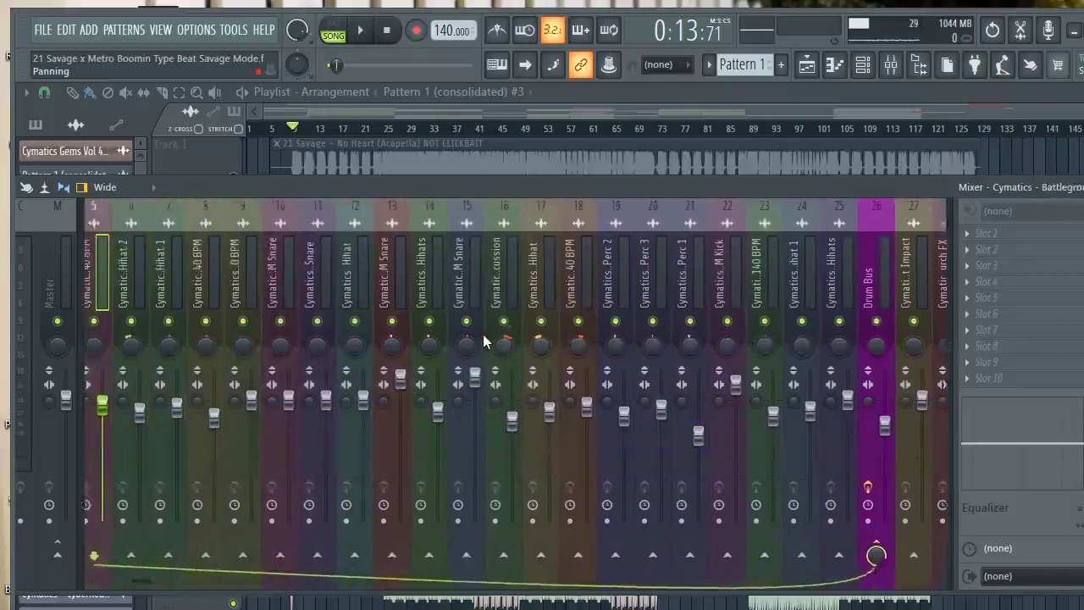
pyautogui.press('Left')
pyautogui.press('Left')
pyautogui.press('Left')
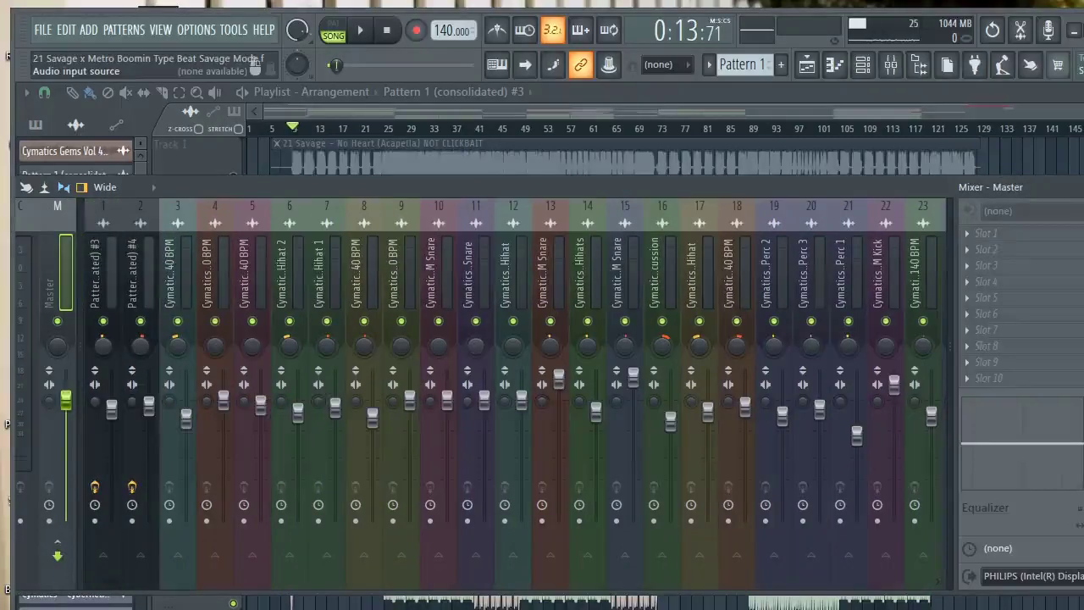
# During playback, add Fruity Parametric EQ 2 in the Master's first slot, cut its lowest band and raise band 7 to 18 dB at 20000 Hz.
pyautogui.click(973, 238)
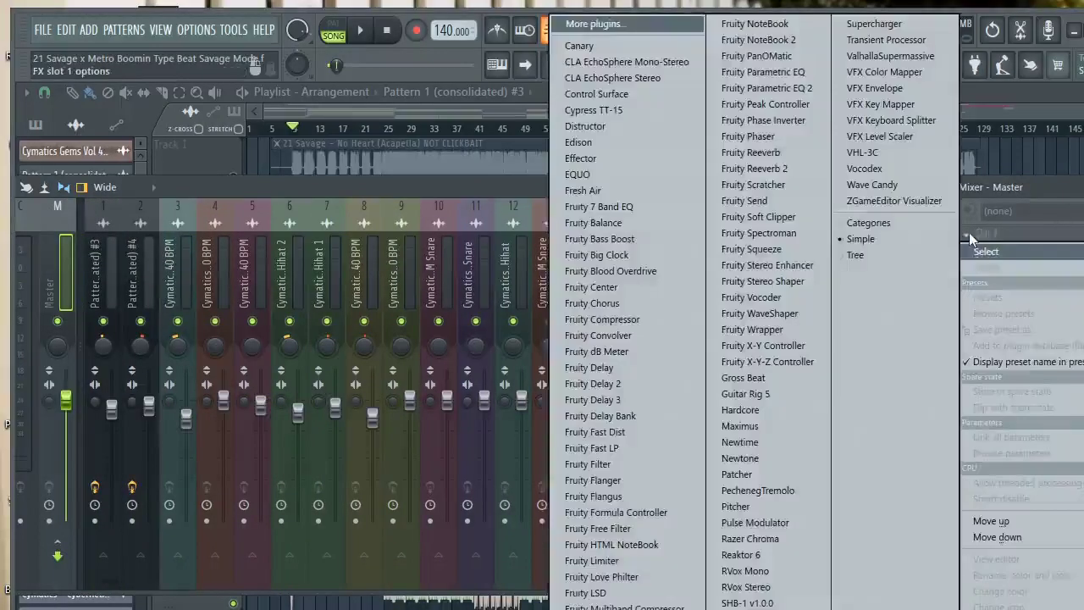
pyautogui.click(1062, 192)
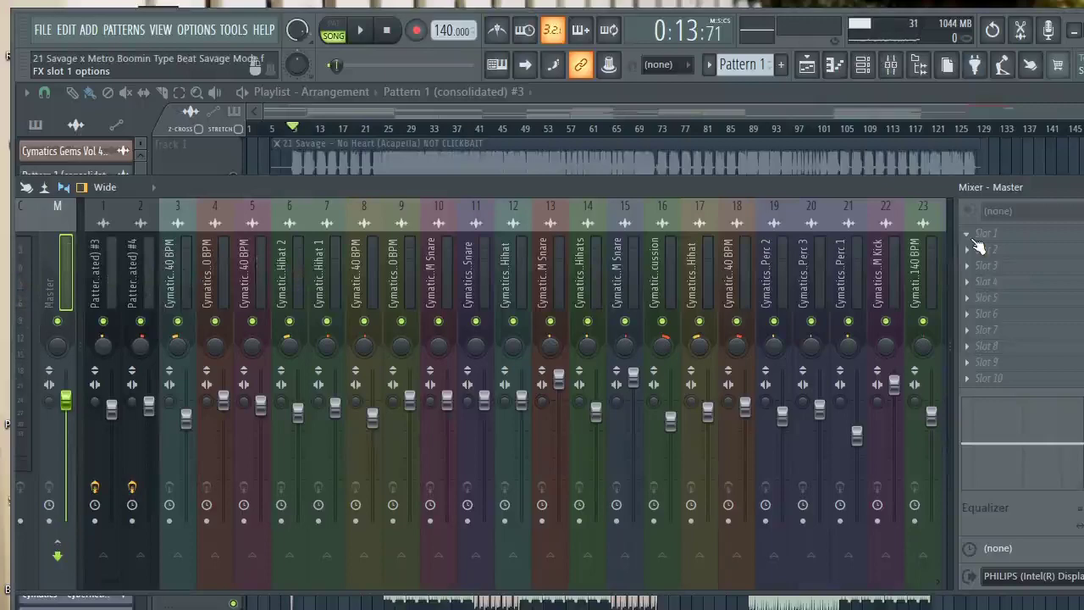
pyautogui.press('space')
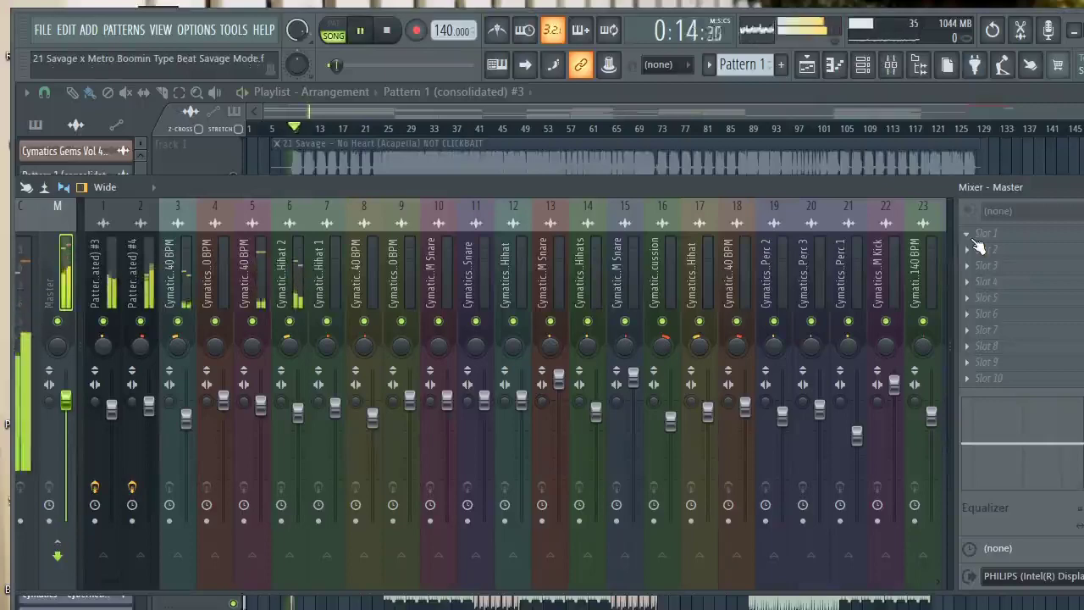
pyautogui.click(976, 243)
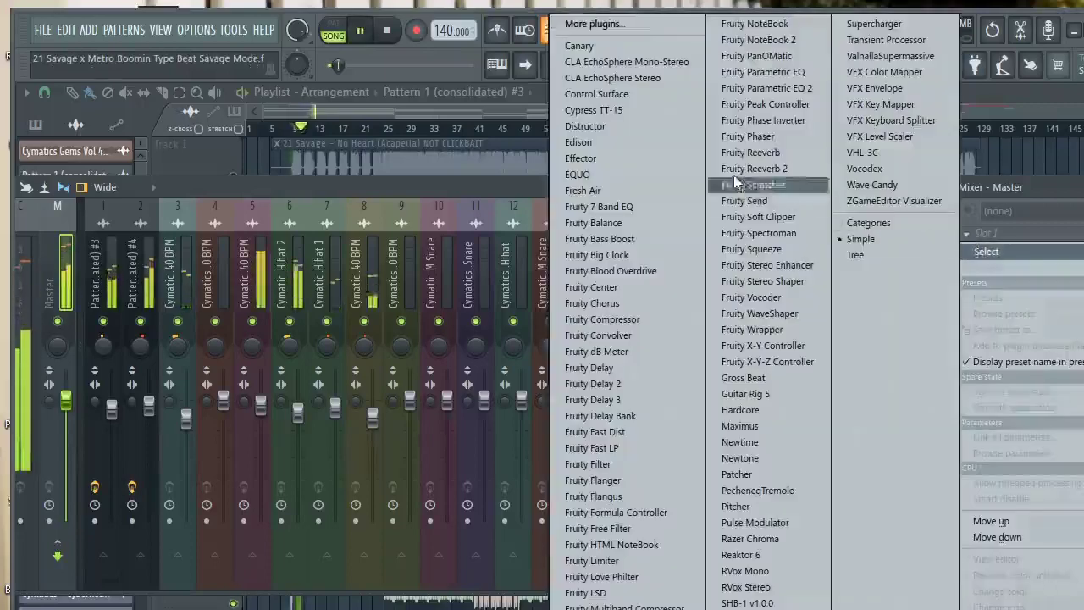
pyautogui.click(769, 94)
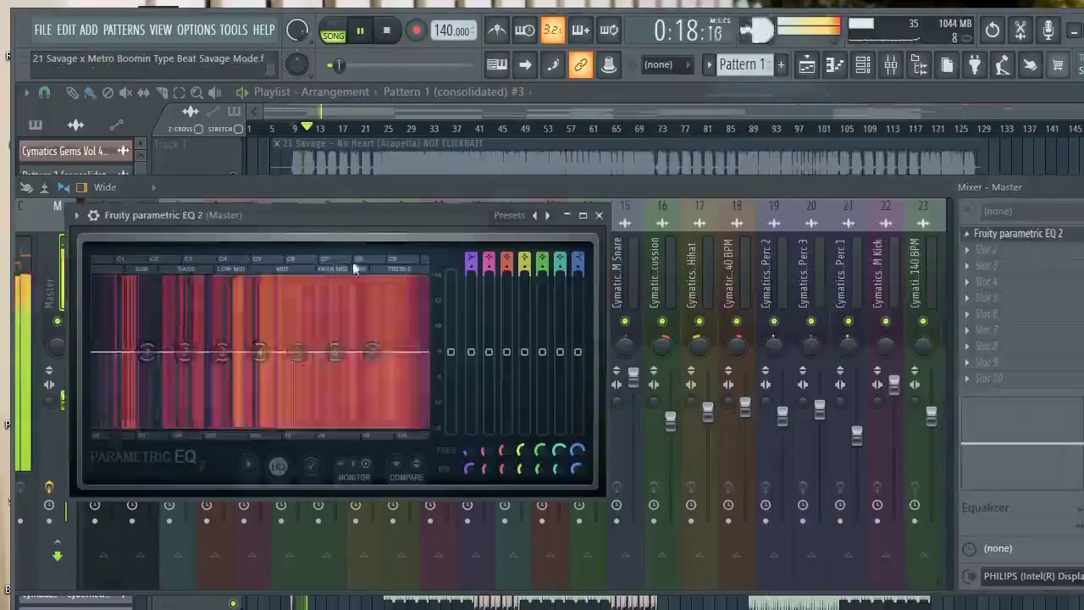
pyautogui.moveTo(149, 359); pyautogui.dragTo(94, 423)
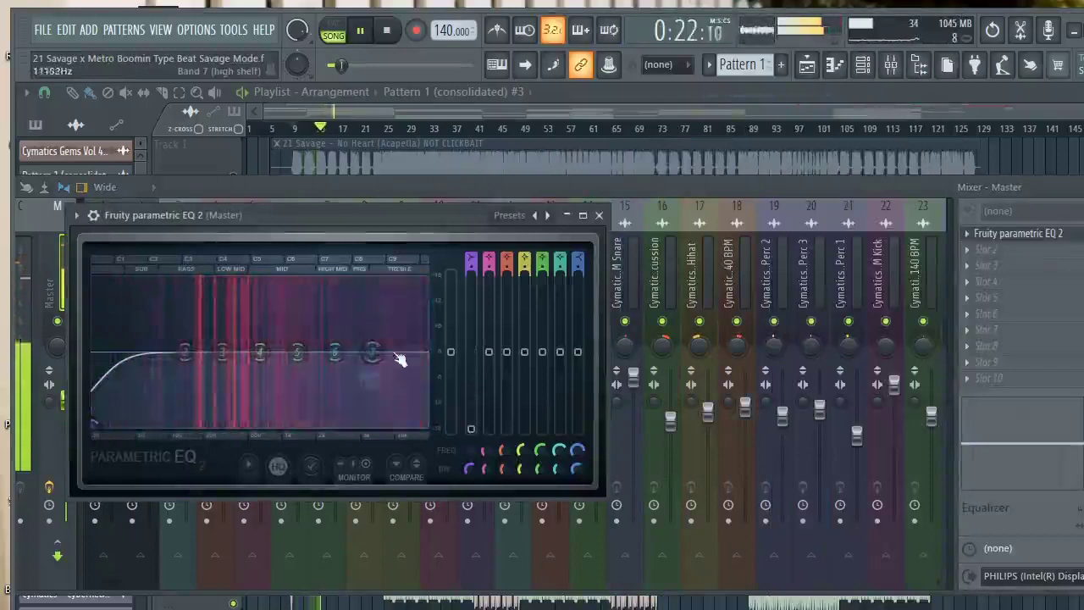
pyautogui.moveTo(373, 351); pyautogui.dragTo(428, 278)
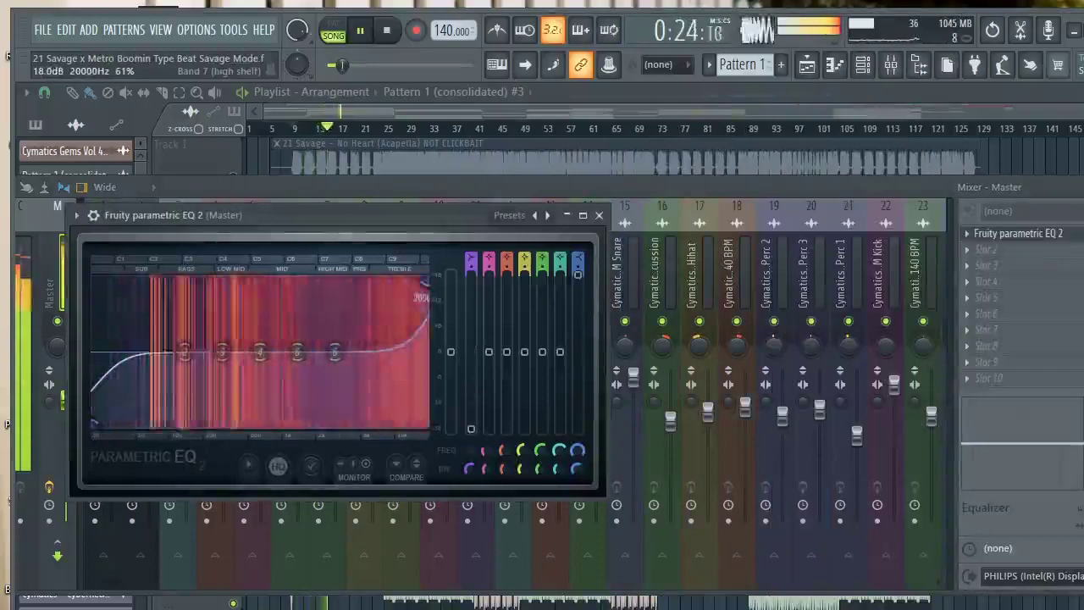
# Add a second Fruity Parametric EQ 2 in the Master's next slot, slightly boost bands 2, 5 and 6, and cut the lowest frequencies with band 1.
pyautogui.click(983, 249)
pyautogui.moveTo(987, 267)
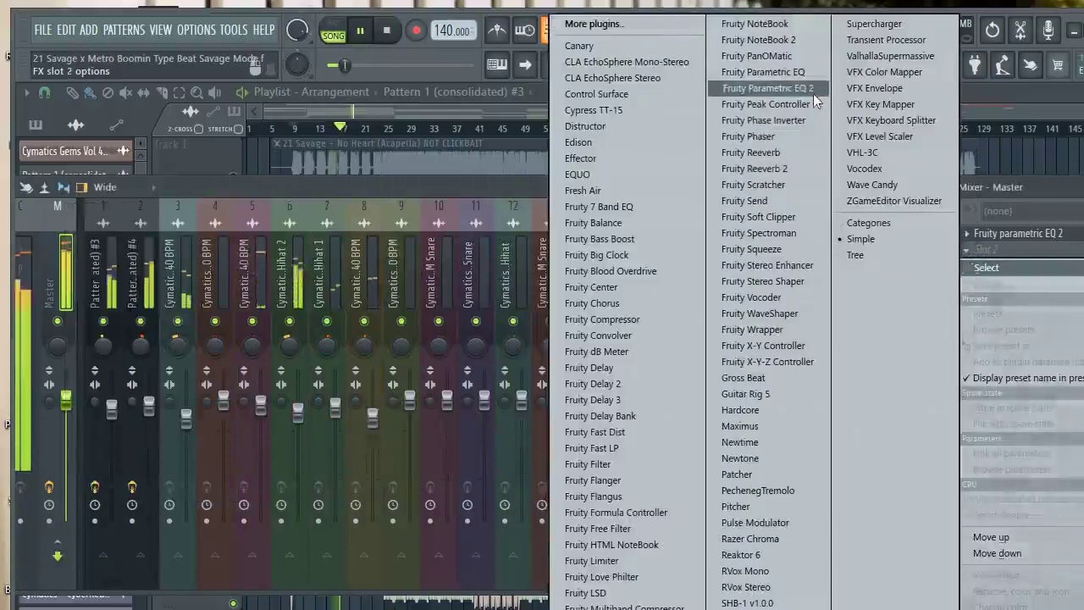
pyautogui.click(766, 88)
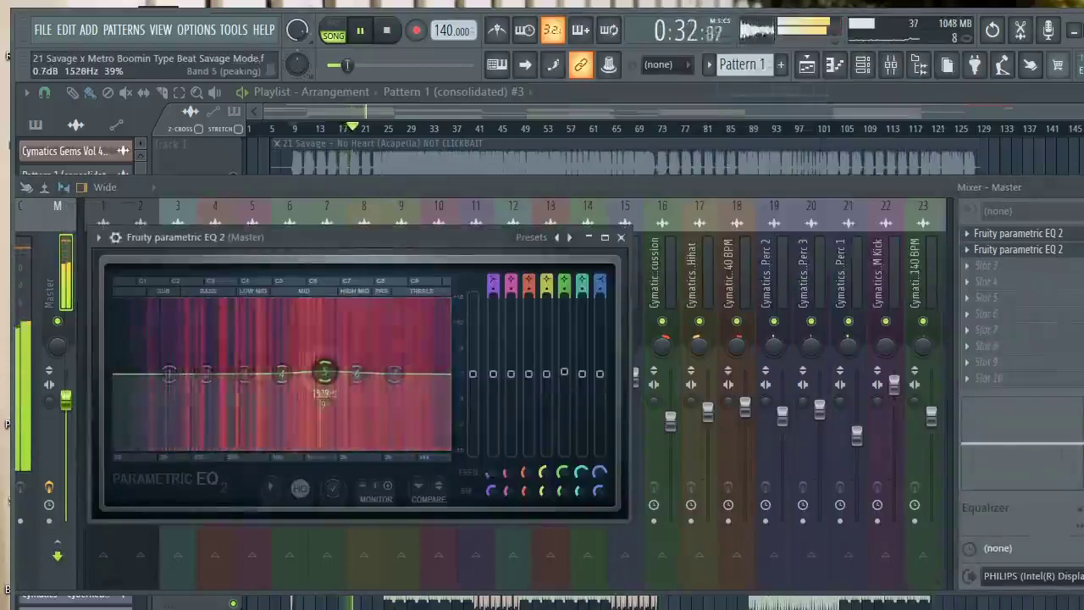
pyautogui.moveTo(324, 370); pyautogui.dragTo(359, 378)
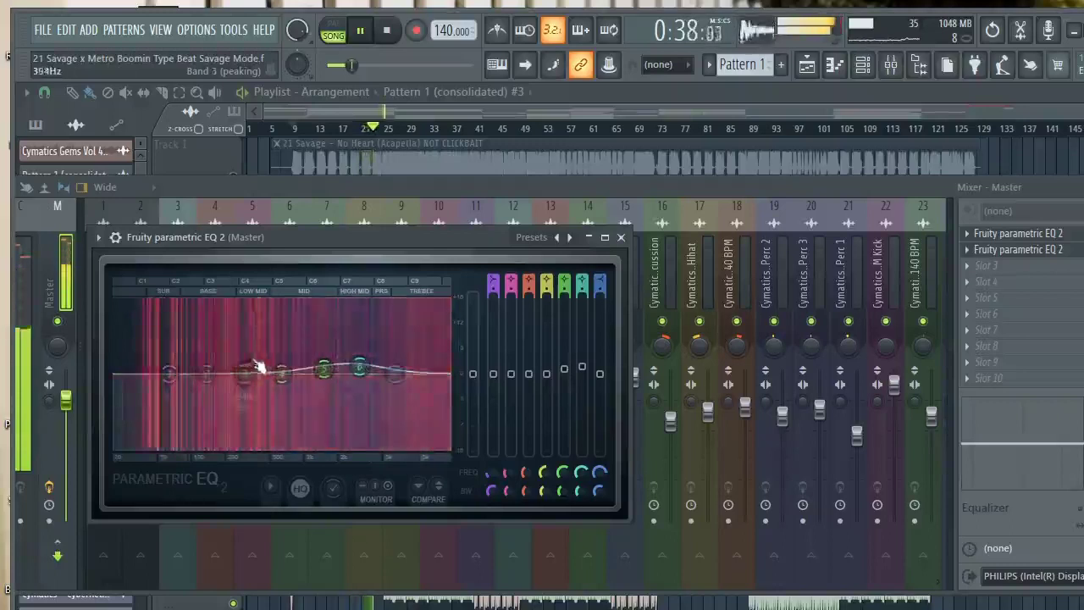
pyautogui.moveTo(209, 380); pyautogui.dragTo(116, 447)
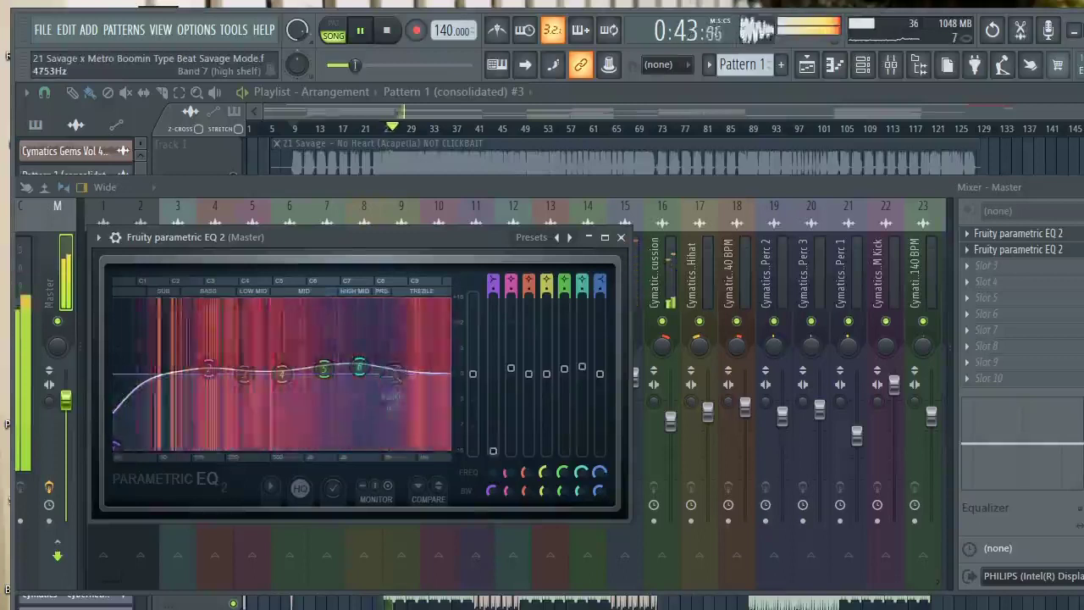
# Raise band 7 of the second Master EQ to maximum at the highest frequency, dip bands 3 and 4 slightly, and close the EQ.
pyautogui.moveTo(394, 375); pyautogui.dragTo(455, 301)
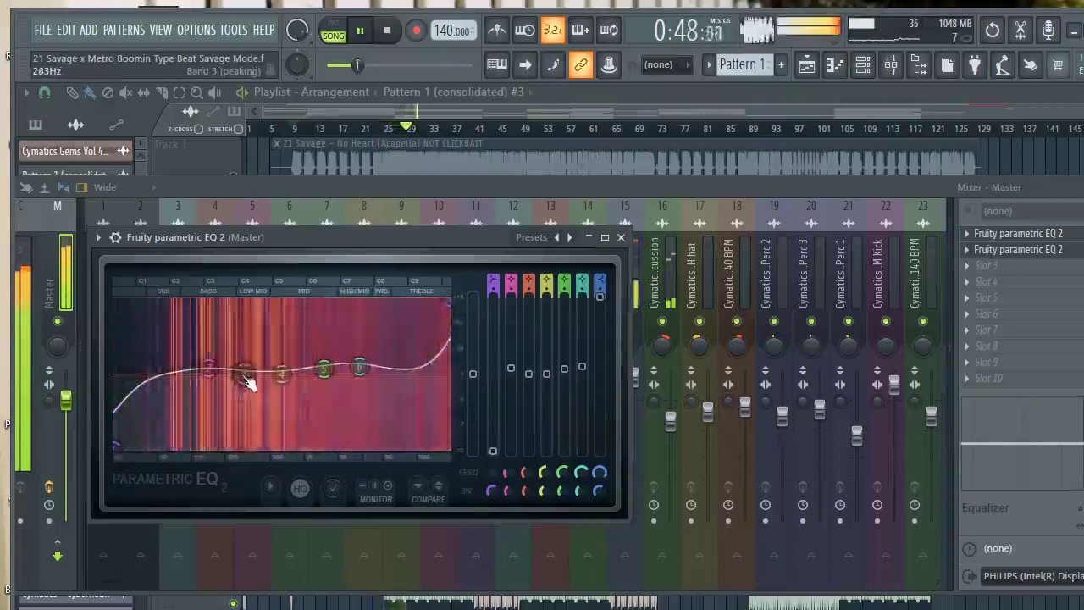
pyautogui.moveTo(246, 378); pyautogui.dragTo(286, 388)
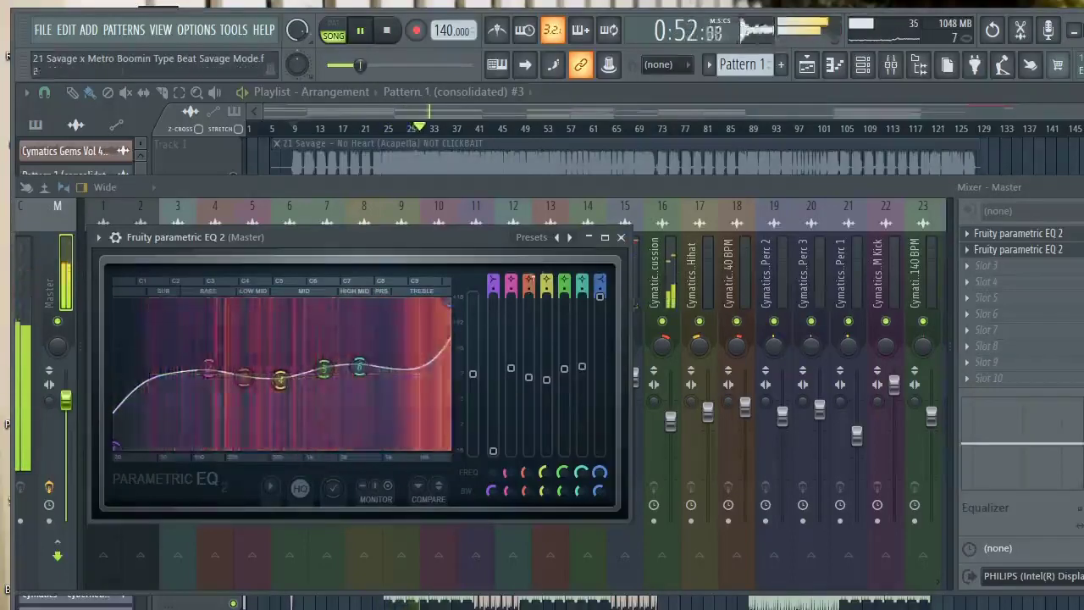
pyautogui.click(621, 237)
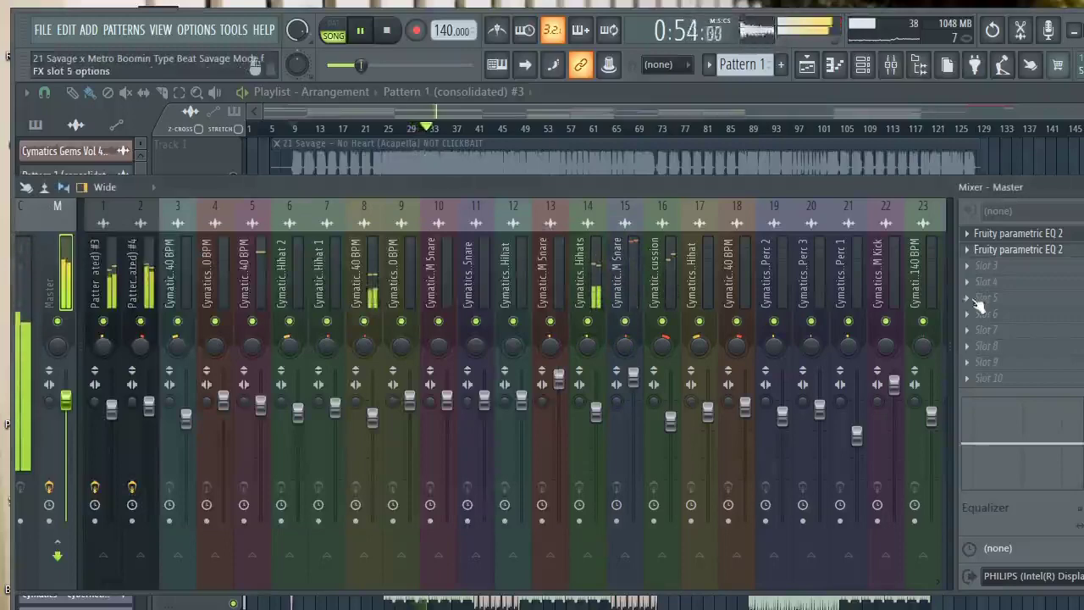
# Add Fruity Limiter in the Master's third slot, turn release and sustain to minimum, lower the gain to -3.8 dB, and restart playback.
pyautogui.click(981, 267)
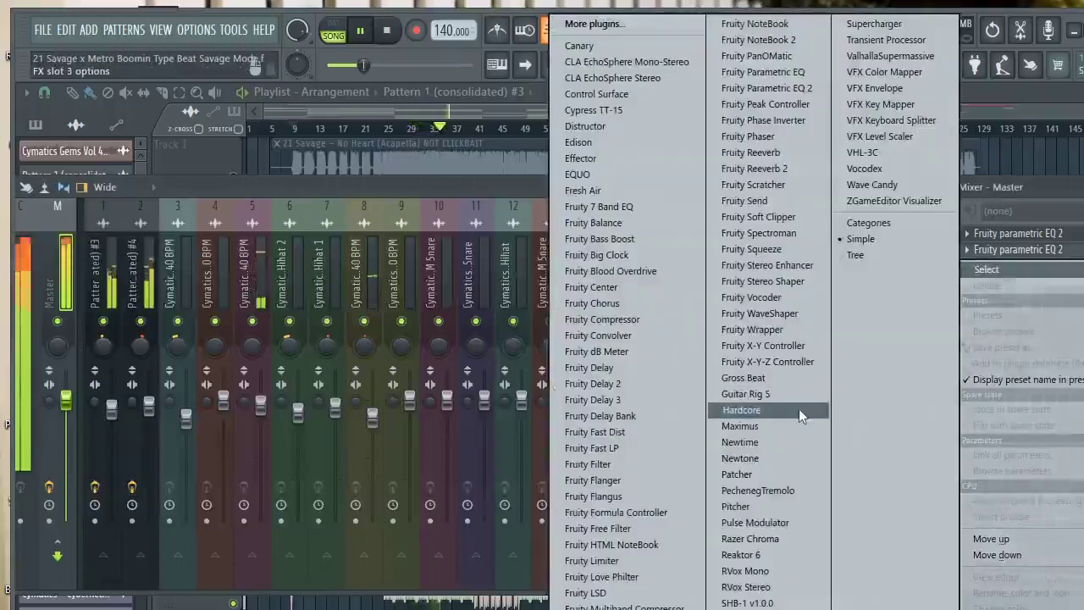
pyautogui.click(629, 561)
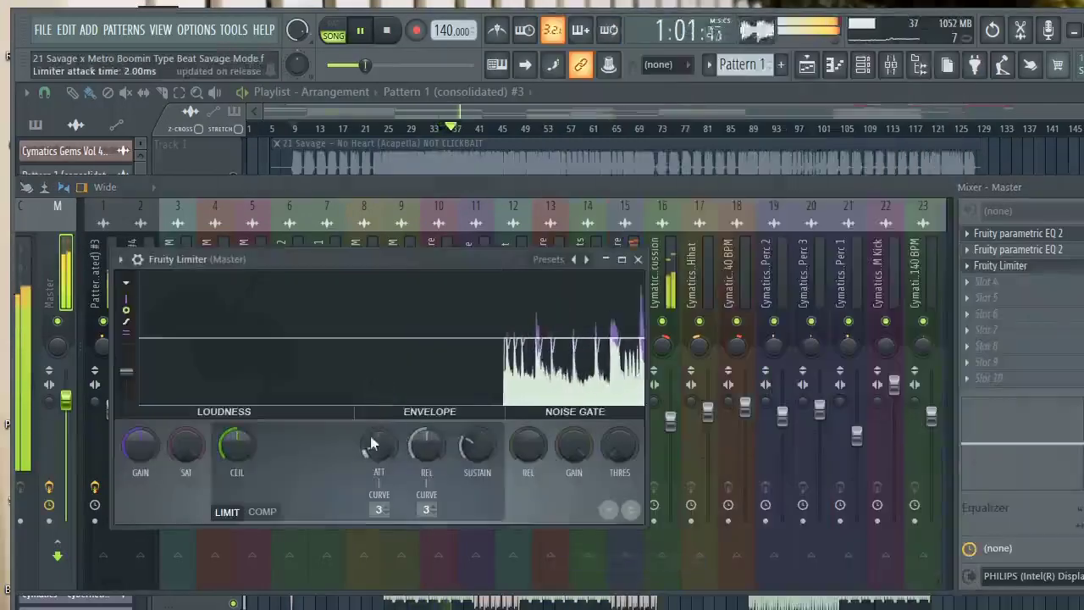
pyautogui.moveTo(425, 441); pyautogui.dragTo(425, 512)
pyautogui.moveTo(470, 441); pyautogui.dragTo(469, 487)
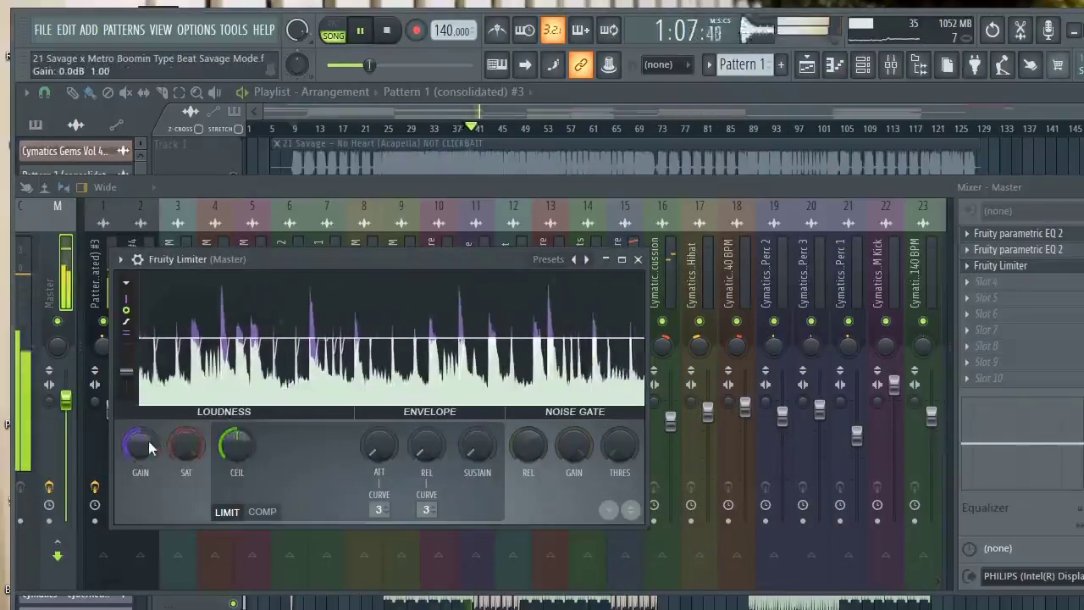
pyautogui.moveTo(140, 444); pyautogui.dragTo(141, 487)
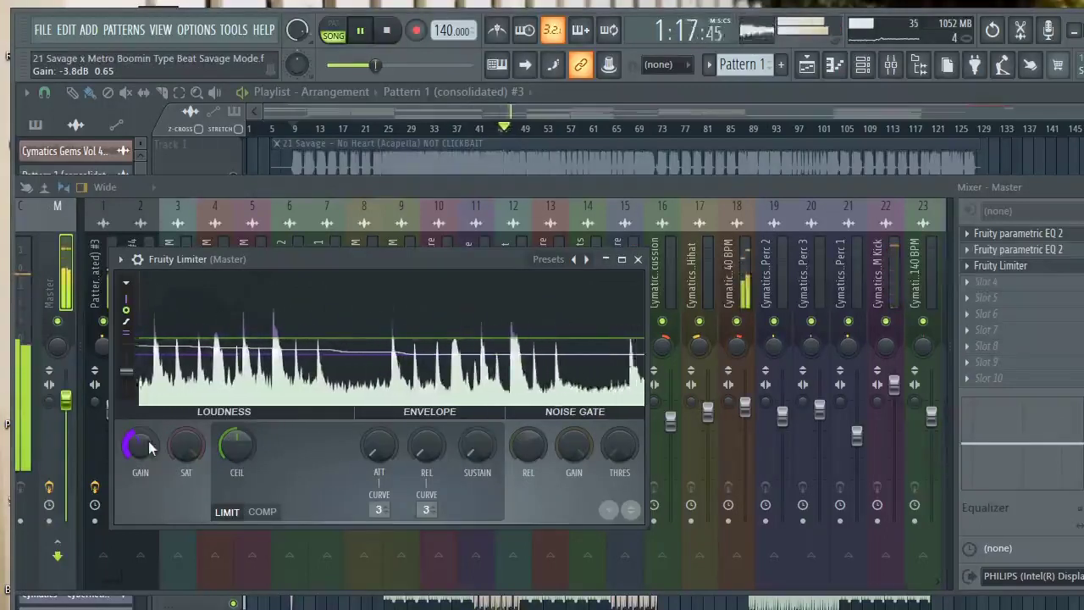
pyautogui.press('space')
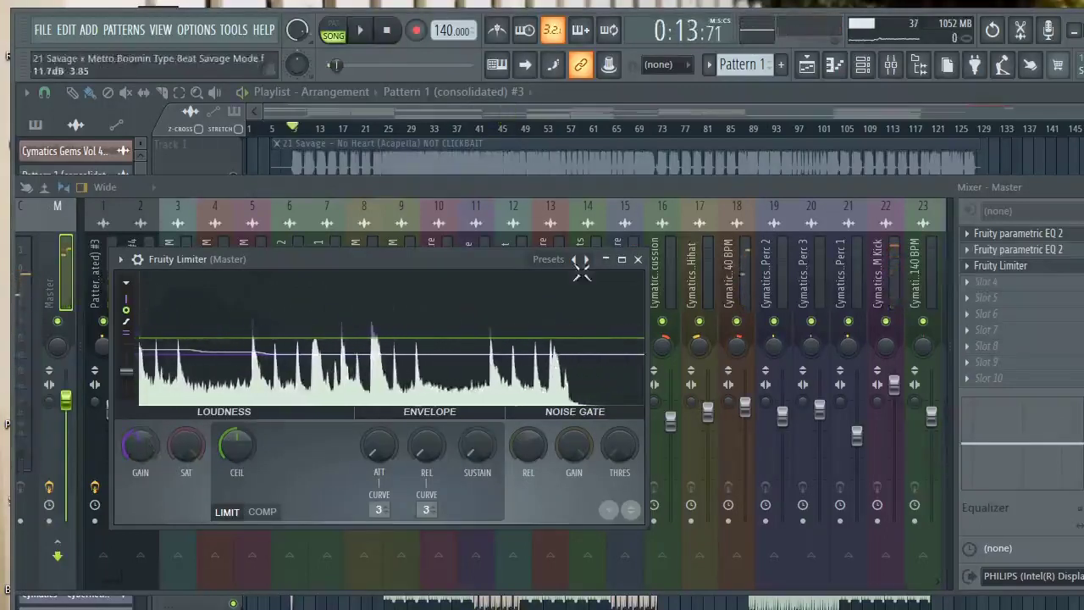
pyautogui.press('space')
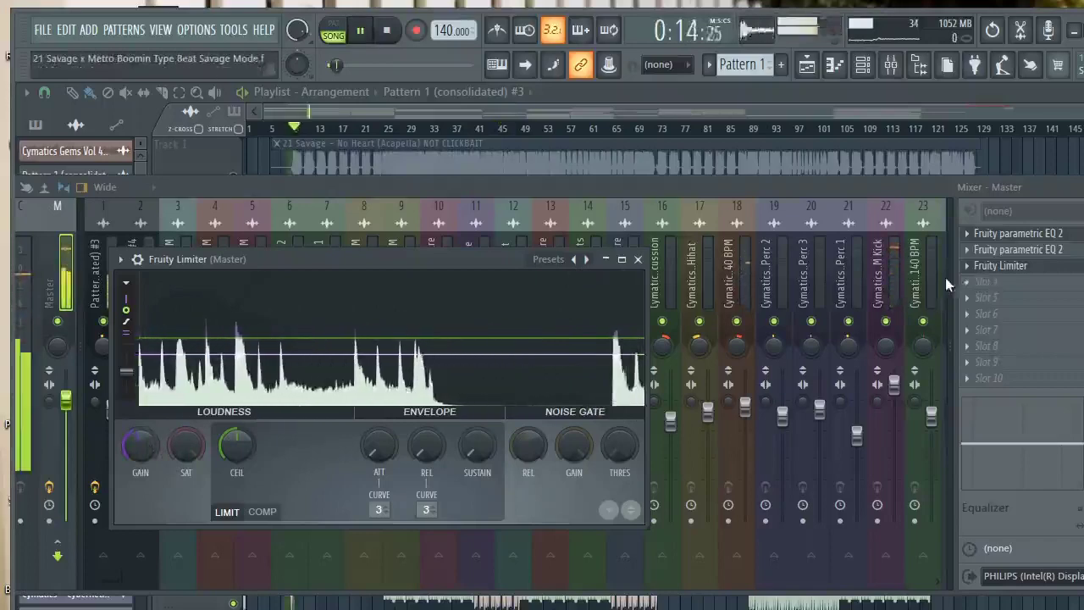
# Add Fruity Multiband Compressor in the Master's fourth slot, load the Mastering 2.4dB preset, and raise its master gain slightly.
pyautogui.click(989, 288)
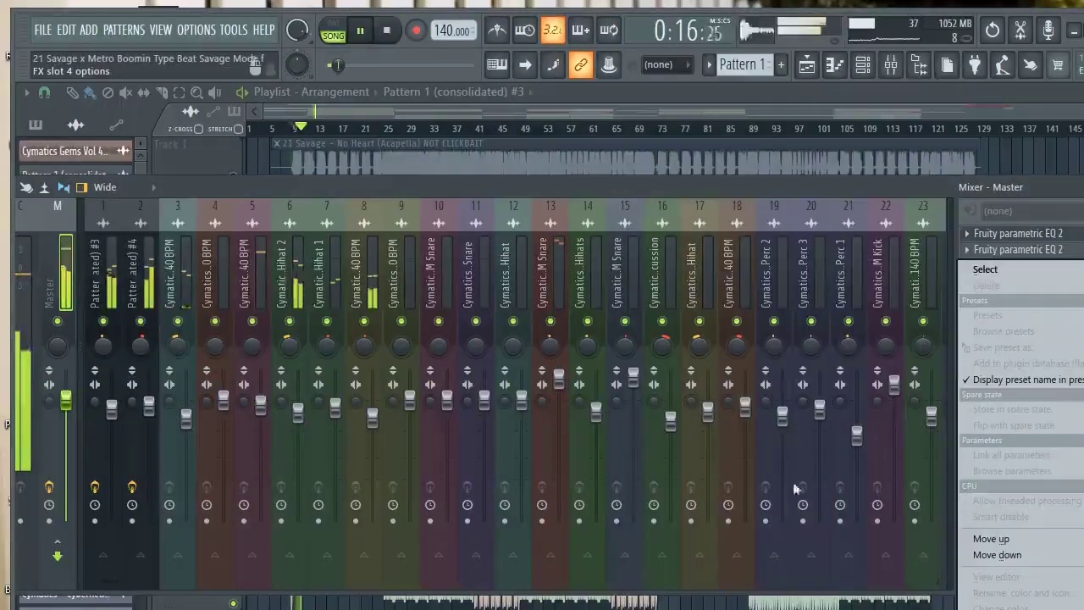
pyautogui.moveTo(986, 270)
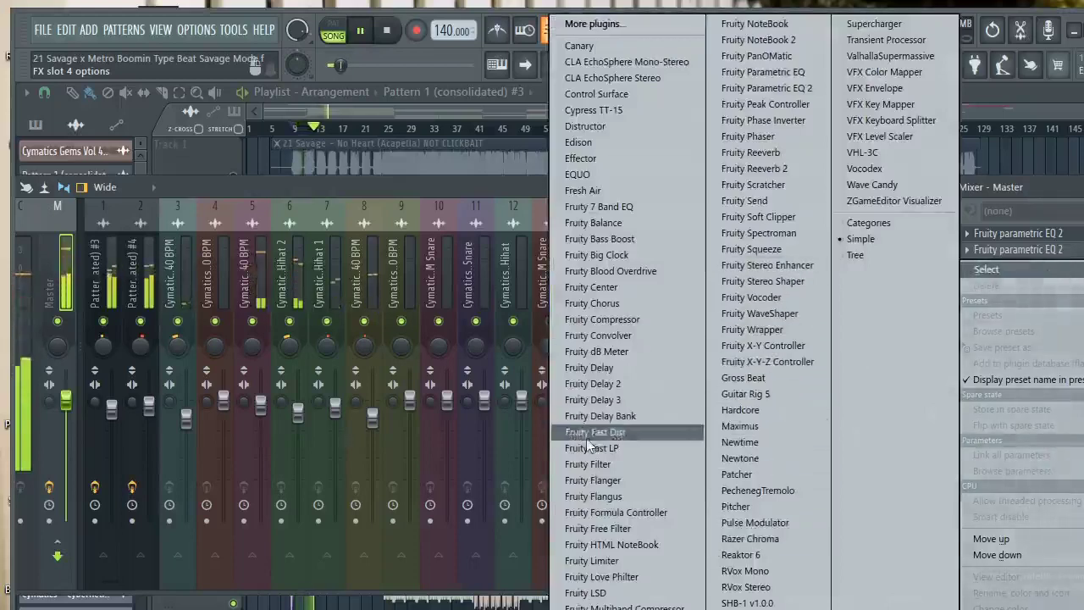
pyautogui.click(624, 607)
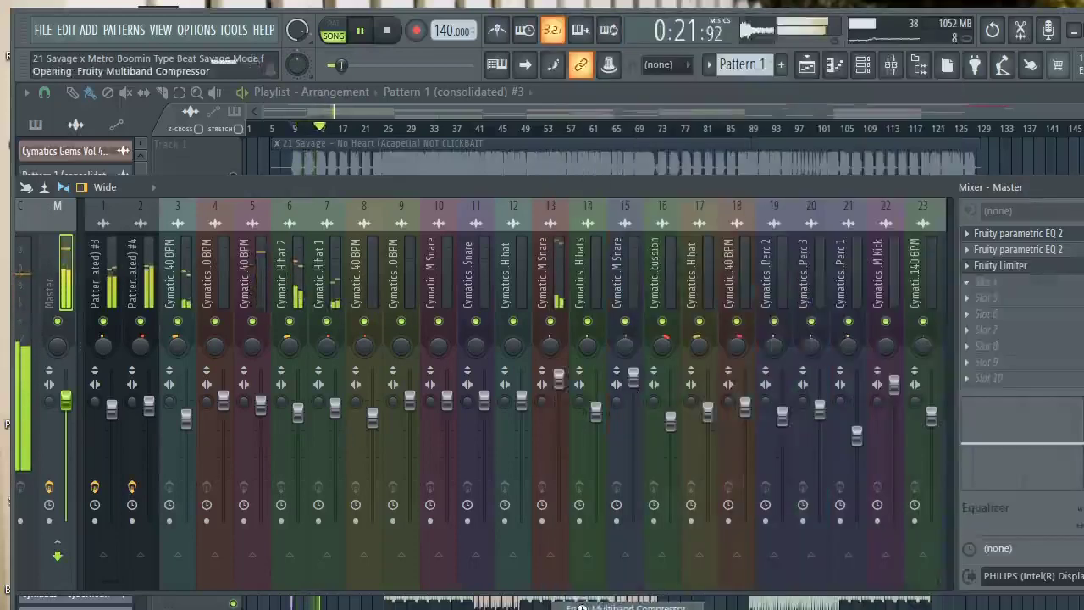
pyautogui.click(146, 280)
pyautogui.moveTo(275, 317)
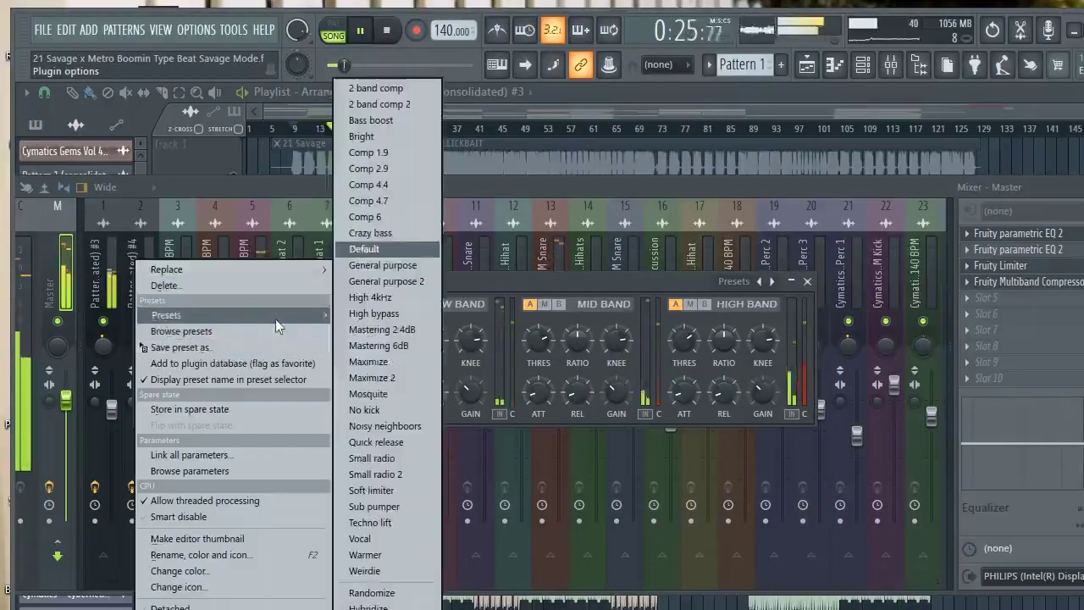
pyautogui.click(383, 329)
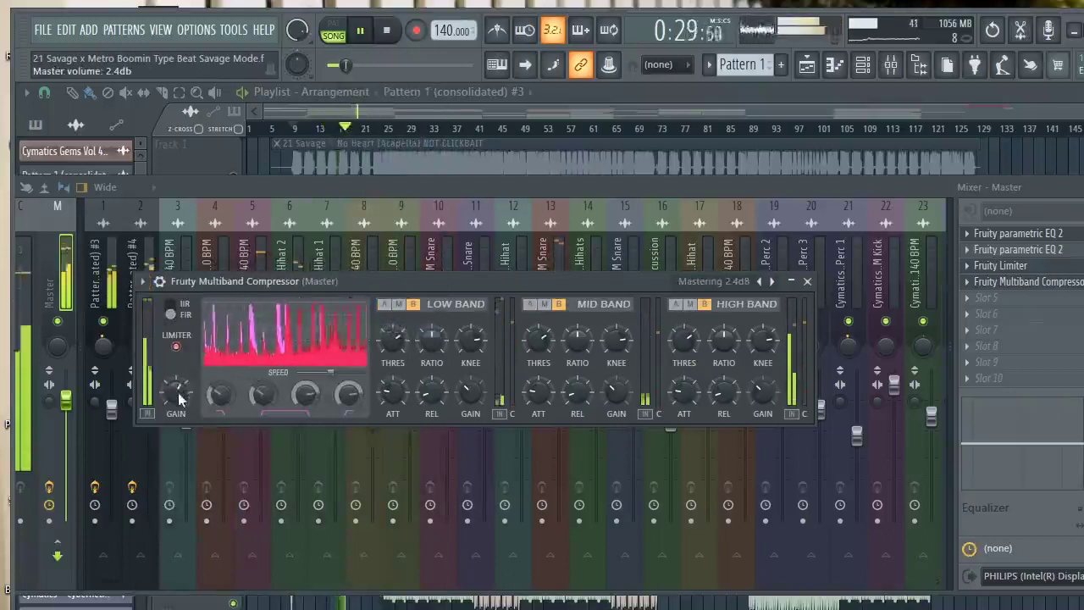
pyautogui.moveTo(179, 395); pyautogui.dragTo(179, 385)
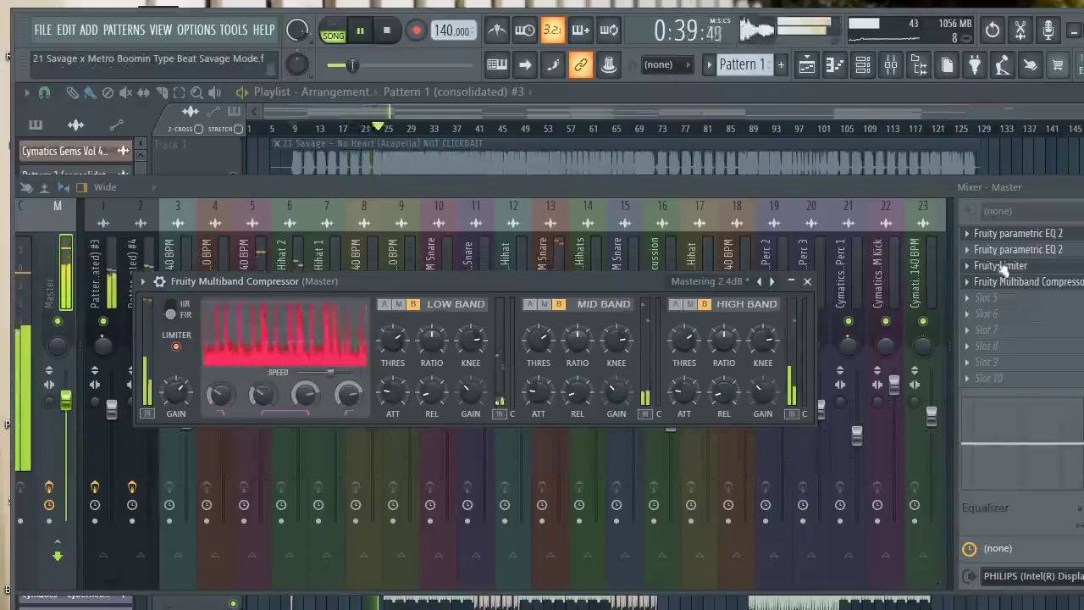
# Add Soundgoodizer in the Master's fifth slot, reduce its amount, compare modes A and C, choose mode B, and close it.
pyautogui.click(973, 309)
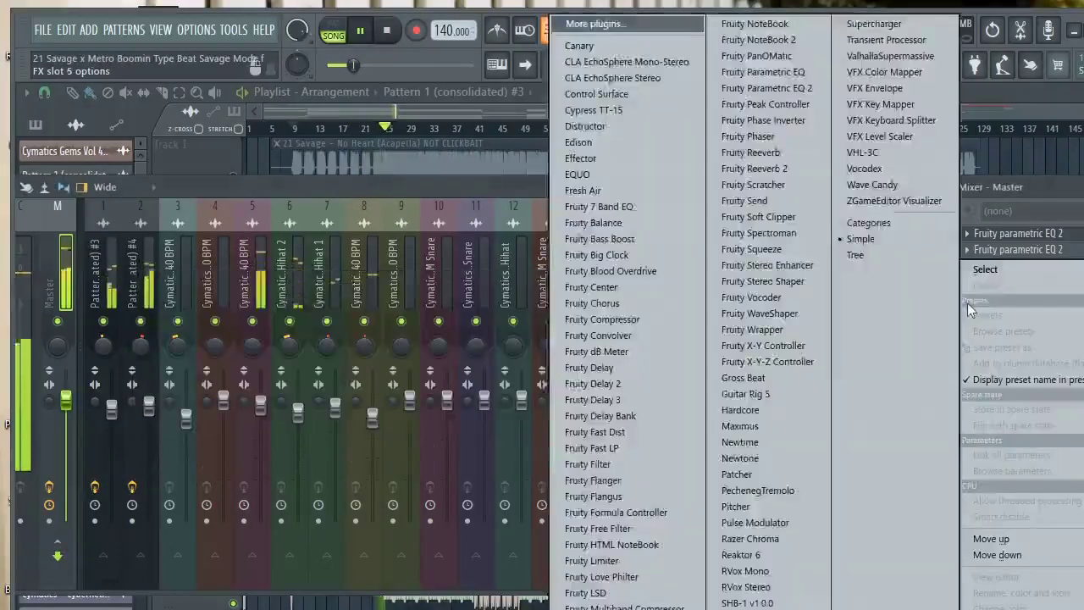
pyautogui.moveTo(1068, 281)
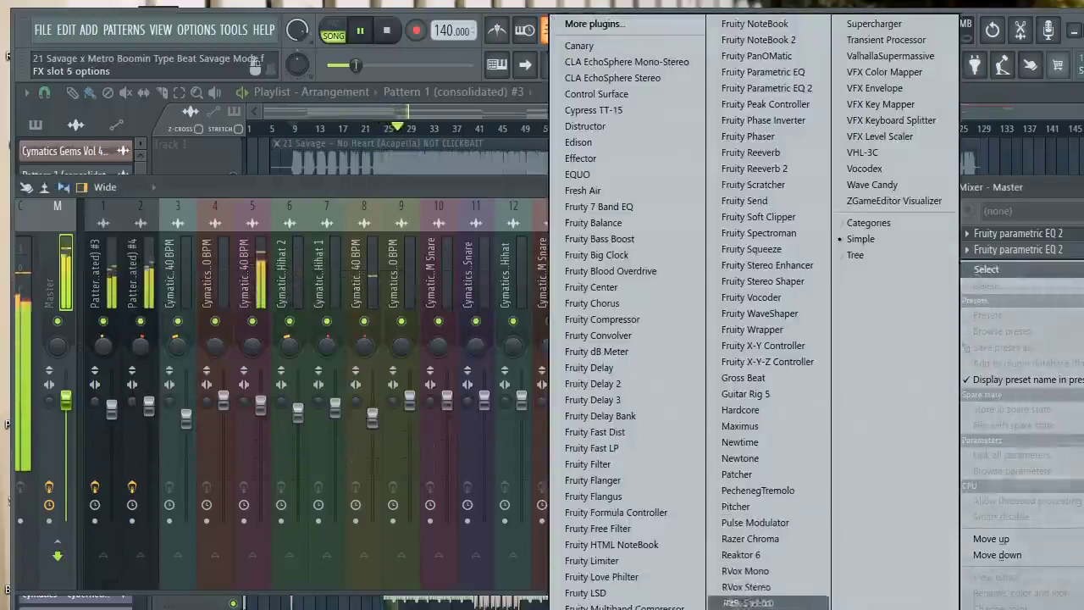
pyautogui.click(727, 586)
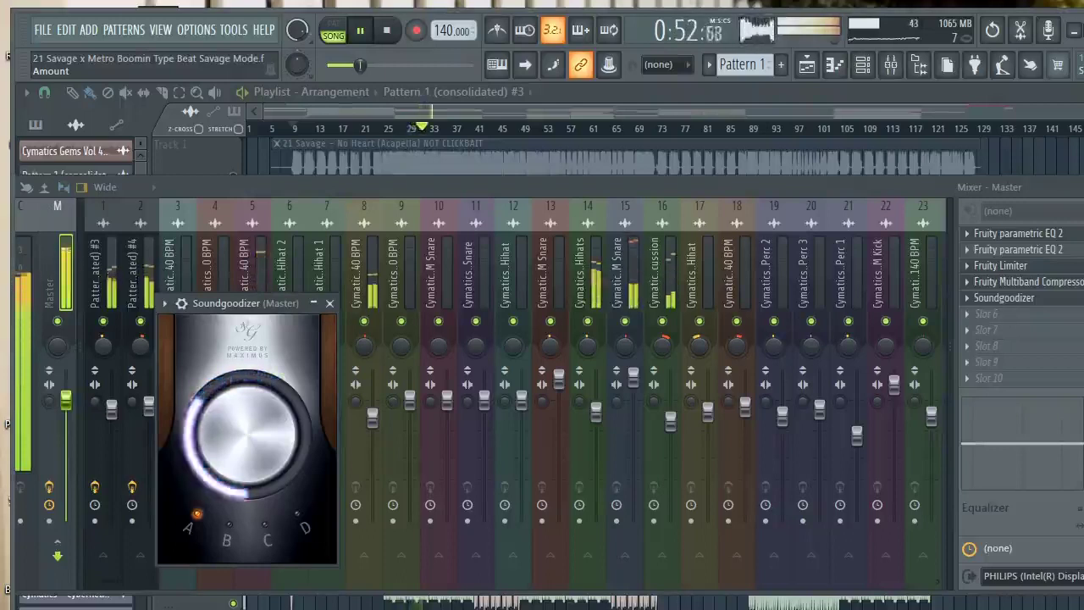
pyautogui.click(227, 525)
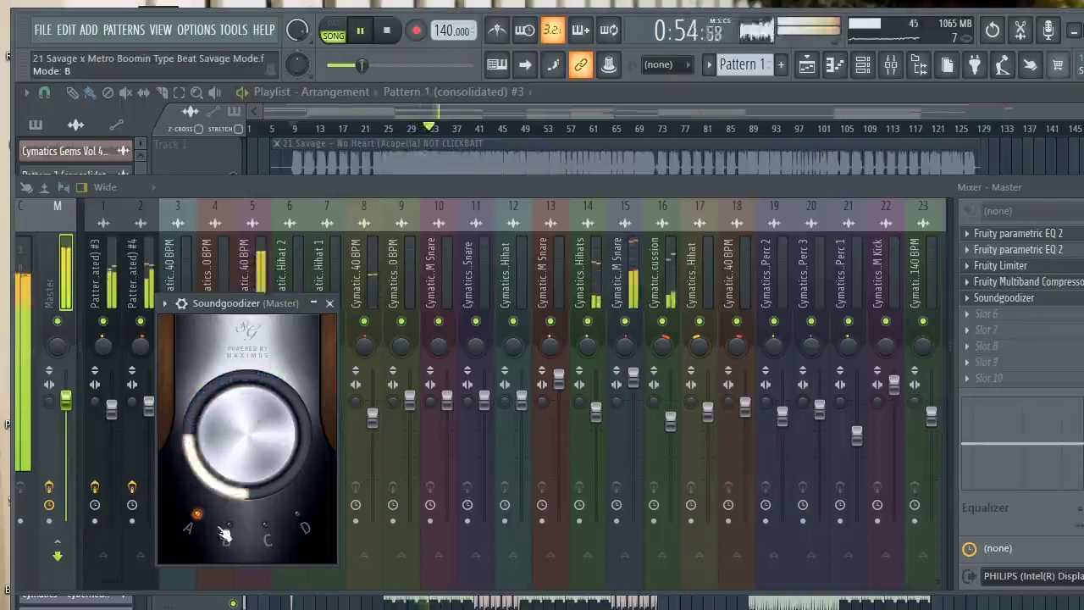
pyautogui.click(266, 533)
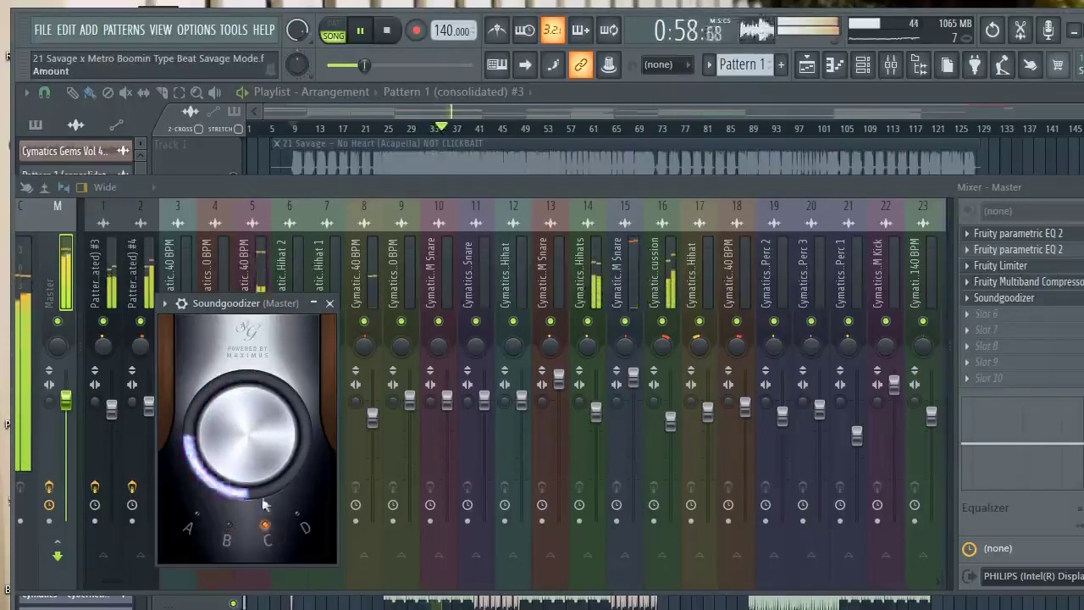
pyautogui.click(227, 526)
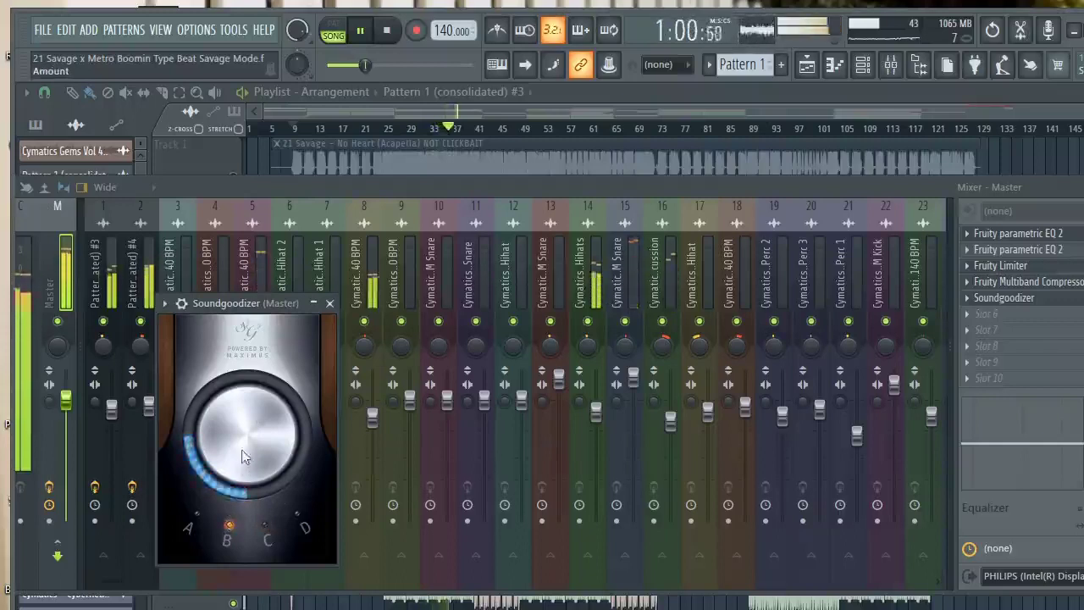
pyautogui.click(330, 303)
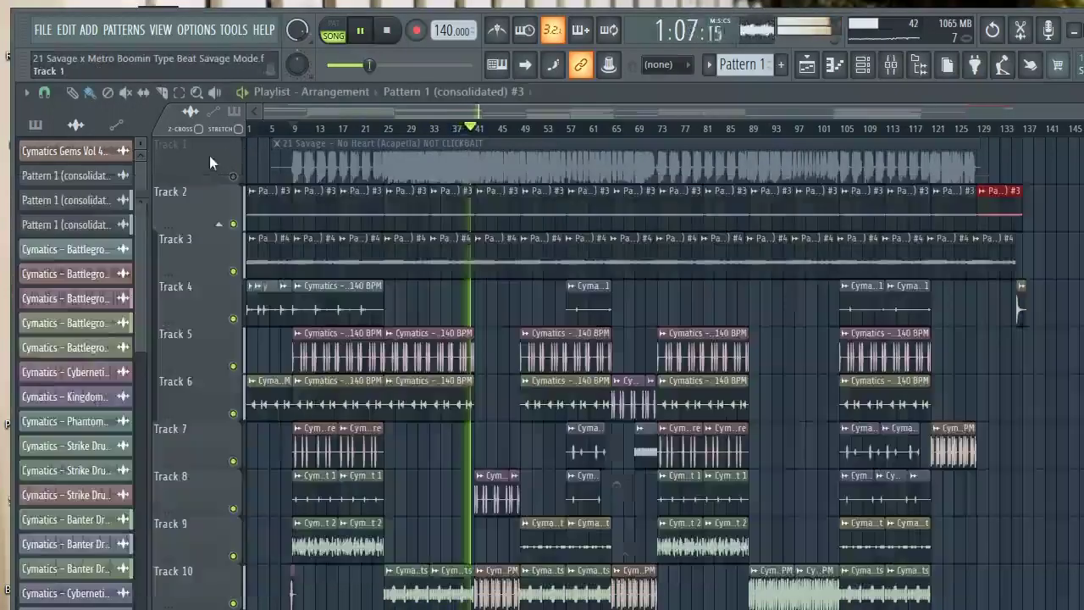
# Listen to the processed arrangement in the playlist, stop playback, and switch to OBS Studio.
pyautogui.click(210, 156)
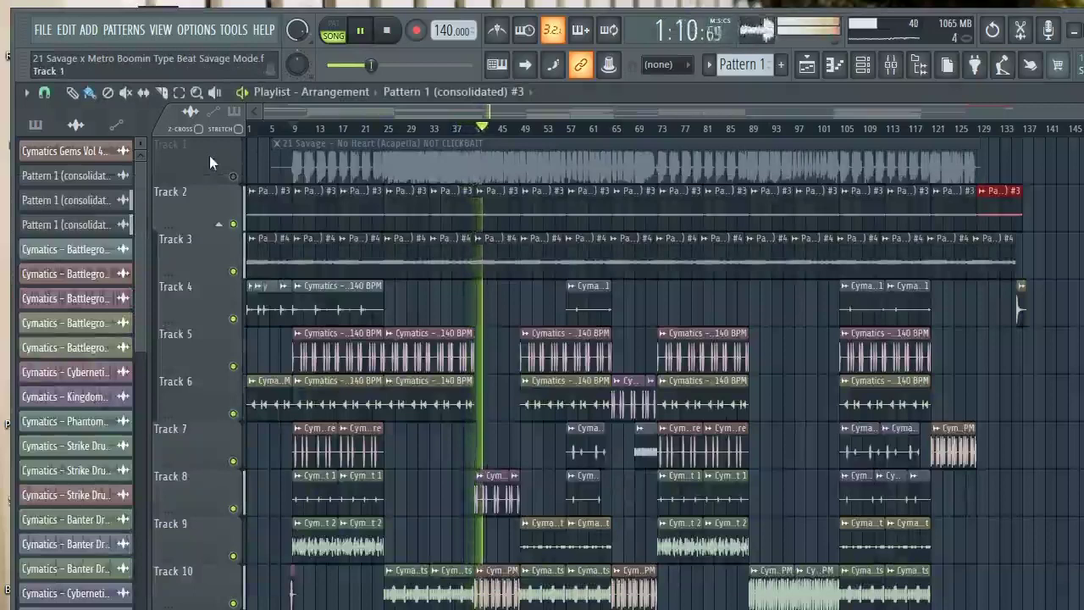
pyautogui.press('space')
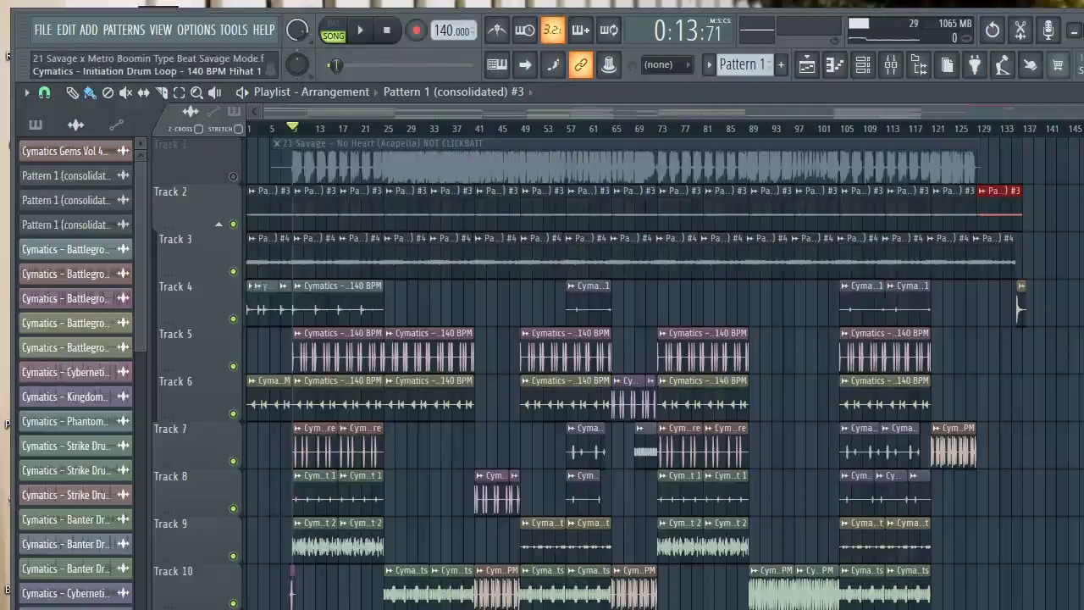
pyautogui.click(369, 593)
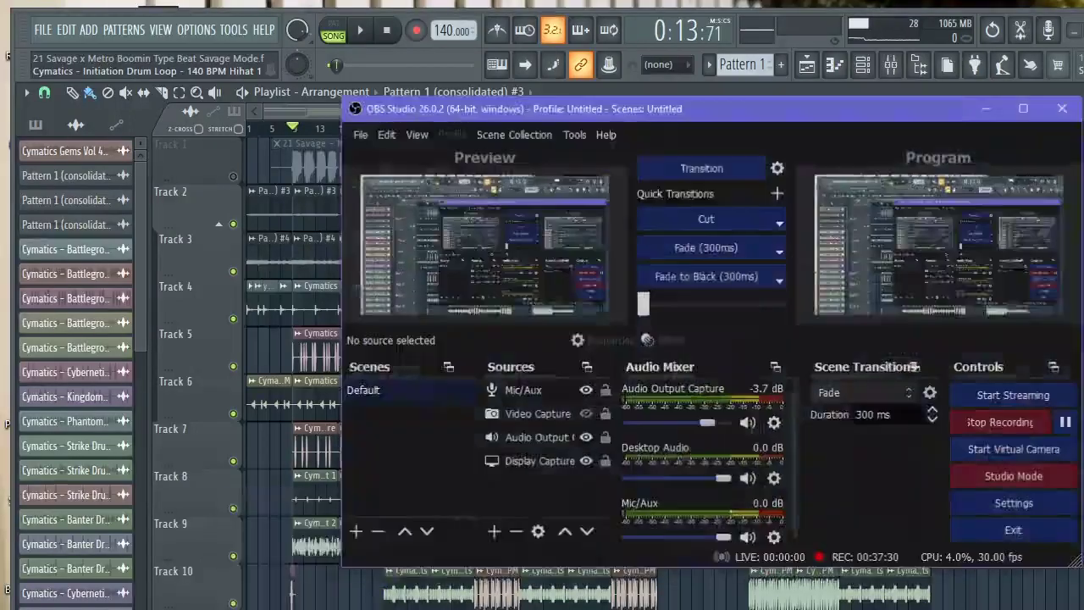